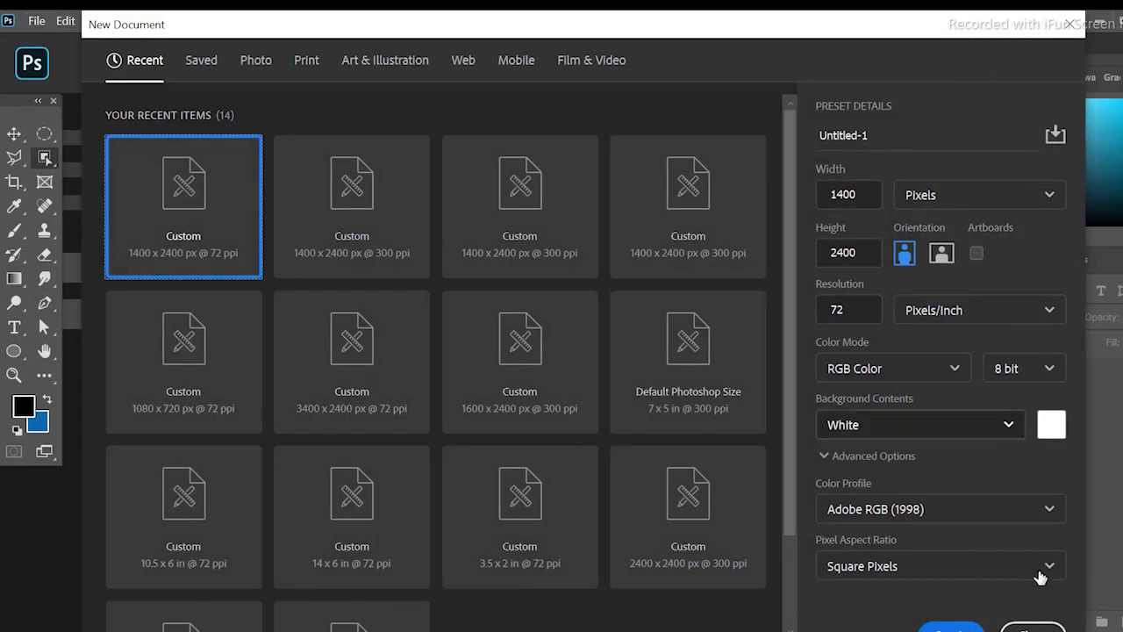
- Create the new document and place grss.jpg in it, enlarged to about 165% and repositioned
{"action": "key", "text": "Return"}
{"action": "key", "text": "ctrl+o"}
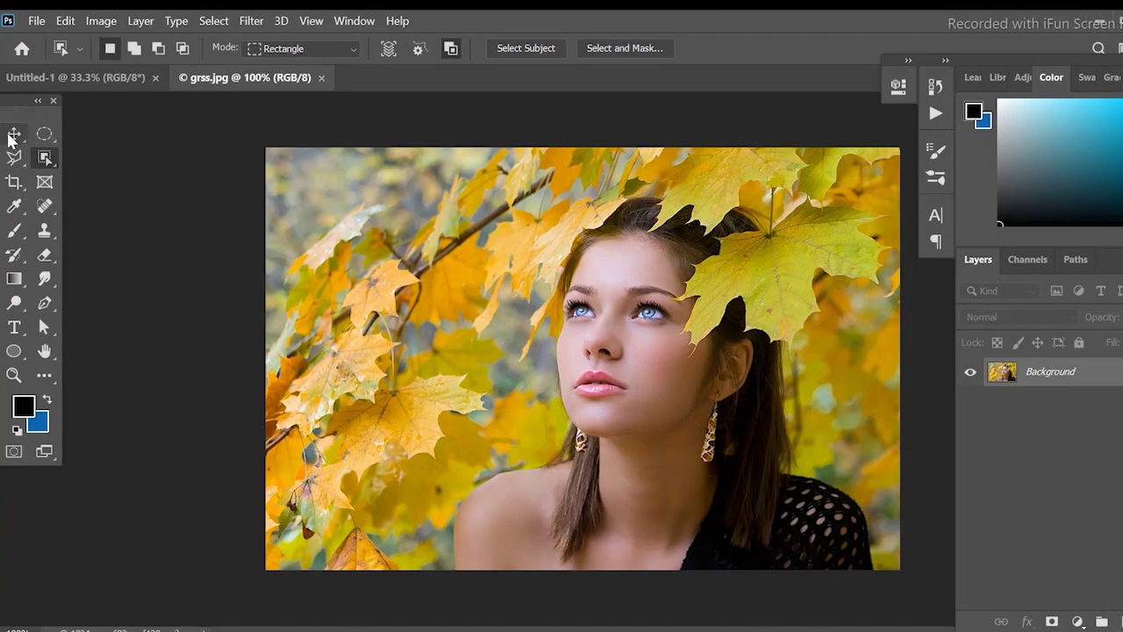
{"action": "left_click", "coordinate": [13, 135]}
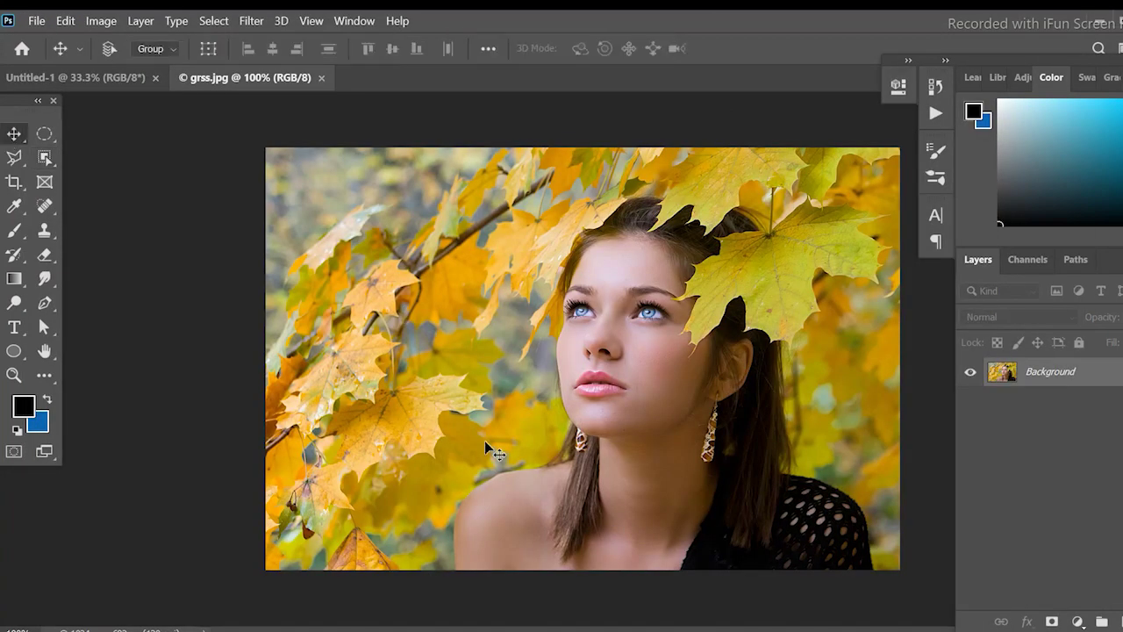
{"action": "left_click_drag", "start_coordinate": [494, 445], "coordinate": [518, 307]}
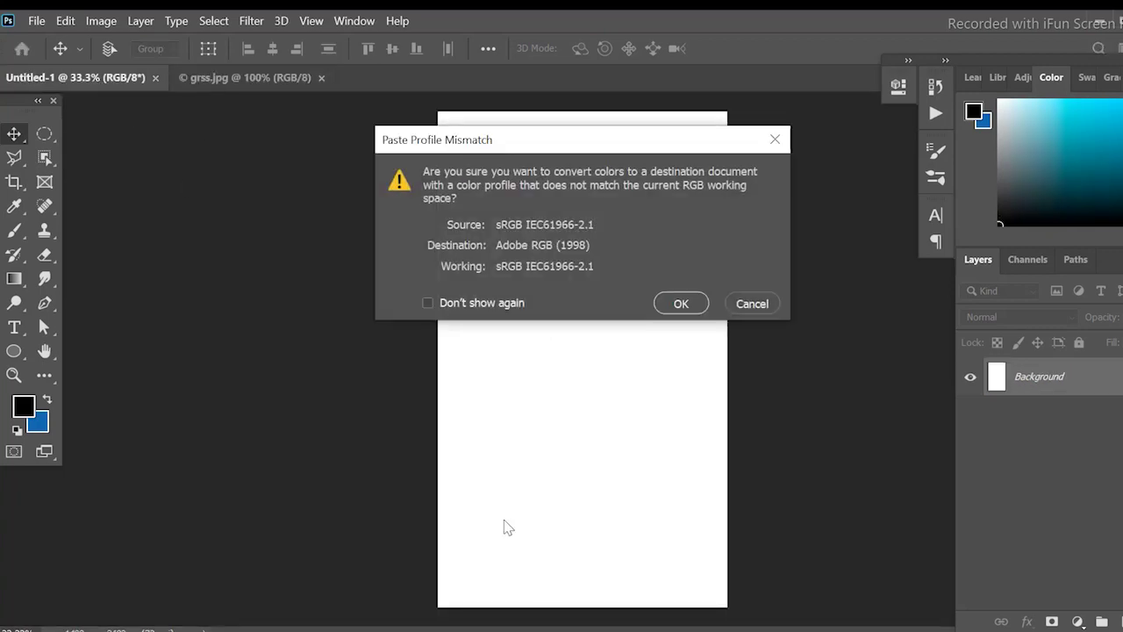
{"action": "left_click", "coordinate": [677, 301]}
{"action": "key", "text": "ctrl+t"}
{"action": "left_click_drag", "start_coordinate": [659, 333], "coordinate": [794, 425]}
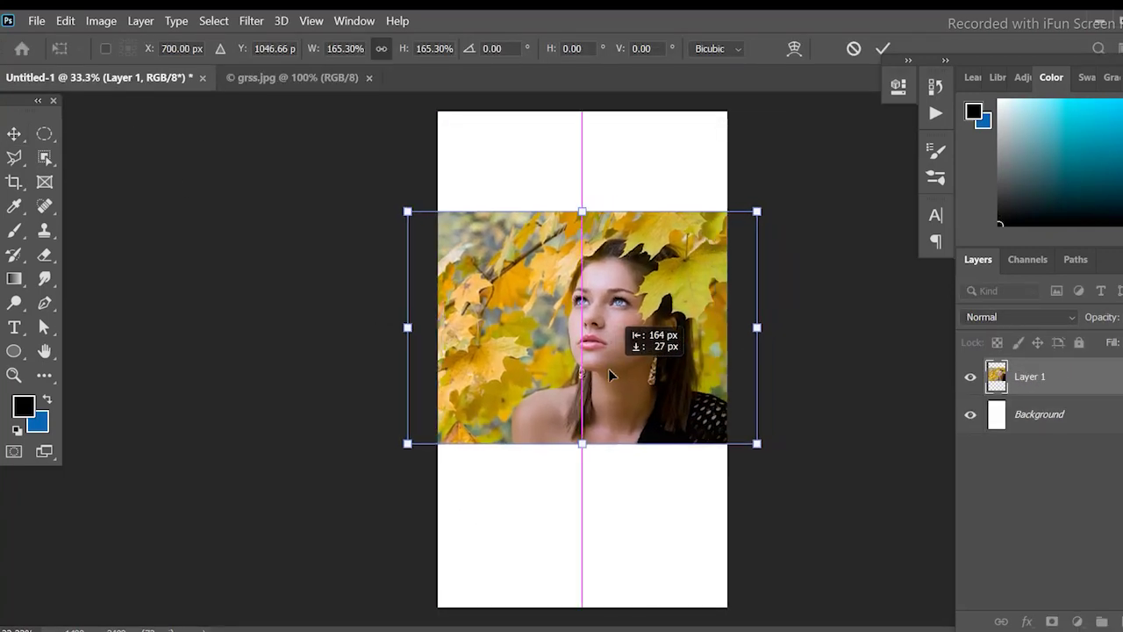
{"action": "left_click_drag", "start_coordinate": [649, 365], "coordinate": [612, 386]}
{"action": "key", "text": "Return"}
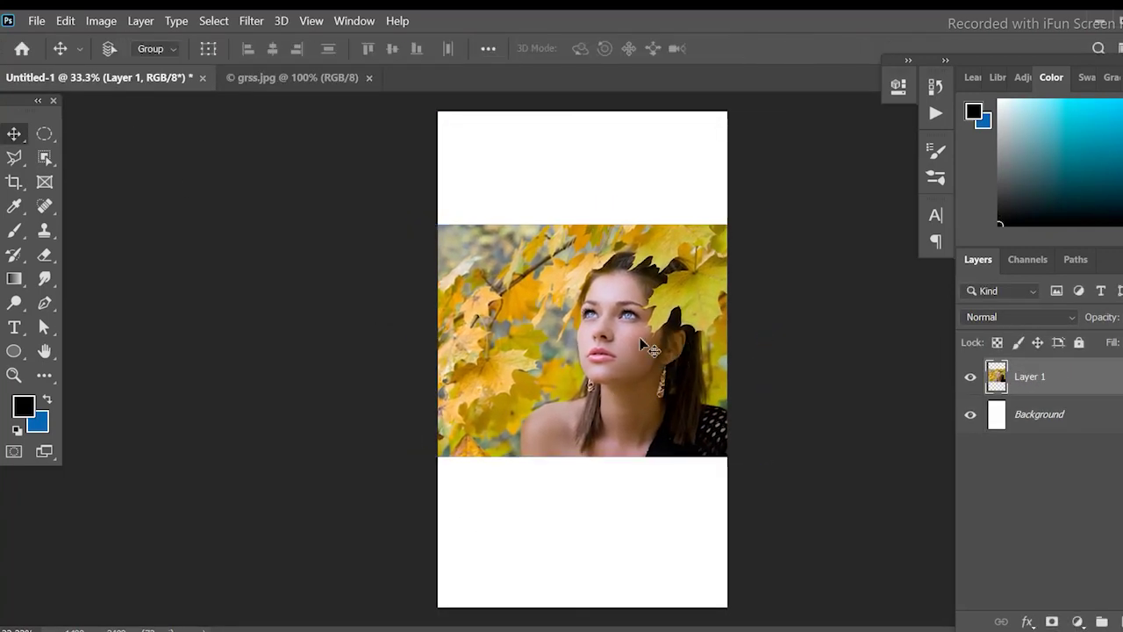
- Crop the canvas to the photo's top and bottom edges, then add an empty Layer 2
{"action": "left_click", "coordinate": [13, 182]}
{"action": "left_click_drag", "start_coordinate": [584, 164], "coordinate": [579, 169]}
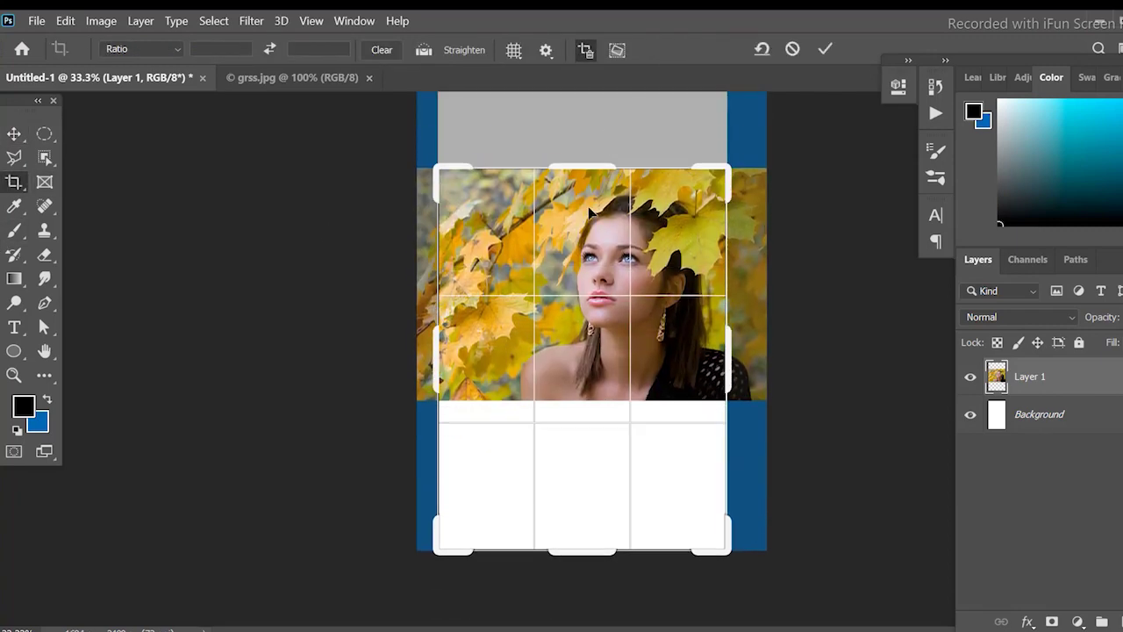
{"action": "left_click_drag", "start_coordinate": [575, 540], "coordinate": [575, 478]}
{"action": "key", "text": "Return"}
{"action": "key", "text": "ctrl+plus"}
{"action": "key", "text": "ctrl+plus"}
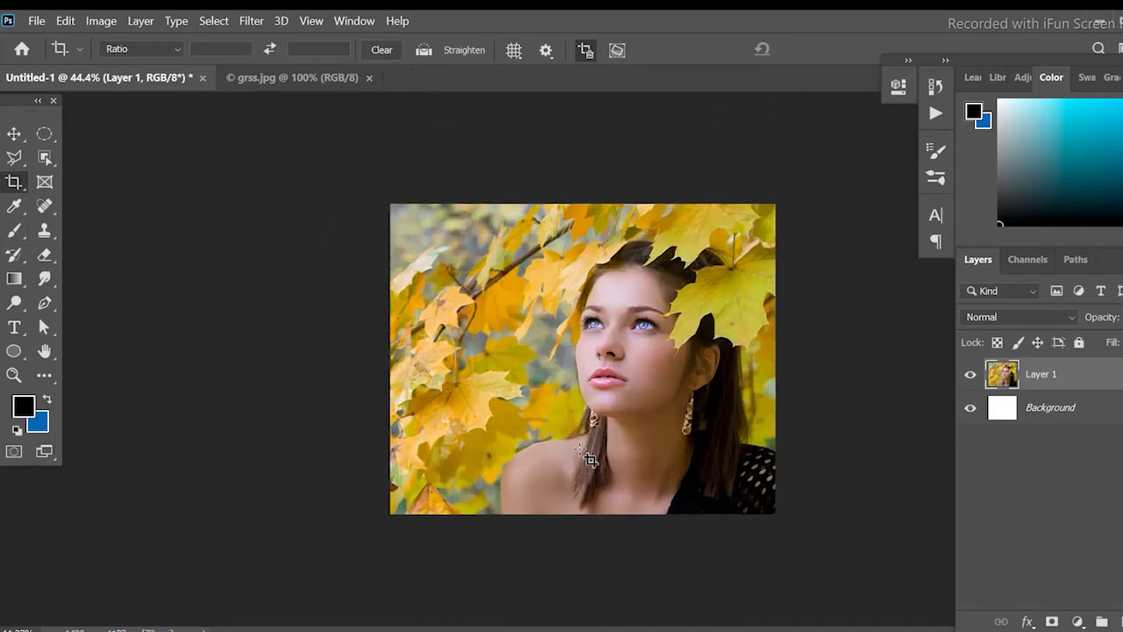
{"action": "left_click", "coordinate": [1102, 621]}
- Clip Layer 2, then add a Brightness/Contrast layer at Brightness -124 and Contrast 49 over Layer 1
{"action": "left_click", "coordinate": [1051, 390], "text": "alt"}
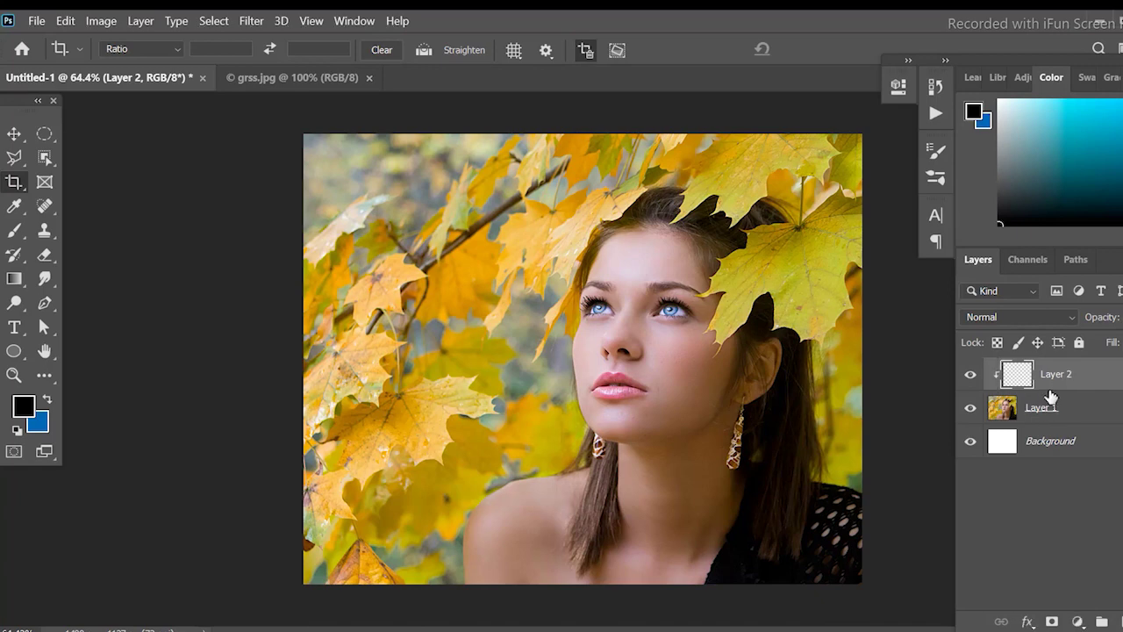
{"action": "left_click", "coordinate": [1084, 405]}
{"action": "left_click", "coordinate": [1078, 622]}
{"action": "left_click", "coordinate": [1018, 343]}
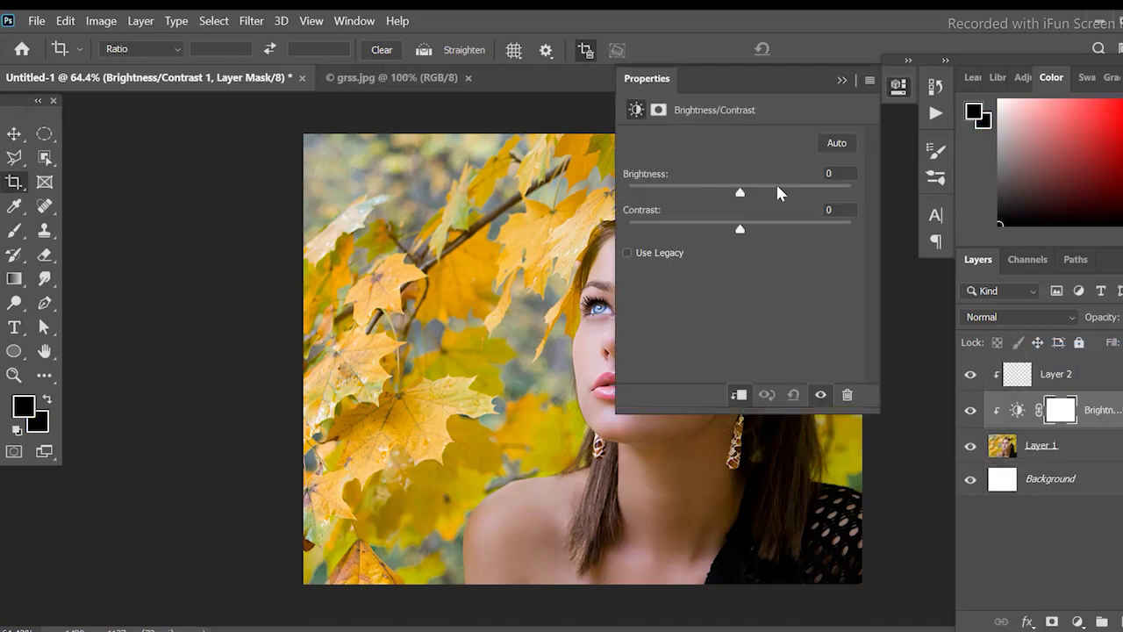
{"action": "left_click_drag", "start_coordinate": [740, 187], "coordinate": [647, 193]}
{"action": "left_click_drag", "start_coordinate": [740, 228], "coordinate": [817, 231]}
{"action": "left_click", "coordinate": [842, 79]}
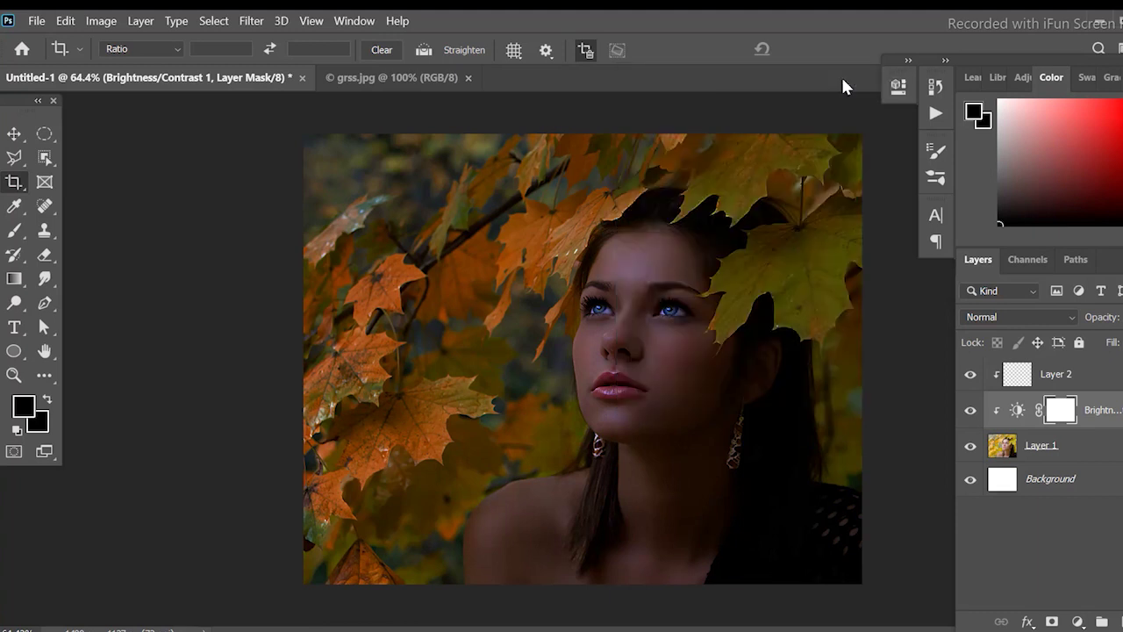
{"action": "left_click", "coordinate": [1077, 621]}
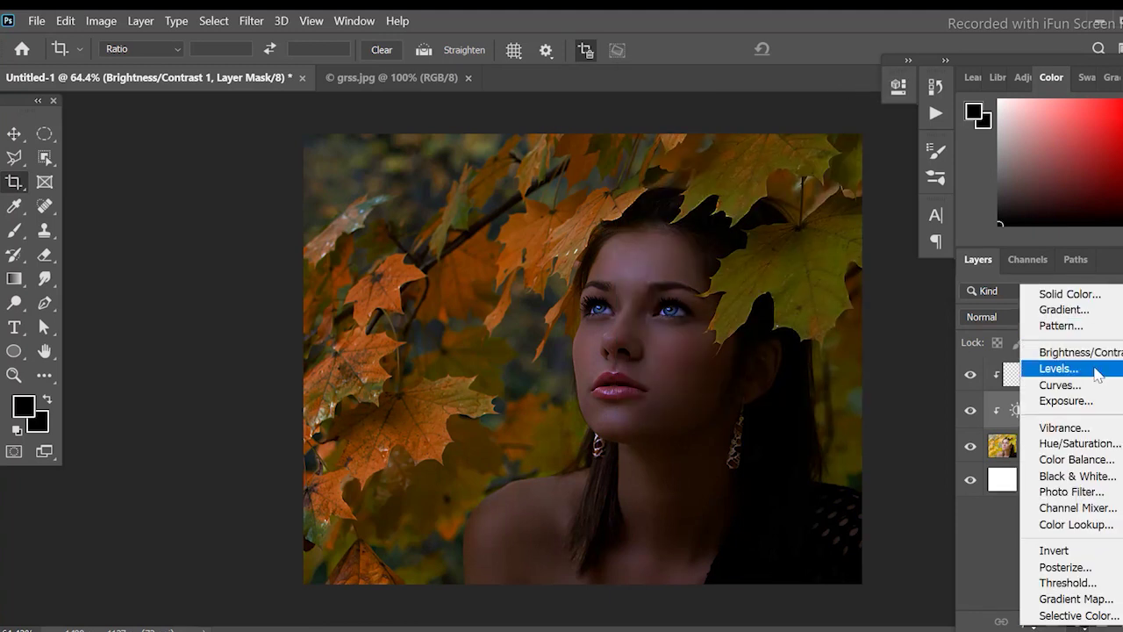
{"action": "key", "text": "Escape"}
- Select the woman on Layer 1, including her shoulders, hair and the leaf beside her face
{"action": "left_click", "coordinate": [1057, 449]}
{"action": "left_click", "coordinate": [45, 157]}
{"action": "left_click_drag", "start_coordinate": [533, 193], "coordinate": [873, 606]}
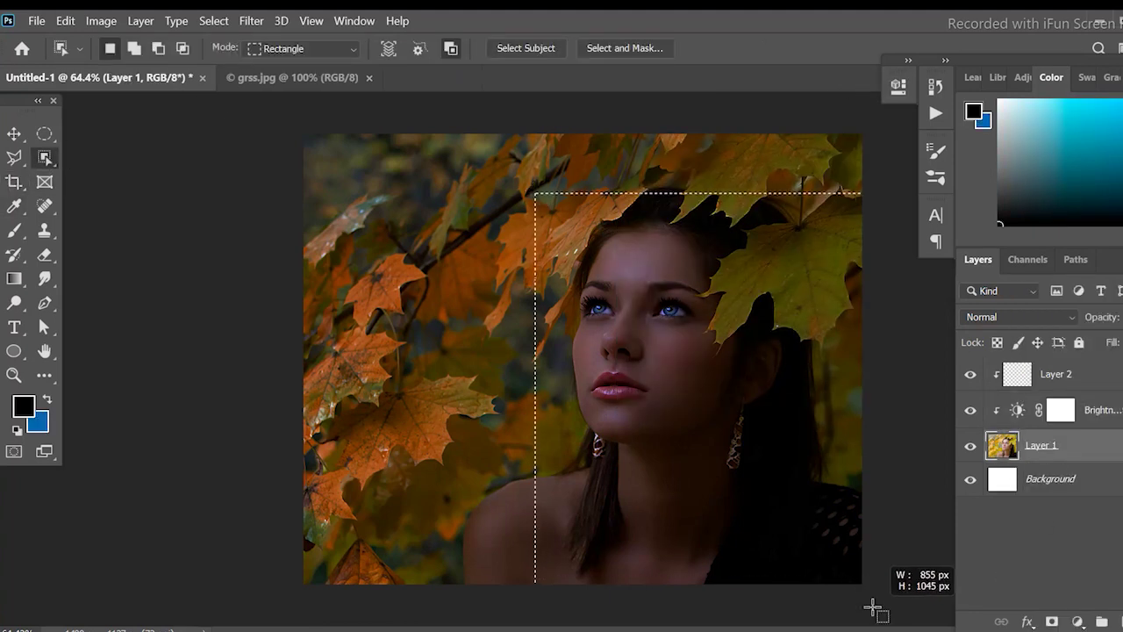
{"action": "left_click_drag", "start_coordinate": [433, 190], "coordinate": [860, 583]}
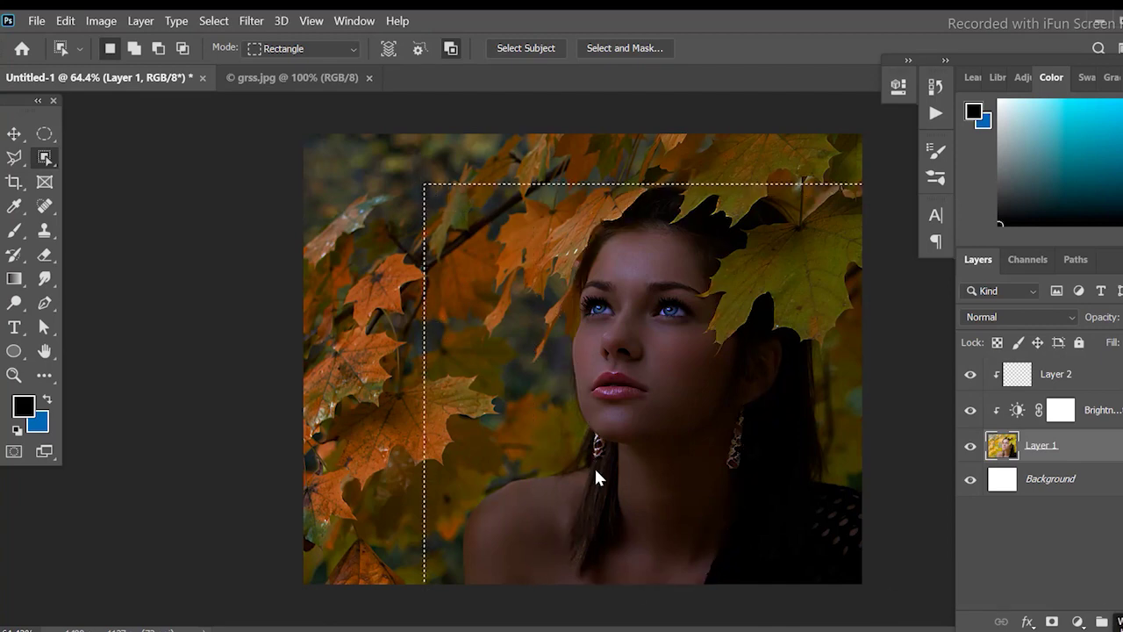
{"action": "right_click", "coordinate": [45, 157]}
{"action": "left_click", "coordinate": [114, 174]}
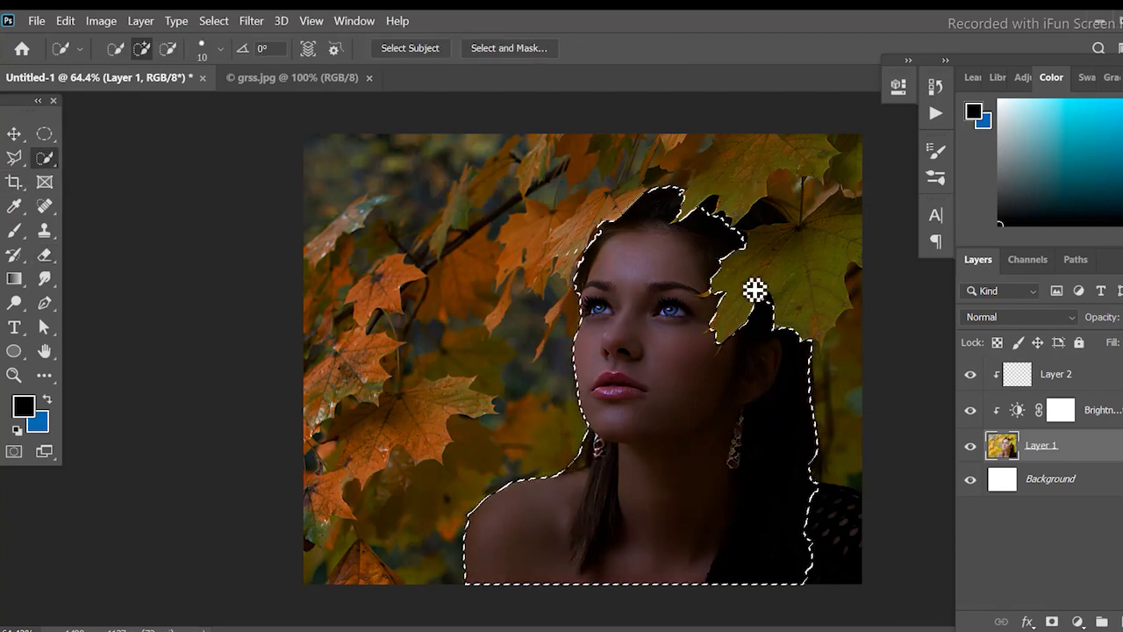
{"action": "mouse_move", "coordinate": [754, 291]}
{"action": "left_mouse_down"}
{"action": "mouse_move", "coordinate": [727, 283]}
{"action": "mouse_move", "coordinate": [770, 311]}
{"action": "mouse_move", "coordinate": [782, 301]}
{"action": "mouse_move", "coordinate": [682, 228]}
{"action": "mouse_move", "coordinate": [752, 236]}
{"action": "left_mouse_up"}
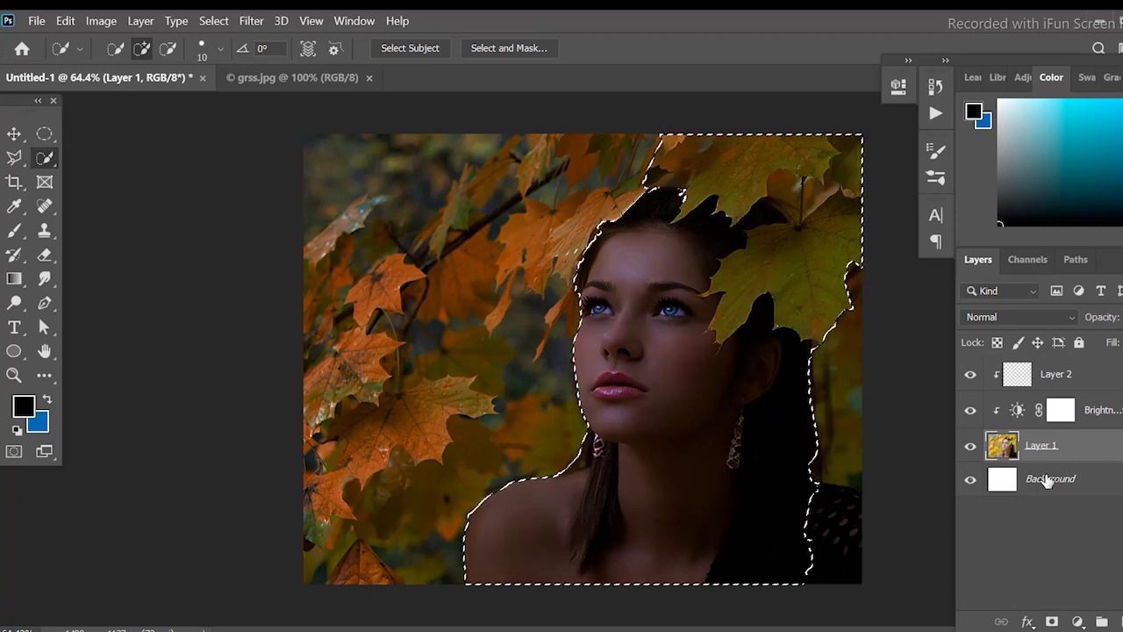
- Invert the selection and copy the leafy background to Layer 3 below Brightness/Contrast
{"action": "key", "text": "ctrl+i"}
{"action": "key", "text": "ctrl+z"}
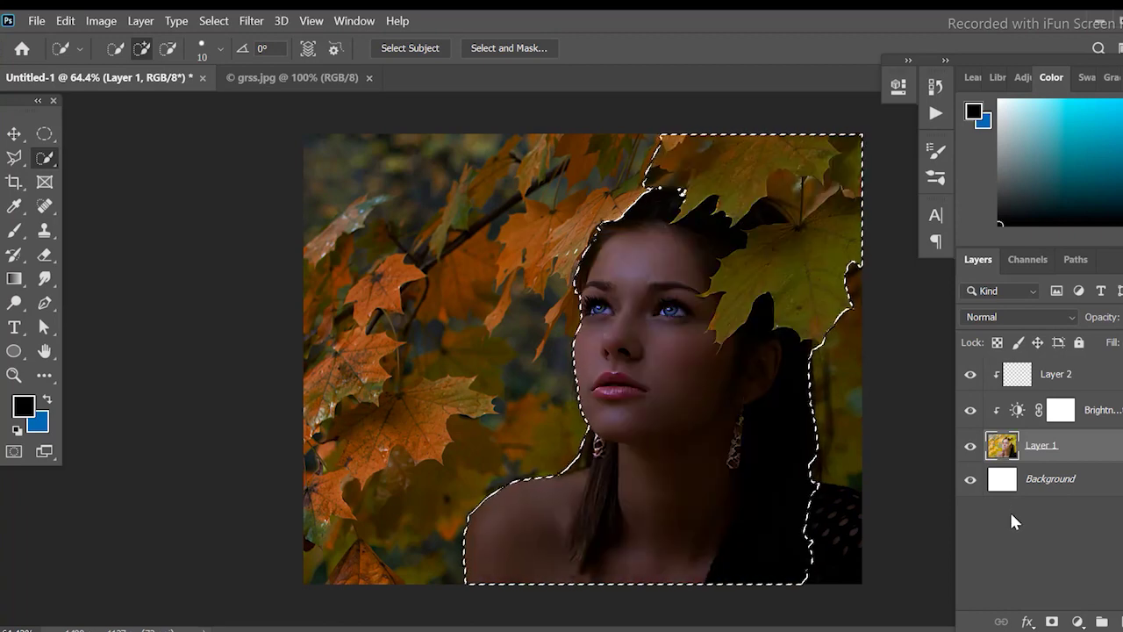
{"action": "key", "text": "ctrl+shift+i"}
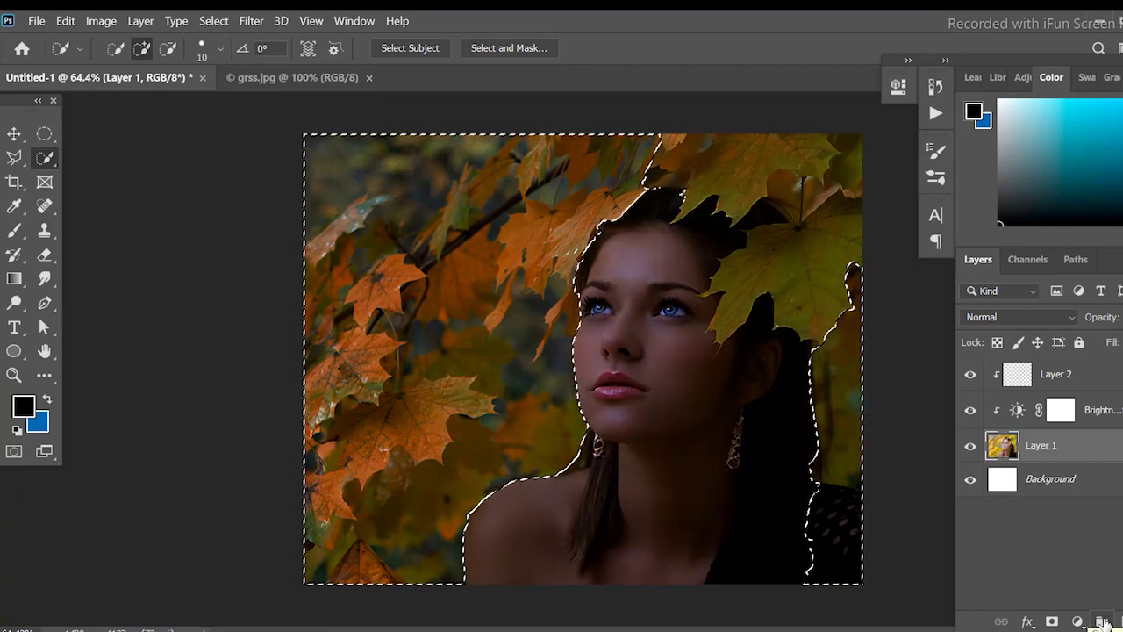
{"action": "key", "text": "ctrl+j"}
{"action": "left_click_drag", "start_coordinate": [1083, 361], "coordinate": [1007, 505]}
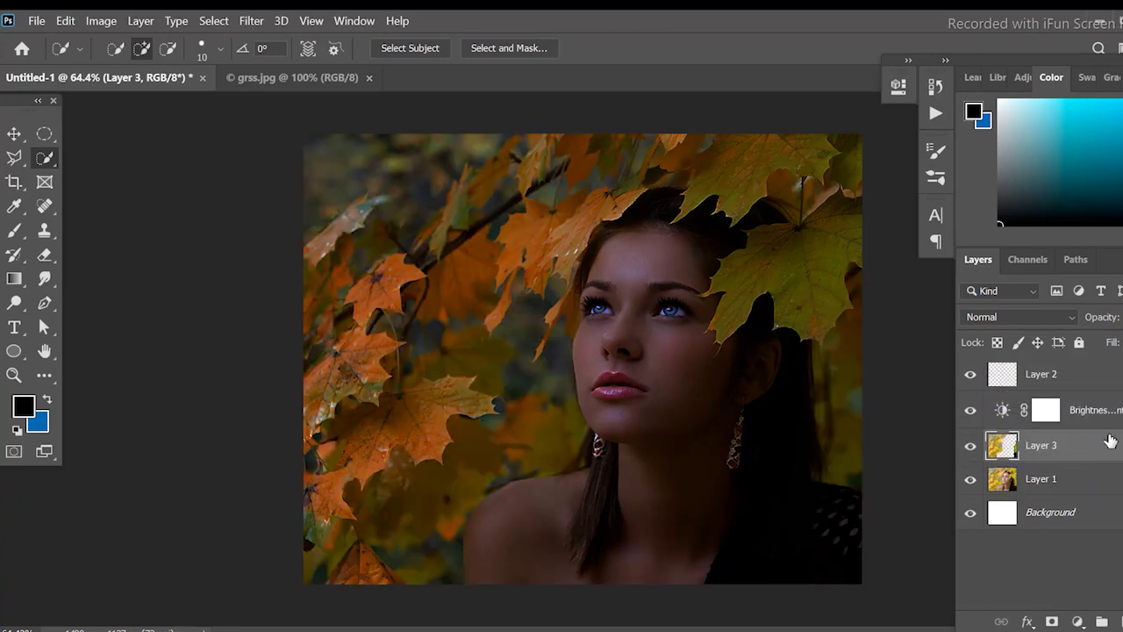
{"action": "left_click", "coordinate": [261, 22]}
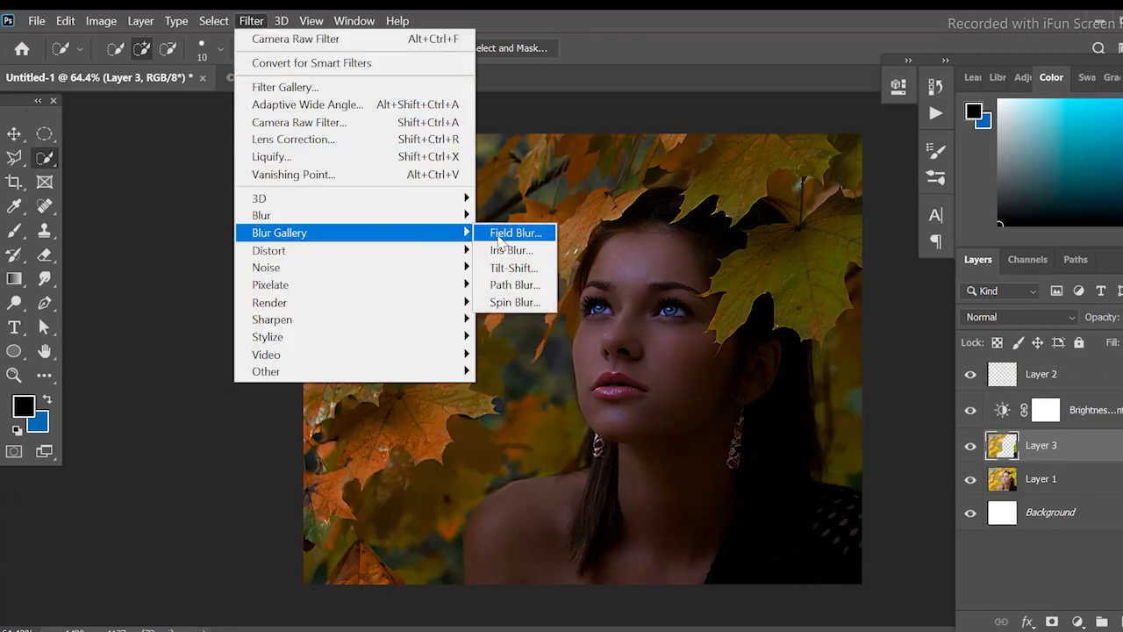
- Apply a Field Blur with pins on the upper-left, right (blur 8) and lower-left (blur 9) leaves
{"action": "left_click", "coordinate": [518, 230]}
{"action": "mouse_move", "coordinate": [481, 359]}
{"action": "left_mouse_down"}
{"action": "mouse_move", "coordinate": [267, 297]}
{"action": "mouse_move", "coordinate": [260, 272]}
{"action": "mouse_move", "coordinate": [282, 290]}
{"action": "mouse_move", "coordinate": [279, 298]}
{"action": "mouse_move", "coordinate": [242, 213]}
{"action": "left_mouse_up"}
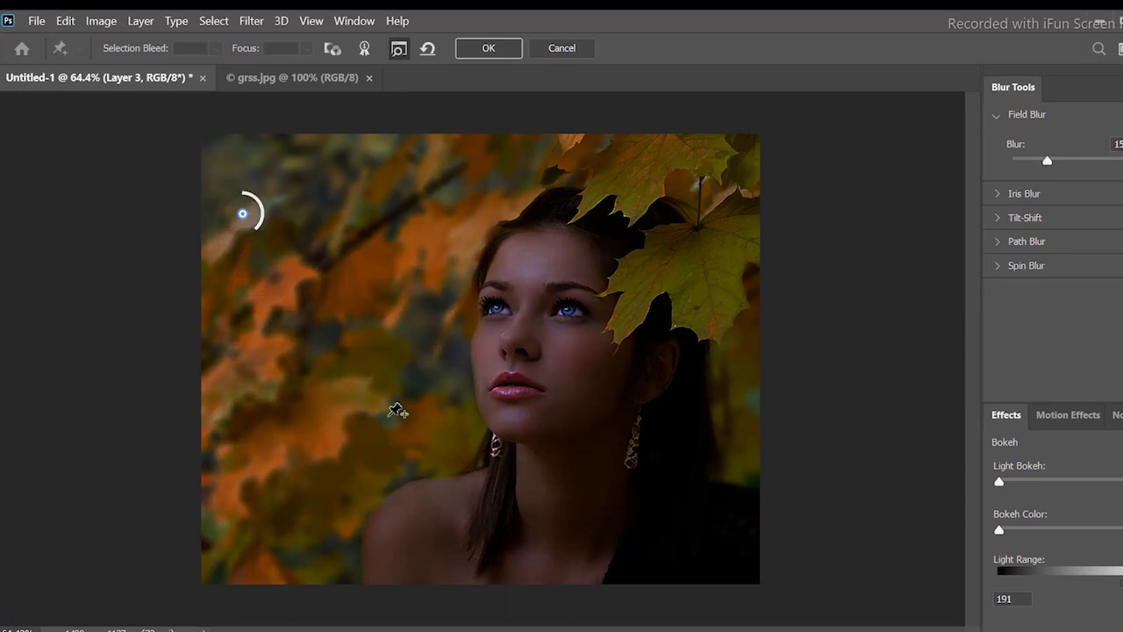
{"action": "left_click", "coordinate": [734, 399]}
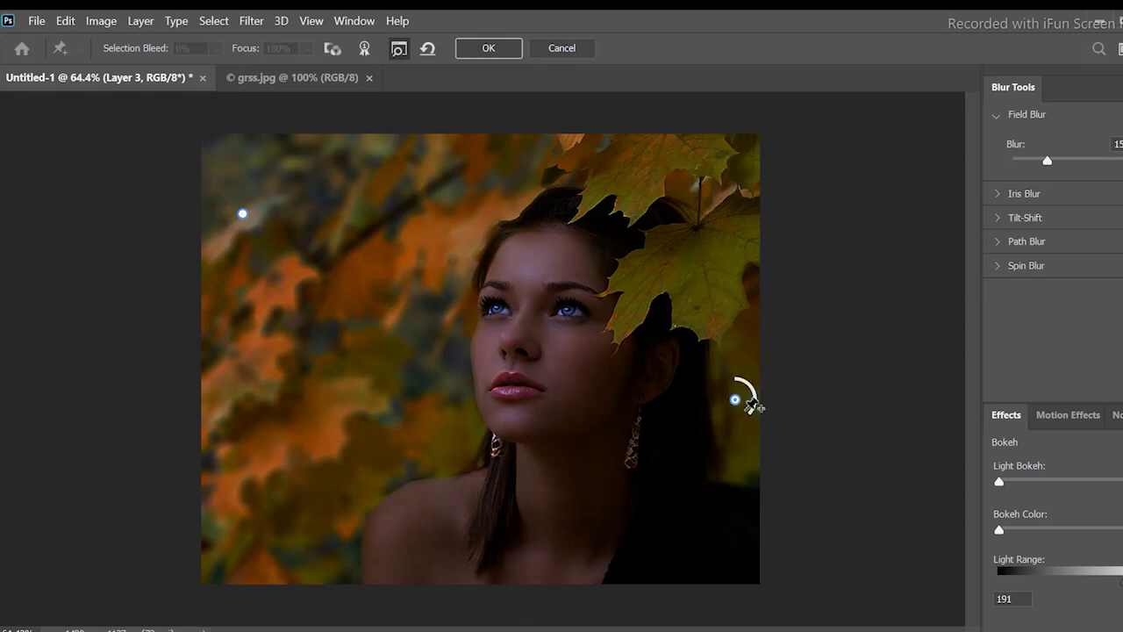
{"action": "left_click_drag", "start_coordinate": [758, 401], "coordinate": [762, 399]}
{"action": "left_click", "coordinate": [333, 495]}
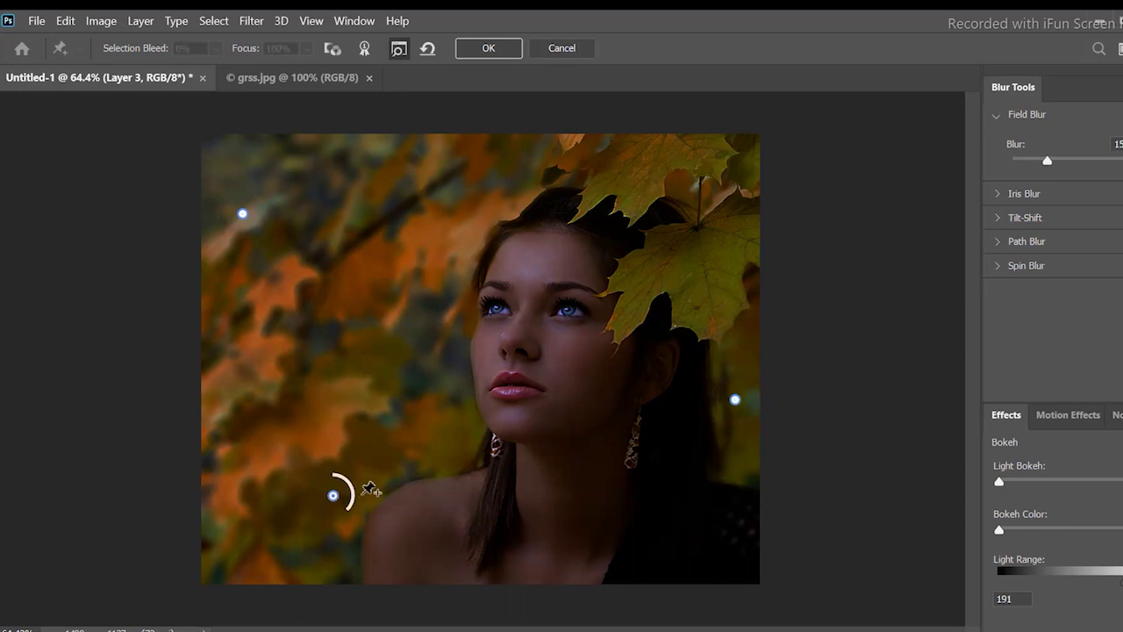
{"action": "left_click_drag", "start_coordinate": [368, 491], "coordinate": [363, 497]}
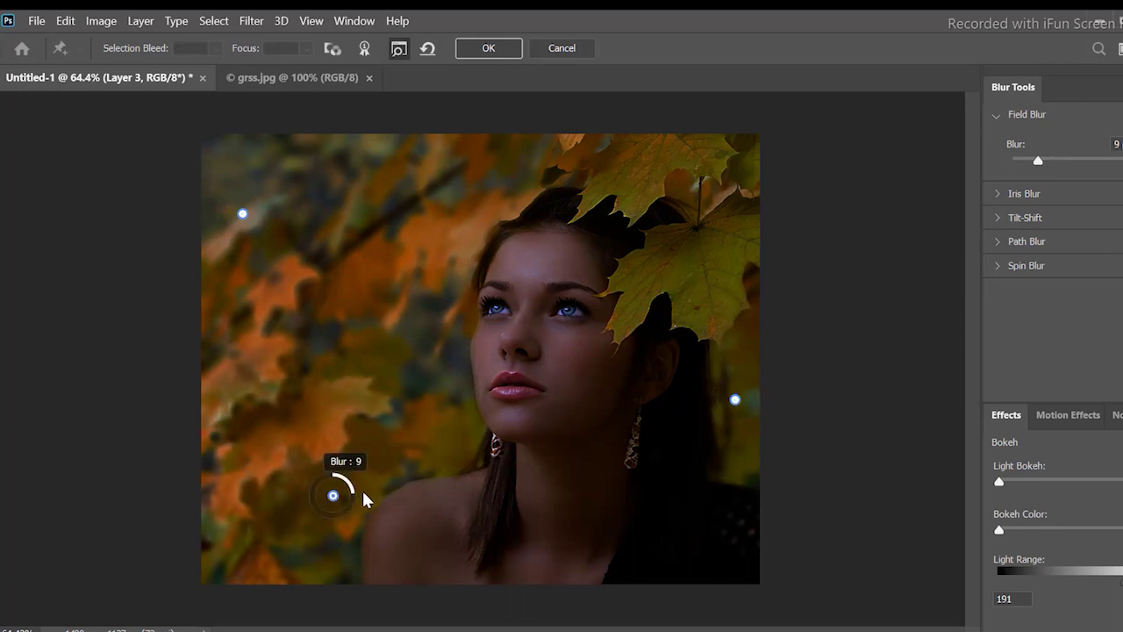
{"action": "left_click", "coordinate": [472, 46]}
{"action": "left_click", "coordinate": [1101, 418]}
- Add a Levels adjustment with black input 25, midtones 0.67 and white output 227
{"action": "left_click", "coordinate": [1078, 621]}
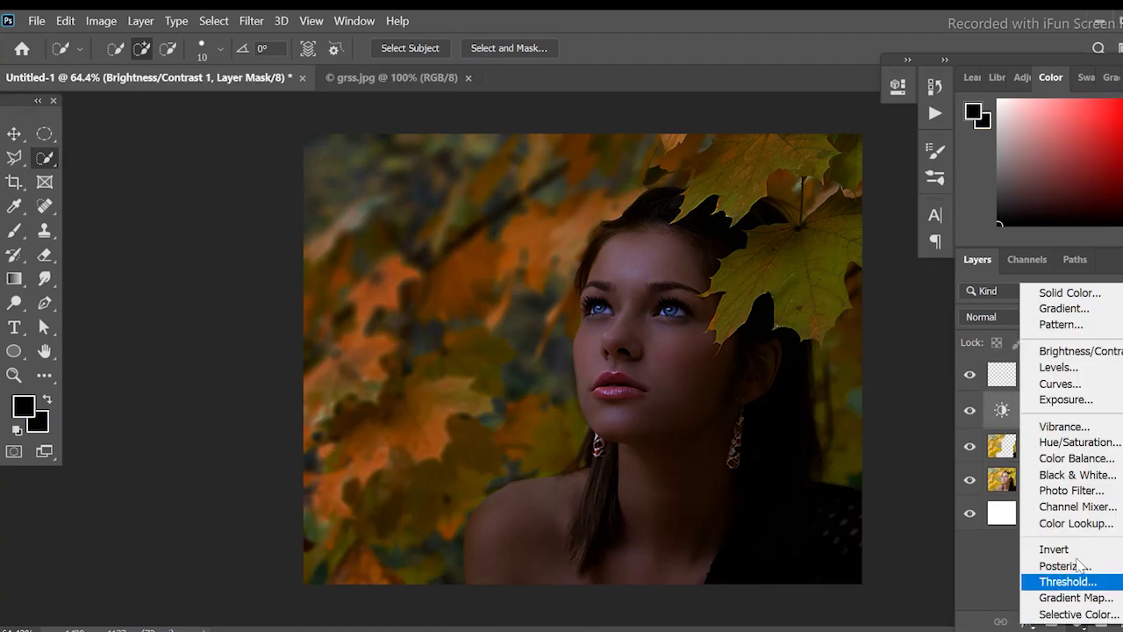
{"action": "left_click", "coordinate": [1053, 370]}
{"action": "left_click_drag", "start_coordinate": [653, 275], "coordinate": [686, 281]}
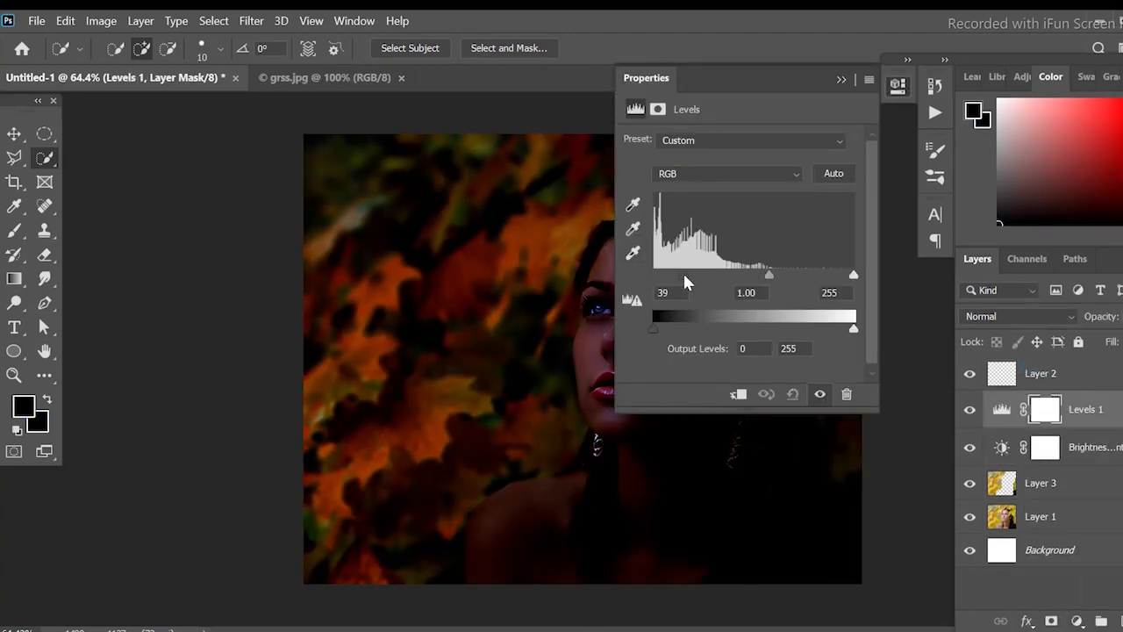
{"action": "left_click_drag", "start_coordinate": [785, 279], "coordinate": [792, 281]}
{"action": "left_click_drag", "start_coordinate": [680, 278], "coordinate": [670, 277]}
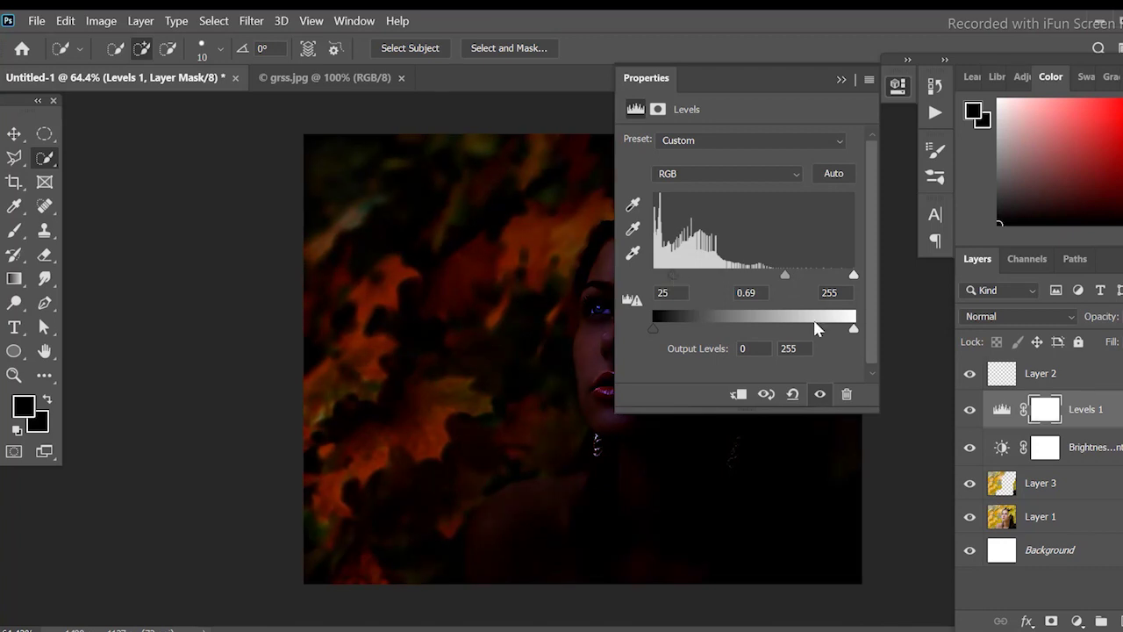
{"action": "left_click_drag", "start_coordinate": [853, 328], "coordinate": [832, 331]}
{"action": "left_click", "coordinate": [841, 80]}
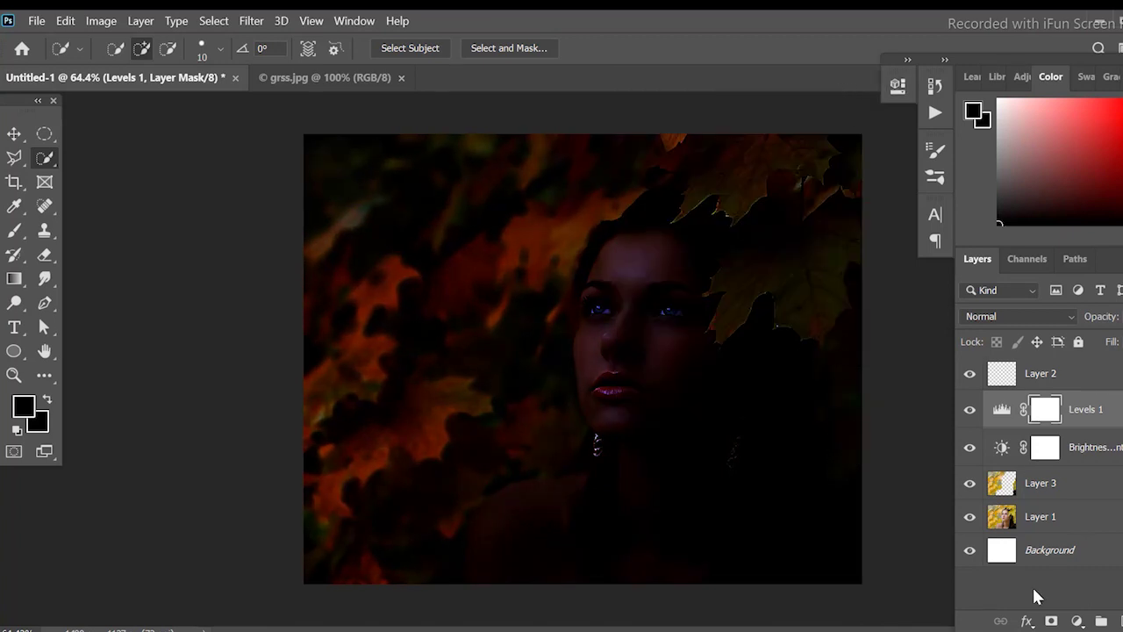
- Add a Color Balance adjustment pushing the midtones to cyan -22 and blue +19
{"action": "left_click", "coordinate": [1078, 620]}
{"action": "left_click", "coordinate": [1072, 456]}
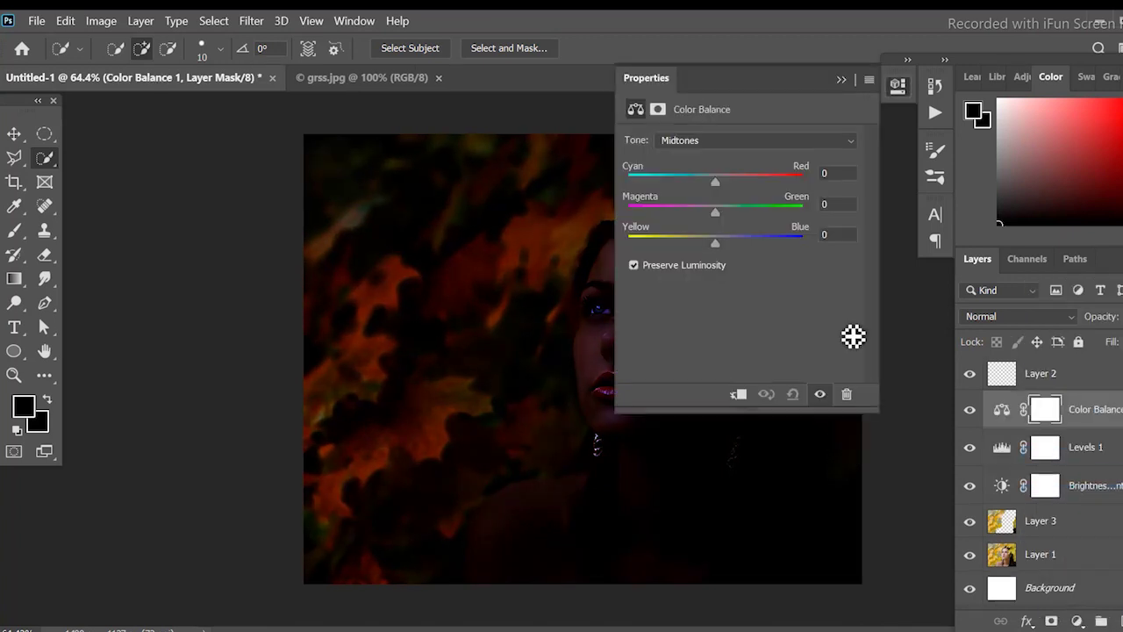
{"action": "left_click_drag", "start_coordinate": [715, 243], "coordinate": [731, 242]}
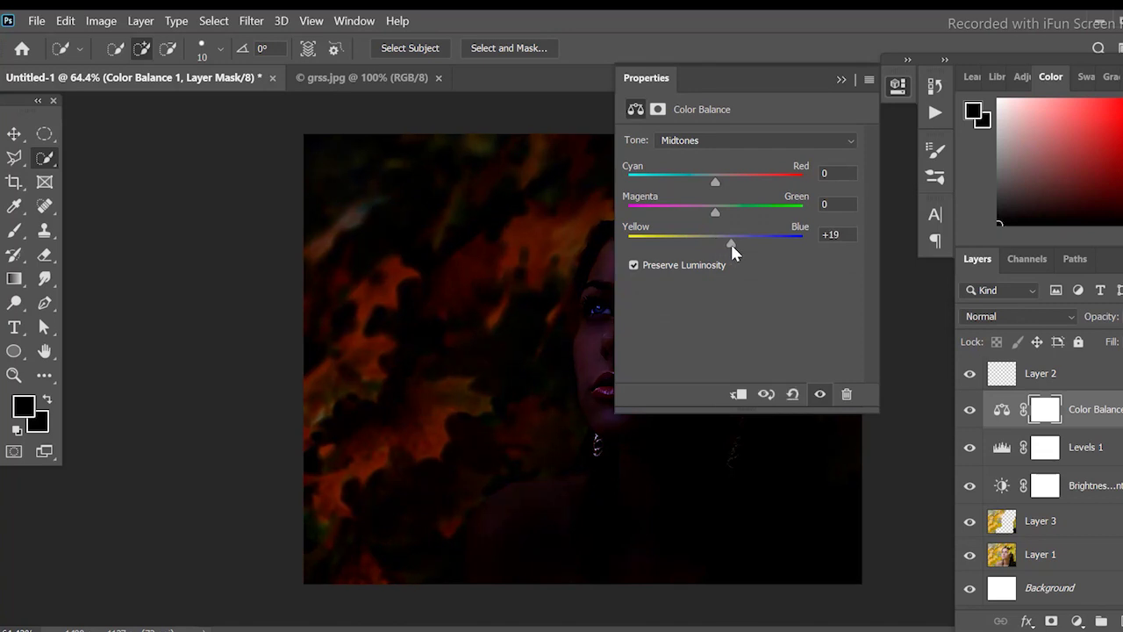
{"action": "left_click_drag", "start_coordinate": [715, 182], "coordinate": [700, 182]}
{"action": "left_click", "coordinate": [841, 79]}
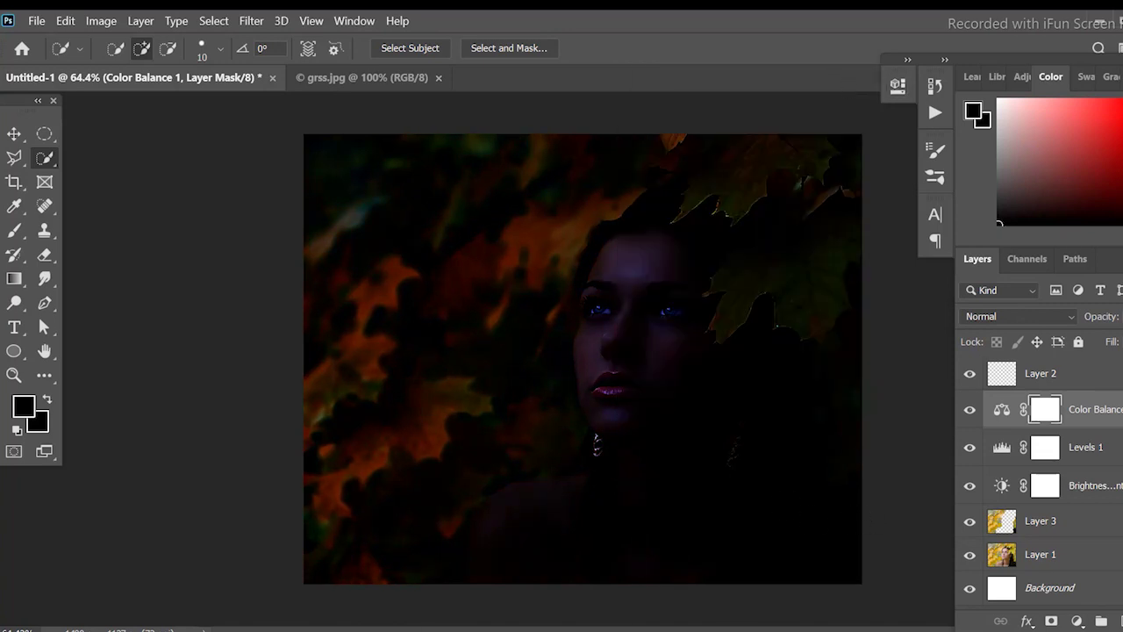
{"action": "key", "text": "ctrl+o"}
- Open bu.png and cut out the butterfly with the Object Selection tool
{"action": "double_click", "coordinate": [346, 267]}
{"action": "right_click", "coordinate": [44, 158]}
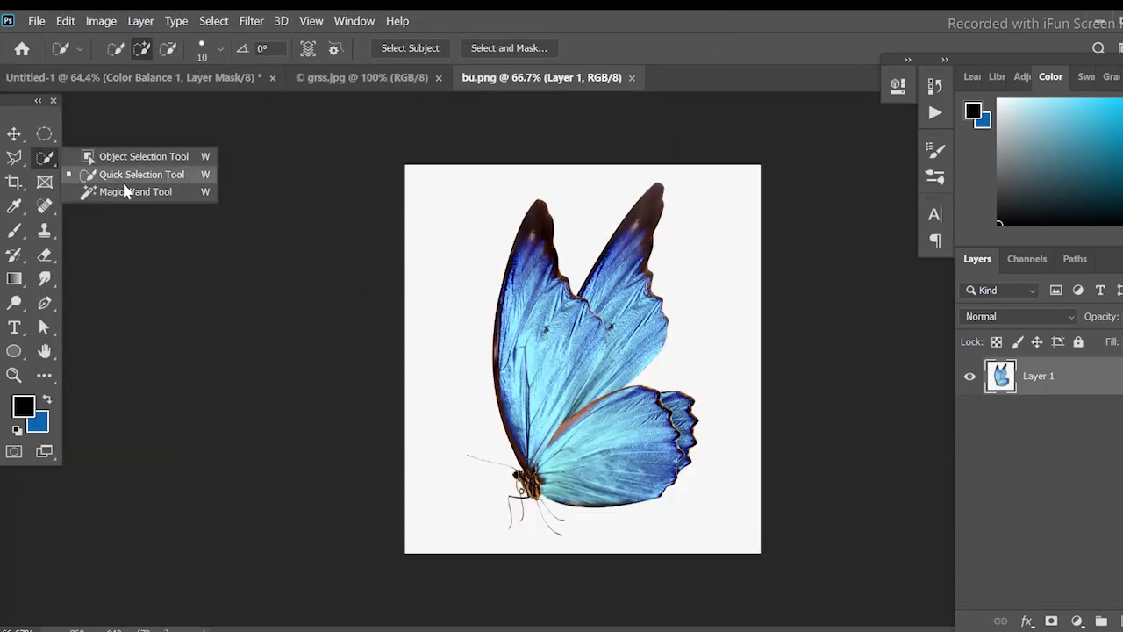
{"action": "left_click", "coordinate": [140, 156]}
{"action": "left_click_drag", "start_coordinate": [427, 174], "coordinate": [719, 529]}
{"action": "key", "text": "v"}
{"action": "key", "text": "Delete"}
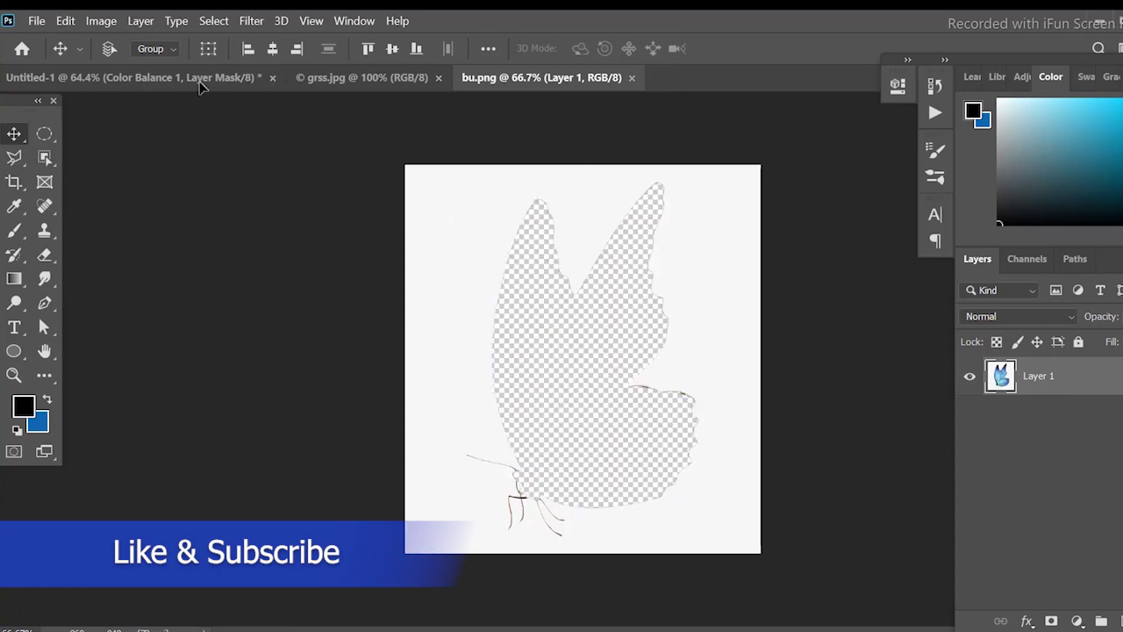
- Paste the butterfly into the portrait, flipped, shrunk to about a quarter and tilted in the upper-left leaves
{"action": "left_click", "coordinate": [201, 86]}
{"action": "key", "text": "ctrl+v"}
{"action": "left_click", "coordinate": [680, 304]}
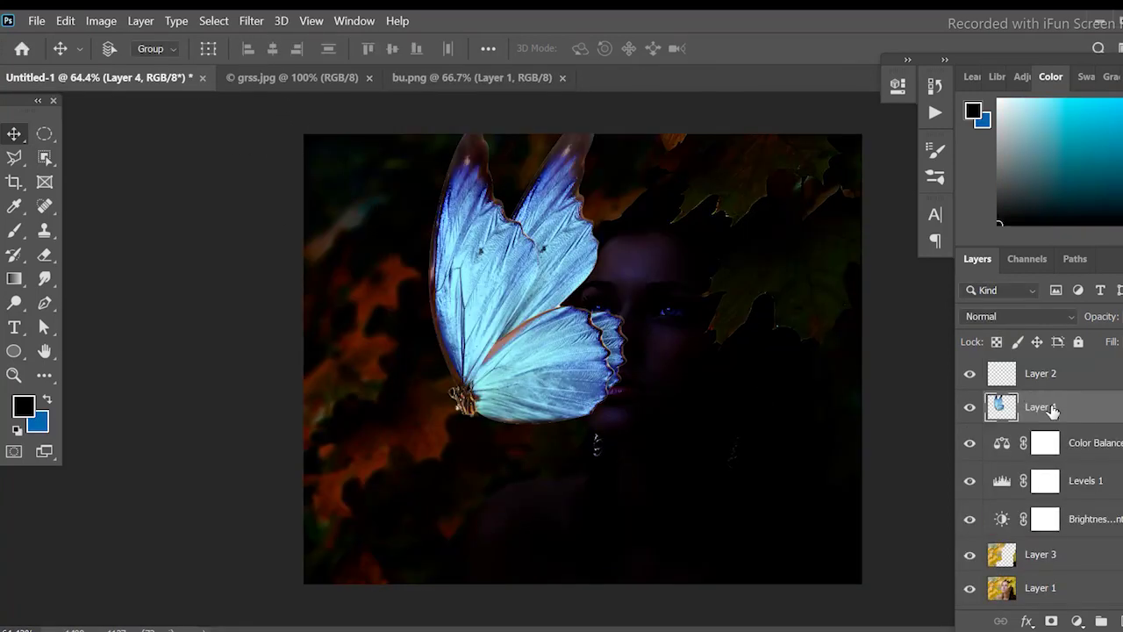
{"action": "key", "text": "ctrl+t"}
{"action": "right_click", "coordinate": [514, 395]}
{"action": "left_click", "coordinate": [562, 611]}
{"action": "left_click_drag", "start_coordinate": [619, 421], "coordinate": [489, 220]}
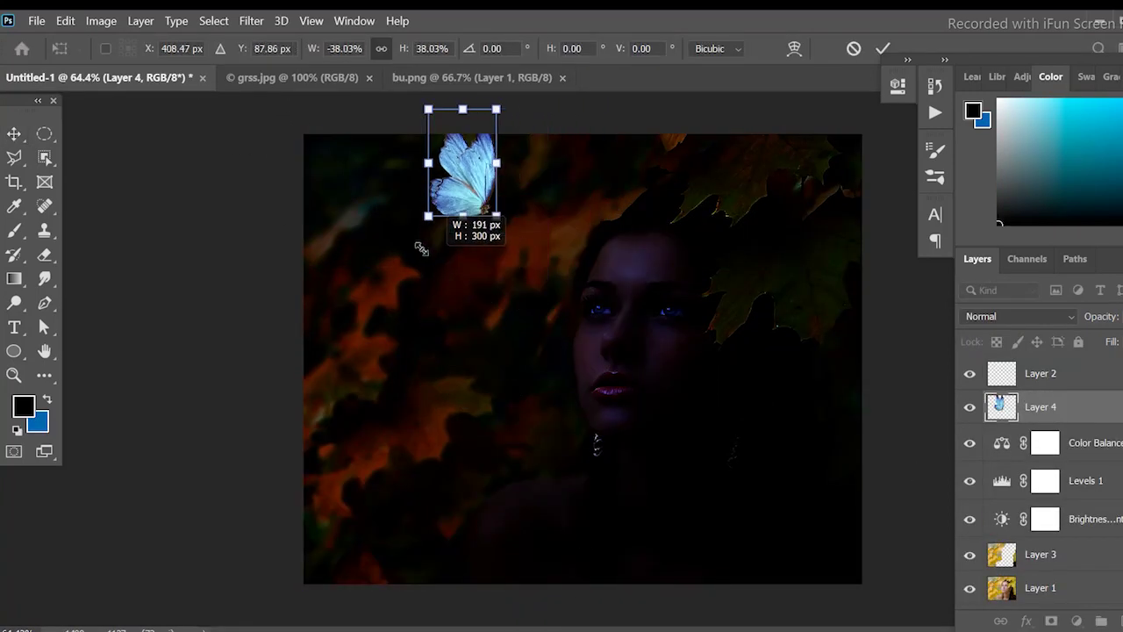
{"action": "left_click_drag", "start_coordinate": [461, 175], "coordinate": [470, 226]}
{"action": "left_click_drag", "start_coordinate": [430, 165], "coordinate": [469, 180]}
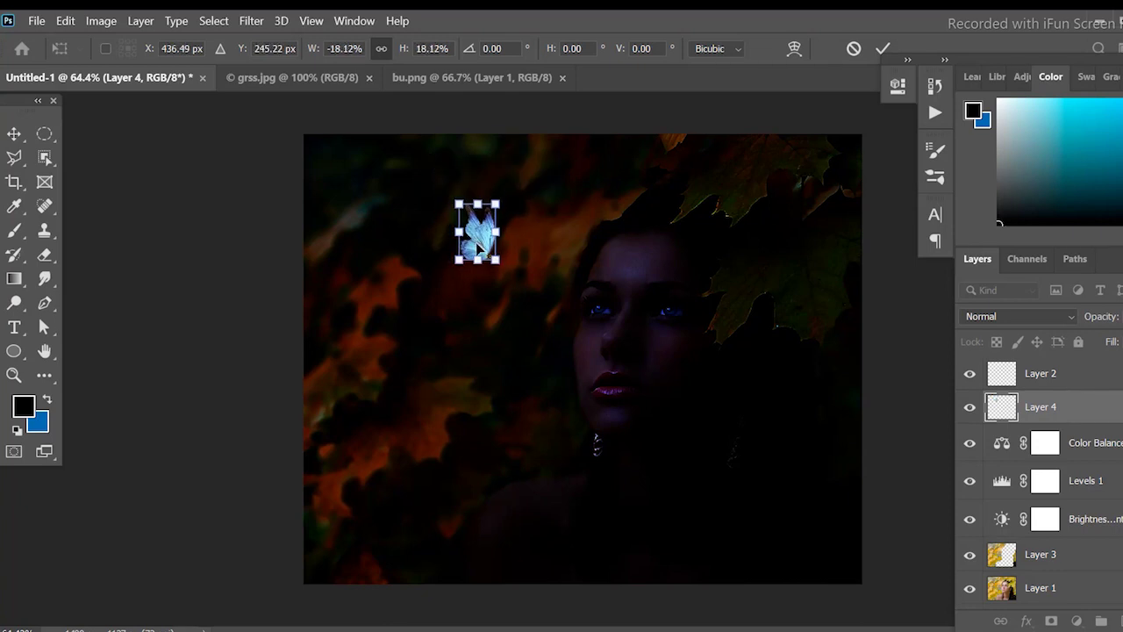
{"action": "key", "text": "Return"}
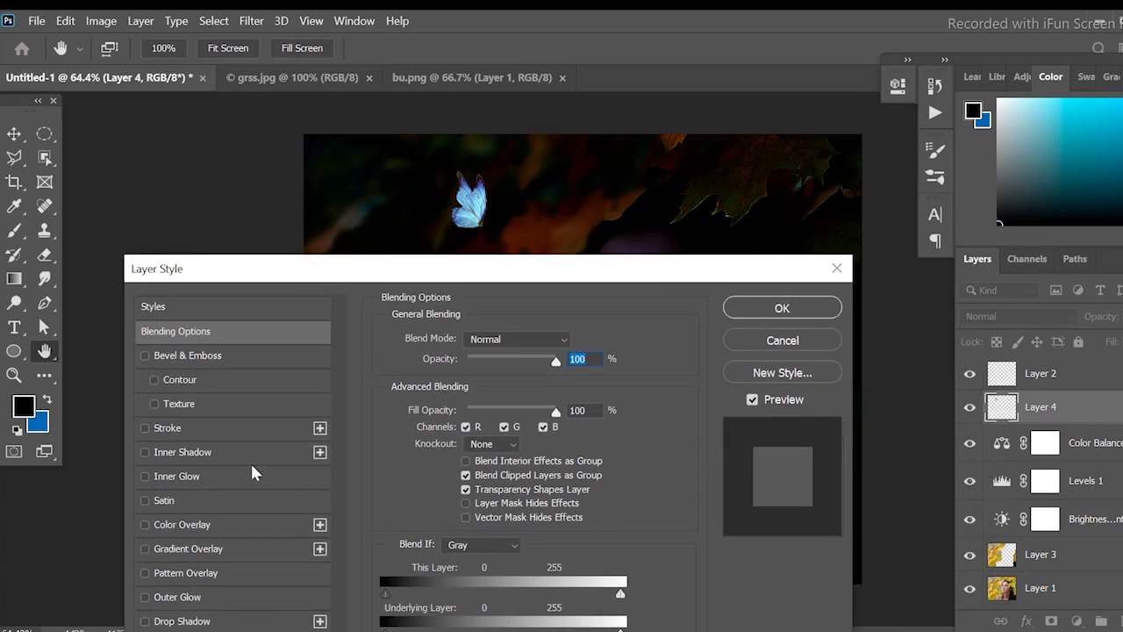
- Give the butterfly a bright saturated blue Outer Glow and enlarge it
{"action": "left_click", "coordinate": [177, 596]}
{"action": "left_click_drag", "start_coordinate": [351, 269], "coordinate": [237, 255]}
{"action": "left_click", "coordinate": [314, 392]}
{"action": "left_click", "coordinate": [490, 188]}
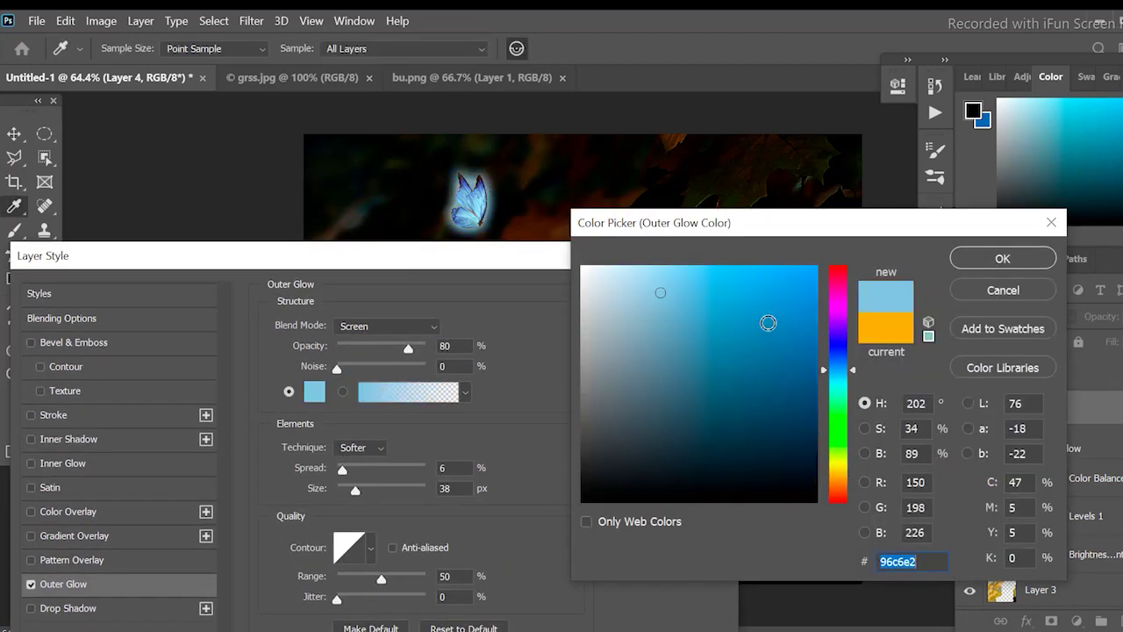
{"action": "mouse_move", "coordinate": [768, 323]}
{"action": "left_mouse_down"}
{"action": "mouse_move", "coordinate": [792, 261]}
{"action": "mouse_move", "coordinate": [767, 269]}
{"action": "left_mouse_up"}
{"action": "key", "text": "Return"}
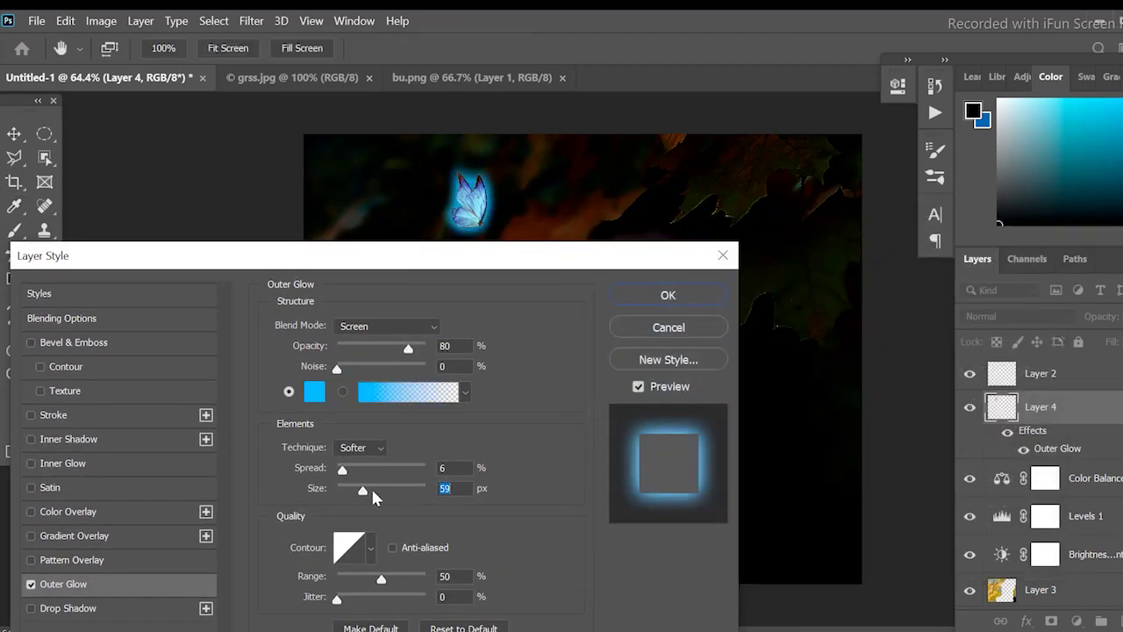
{"action": "mouse_move", "coordinate": [373, 496]}
{"action": "left_mouse_down"}
{"action": "mouse_move", "coordinate": [383, 503]}
{"action": "mouse_move", "coordinate": [342, 476]}
{"action": "left_mouse_up"}
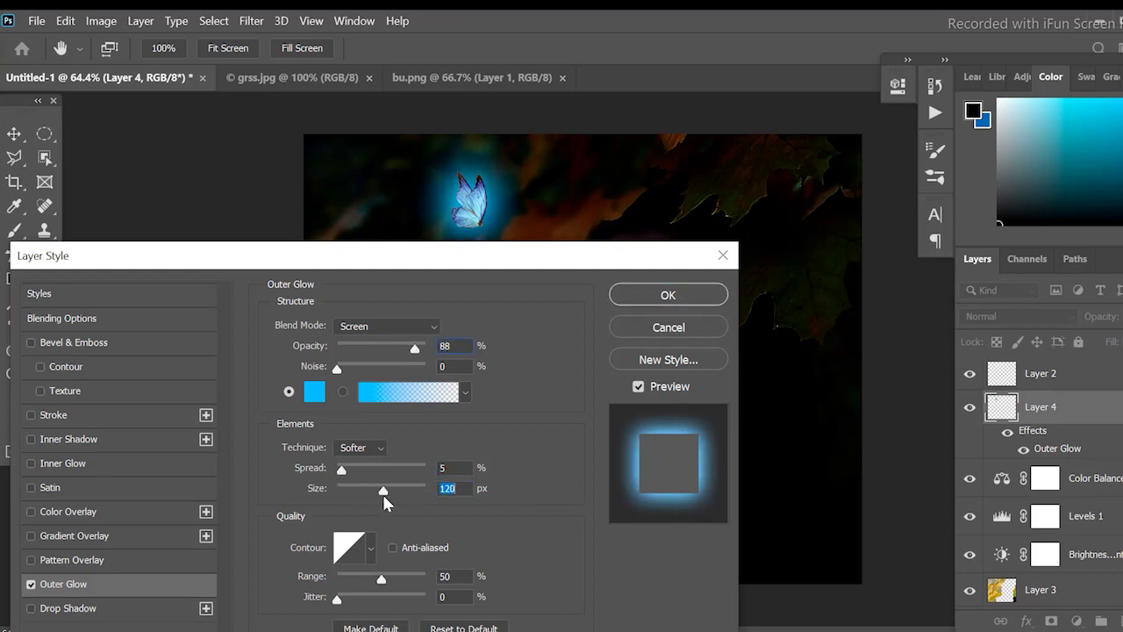
- Add an Inner Glow with choke 81, size 59 and 56% opacity, and apply the styles
{"action": "left_click", "coordinate": [53, 463]}
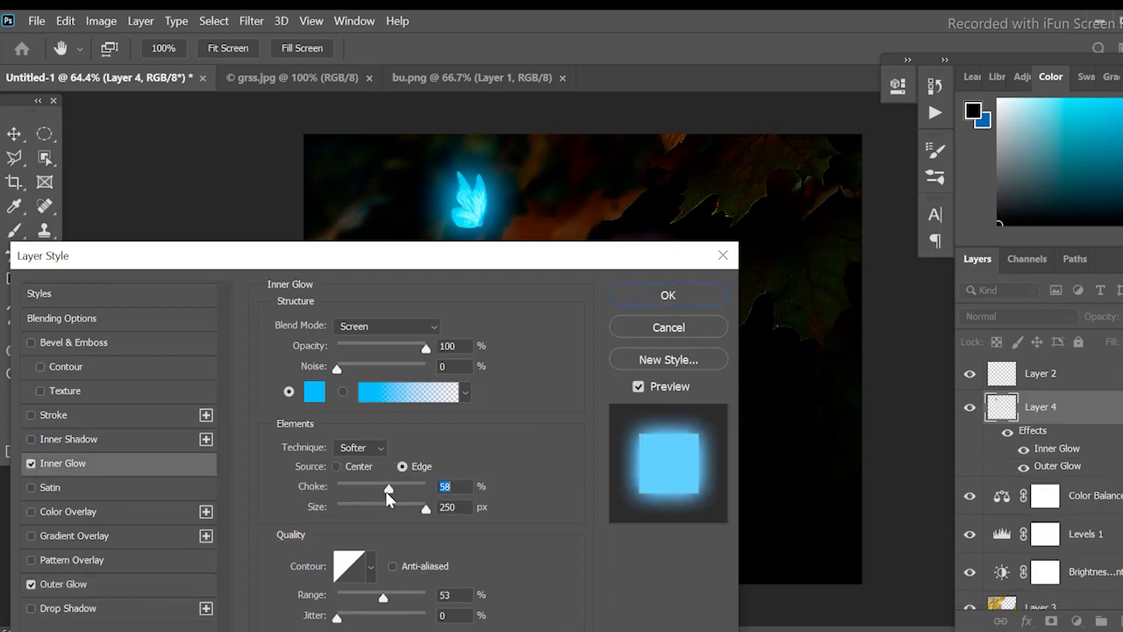
{"action": "mouse_move", "coordinate": [426, 507]}
{"action": "left_mouse_down"}
{"action": "mouse_move", "coordinate": [345, 527]}
{"action": "mouse_move", "coordinate": [349, 537]}
{"action": "mouse_move", "coordinate": [362, 509]}
{"action": "left_mouse_up"}
{"action": "type", "text": "81"}
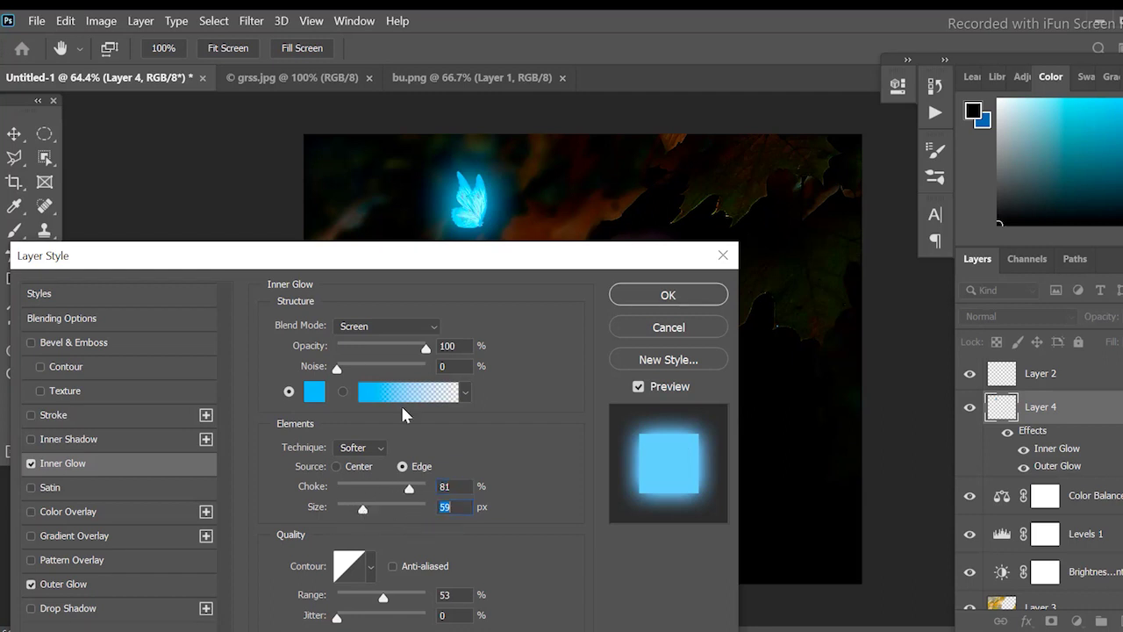
{"action": "left_click_drag", "start_coordinate": [425, 353], "coordinate": [390, 349]}
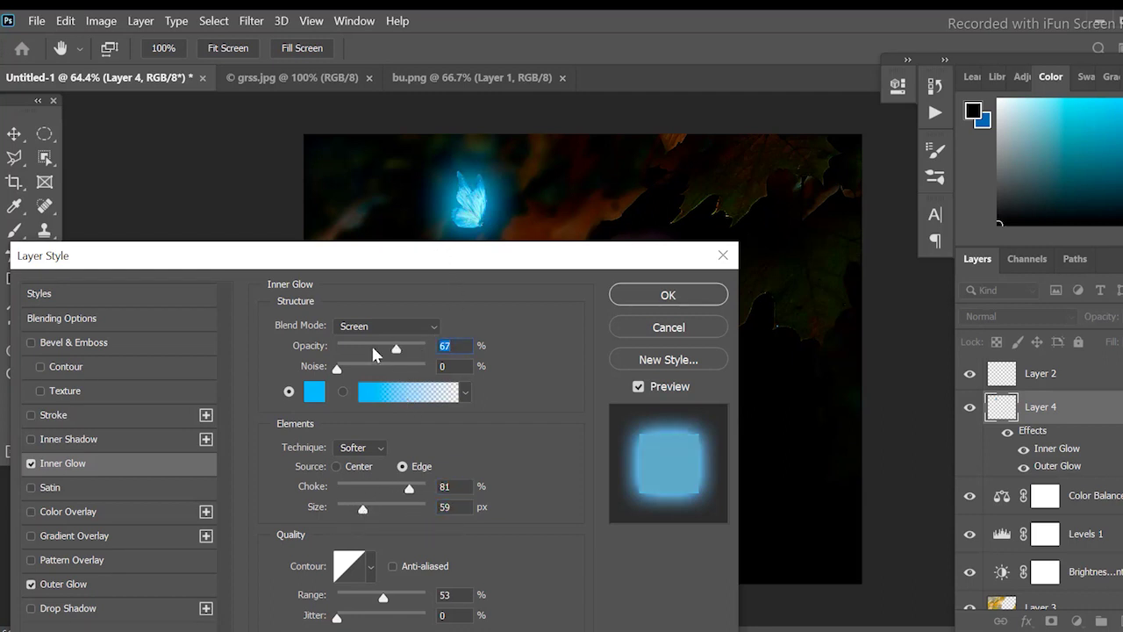
{"action": "left_click", "coordinate": [693, 296]}
{"action": "scroll", "coordinate": [483, 226], "scroll_direction": "up", "scroll_amount": 3}
{"action": "scroll", "coordinate": [552, 346], "scroll_direction": "down", "scroll_amount": 3}
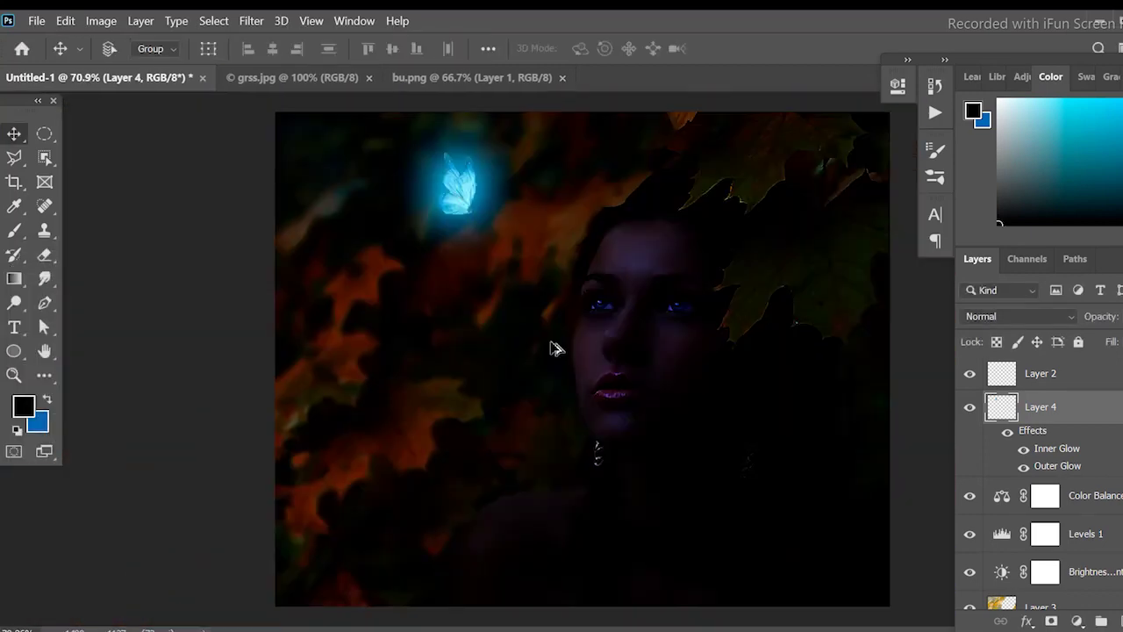
{"action": "scroll", "coordinate": [501, 251], "scroll_direction": "up", "scroll_amount": 2}
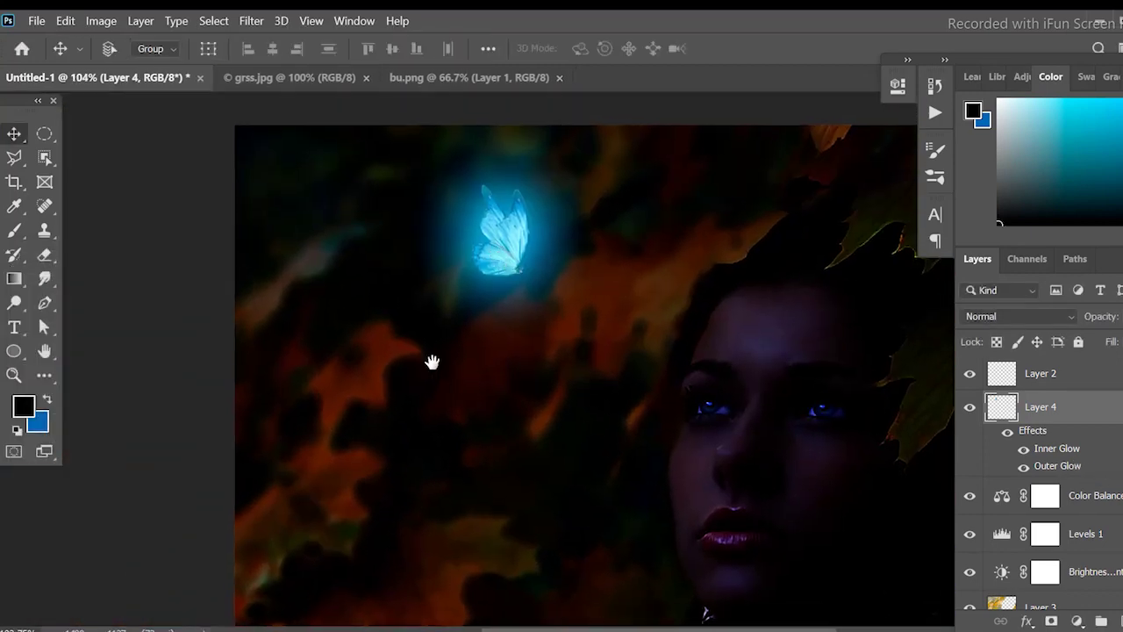
{"action": "left_click_drag", "start_coordinate": [432, 361], "coordinate": [684, 447]}
- Refine the Outer Glow to Screen blending, 100% opacity, spread 13 and size 161 px
{"action": "double_click", "coordinate": [1091, 466]}
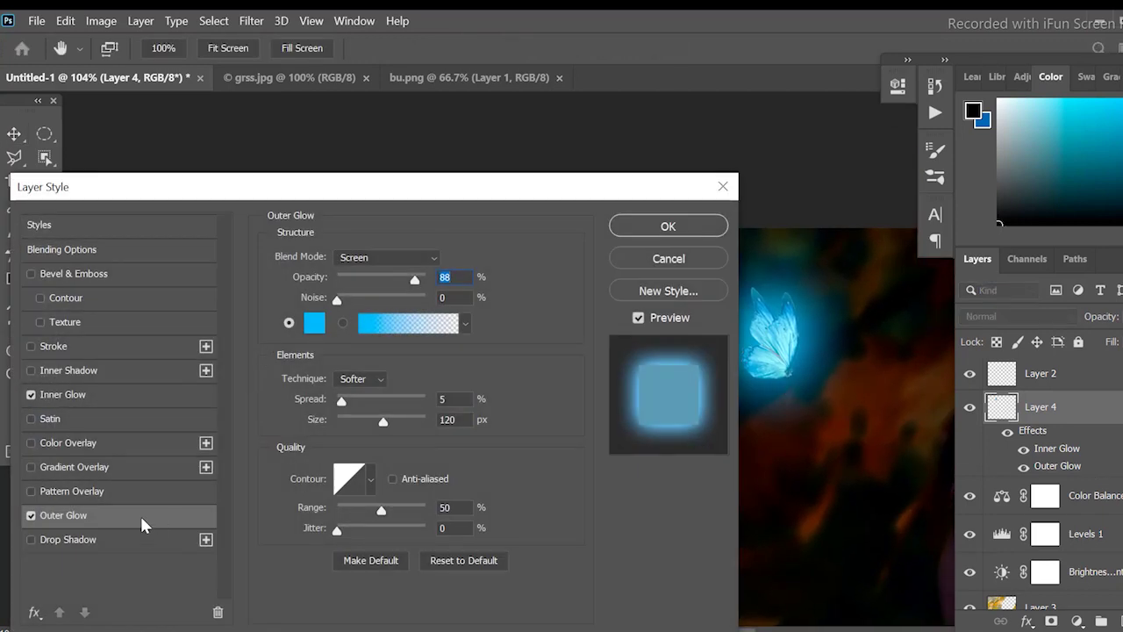
{"action": "left_click_drag", "start_coordinate": [448, 194], "coordinate": [371, 131]}
{"action": "left_click", "coordinate": [316, 192]}
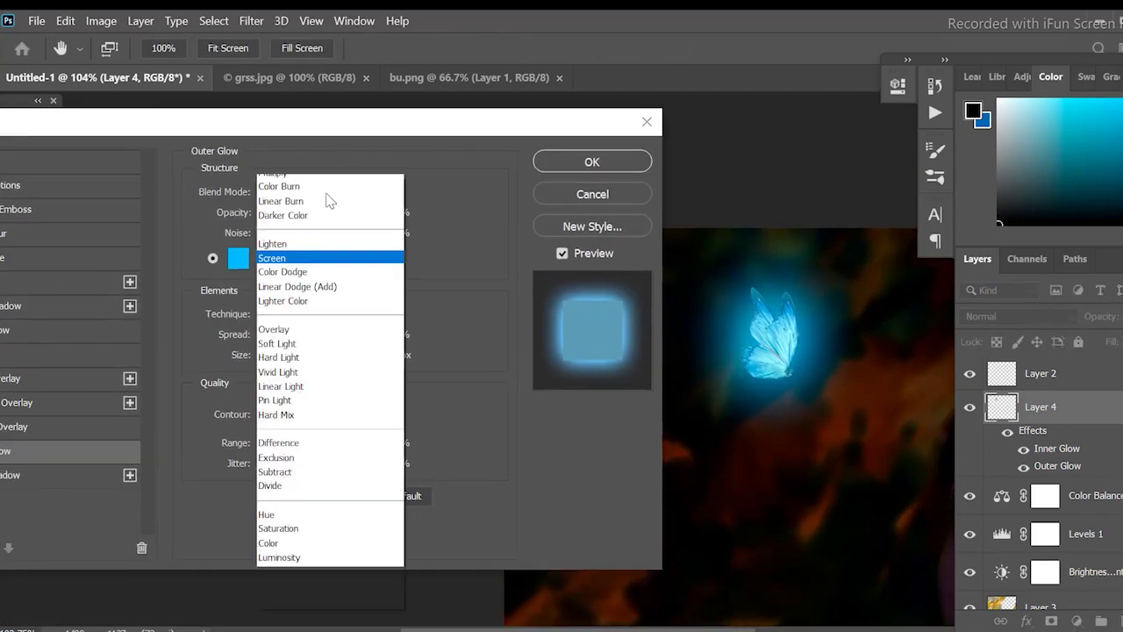
{"action": "left_click", "coordinate": [329, 410]}
{"action": "left_click", "coordinate": [331, 193]}
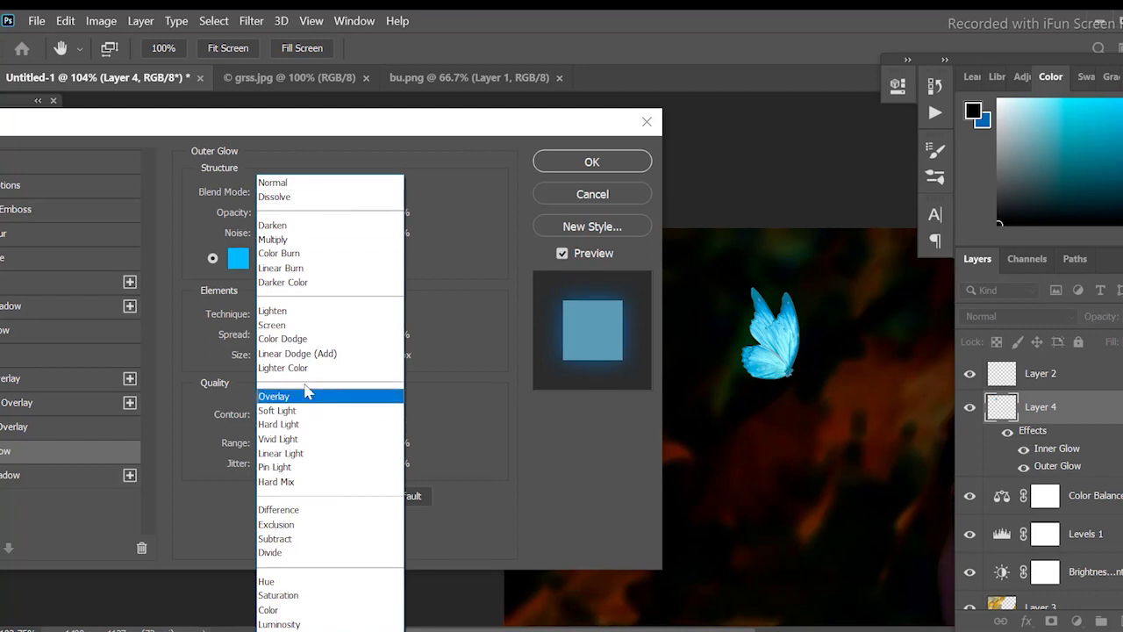
{"action": "left_click", "coordinate": [311, 312]}
{"action": "left_click", "coordinate": [314, 193]}
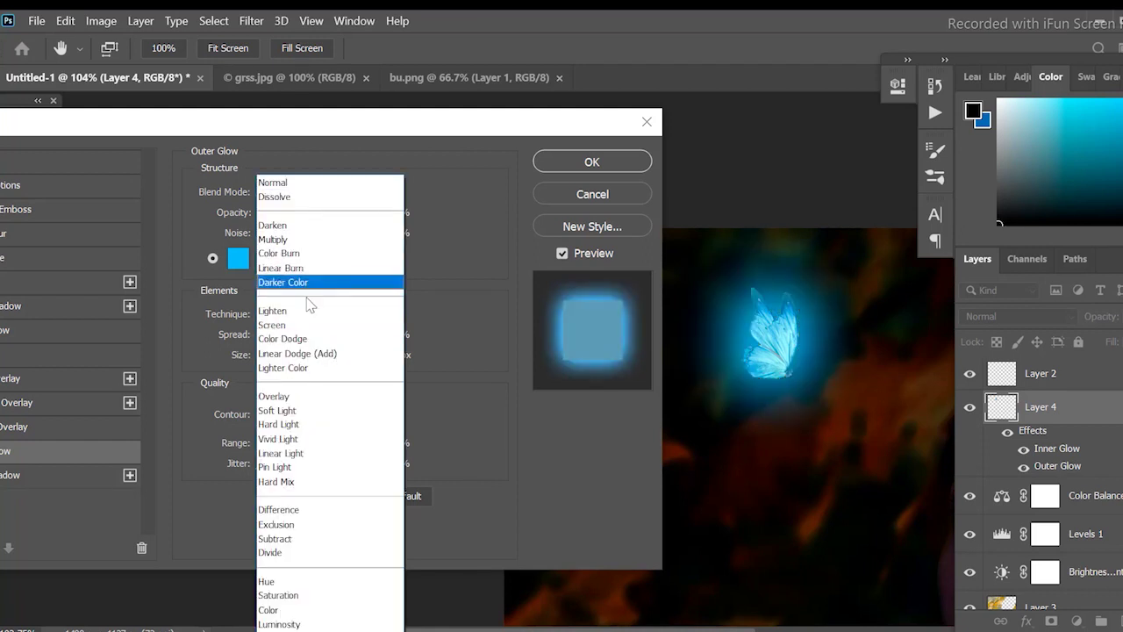
{"action": "left_click", "coordinate": [304, 336]}
{"action": "left_click_drag", "start_coordinate": [339, 217], "coordinate": [353, 216]}
{"action": "left_click_drag", "start_coordinate": [307, 358], "coordinate": [334, 359]}
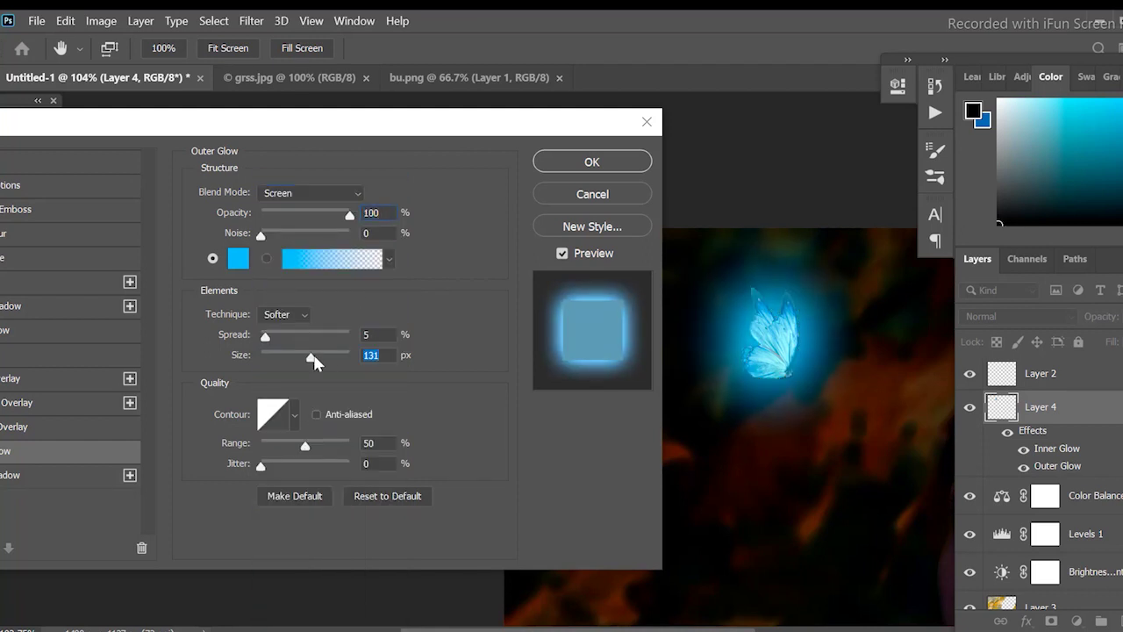
{"action": "mouse_move", "coordinate": [268, 336]}
{"action": "left_mouse_down"}
{"action": "mouse_move", "coordinate": [281, 336]}
{"action": "mouse_move", "coordinate": [270, 336]}
{"action": "left_mouse_up"}
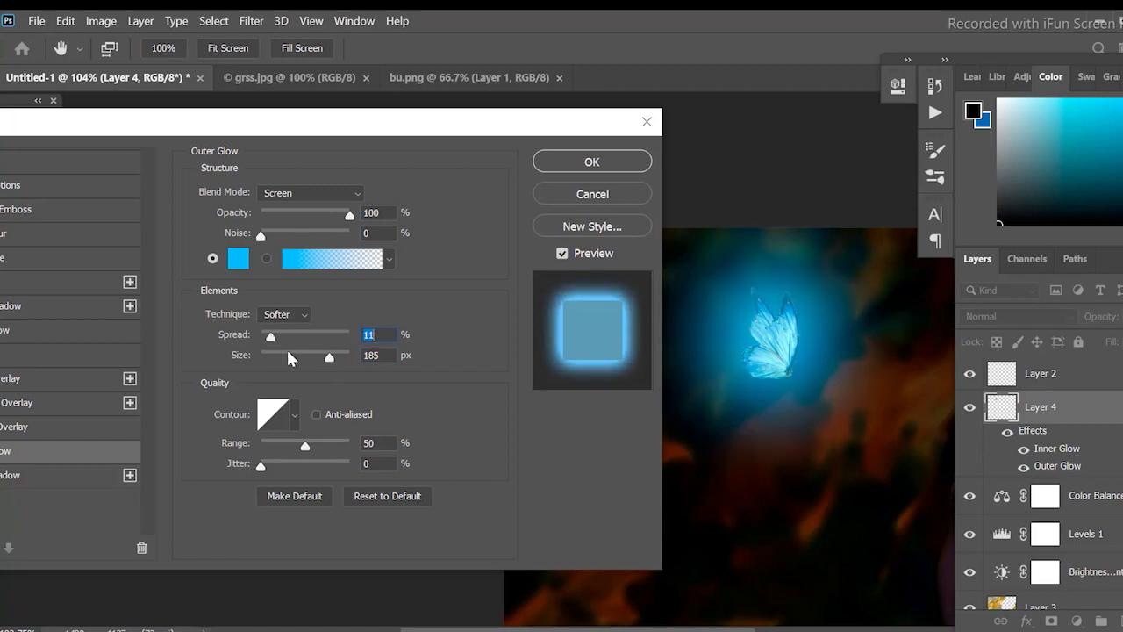
{"action": "left_click_drag", "start_coordinate": [339, 358], "coordinate": [272, 336]}
- Apply the updated glow settings and add a new empty layer above Color Balance
{"action": "left_click", "coordinate": [555, 168]}
{"action": "scroll", "coordinate": [579, 315], "scroll_direction": "down", "scroll_amount": 3}
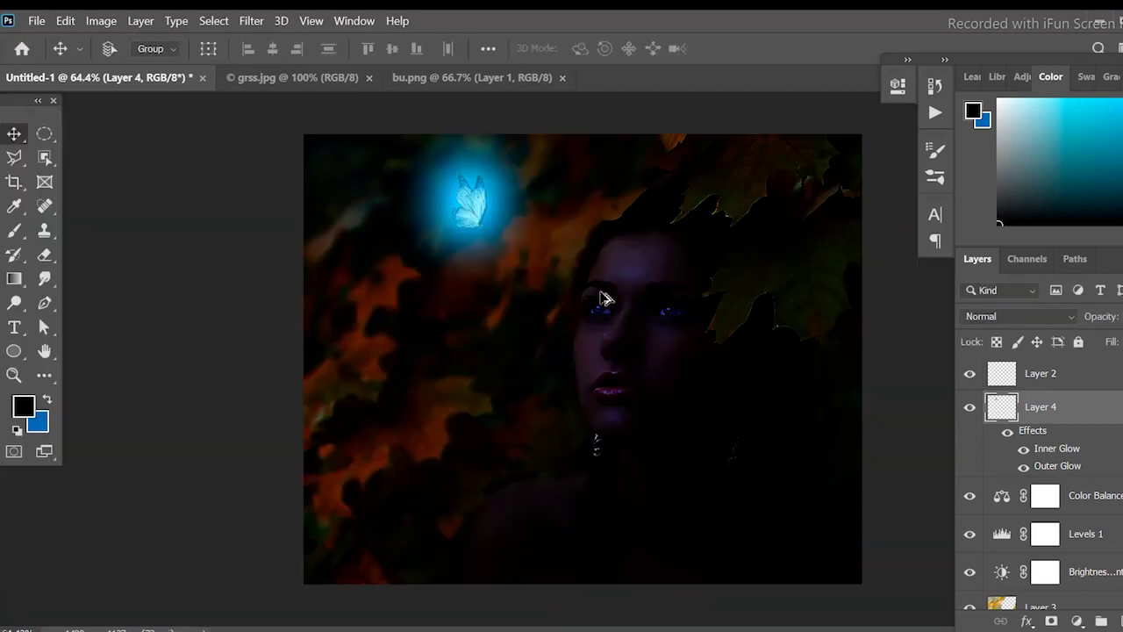
{"action": "scroll", "coordinate": [572, 282], "scroll_direction": "up", "scroll_amount": 1}
{"action": "left_click", "coordinate": [1090, 487]}
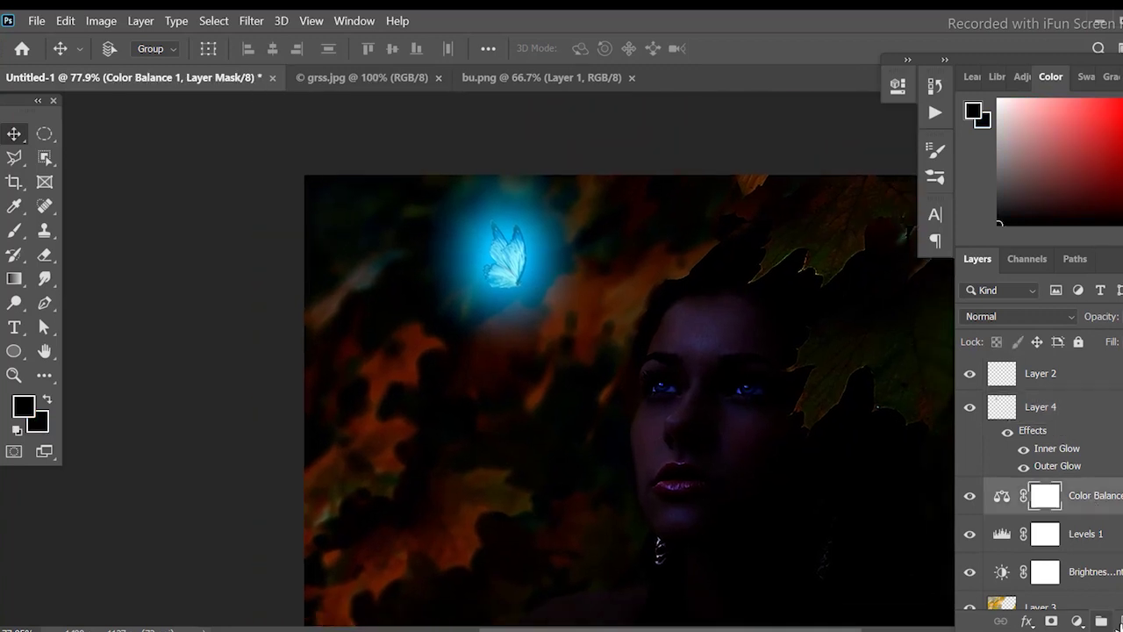
{"action": "left_click", "coordinate": [1116, 621]}
{"action": "scroll", "coordinate": [1072, 537], "scroll_direction": "down", "scroll_amount": 1}
{"action": "scroll", "coordinate": [1072, 537], "scroll_direction": "down", "scroll_amount": 2}
{"action": "scroll", "coordinate": [1072, 537], "scroll_direction": "down", "scroll_amount": 1}
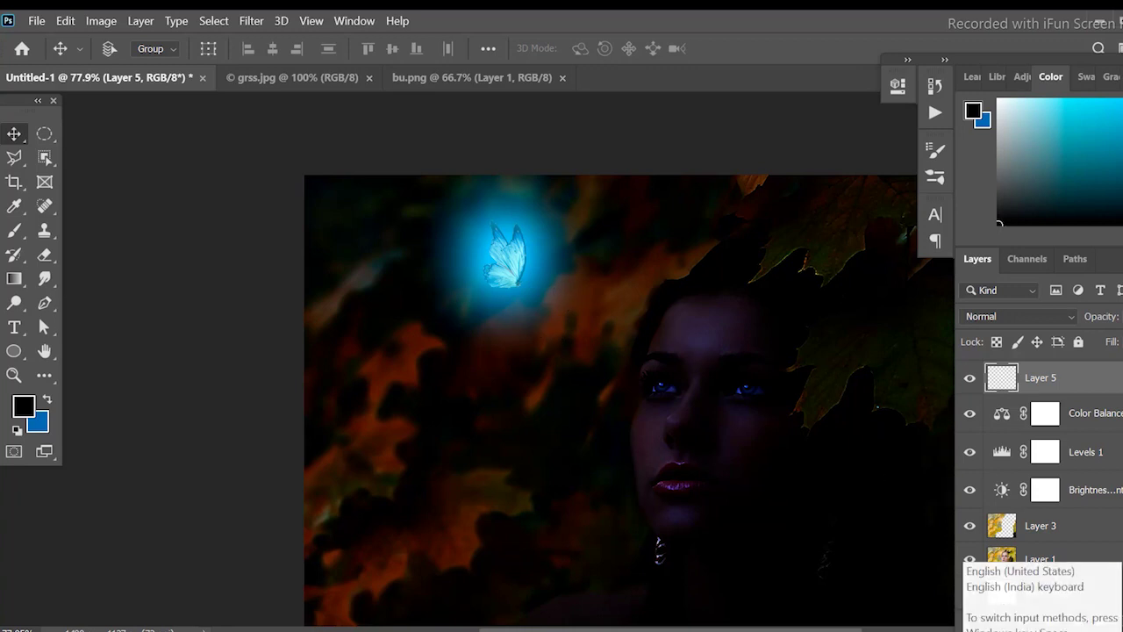
- Brush a soft cyan dab around the butterfly at 83% brush opacity
{"action": "left_click", "coordinate": [14, 230]}
{"action": "left_click", "coordinate": [130, 48]}
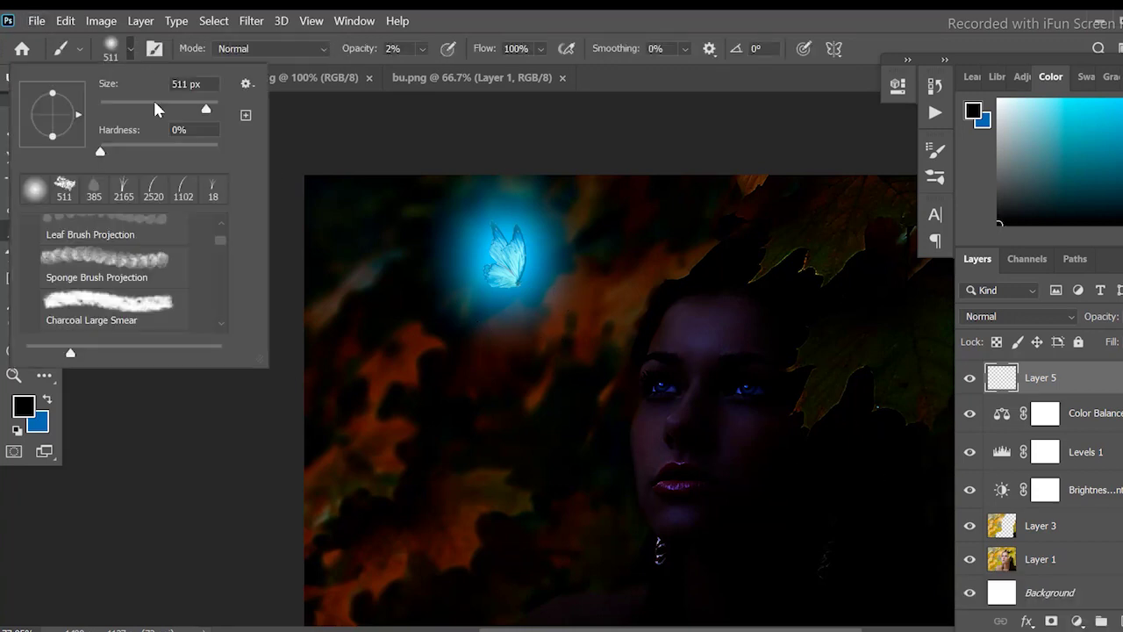
{"action": "left_click", "coordinate": [24, 405]}
{"action": "left_click", "coordinate": [504, 254]}
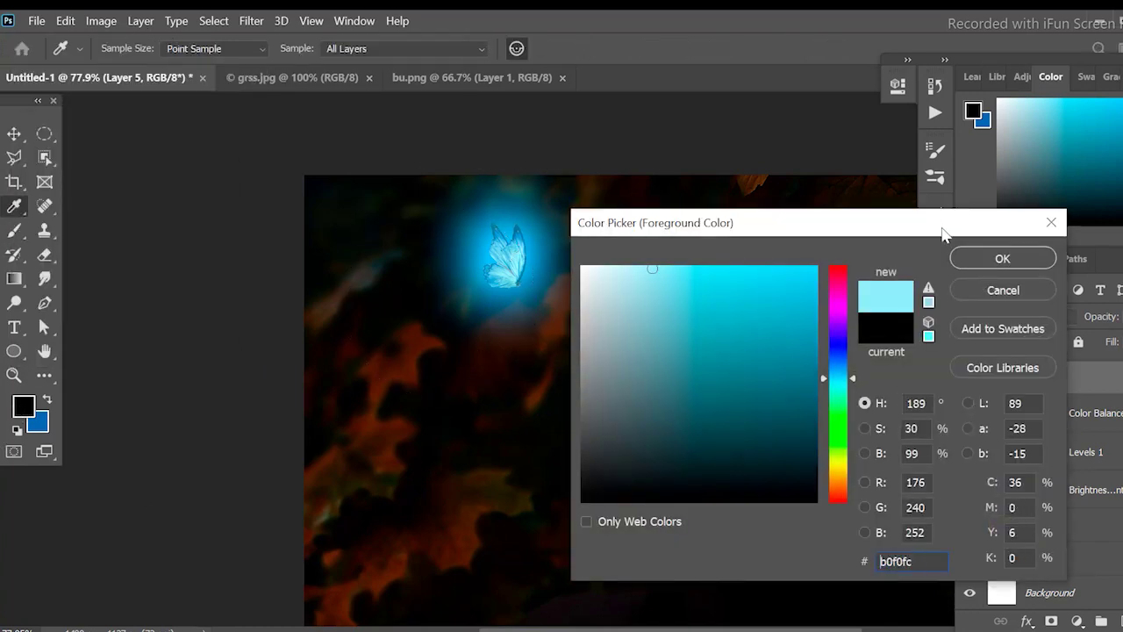
{"action": "left_click", "coordinate": [1006, 258]}
{"action": "left_click", "coordinate": [425, 49]}
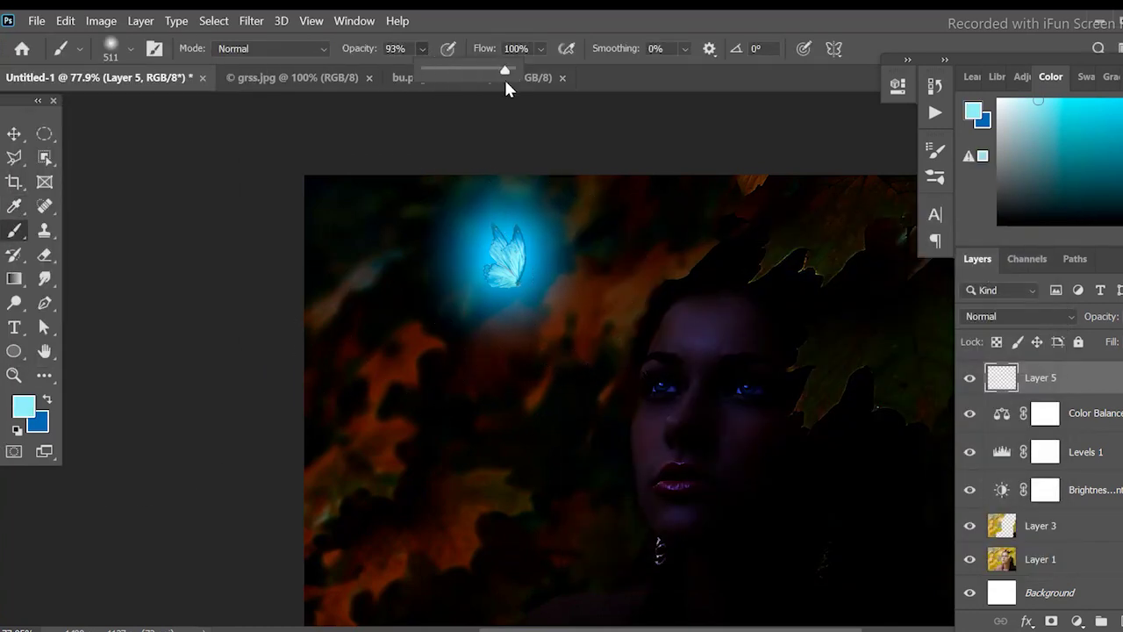
{"action": "left_click_drag", "start_coordinate": [504, 70], "coordinate": [496, 70]}
{"action": "left_click", "coordinate": [501, 246]}
{"action": "left_click", "coordinate": [1118, 96]}
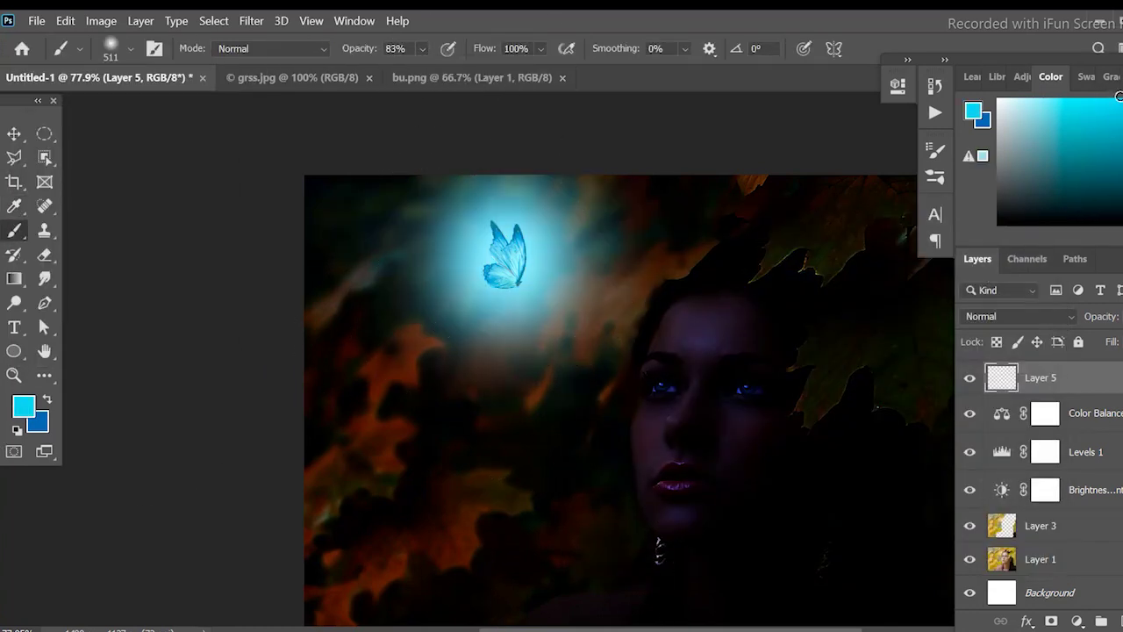
{"action": "left_click", "coordinate": [507, 259]}
{"action": "scroll", "coordinate": [1044, 439], "scroll_direction": "up", "scroll_amount": 3}
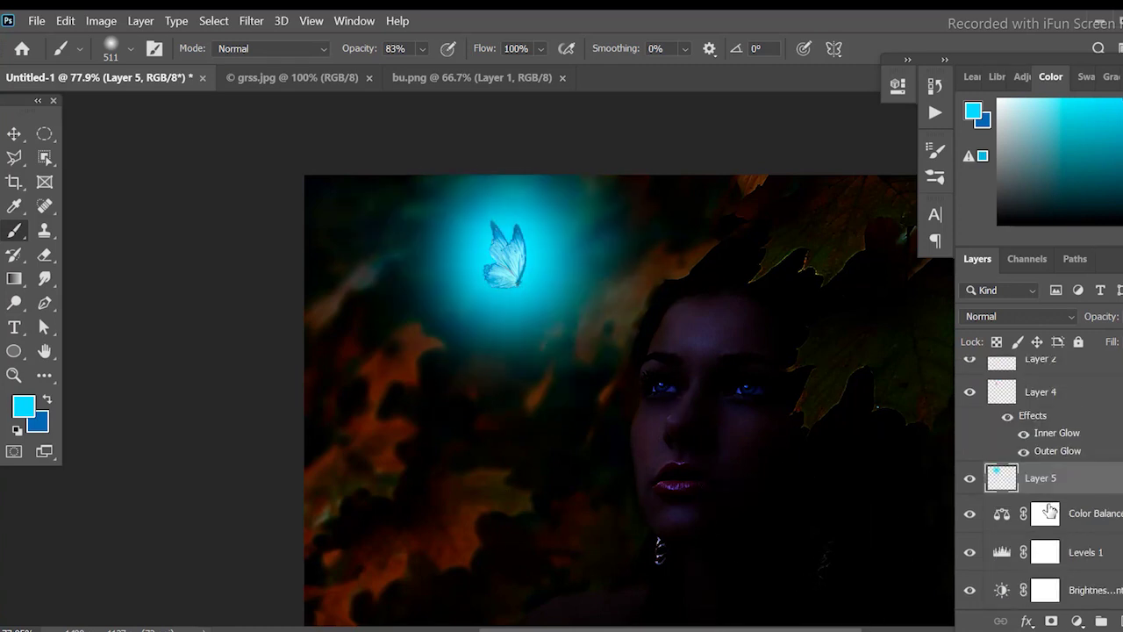
{"action": "scroll", "coordinate": [1044, 439], "scroll_direction": "up", "scroll_amount": 1}
- Paint a cyan dab over the butterfly on Layer 2 and lower that layer's opacity
{"action": "left_click", "coordinate": [1041, 373]}
{"action": "left_click", "coordinate": [509, 263]}
{"action": "left_click", "coordinate": [1121, 317]}
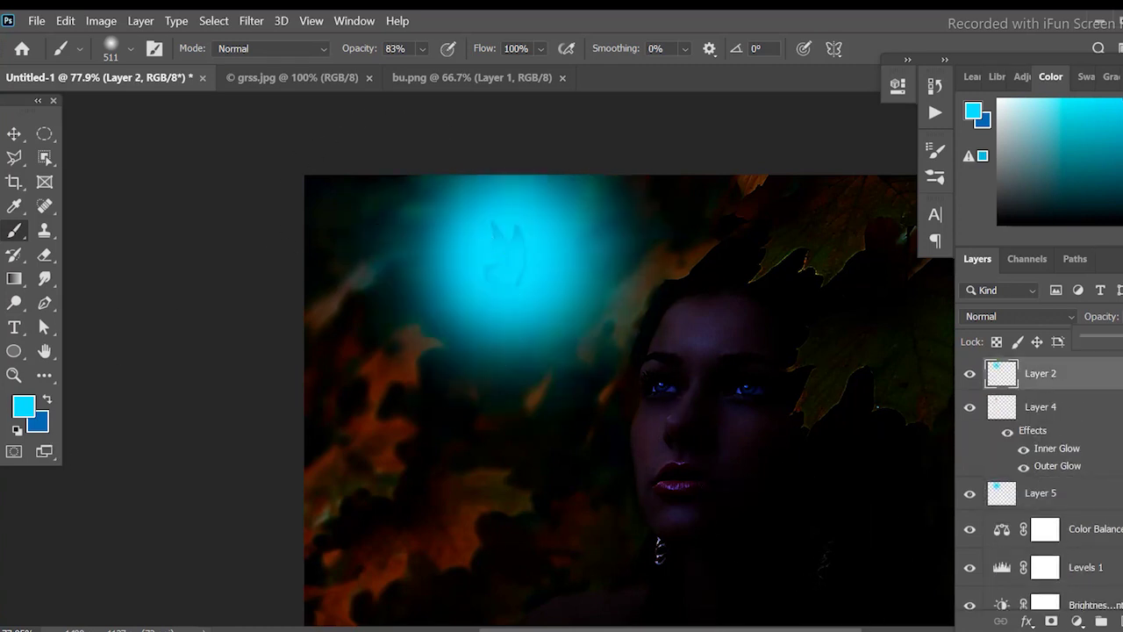
{"action": "left_click_drag", "start_coordinate": [1121, 340], "coordinate": [1114, 348]}
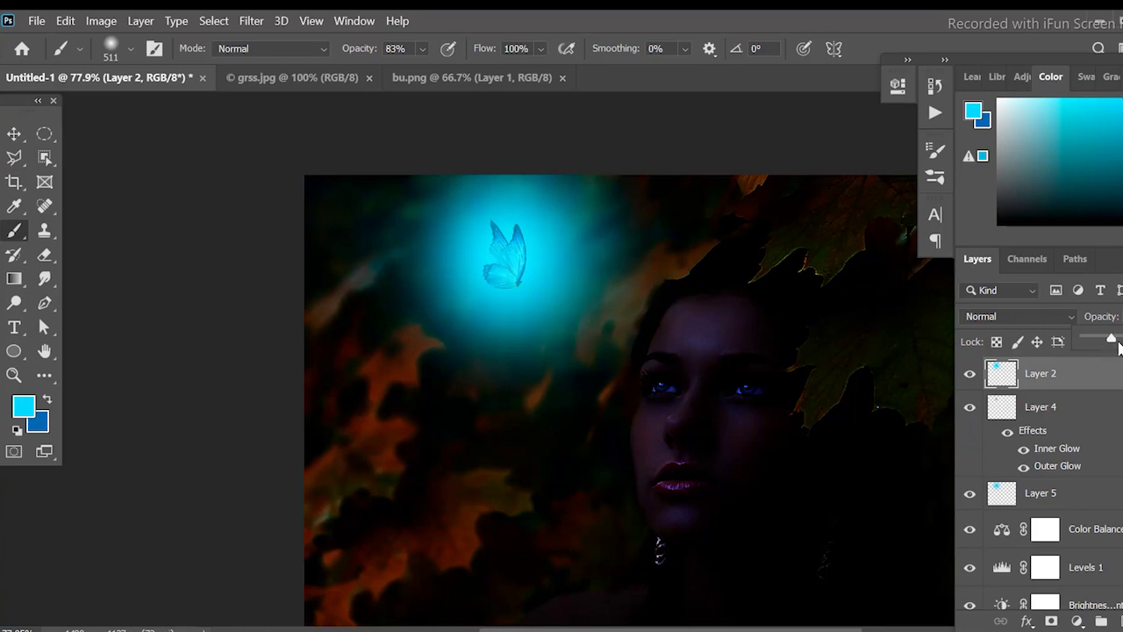
- Hide Layer 2's broad cyan glow and select Layer 3 with the Move tool
{"action": "left_click", "coordinate": [970, 376]}
{"action": "scroll", "coordinate": [468, 379], "scroll_direction": "down", "scroll_amount": 2}
{"action": "scroll", "coordinate": [468, 380], "scroll_direction": "up", "scroll_amount": 1}
{"action": "scroll", "coordinate": [467, 380], "scroll_direction": "down", "scroll_amount": 4}
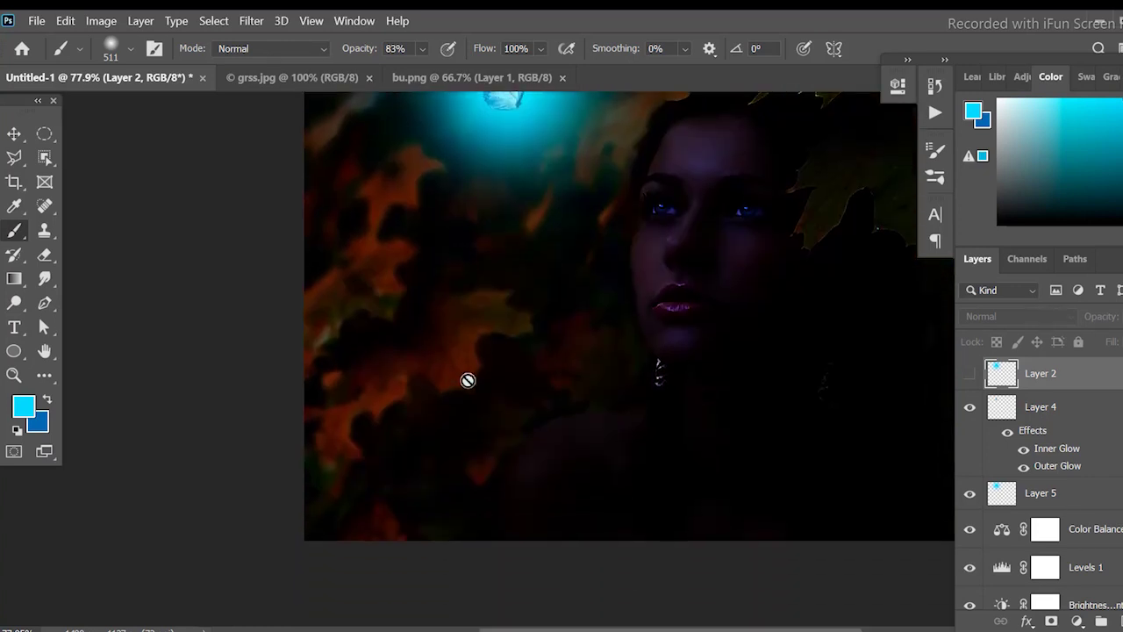
{"action": "scroll", "coordinate": [1006, 539], "scroll_direction": "down", "scroll_amount": 3}
{"action": "left_click", "coordinate": [1035, 527]}
{"action": "scroll", "coordinate": [712, 357], "scroll_direction": "up", "scroll_amount": 1}
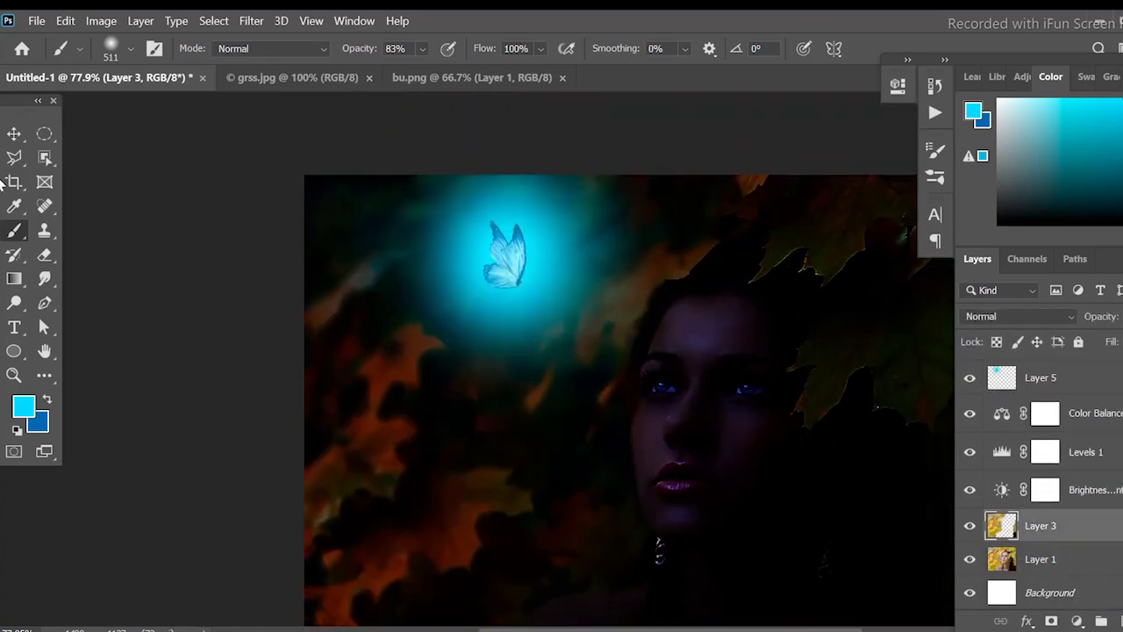
{"action": "key", "text": "v"}
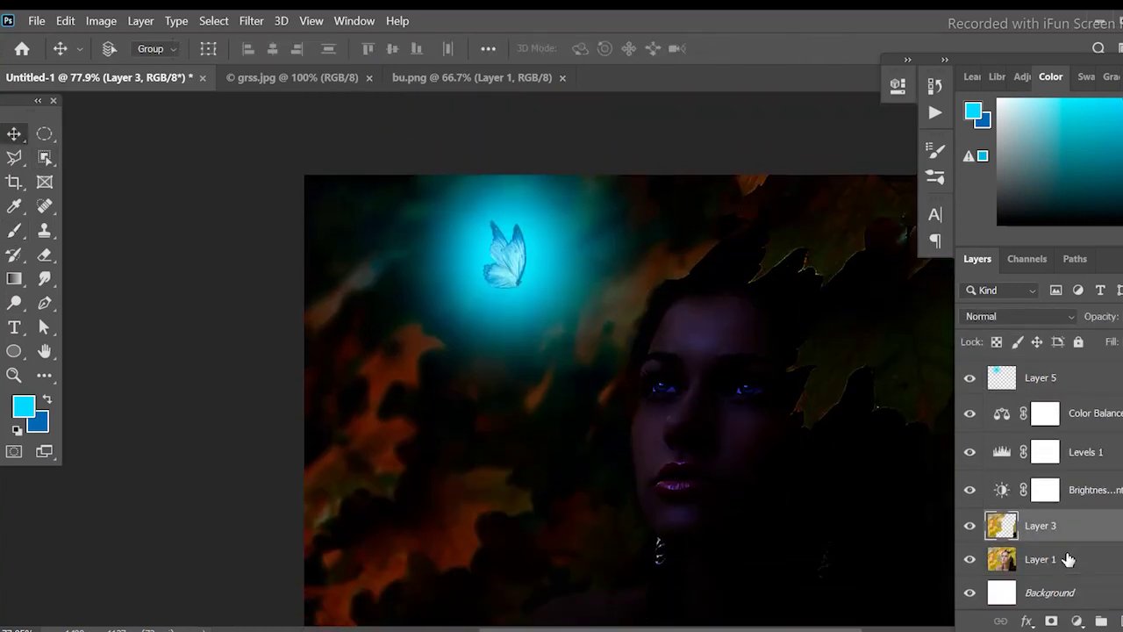
- Move the Brightness/Contrast, Levels and Color Balance copies down to sit above Layer 1
{"action": "left_click", "coordinate": [1096, 497]}
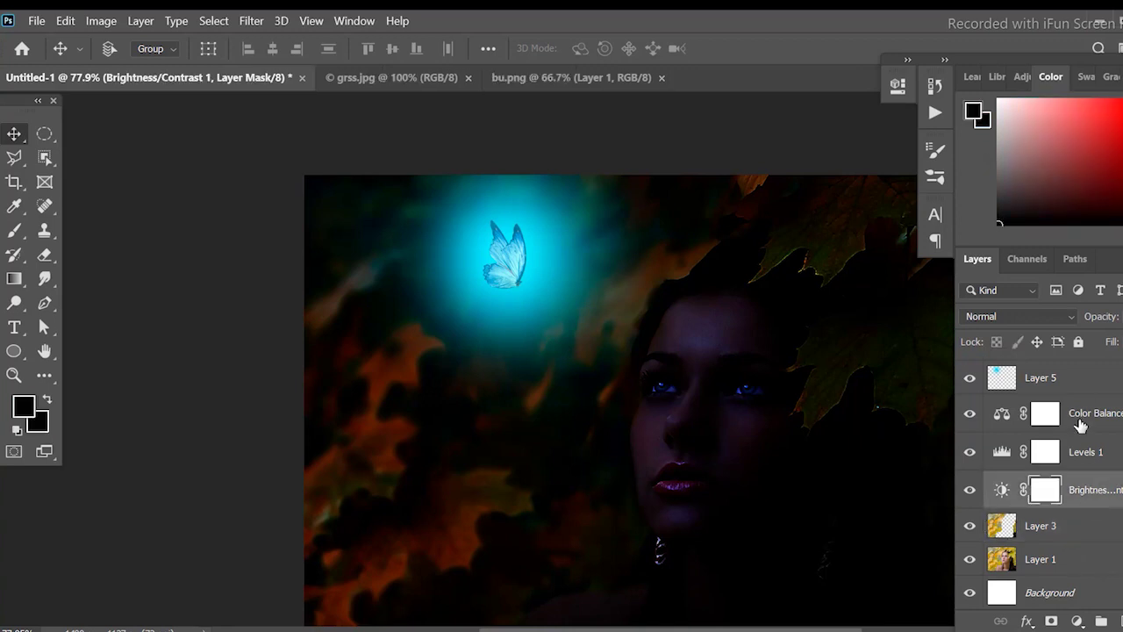
{"action": "left_click", "coordinate": [1080, 426]}
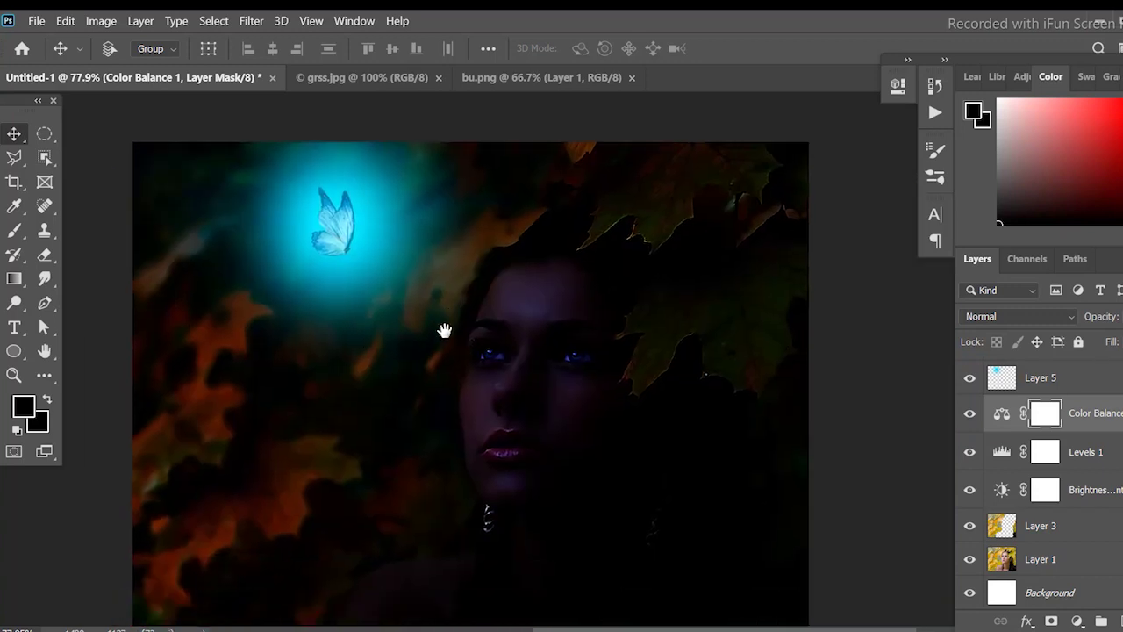
{"action": "scroll", "coordinate": [514, 454], "scroll_direction": "down", "scroll_amount": 3}
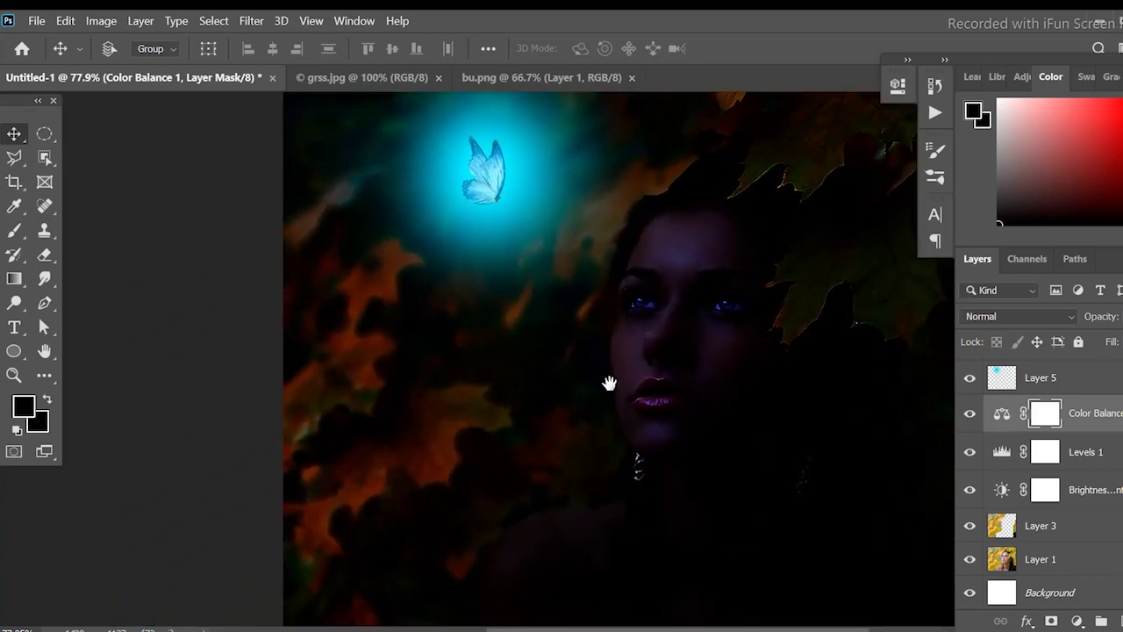
{"action": "left_click_drag", "start_coordinate": [606, 381], "coordinate": [559, 352]}
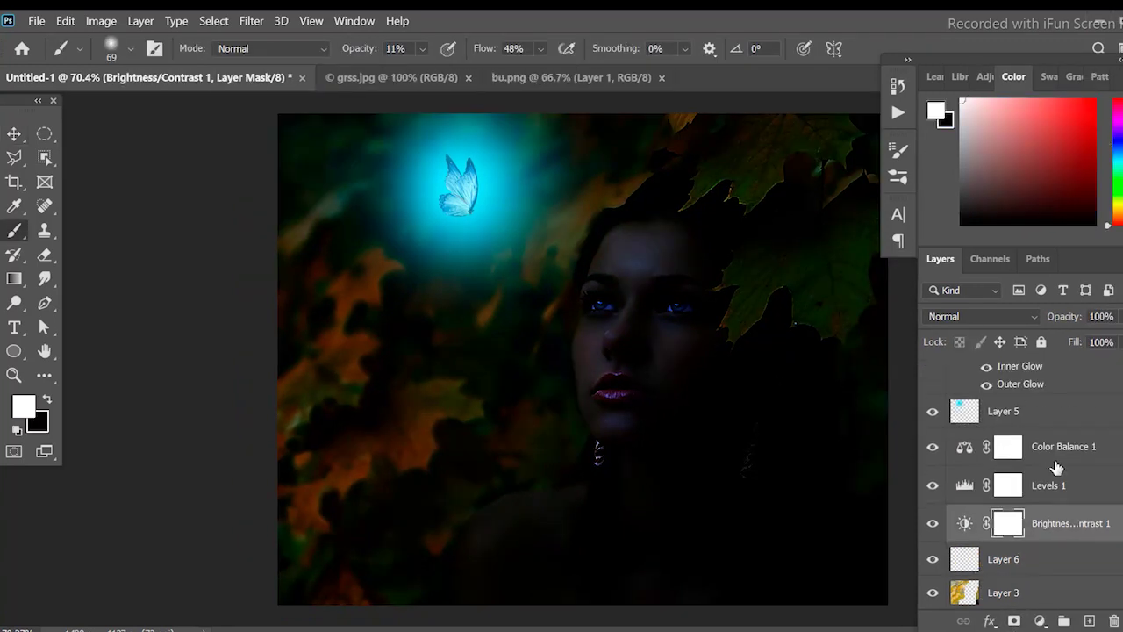
{"action": "left_click", "coordinate": [1055, 466], "text": "shift"}
{"action": "mouse_move", "coordinate": [1054, 467]}
{"action": "left_mouse_down"}
{"action": "mouse_move", "coordinate": [1035, 596]}
{"action": "mouse_move", "coordinate": [1038, 564]}
{"action": "left_mouse_up"}
- Add an empty Layer 7 and clip it and the three adjustment copies to Layer 1
{"action": "left_click", "coordinate": [1007, 481]}
{"action": "key", "text": "ctrl+shift+alt+n"}
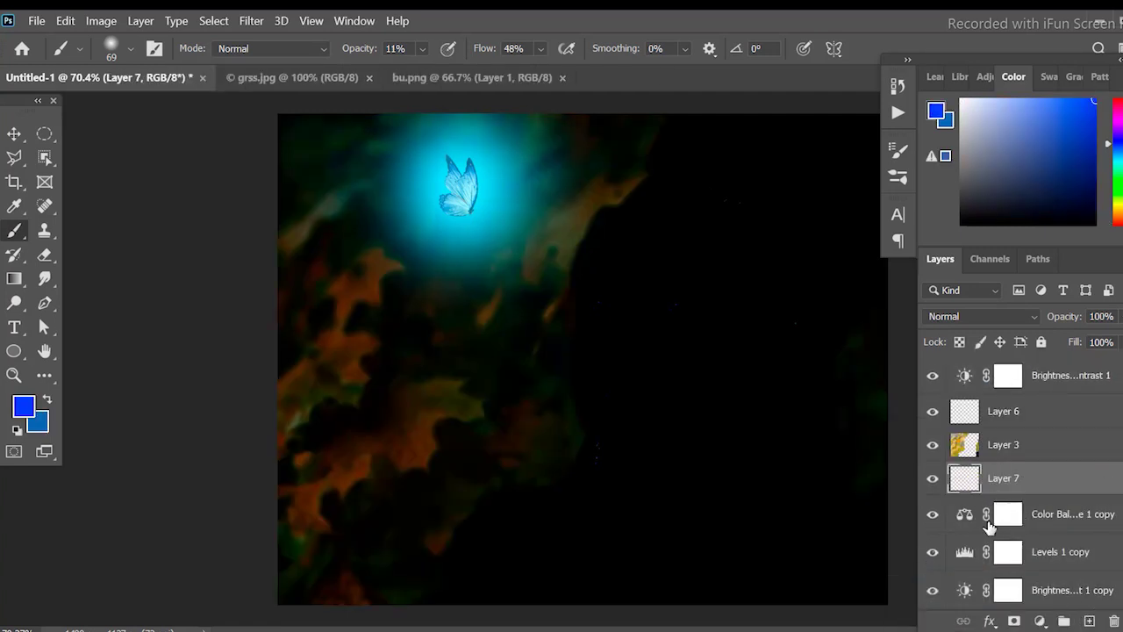
{"action": "scroll", "coordinate": [987, 527], "scroll_direction": "down", "scroll_amount": 2}
{"action": "left_click", "coordinate": [1001, 541], "text": "alt"}
{"action": "left_click", "coordinate": [1009, 504], "text": "alt"}
{"action": "left_click", "coordinate": [1018, 428], "text": "alt"}
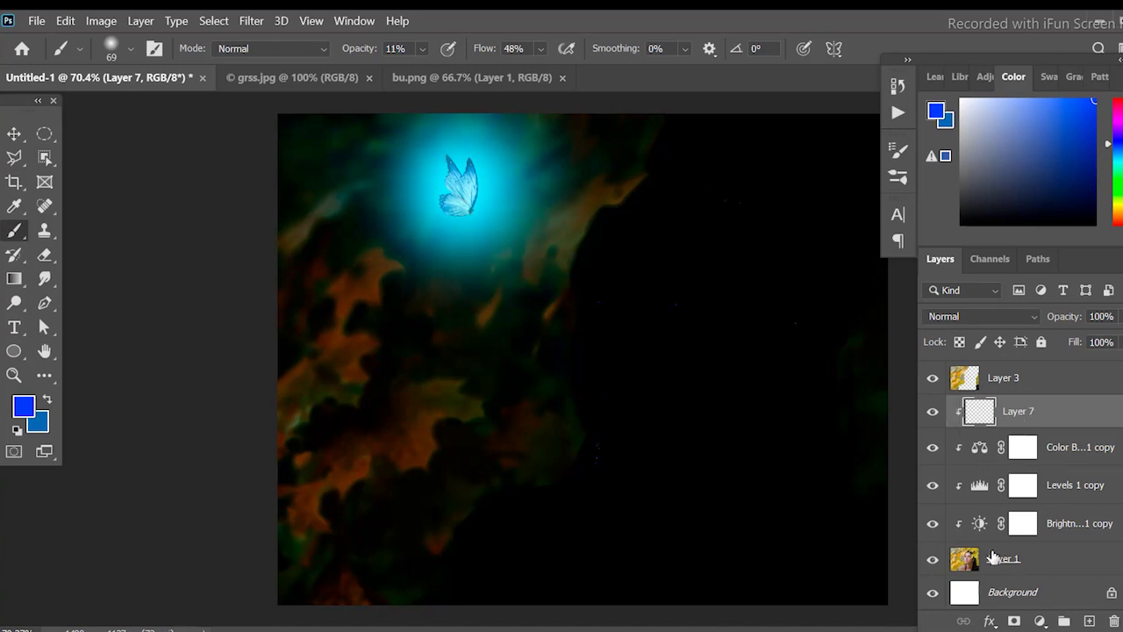
{"action": "scroll", "coordinate": [998, 531], "scroll_direction": "up", "scroll_amount": 1}
{"action": "scroll", "coordinate": [1009, 518], "scroll_direction": "up", "scroll_amount": 3}
- Re-clip Layer 6, Brightness/Contrast 1, Levels 1 and Color Balance 1 onto Layer 3
{"action": "left_click", "coordinate": [1022, 510]}
{"action": "scroll", "coordinate": [1018, 526], "scroll_direction": "up", "scroll_amount": 1}
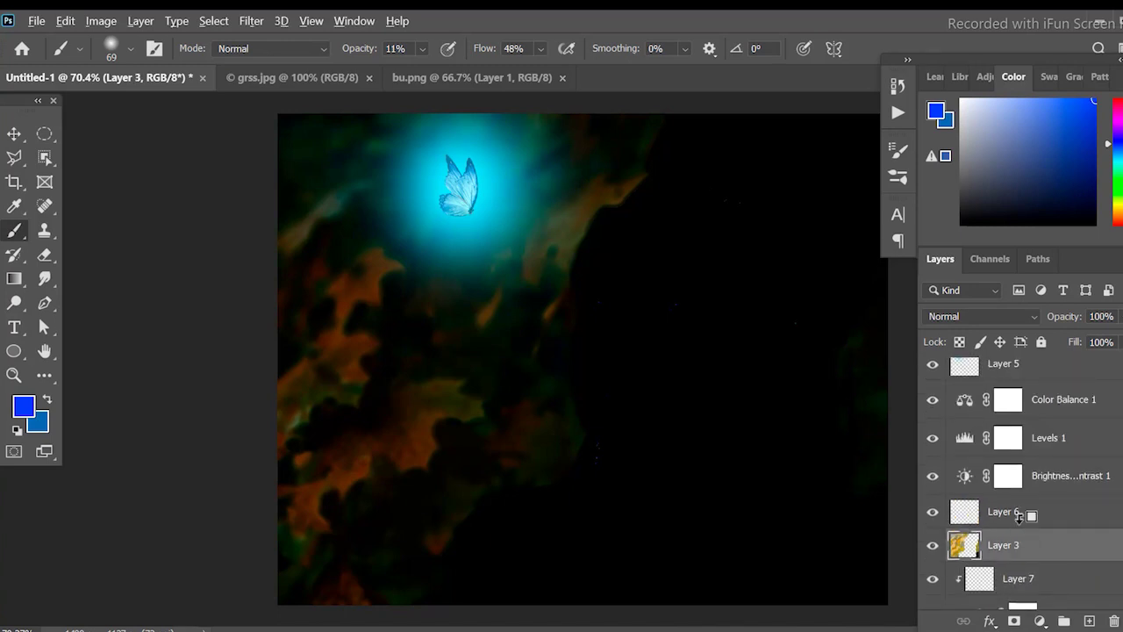
{"action": "left_click", "coordinate": [1019, 516], "text": "alt"}
{"action": "left_click", "coordinate": [1022, 478], "text": "alt"}
{"action": "left_click", "coordinate": [1022, 439], "text": "alt"}
{"action": "left_click", "coordinate": [1017, 402], "text": "alt"}
{"action": "scroll", "coordinate": [1013, 443], "scroll_direction": "up", "scroll_amount": 2}
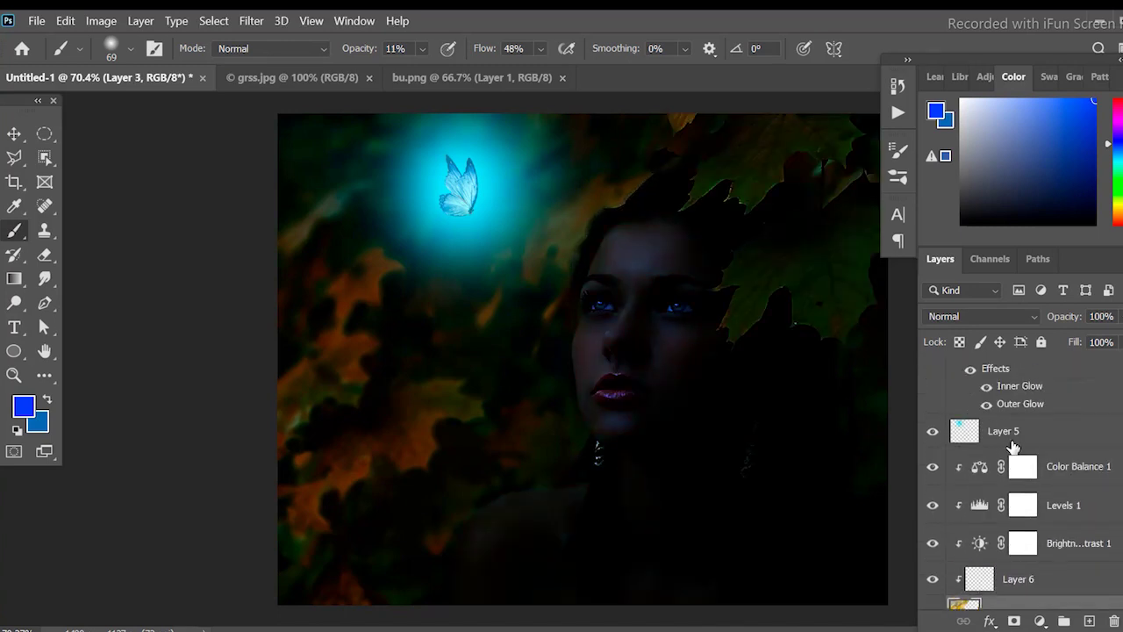
{"action": "scroll", "coordinate": [1018, 465], "scroll_direction": "down", "scroll_amount": 1}
{"action": "scroll", "coordinate": [1031, 496], "scroll_direction": "down", "scroll_amount": 4}
{"action": "scroll", "coordinate": [1036, 505], "scroll_direction": "down", "scroll_amount": 2}
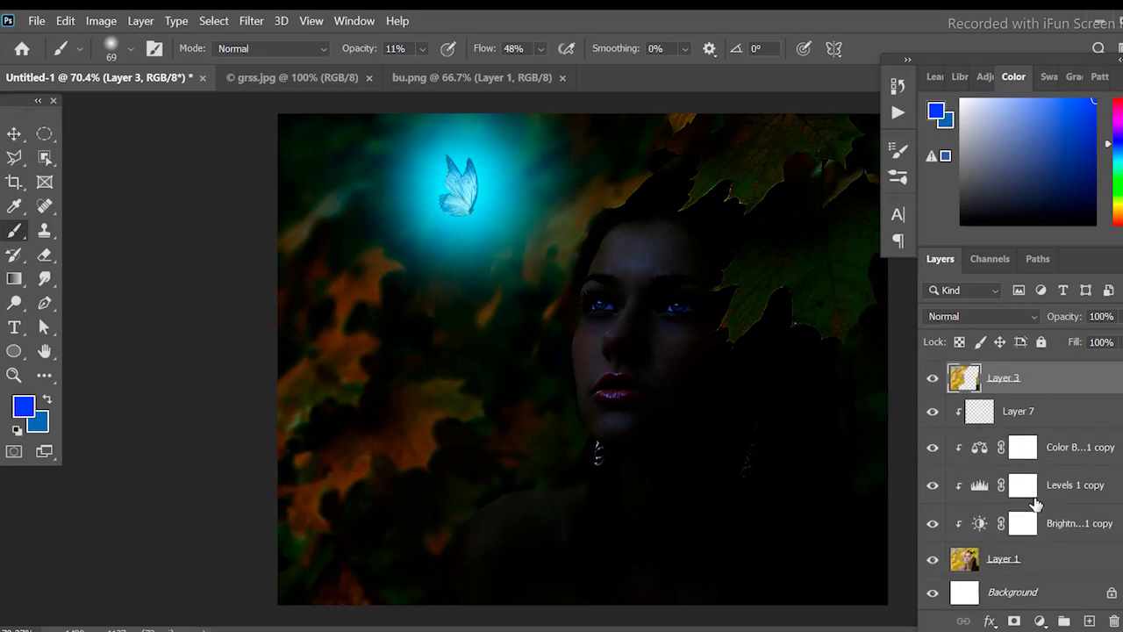
- Open Select and Mask on the Color Balance 1 copy's mask
{"action": "left_click", "coordinate": [1029, 570]}
{"action": "left_click", "coordinate": [1026, 449]}
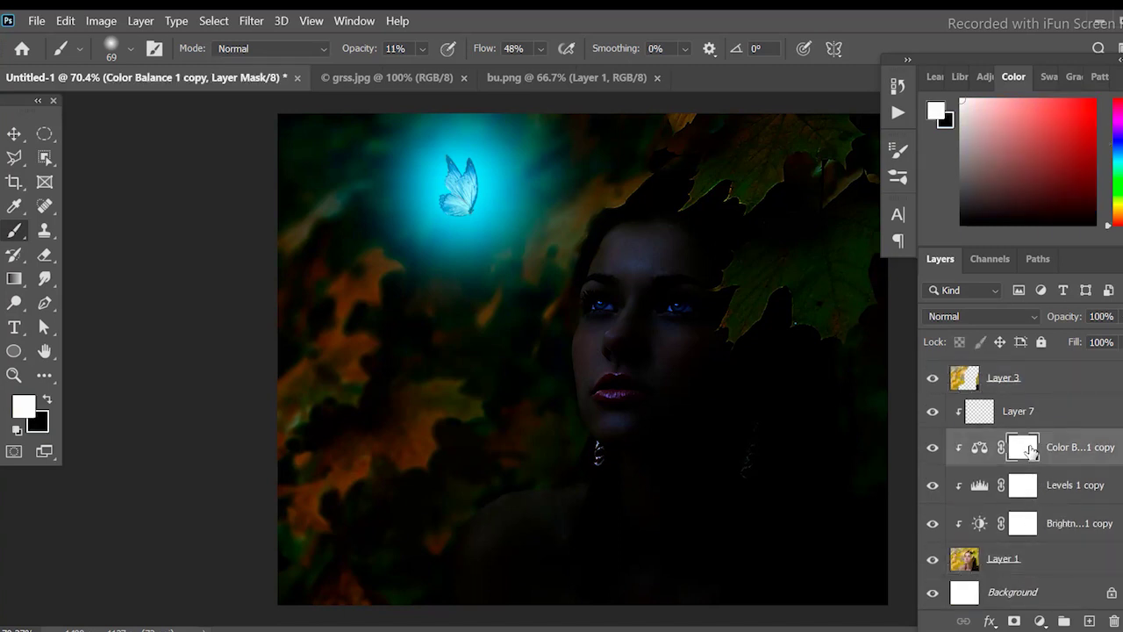
{"action": "double_click", "coordinate": [1024, 449]}
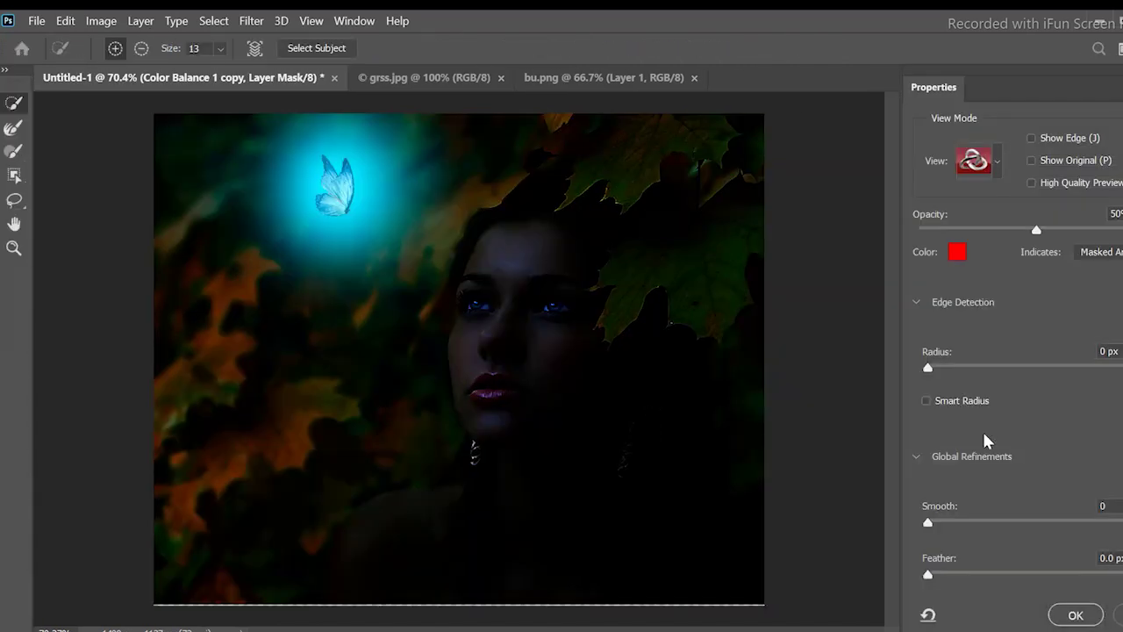
- In the Color Balance 1 copy, set midtones cyan to -84 and highlights blue to +37
{"action": "key", "text": "Escape"}
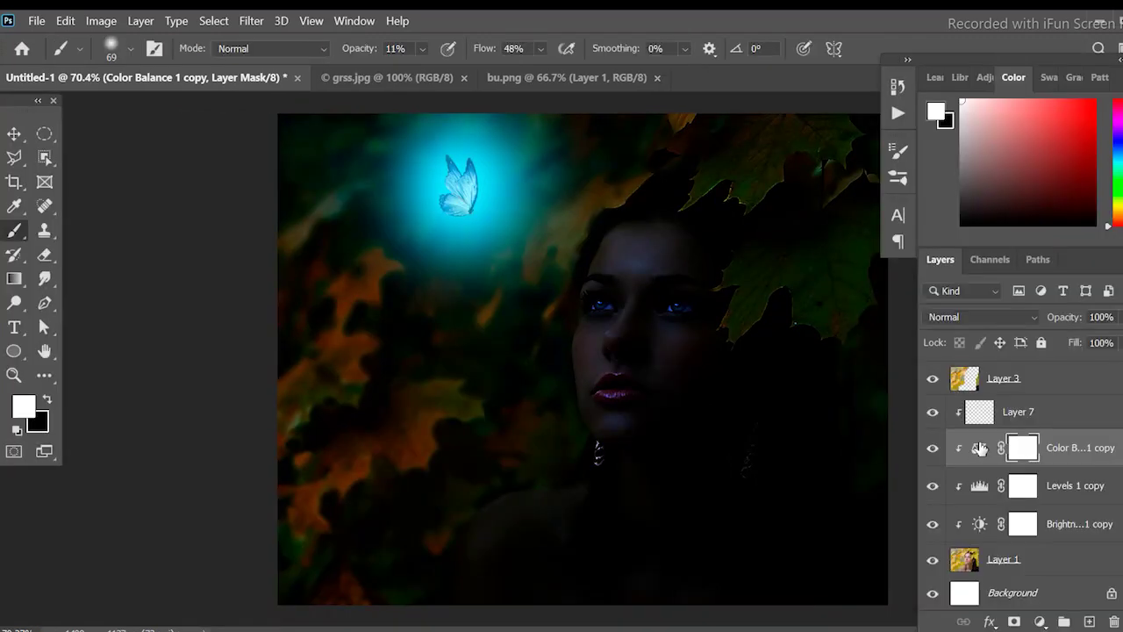
{"action": "double_click", "coordinate": [979, 449]}
{"action": "left_click_drag", "start_coordinate": [1001, 121], "coordinate": [1004, 112]}
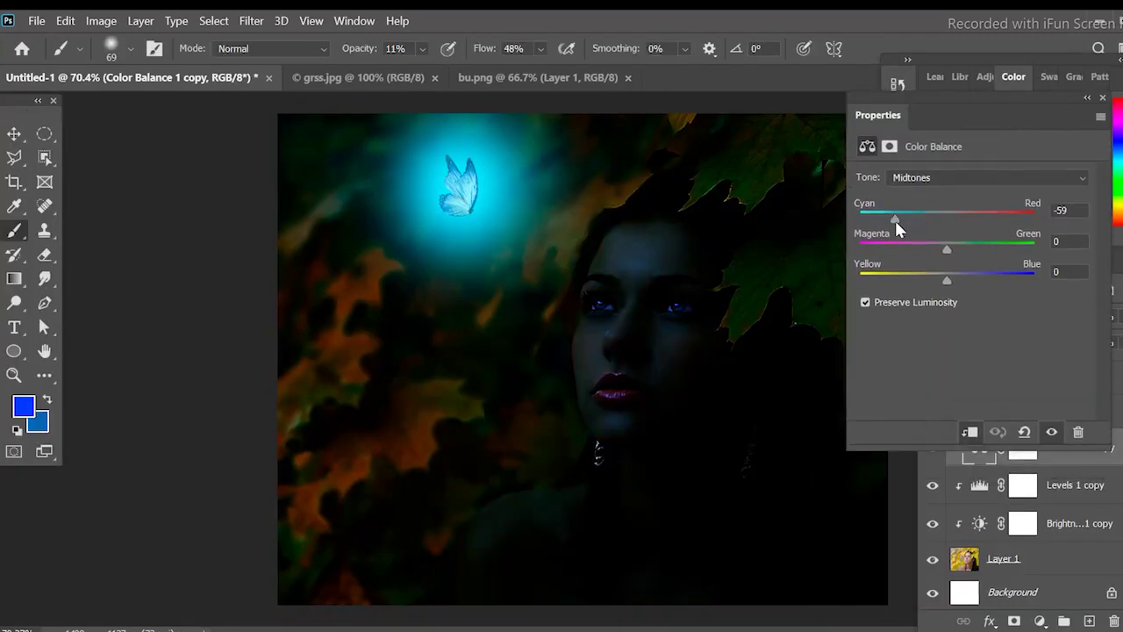
{"action": "left_click_drag", "start_coordinate": [896, 222], "coordinate": [877, 227]}
{"action": "key", "text": "Down"}
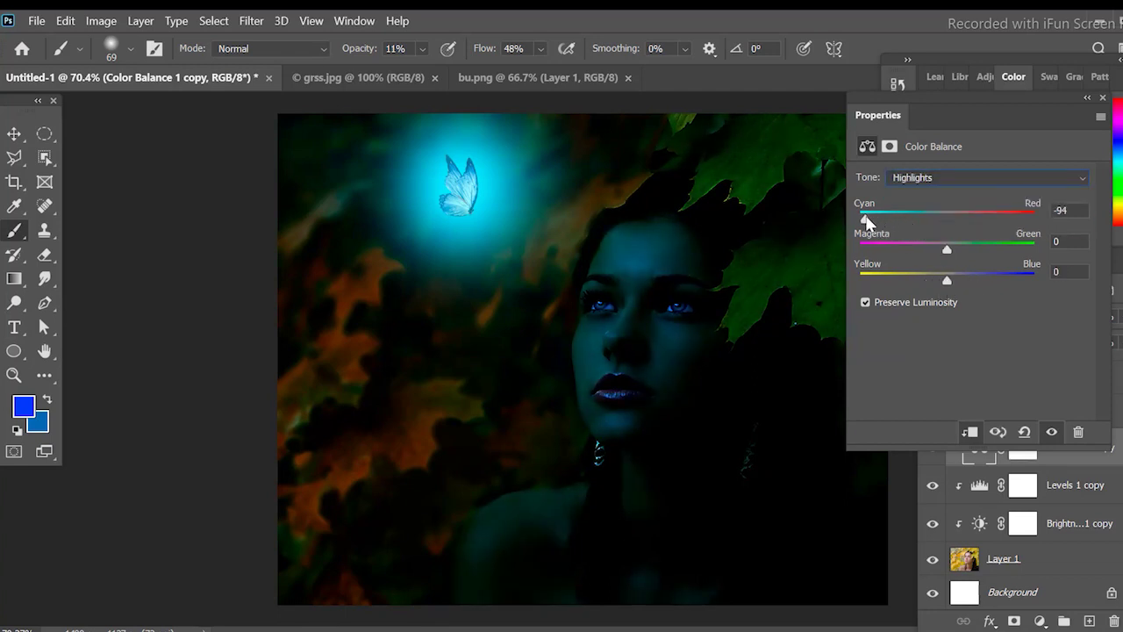
{"action": "left_click_drag", "start_coordinate": [948, 279], "coordinate": [978, 280]}
- Set the copy's shadows to -80 cyan with blue near +2, then select its mask
{"action": "left_click", "coordinate": [952, 180]}
{"action": "left_click", "coordinate": [930, 193]}
{"action": "left_click_drag", "start_coordinate": [883, 219], "coordinate": [878, 218]}
{"action": "left_click_drag", "start_coordinate": [983, 282], "coordinate": [947, 286]}
{"action": "left_click", "coordinate": [1064, 272]}
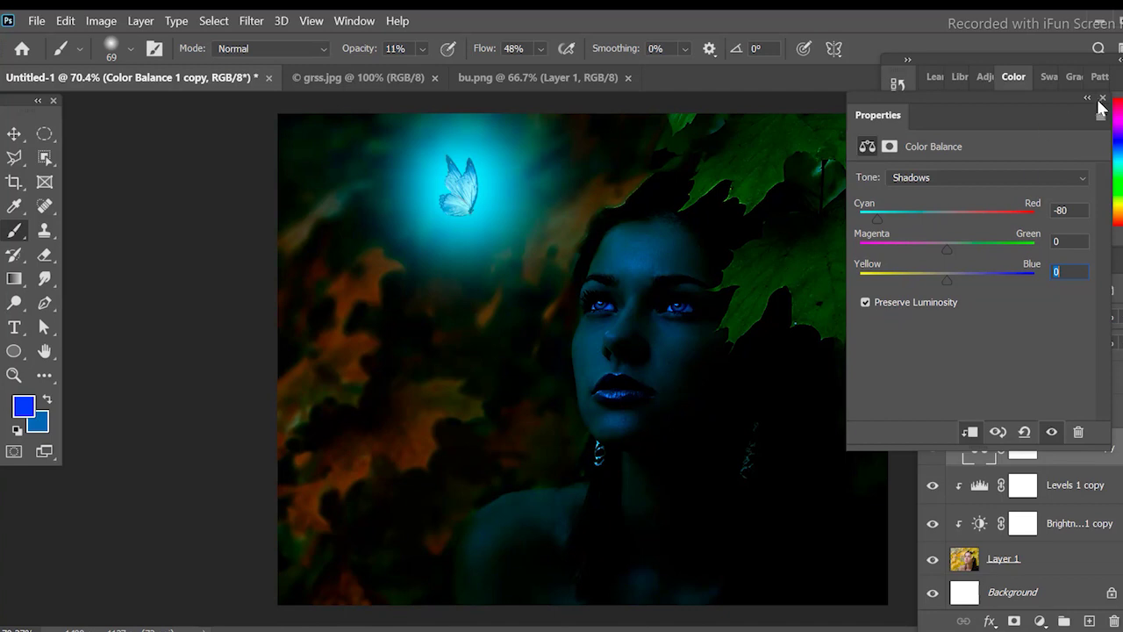
{"action": "left_click", "coordinate": [1026, 453]}
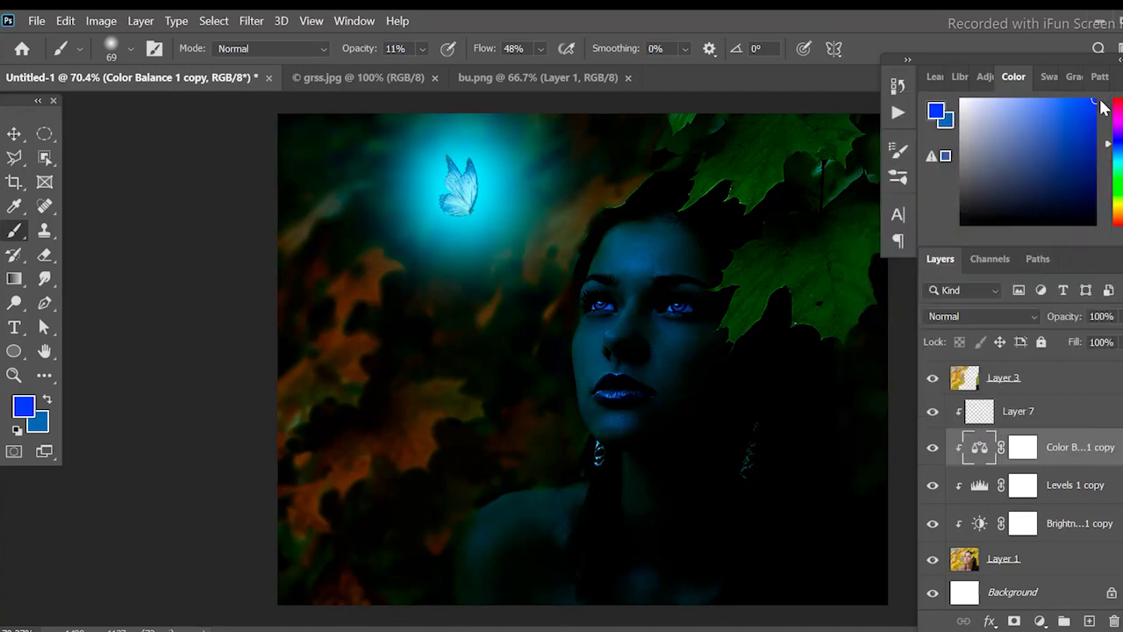
{"action": "left_click", "coordinate": [1023, 449]}
- Invert the copy's mask to black, then paint the cyan onto the forehead with an 84 px, 29% brush
{"action": "key", "text": "ctrl+i"}
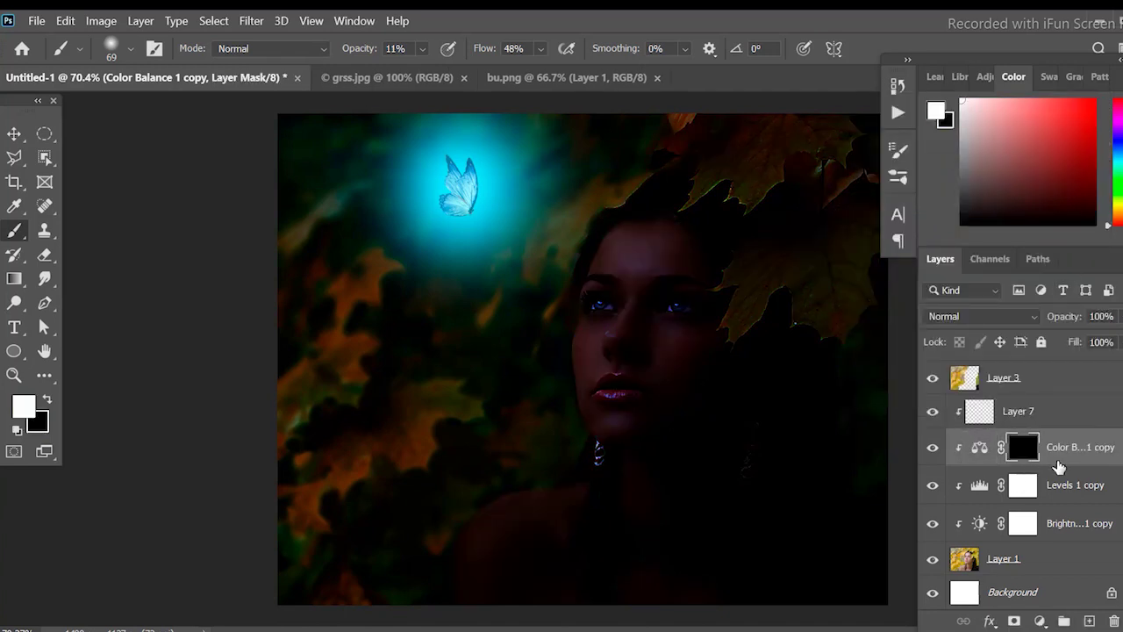
{"action": "left_click", "coordinate": [396, 48]}
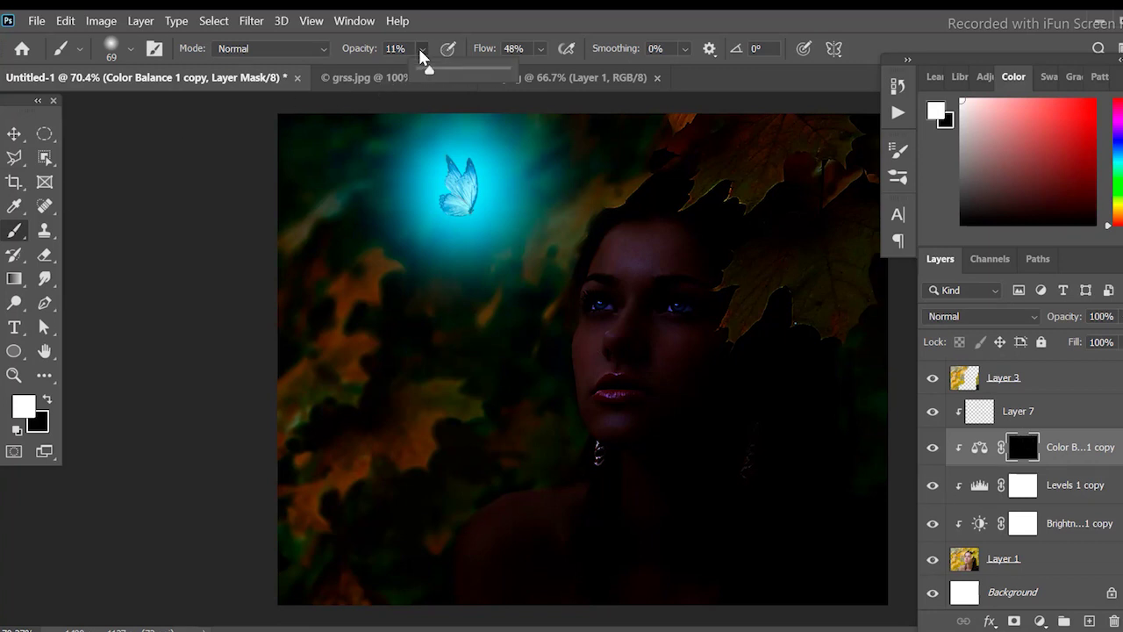
{"action": "left_click", "coordinate": [112, 48]}
{"action": "type", "text": "84"}
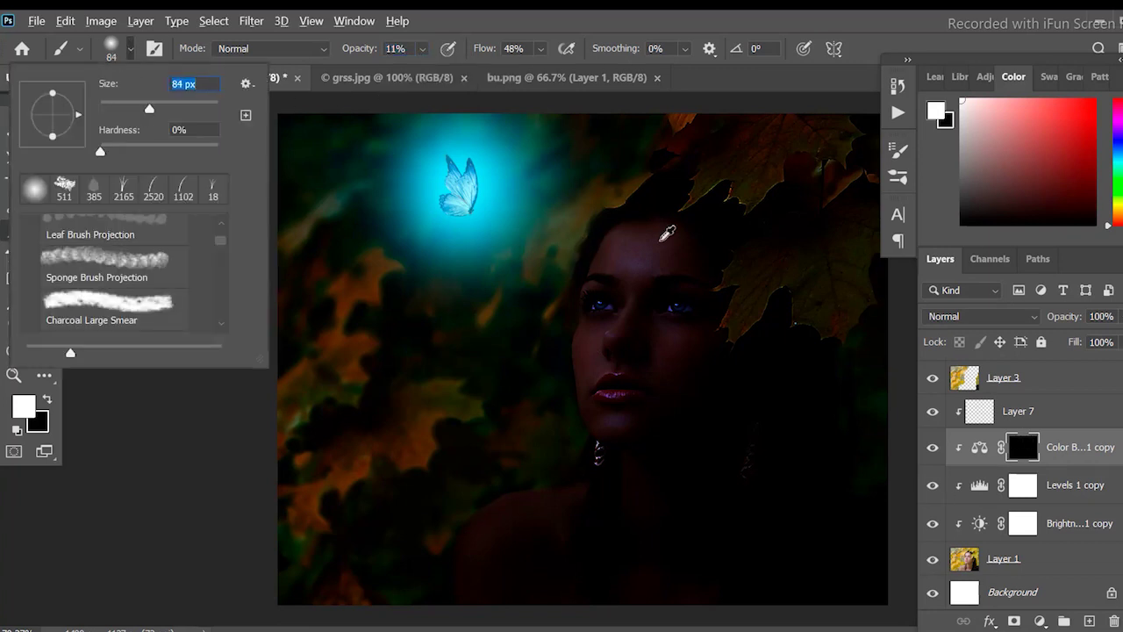
{"action": "key", "text": "Return"}
{"action": "scroll", "coordinate": [630, 237], "scroll_direction": "up", "scroll_amount": 5}
{"action": "scroll", "coordinate": [630, 236], "scroll_direction": "down", "scroll_amount": 1}
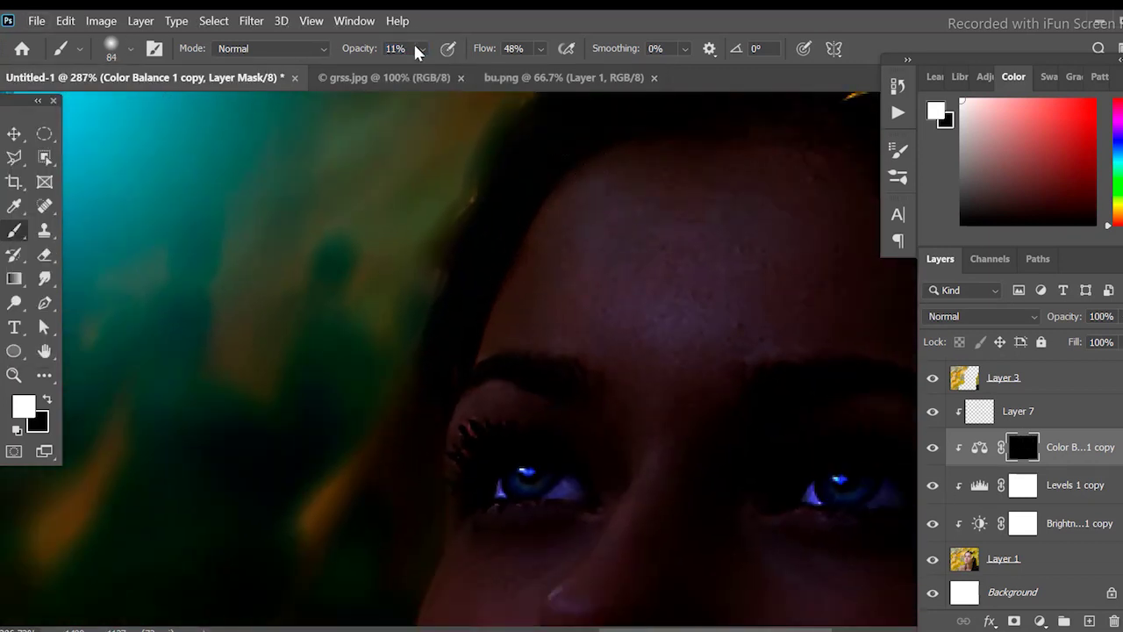
{"action": "key", "text": "2"}
{"action": "key", "text": "9"}
{"action": "left_click_drag", "start_coordinate": [631, 237], "coordinate": [575, 169]}
- Shrink the brush to 17 px and paint teal light down the nose bridge
{"action": "left_click_drag", "start_coordinate": [647, 246], "coordinate": [469, 126]}
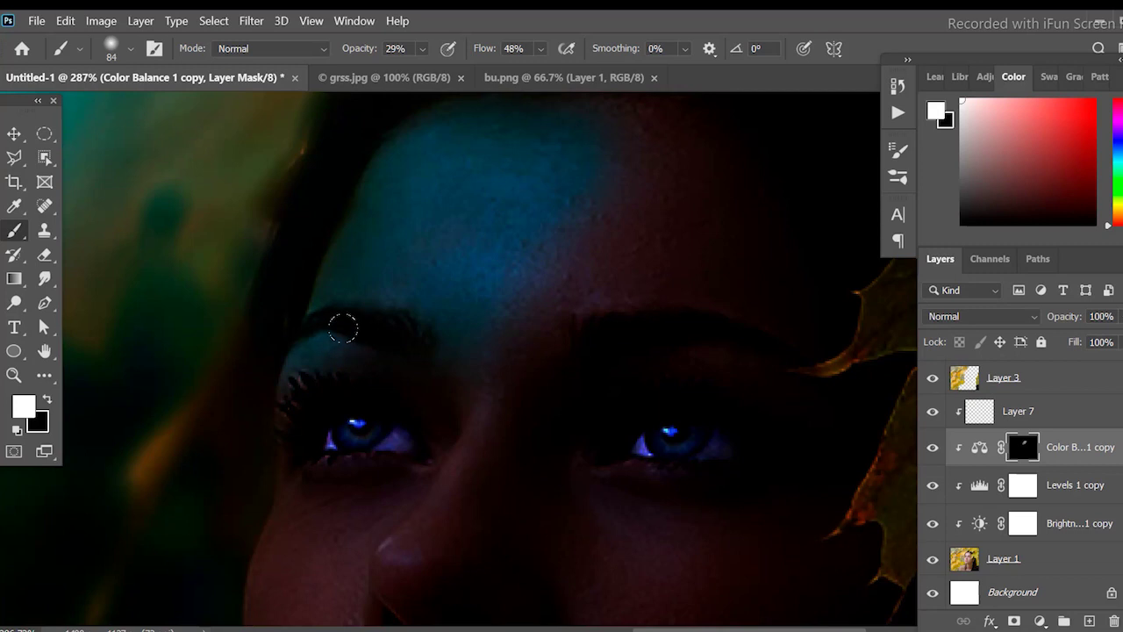
{"action": "scroll", "coordinate": [343, 328], "scroll_direction": "down", "scroll_amount": 3}
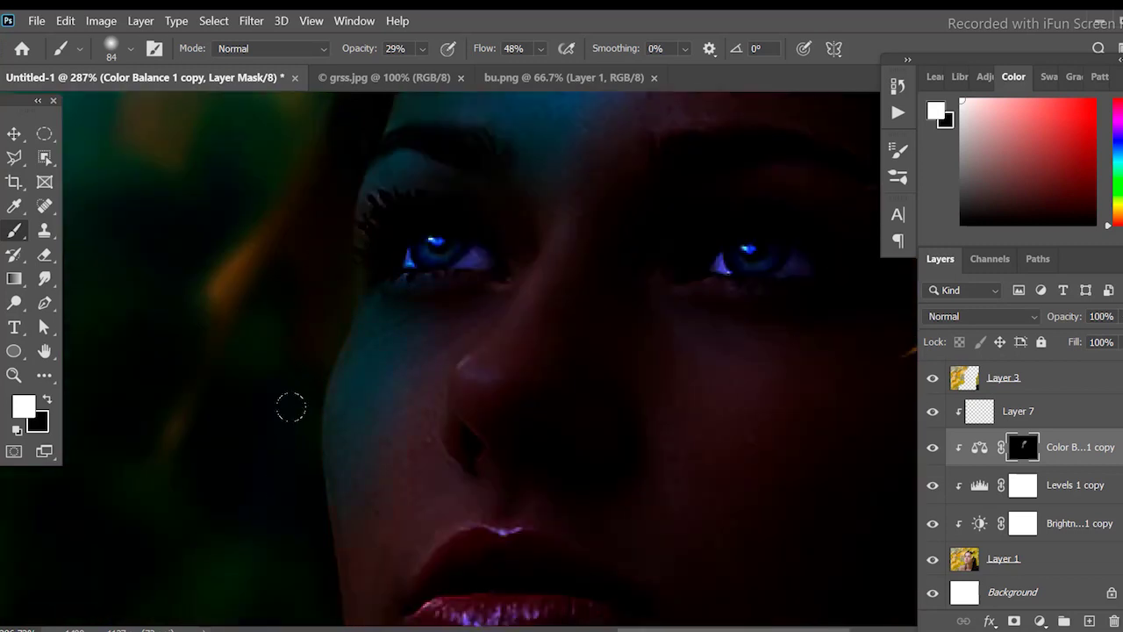
{"action": "scroll", "coordinate": [388, 365], "scroll_direction": "down", "scroll_amount": 1}
{"action": "left_click", "coordinate": [129, 49]}
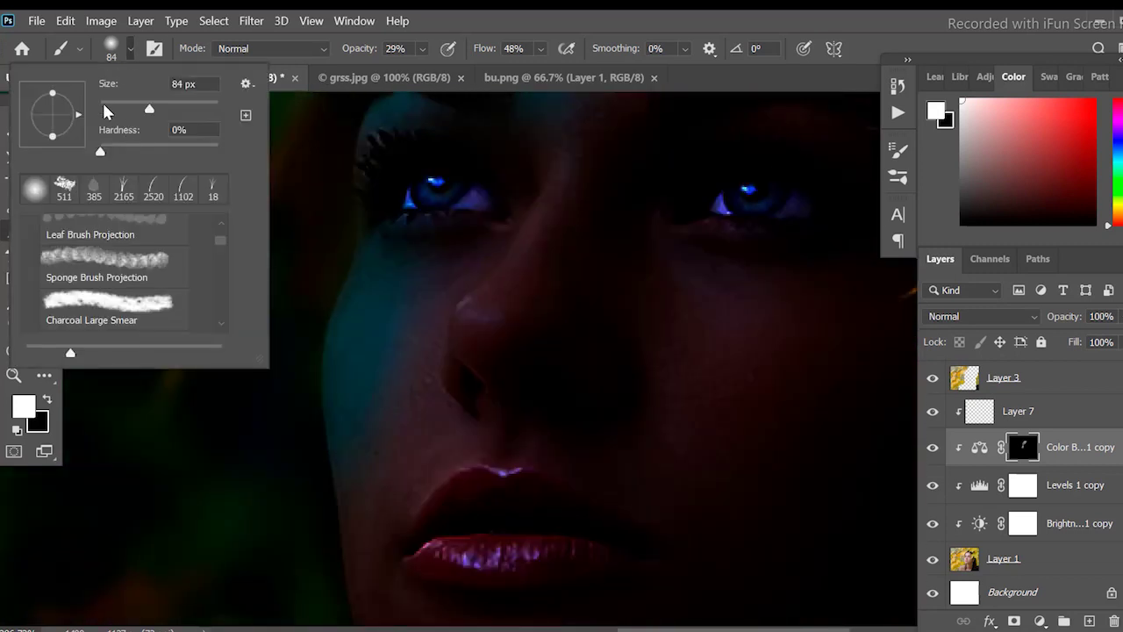
{"action": "left_click_drag", "start_coordinate": [105, 111], "coordinate": [88, 110]}
{"action": "left_click", "coordinate": [444, 259]}
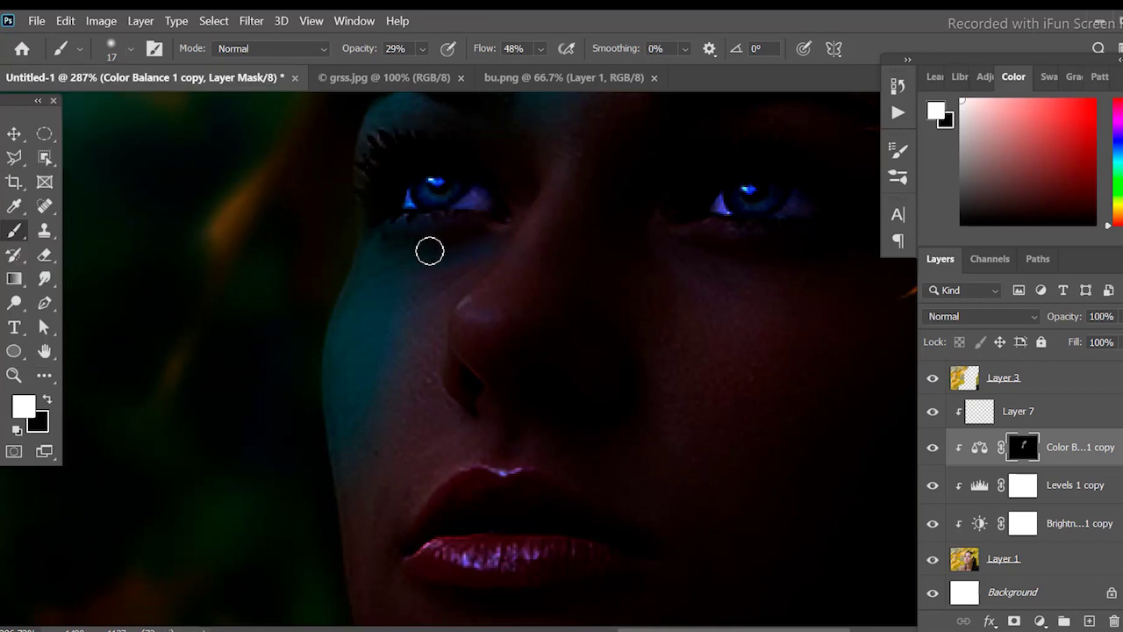
{"action": "scroll", "coordinate": [414, 283], "scroll_direction": "up", "scroll_amount": 3}
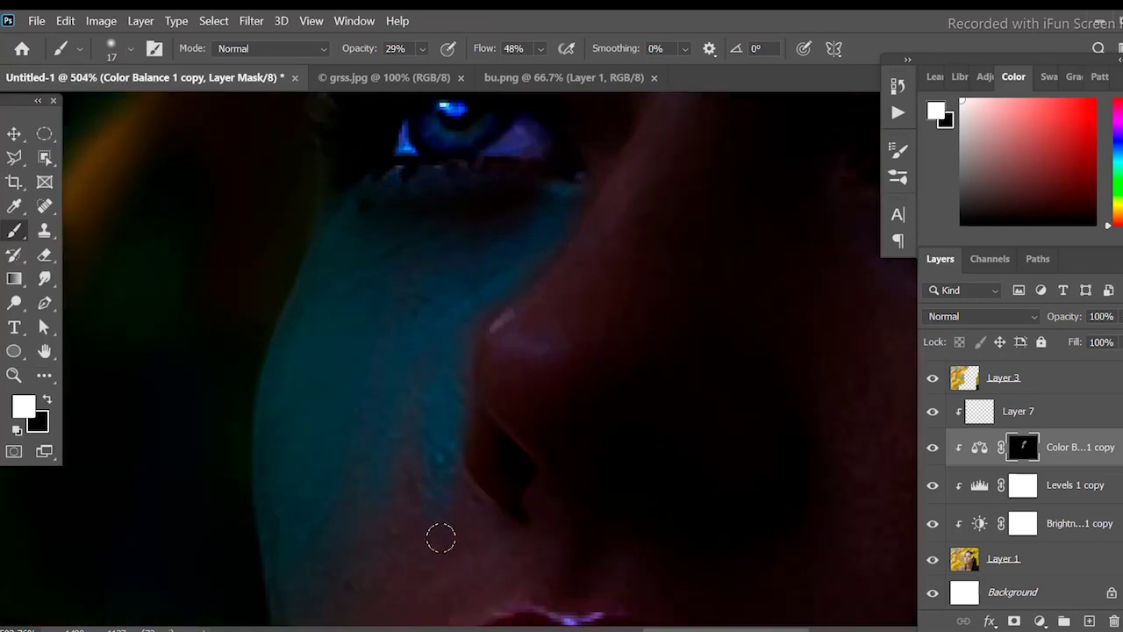
{"action": "scroll", "coordinate": [446, 346], "scroll_direction": "down", "scroll_amount": 5}
{"action": "left_click_drag", "start_coordinate": [445, 346], "coordinate": [445, 458]}
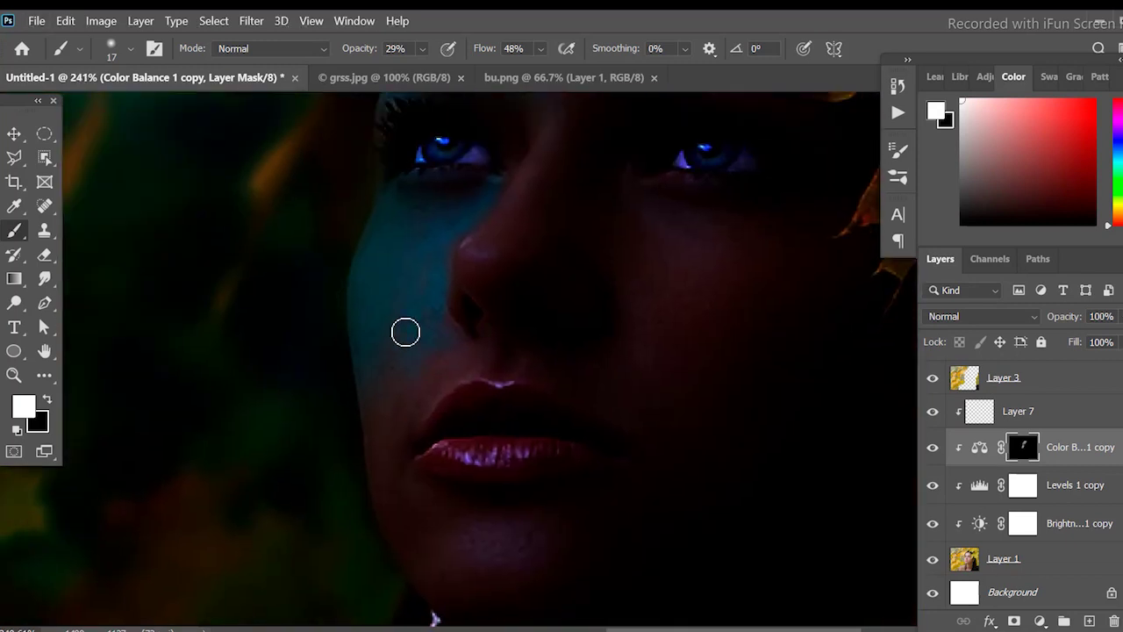
{"action": "left_click_drag", "start_coordinate": [458, 225], "coordinate": [458, 398]}
{"action": "scroll", "coordinate": [439, 438], "scroll_direction": "down", "scroll_amount": 2}
{"action": "scroll", "coordinate": [509, 308], "scroll_direction": "up", "scroll_amount": 2}
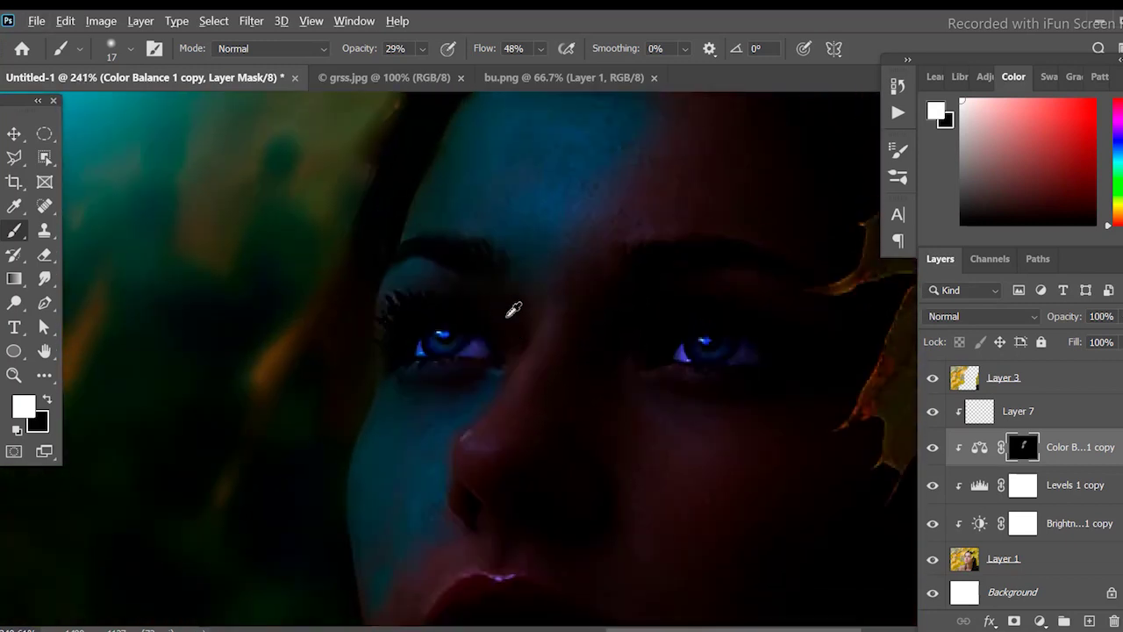
{"action": "scroll", "coordinate": [571, 363], "scroll_direction": "up", "scroll_amount": 4}
{"action": "scroll", "coordinate": [577, 181], "scroll_direction": "down", "scroll_amount": 3}
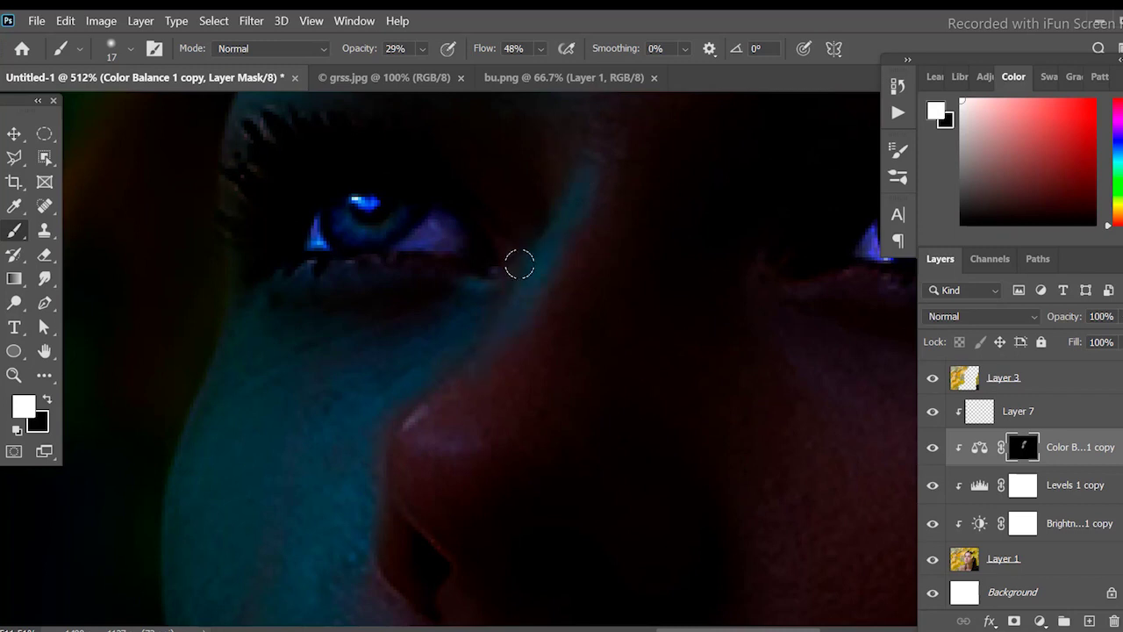
{"action": "left_click_drag", "start_coordinate": [519, 263], "coordinate": [451, 394]}
- Lower the brush to 10% opacity and 64 px, viewing the whole scene
{"action": "left_click", "coordinate": [422, 48]}
{"action": "left_click_drag", "start_coordinate": [432, 69], "coordinate": [419, 73]}
{"action": "left_click", "coordinate": [130, 48]}
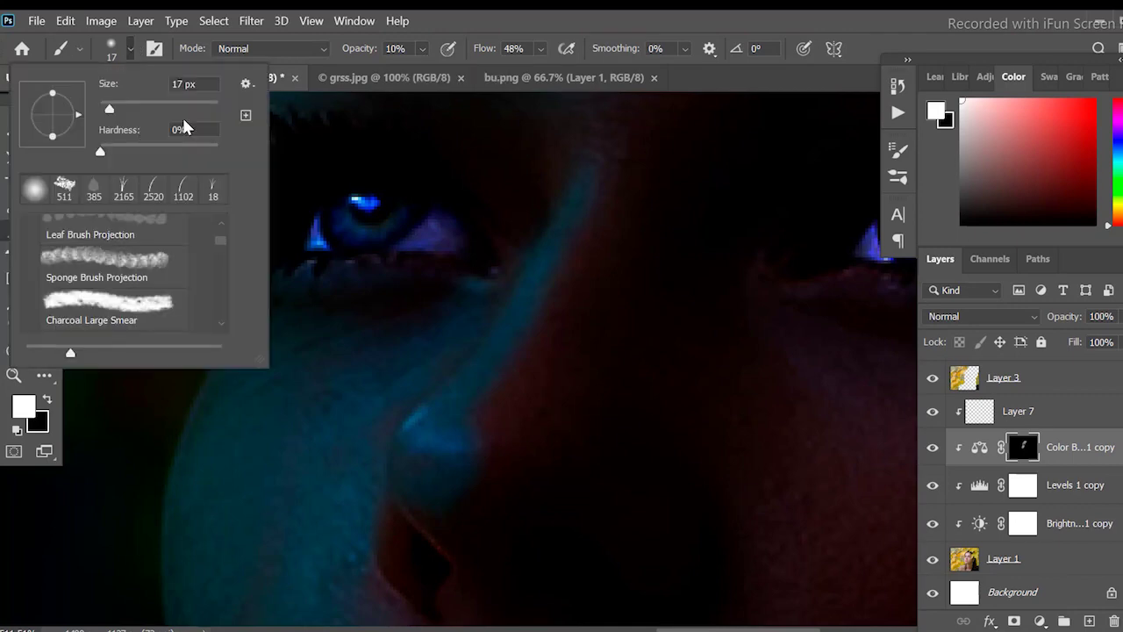
{"action": "left_click_drag", "start_coordinate": [108, 108], "coordinate": [137, 108]}
{"action": "key", "text": "Return"}
{"action": "scroll", "coordinate": [664, 318], "scroll_direction": "down", "scroll_amount": 5}
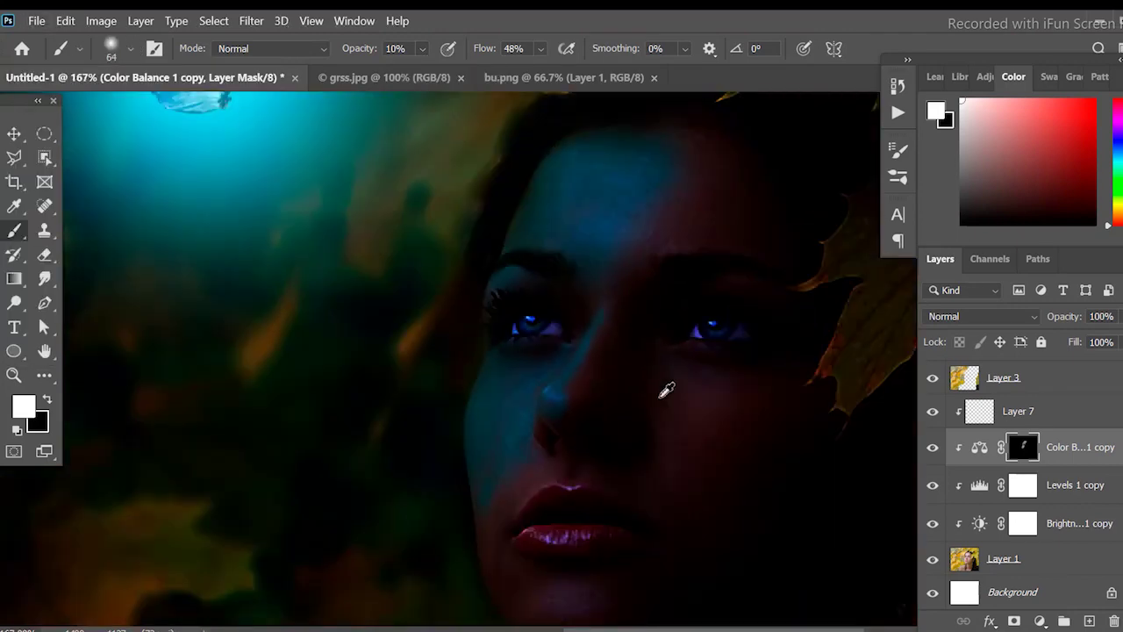
{"action": "scroll", "coordinate": [657, 311], "scroll_direction": "down", "scroll_amount": 1}
{"action": "scroll", "coordinate": [663, 263], "scroll_direction": "down", "scroll_amount": 2}
- Enlarge the brush to 105 px and set its opacity to 16%
{"action": "left_click", "coordinate": [130, 48]}
{"action": "left_click_drag", "start_coordinate": [137, 92], "coordinate": [168, 91]}
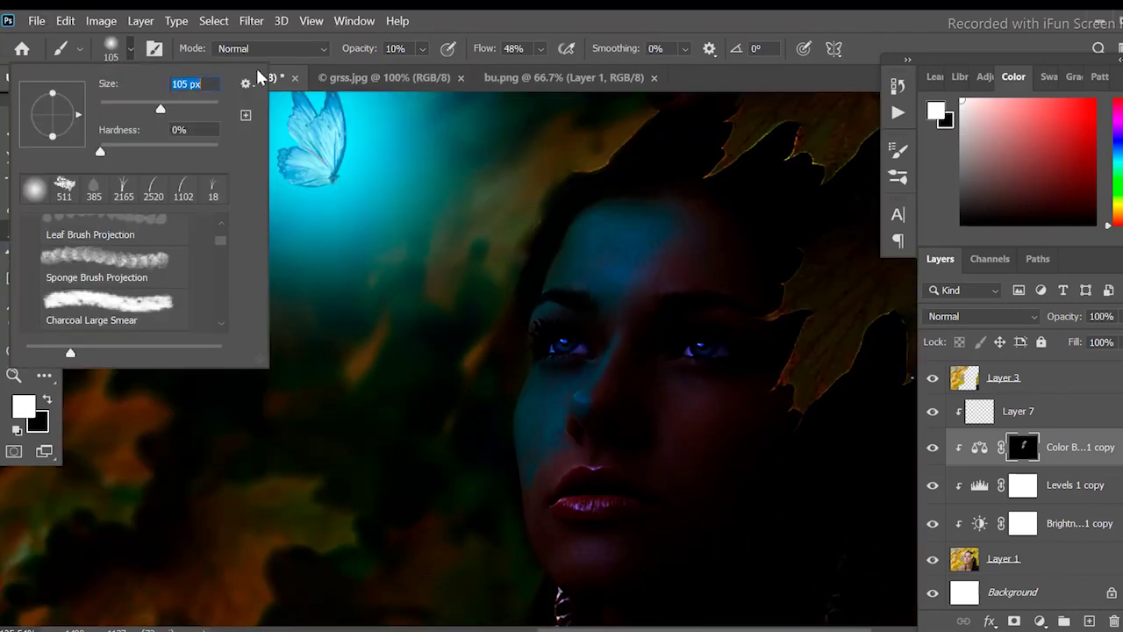
{"action": "key", "text": "Return"}
{"action": "key", "text": "2"}
{"action": "key", "text": "6"}
{"action": "left_click", "coordinate": [422, 48]}
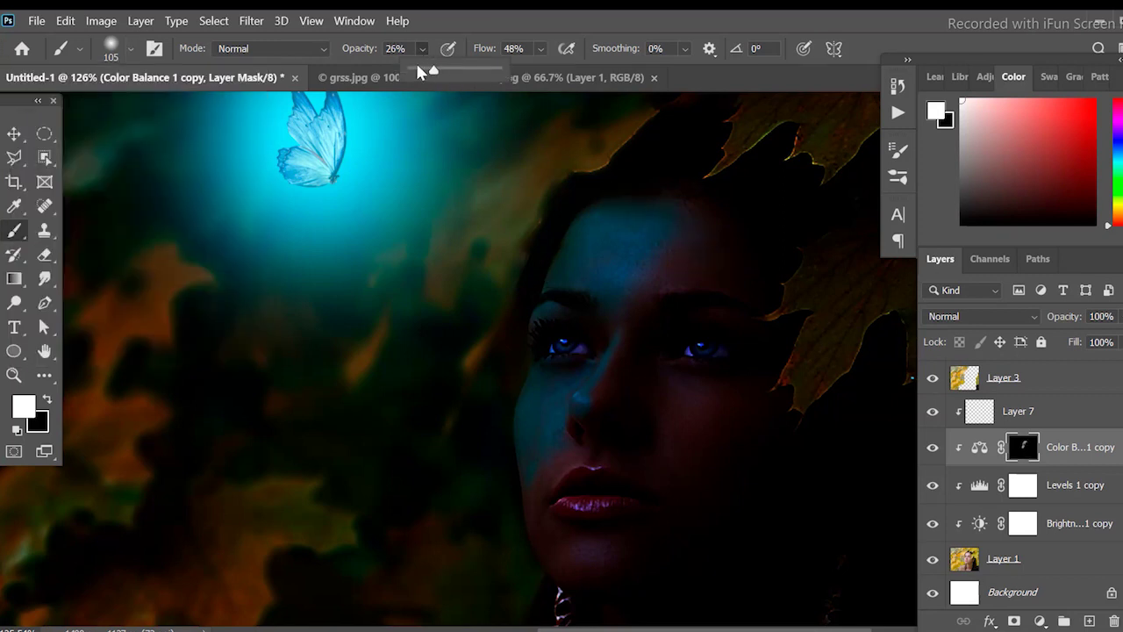
{"action": "left_click", "coordinate": [700, 194]}
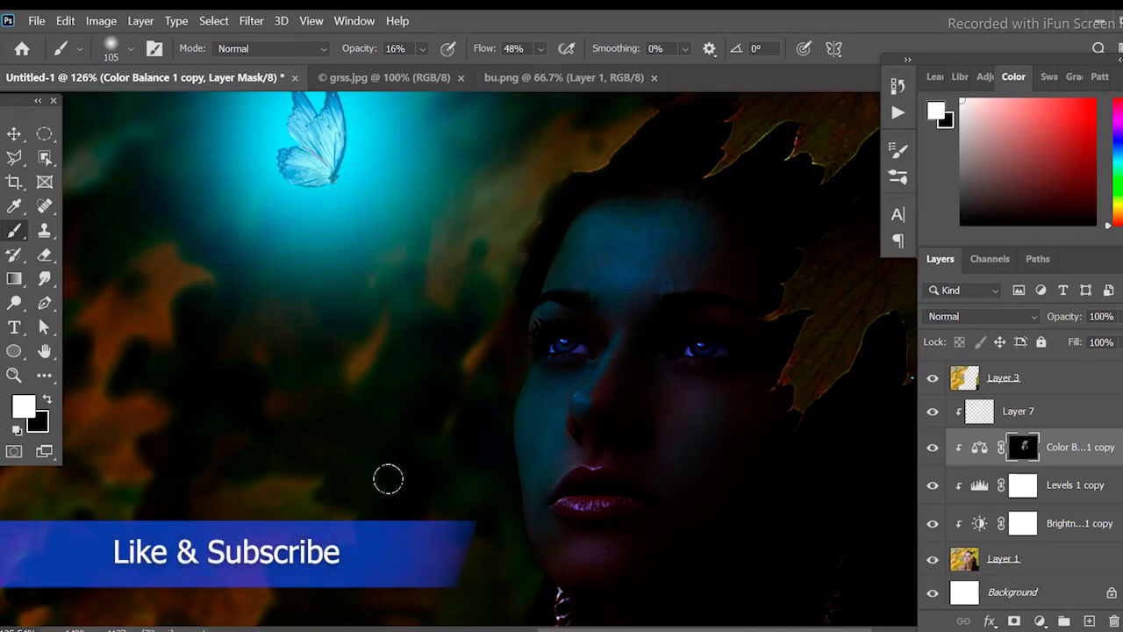
- Lower the brush opacity further and enlarge the brush to 171 px
{"action": "scroll", "coordinate": [518, 458], "scroll_direction": "up", "scroll_amount": 3}
{"action": "scroll", "coordinate": [518, 458], "scroll_direction": "up", "scroll_amount": 2}
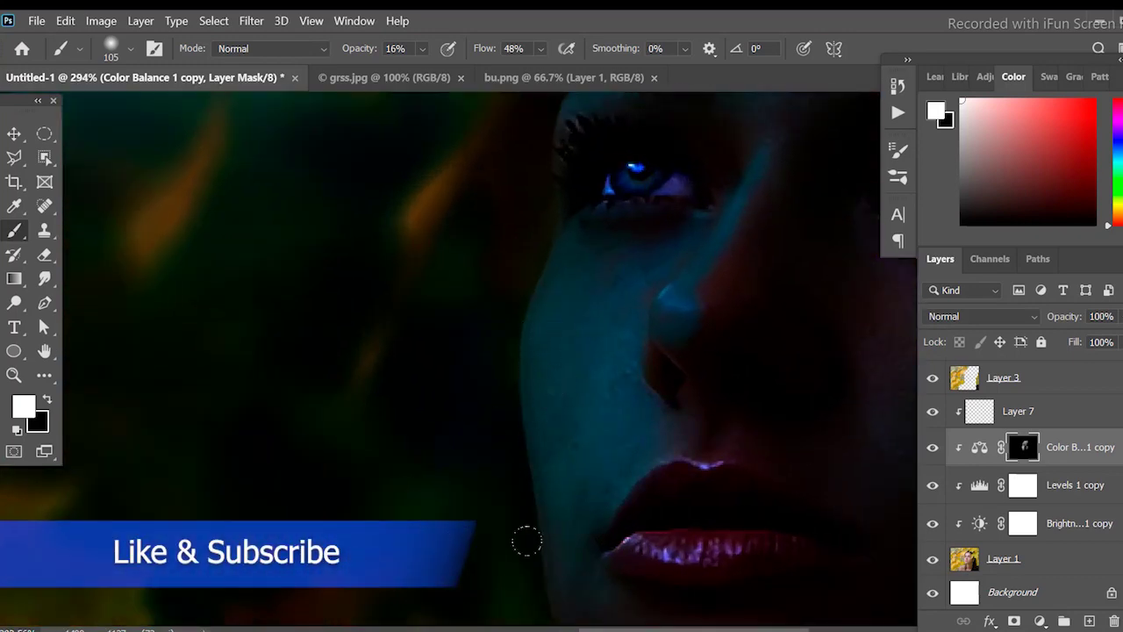
{"action": "scroll", "coordinate": [526, 541], "scroll_direction": "down", "scroll_amount": 4}
{"action": "scroll", "coordinate": [471, 288], "scroll_direction": "down", "scroll_amount": 1}
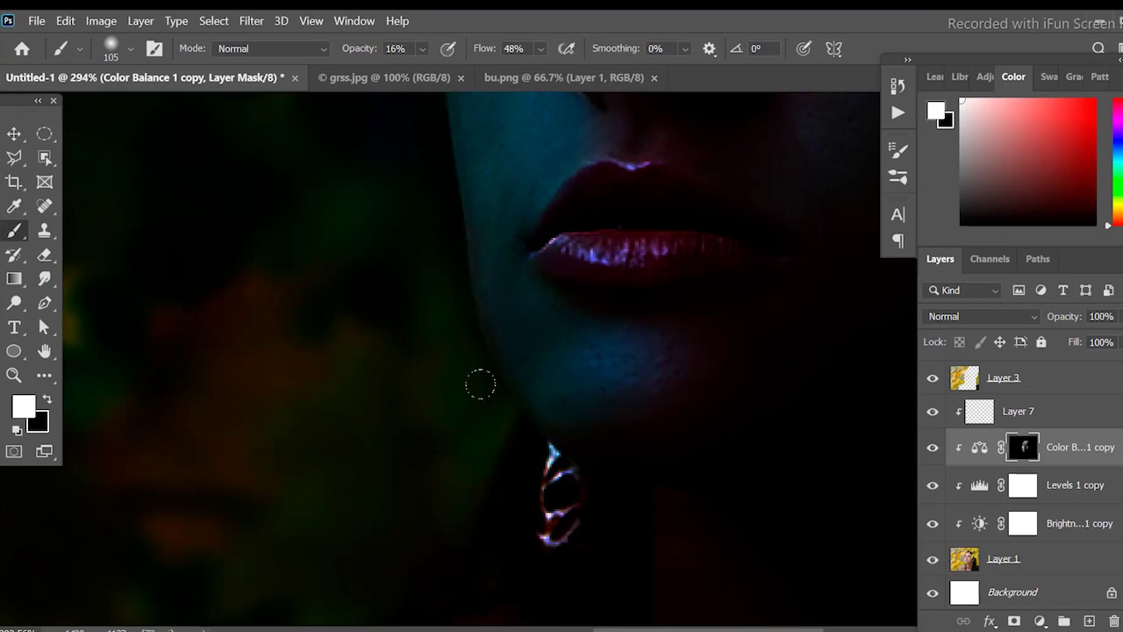
{"action": "scroll", "coordinate": [638, 329], "scroll_direction": "up", "scroll_amount": 4}
{"action": "scroll", "coordinate": [574, 366], "scroll_direction": "up", "scroll_amount": 3}
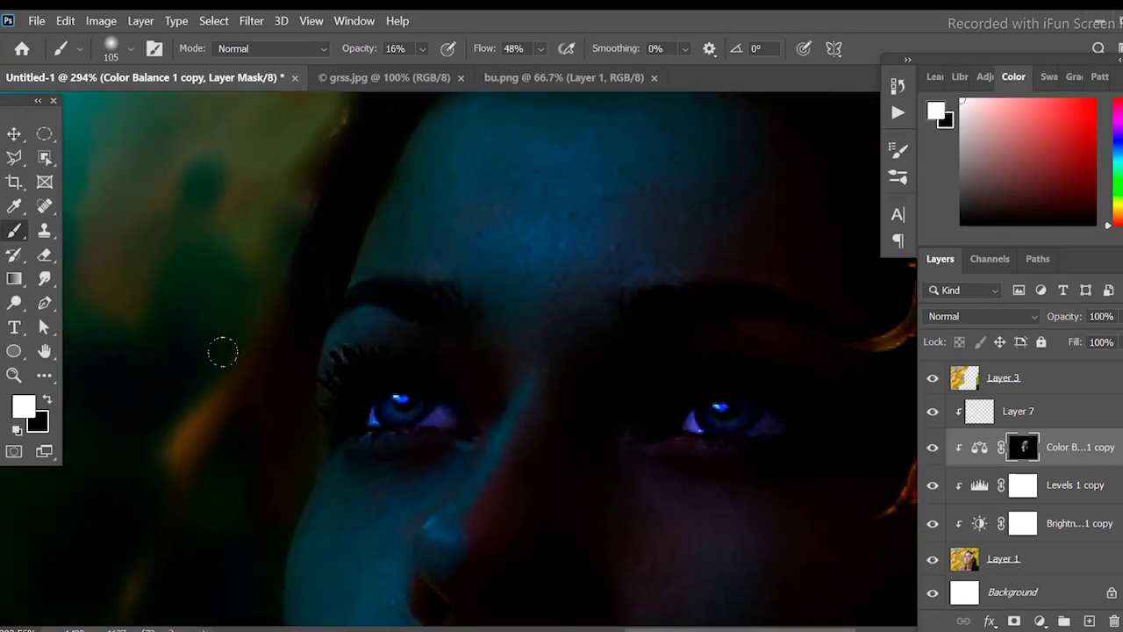
{"action": "scroll", "coordinate": [373, 574], "scroll_direction": "down", "scroll_amount": 4}
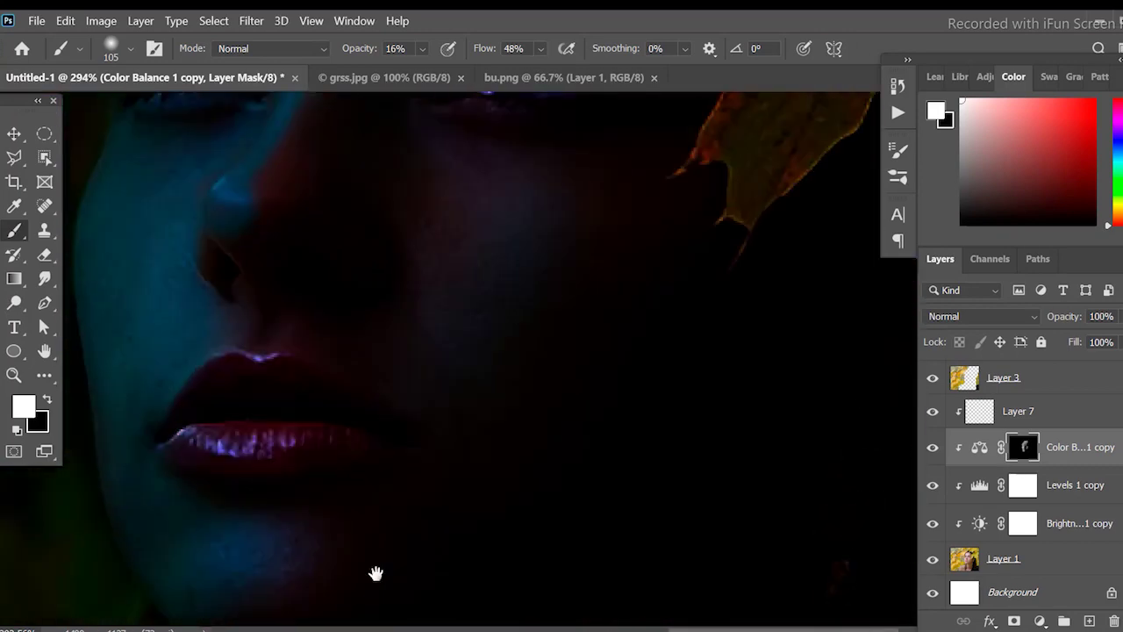
{"action": "scroll", "coordinate": [147, 293], "scroll_direction": "up", "scroll_amount": 1}
{"action": "left_click", "coordinate": [129, 48]}
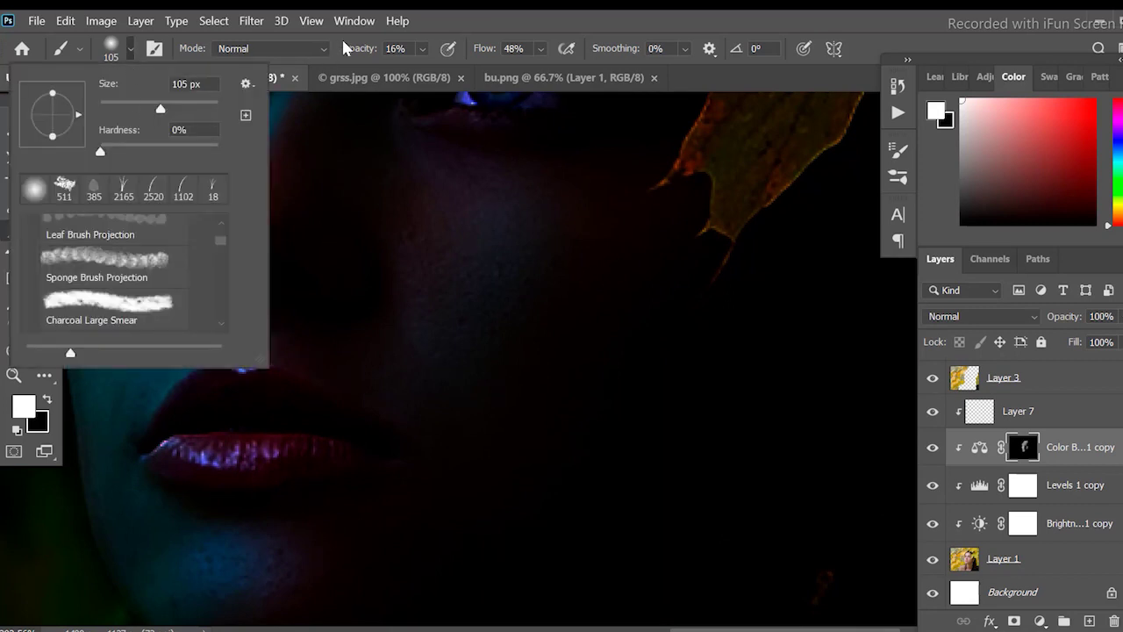
{"action": "left_click_drag", "start_coordinate": [422, 48], "coordinate": [423, 73]}
{"action": "left_click", "coordinate": [130, 48]}
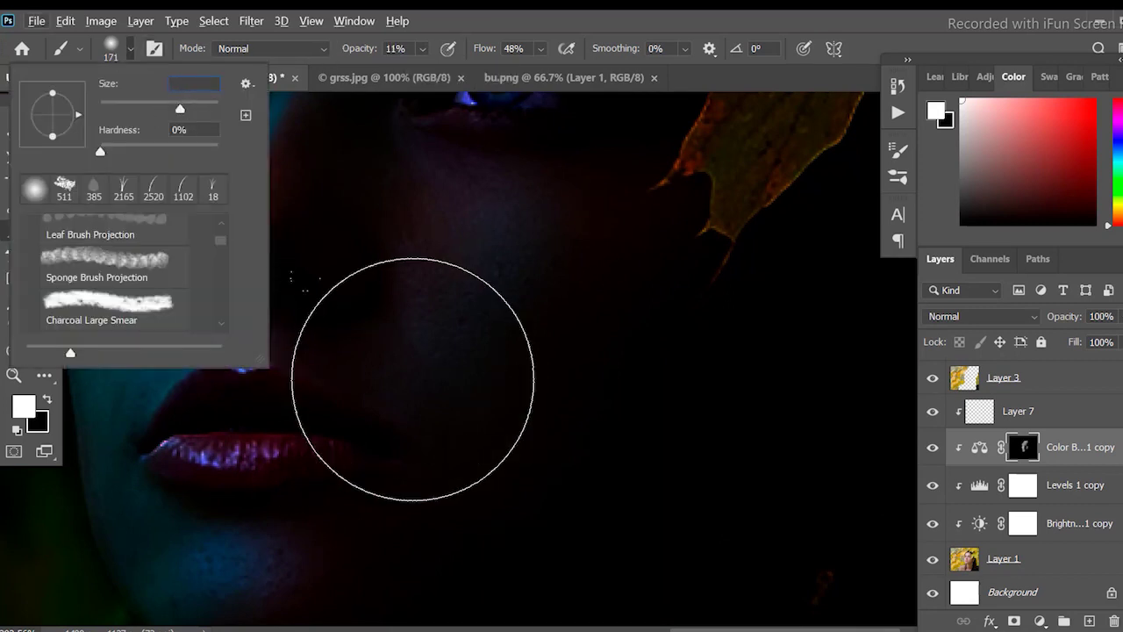
{"action": "key", "text": "Return"}
{"action": "mouse_move", "coordinate": [492, 380]}
{"action": "left_mouse_down"}
{"action": "mouse_move", "coordinate": [492, 309]}
{"action": "mouse_move", "coordinate": [497, 552]}
{"action": "left_mouse_up"}
- Move to the Levels 1 copy mask and set the paint colour to black
{"action": "scroll", "coordinate": [492, 309], "scroll_direction": "down", "scroll_amount": 3}
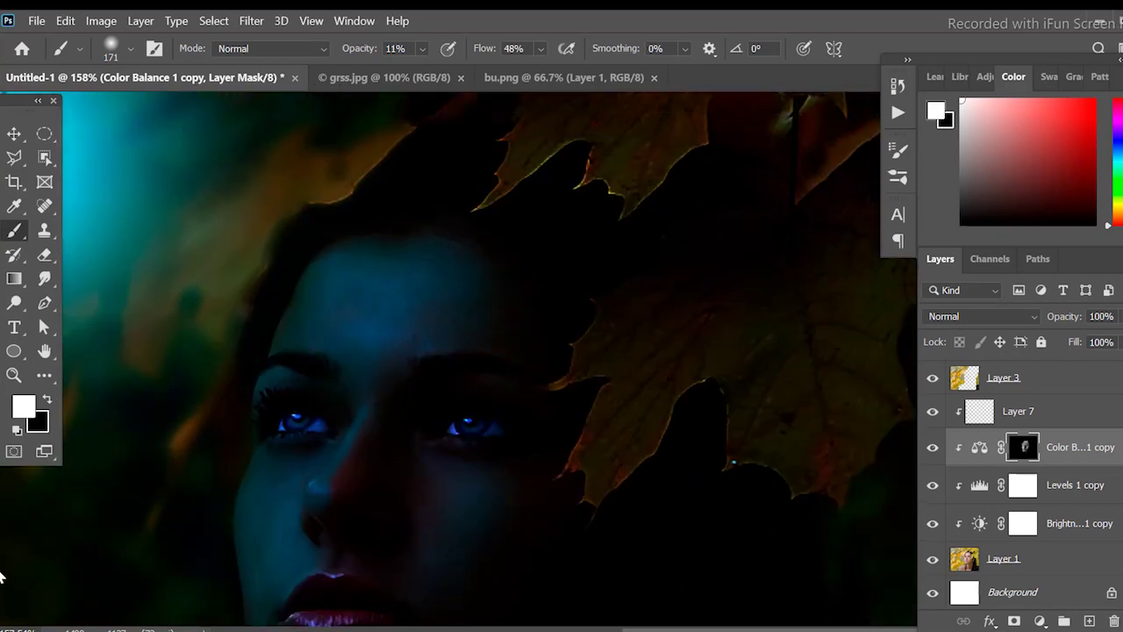
{"action": "scroll", "coordinate": [316, 509], "scroll_direction": "down", "scroll_amount": 2}
{"action": "scroll", "coordinate": [526, 451], "scroll_direction": "up", "scroll_amount": 4}
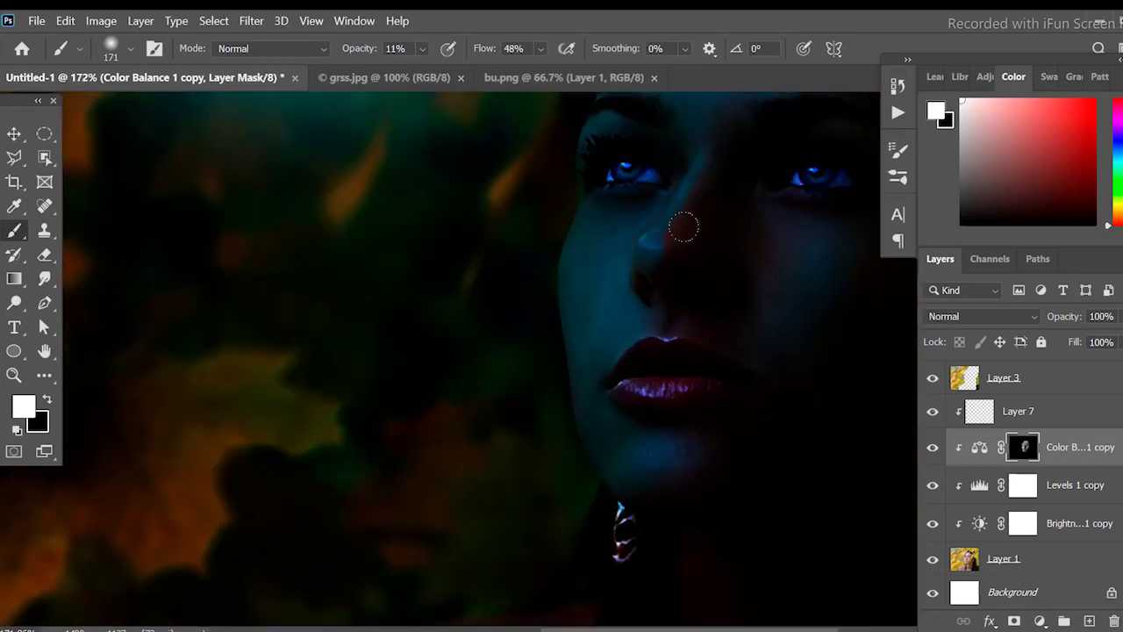
{"action": "scroll", "coordinate": [684, 285], "scroll_direction": "up", "scroll_amount": 3}
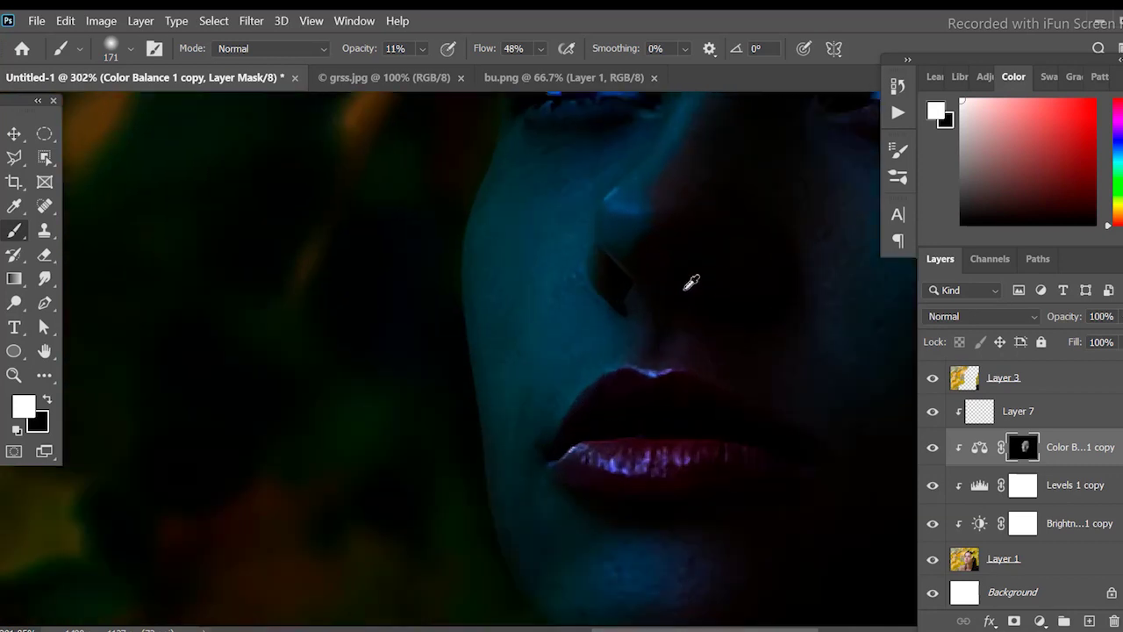
{"action": "scroll", "coordinate": [597, 291], "scroll_direction": "down", "scroll_amount": 3}
{"action": "scroll", "coordinate": [667, 316], "scroll_direction": "down", "scroll_amount": 2}
{"action": "scroll", "coordinate": [710, 360], "scroll_direction": "down", "scroll_amount": 2}
{"action": "scroll", "coordinate": [716, 369], "scroll_direction": "up", "scroll_amount": 2}
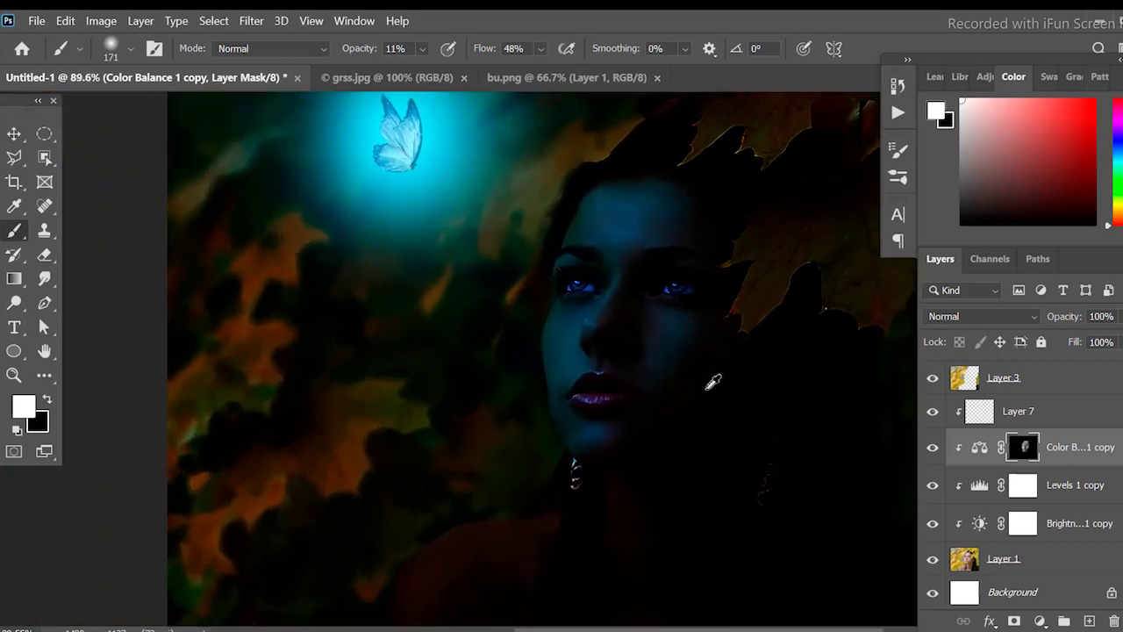
{"action": "key", "text": "alt+bracketleft"}
{"action": "left_click_drag", "start_coordinate": [959, 176], "coordinate": [965, 249]}
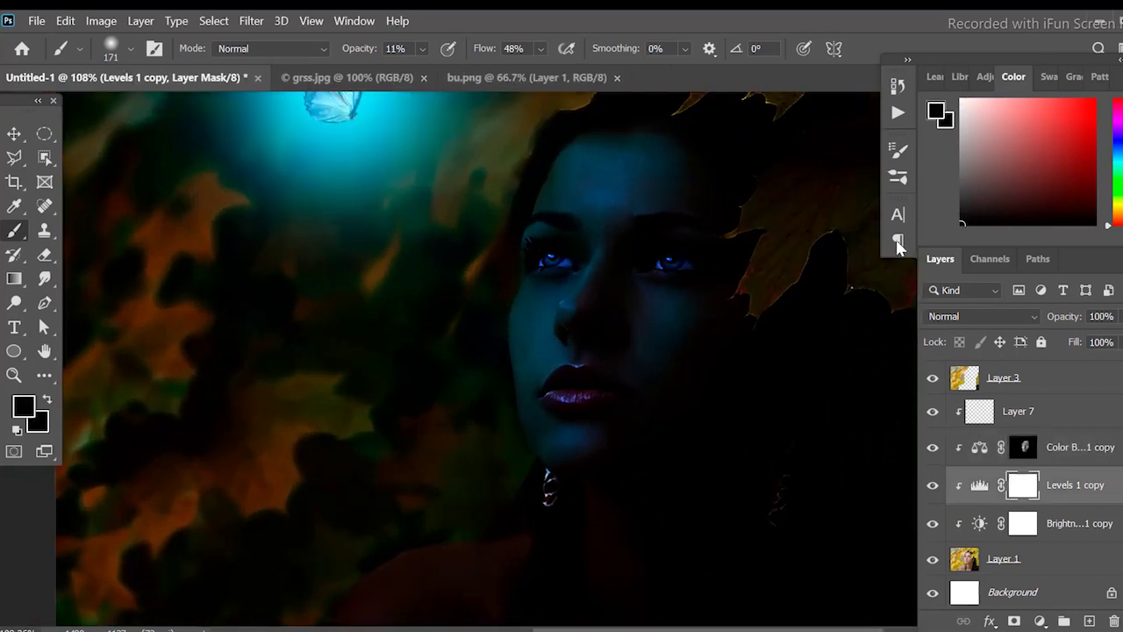
- Work the Brightness/Contrast and Levels copy masks with a 196 px, 26% brush, then select the Color Balance copy mask
{"action": "scroll", "coordinate": [562, 201], "scroll_direction": "up", "scroll_amount": 2}
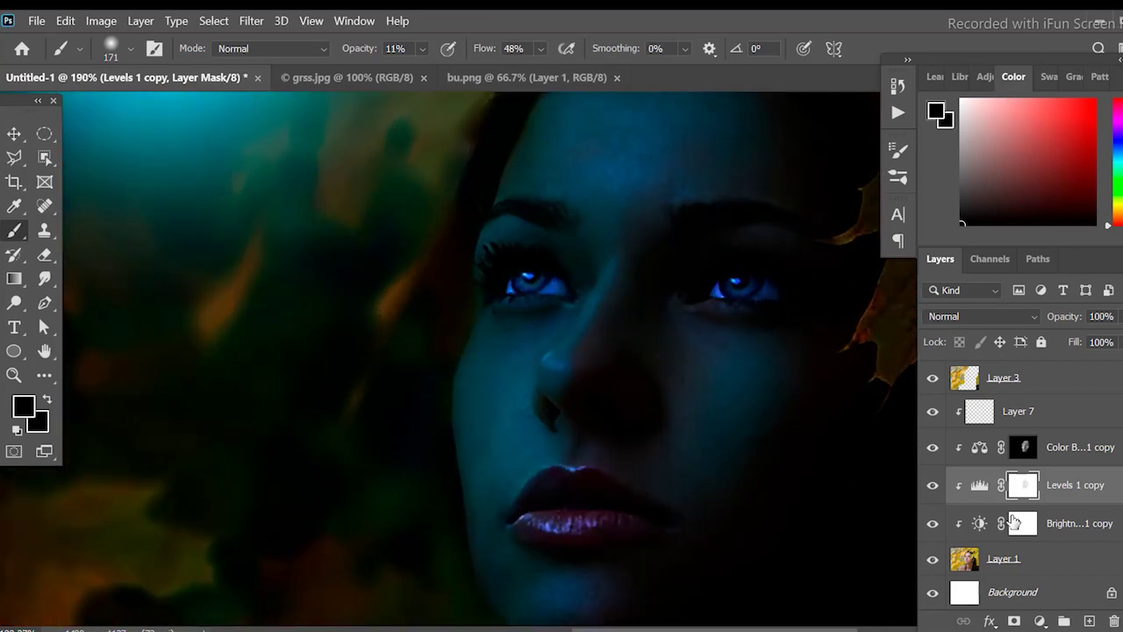
{"action": "left_click", "coordinate": [1018, 523]}
{"action": "scroll", "coordinate": [639, 448], "scroll_direction": "down", "scroll_amount": 3}
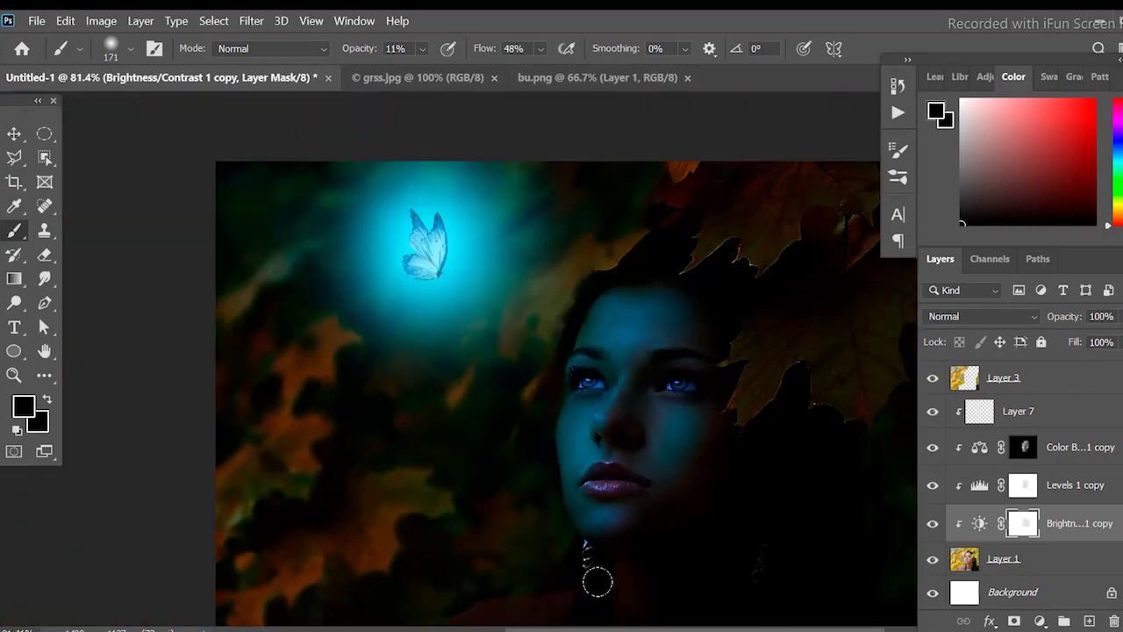
{"action": "left_click", "coordinate": [1023, 485]}
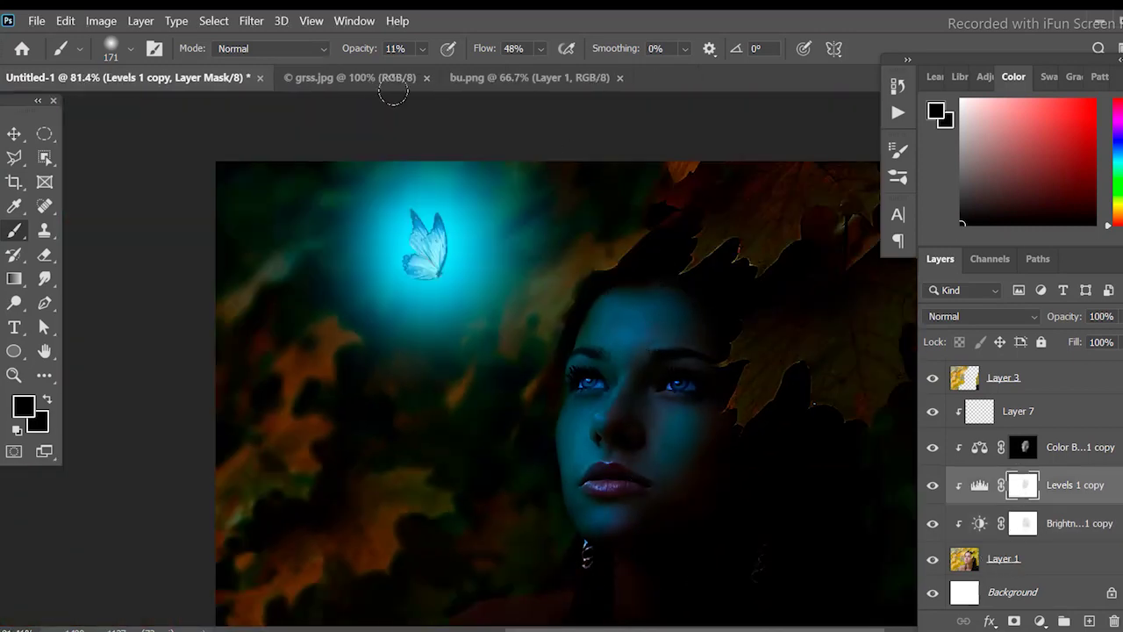
{"action": "left_click_drag", "start_coordinate": [422, 49], "coordinate": [441, 79]}
{"action": "left_click", "coordinate": [131, 48]}
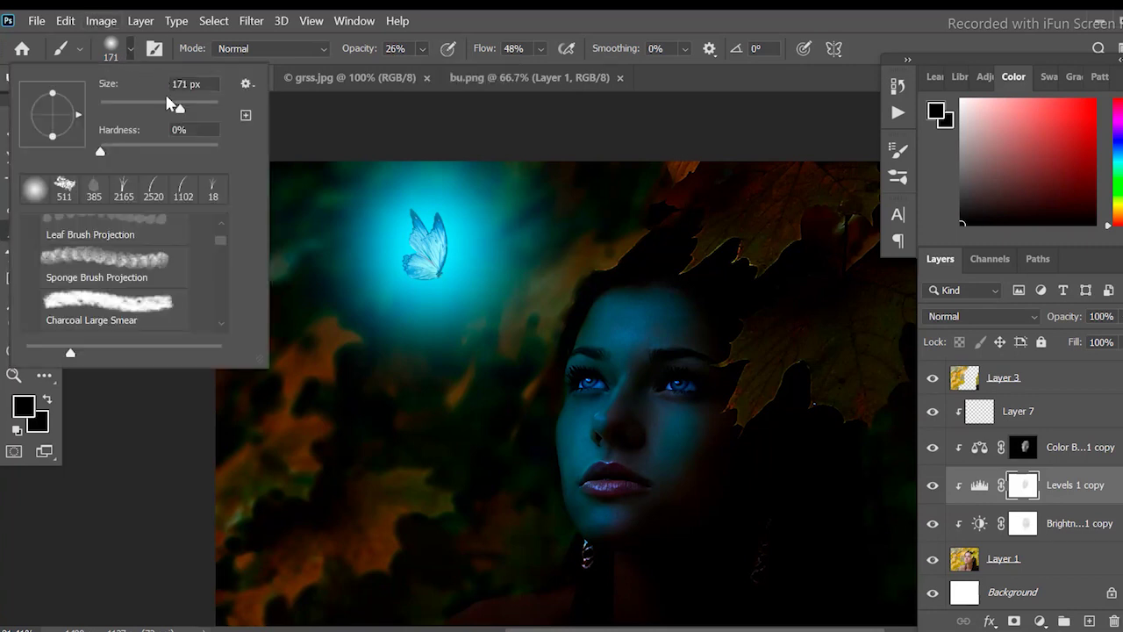
{"action": "left_click_drag", "start_coordinate": [163, 94], "coordinate": [169, 94]}
{"action": "left_click", "coordinate": [622, 346]}
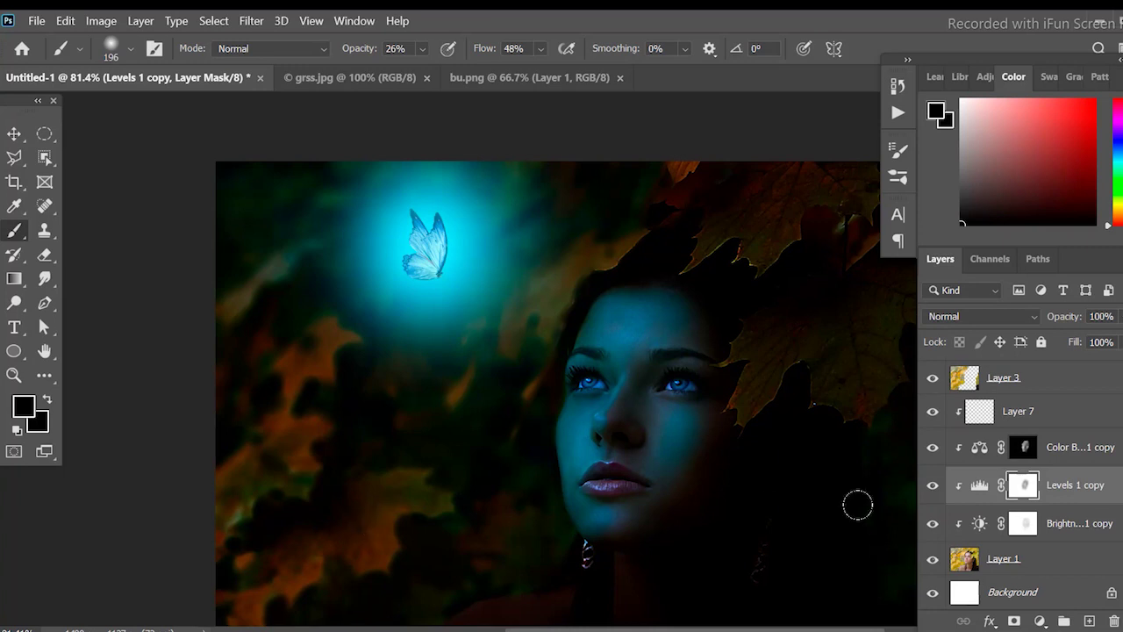
{"action": "left_click", "coordinate": [1023, 448]}
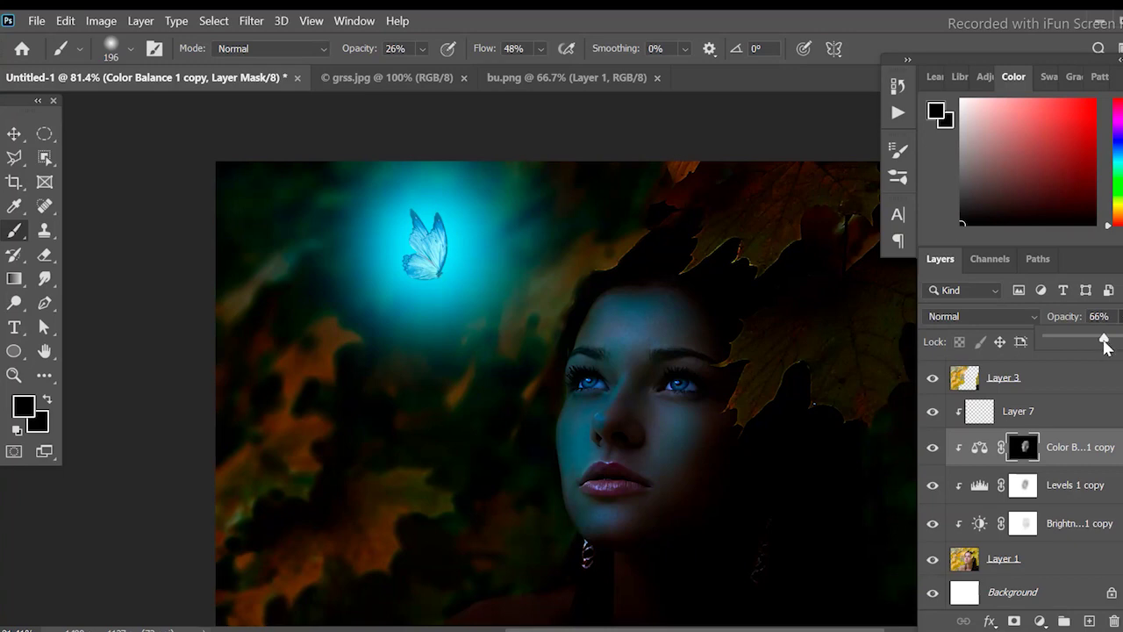
- Shift Color Balance 1 midtones toward blue (+63)
{"action": "scroll", "coordinate": [514, 389], "scroll_direction": "up", "scroll_amount": 3}
{"action": "scroll", "coordinate": [672, 426], "scroll_direction": "down", "scroll_amount": 4}
{"action": "scroll", "coordinate": [1025, 511], "scroll_direction": "up", "scroll_amount": 4}
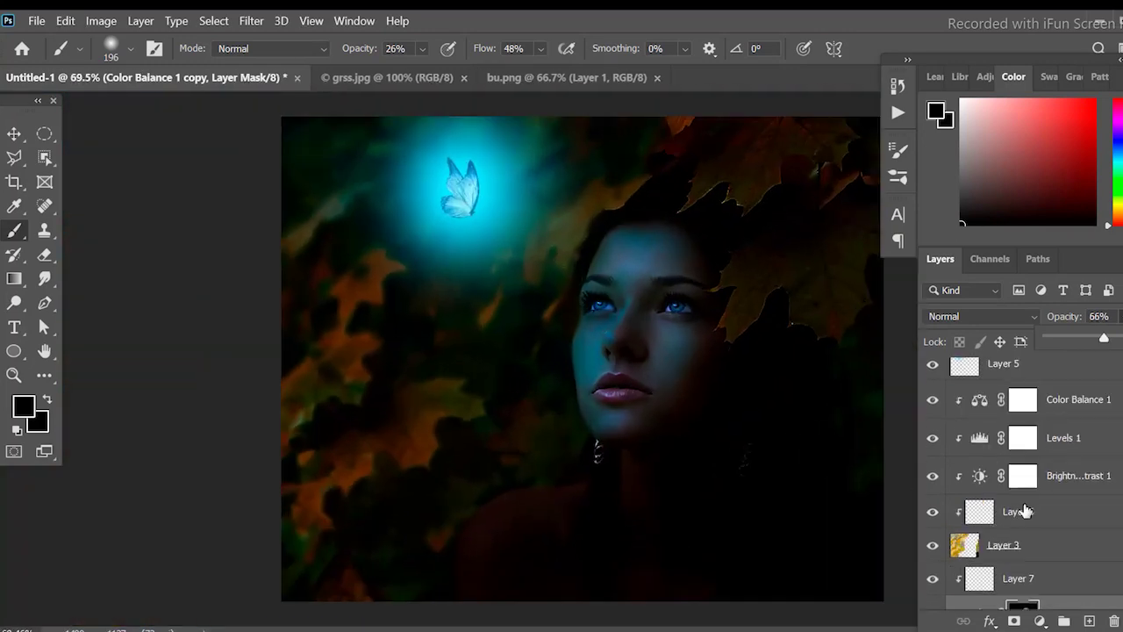
{"action": "left_click", "coordinate": [1047, 405]}
{"action": "double_click", "coordinate": [979, 400]}
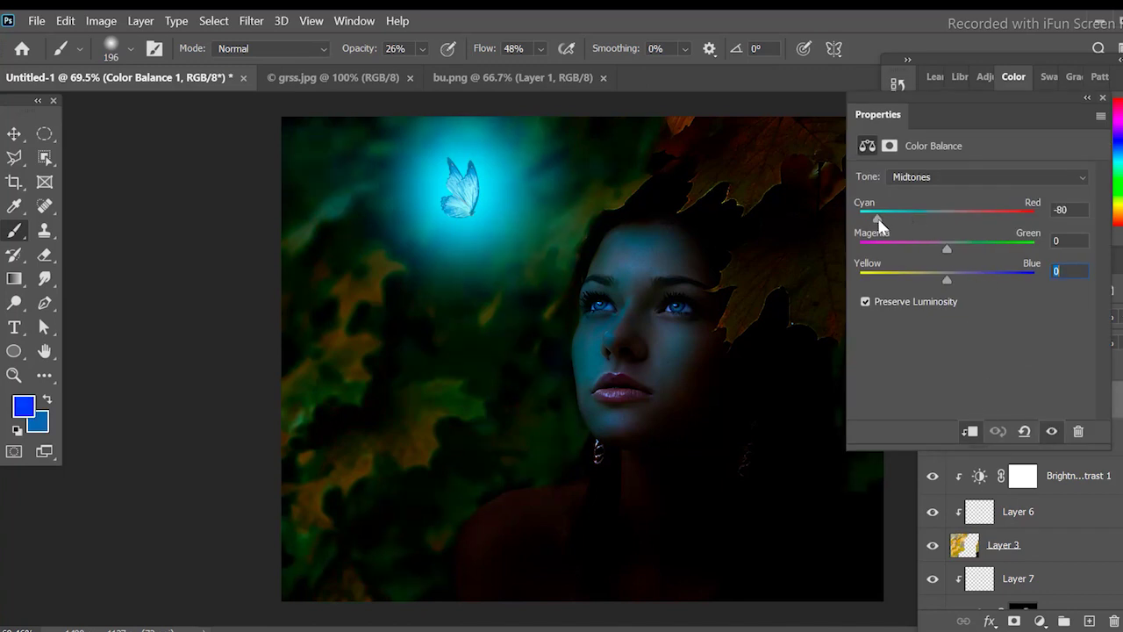
{"action": "left_click_drag", "start_coordinate": [960, 286], "coordinate": [1021, 283]}
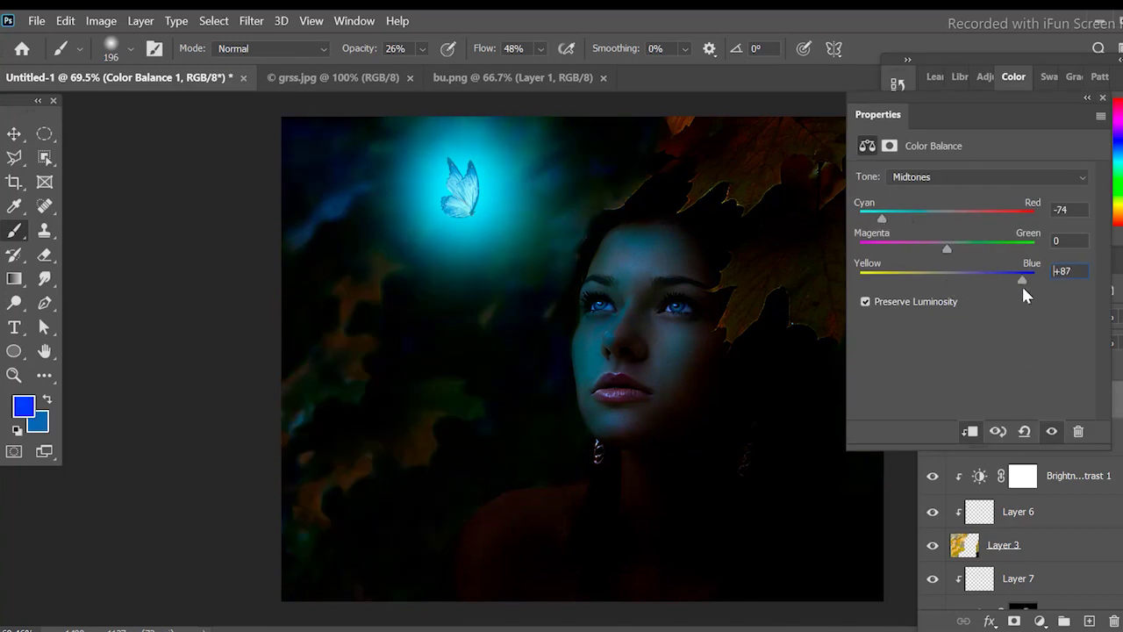
- Set highlights cyan to -47 and shadows to -100 cyan, +13 blue, then collapse Properties
{"action": "left_click", "coordinate": [951, 180]}
{"action": "left_click", "coordinate": [948, 224]}
{"action": "mouse_move", "coordinate": [947, 224]}
{"action": "left_mouse_down"}
{"action": "mouse_move", "coordinate": [880, 224]}
{"action": "mouse_move", "coordinate": [1010, 223]}
{"action": "mouse_move", "coordinate": [907, 220]}
{"action": "left_mouse_up"}
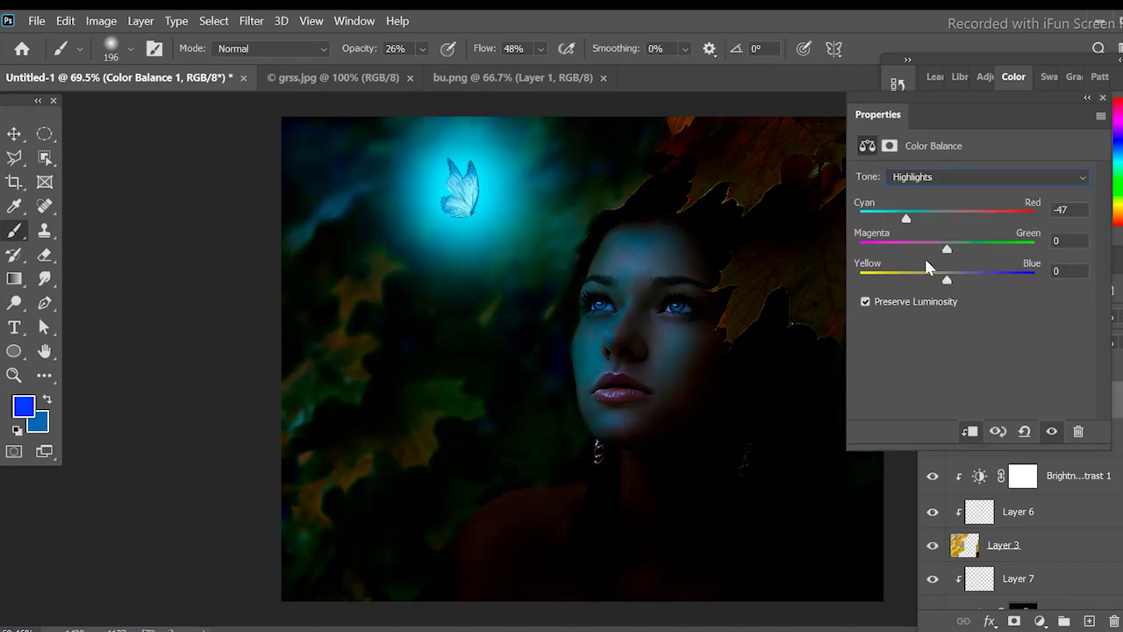
{"action": "left_click", "coordinate": [953, 176]}
{"action": "left_click", "coordinate": [954, 194]}
{"action": "left_click_drag", "start_coordinate": [932, 218], "coordinate": [860, 218]}
{"action": "mouse_move", "coordinate": [947, 276]}
{"action": "left_mouse_down"}
{"action": "mouse_move", "coordinate": [1039, 271]}
{"action": "mouse_move", "coordinate": [957, 281]}
{"action": "left_mouse_up"}
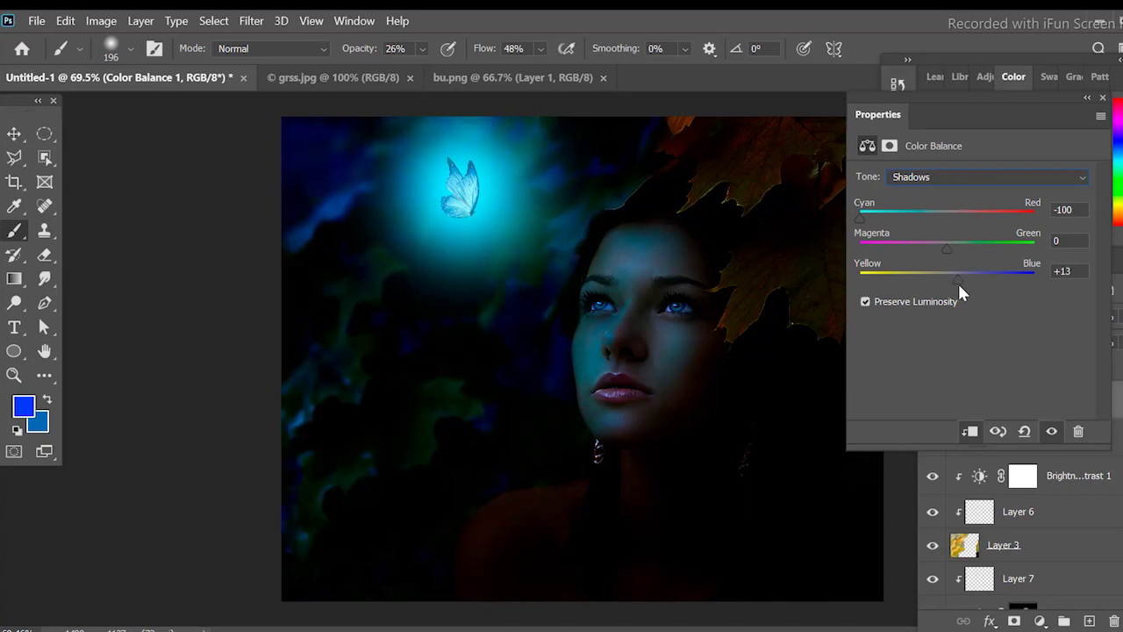
{"action": "left_click", "coordinate": [1087, 98]}
{"action": "scroll", "coordinate": [1001, 492], "scroll_direction": "down", "scroll_amount": 3}
{"action": "left_click", "coordinate": [965, 558]}
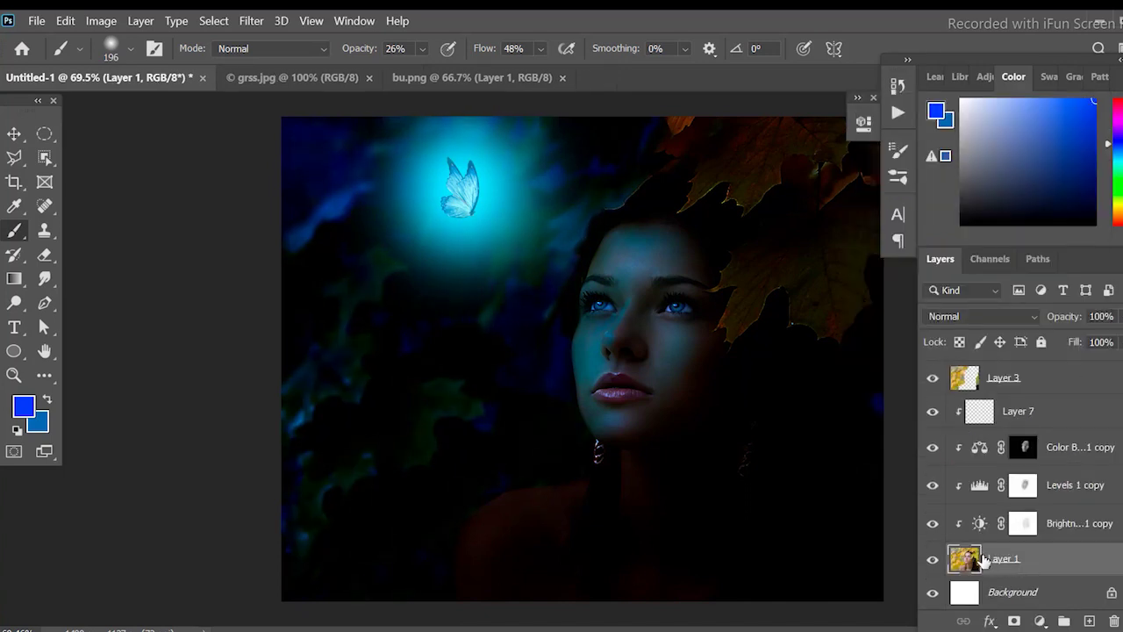
- Set up the Smudge tool with the 511 brush preset at 66% strength
{"action": "left_click", "coordinate": [45, 278]}
{"action": "left_click_drag", "start_coordinate": [397, 49], "coordinate": [412, 74]}
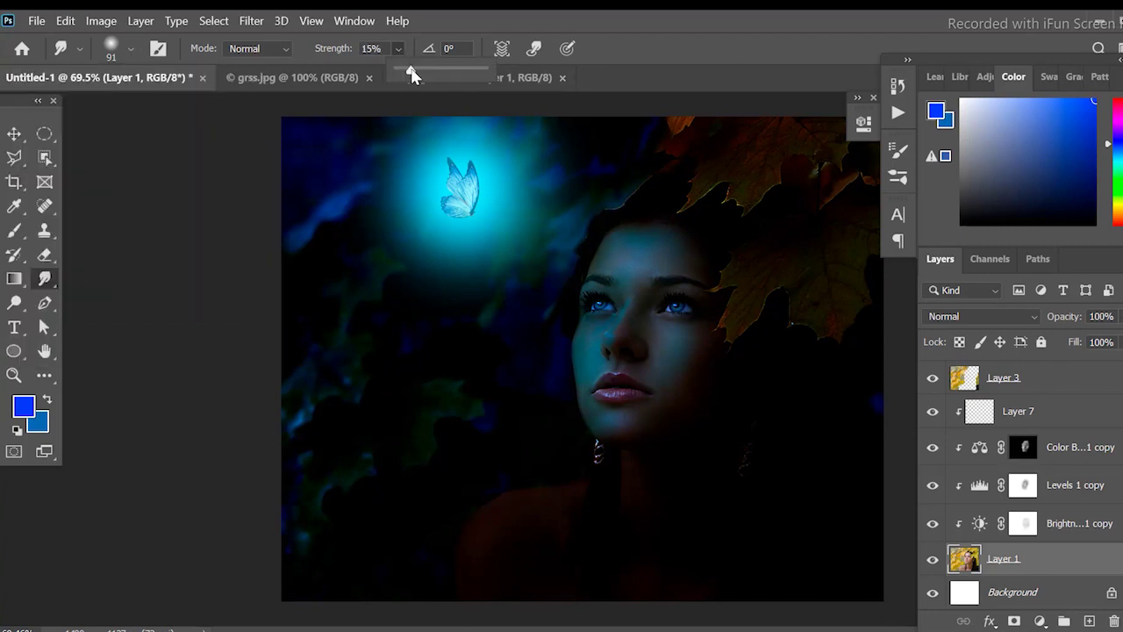
{"action": "left_click", "coordinate": [132, 49]}
{"action": "left_click", "coordinate": [34, 186]}
{"action": "left_click_drag", "start_coordinate": [163, 112], "coordinate": [121, 112]}
{"action": "key", "text": "Escape"}
{"action": "scroll", "coordinate": [632, 206], "scroll_direction": "up", "scroll_amount": 5}
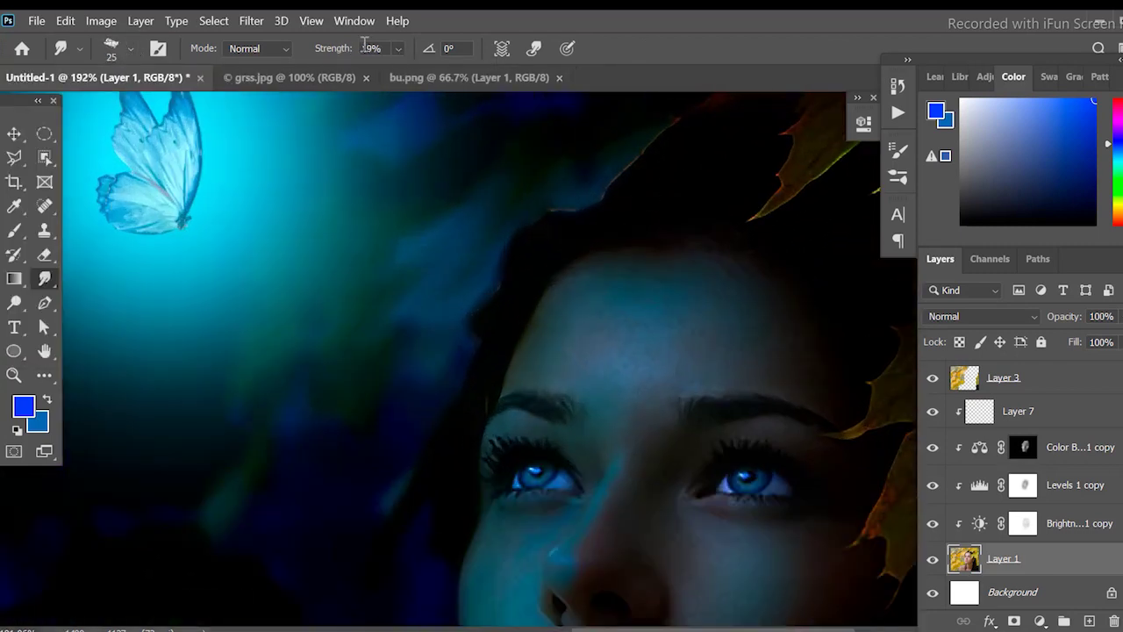
{"action": "left_click_drag", "start_coordinate": [398, 48], "coordinate": [447, 74]}
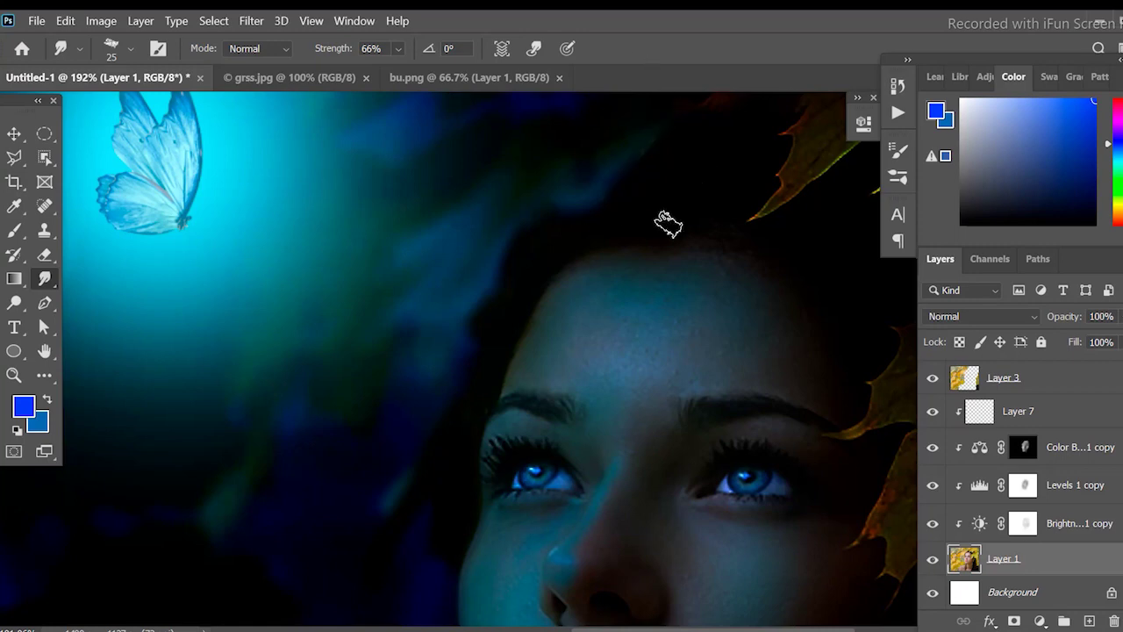
- Lower the Color Balance 1 copy opacity to 71% and reselect Layer 1
{"action": "mouse_move", "coordinate": [753, 183]}
{"action": "left_mouse_down"}
{"action": "mouse_move", "coordinate": [526, 367]}
{"action": "mouse_move", "coordinate": [675, 426]}
{"action": "left_mouse_up"}
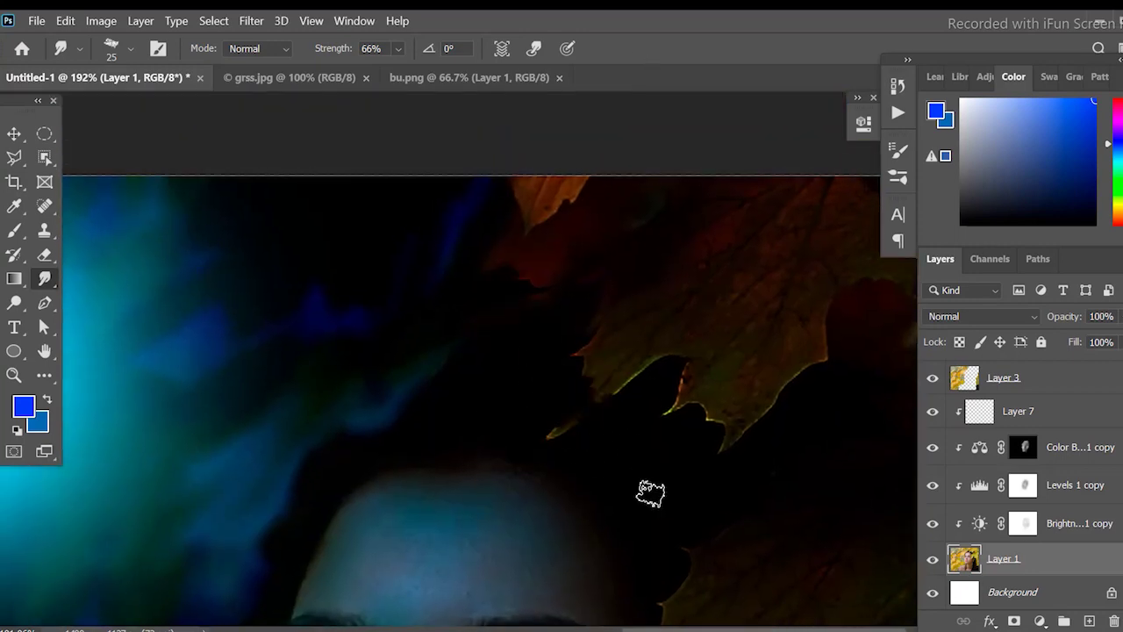
{"action": "scroll", "coordinate": [675, 425], "scroll_direction": "down", "scroll_amount": 2}
{"action": "scroll", "coordinate": [547, 434], "scroll_direction": "down", "scroll_amount": 2}
{"action": "scroll", "coordinate": [637, 497], "scroll_direction": "down", "scroll_amount": 1}
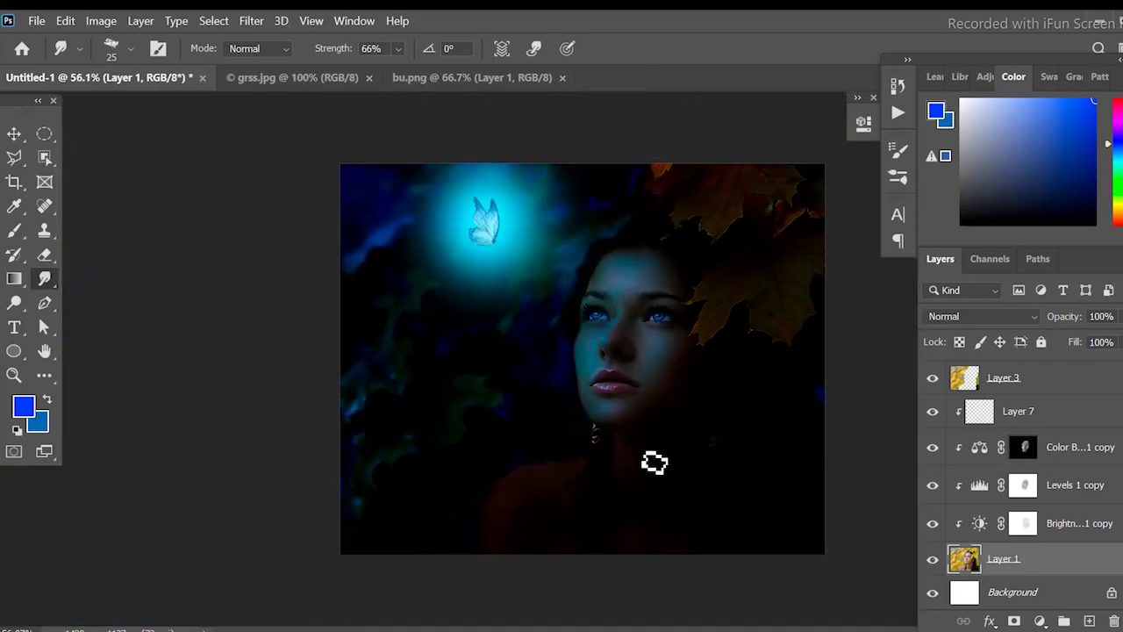
{"action": "left_click", "coordinate": [1024, 447]}
{"action": "left_click_drag", "start_coordinate": [1117, 315], "coordinate": [1115, 344]}
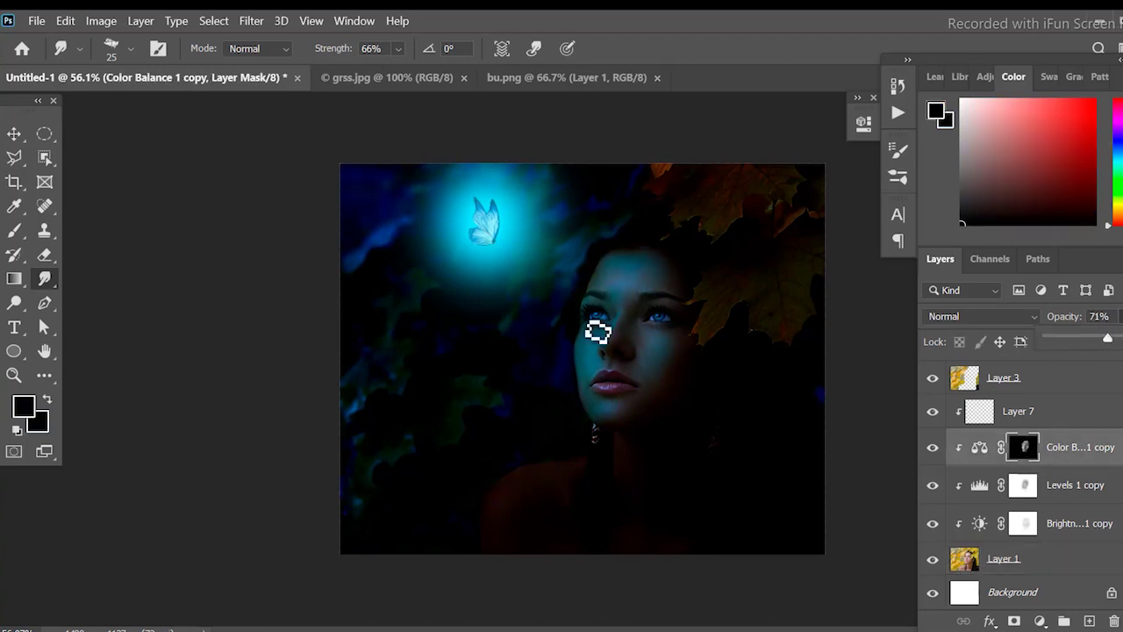
{"action": "scroll", "coordinate": [755, 289], "scroll_direction": "up", "scroll_amount": 2}
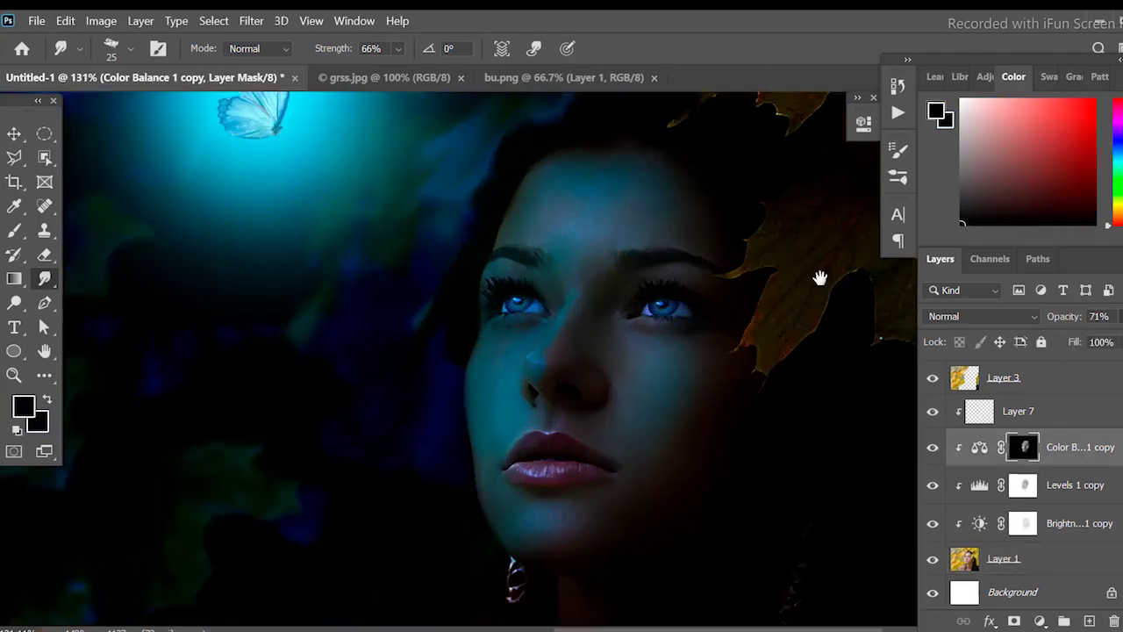
{"action": "left_click", "coordinate": [1042, 567]}
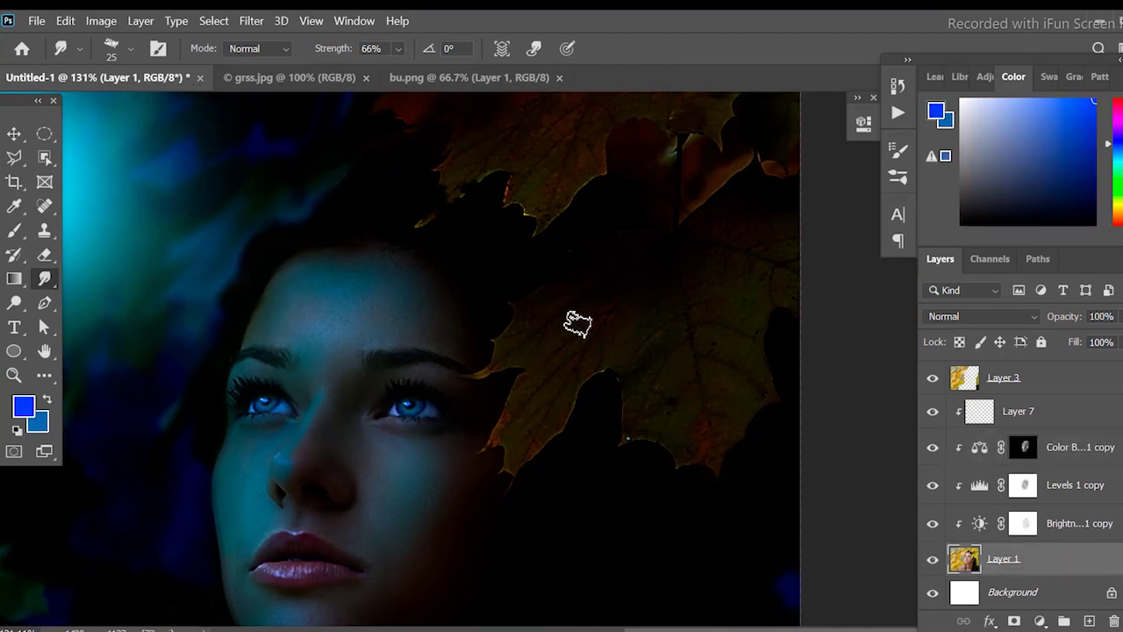
{"action": "key", "text": "b"}
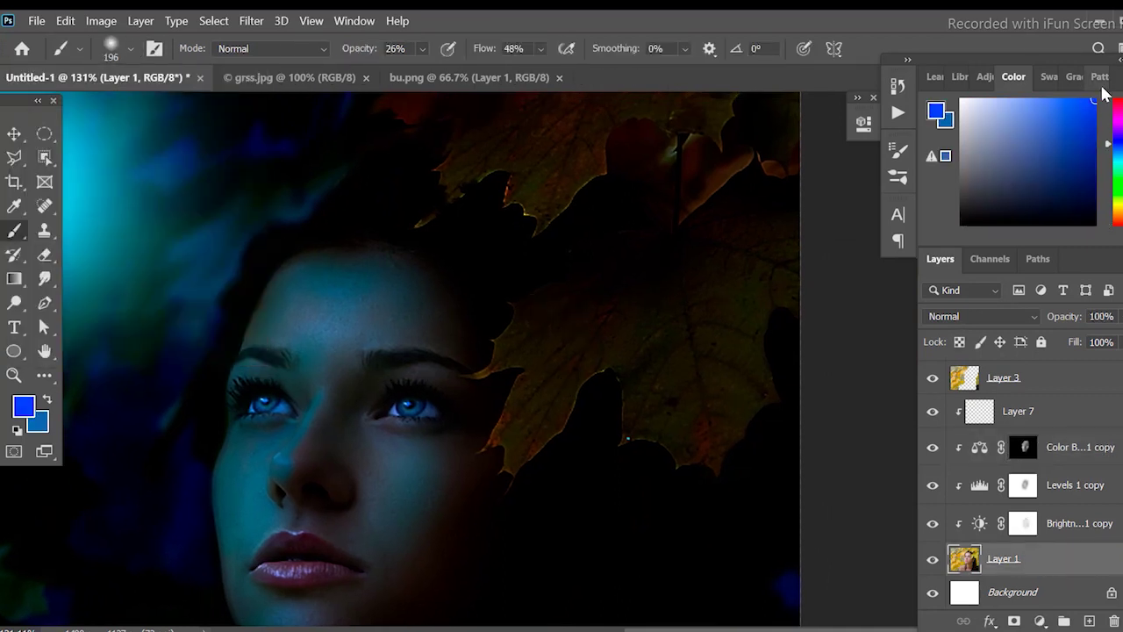
- Rotate the brush tip to -27° and shrink it to 47 px
{"action": "left_click", "coordinate": [131, 50]}
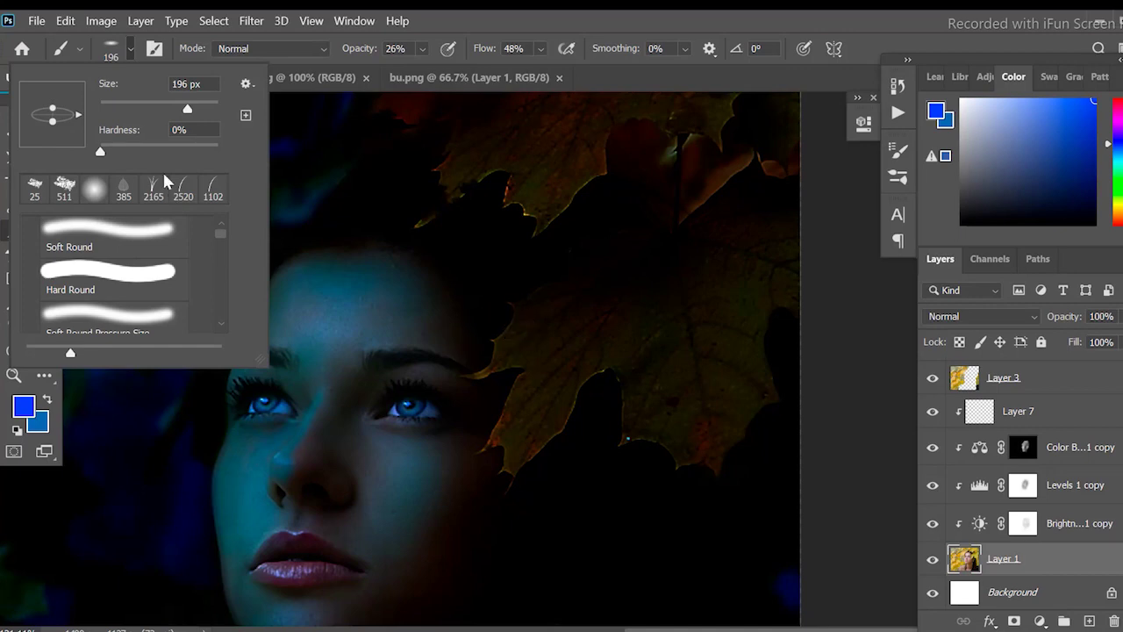
{"action": "left_click_drag", "start_coordinate": [78, 114], "coordinate": [81, 130]}
{"action": "left_click_drag", "start_coordinate": [187, 108], "coordinate": [146, 106]}
{"action": "key", "text": "Return"}
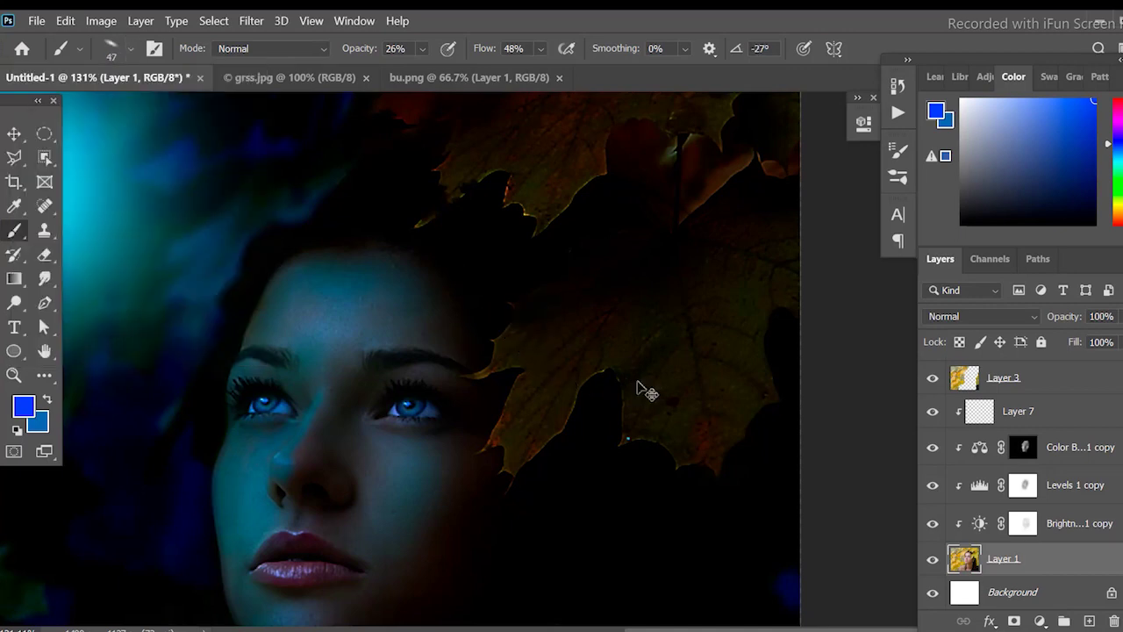
- On Layer 7, sample the butterfly's cyan glow and set a 111 px brush at 6% opacity
{"action": "left_click", "coordinate": [961, 419]}
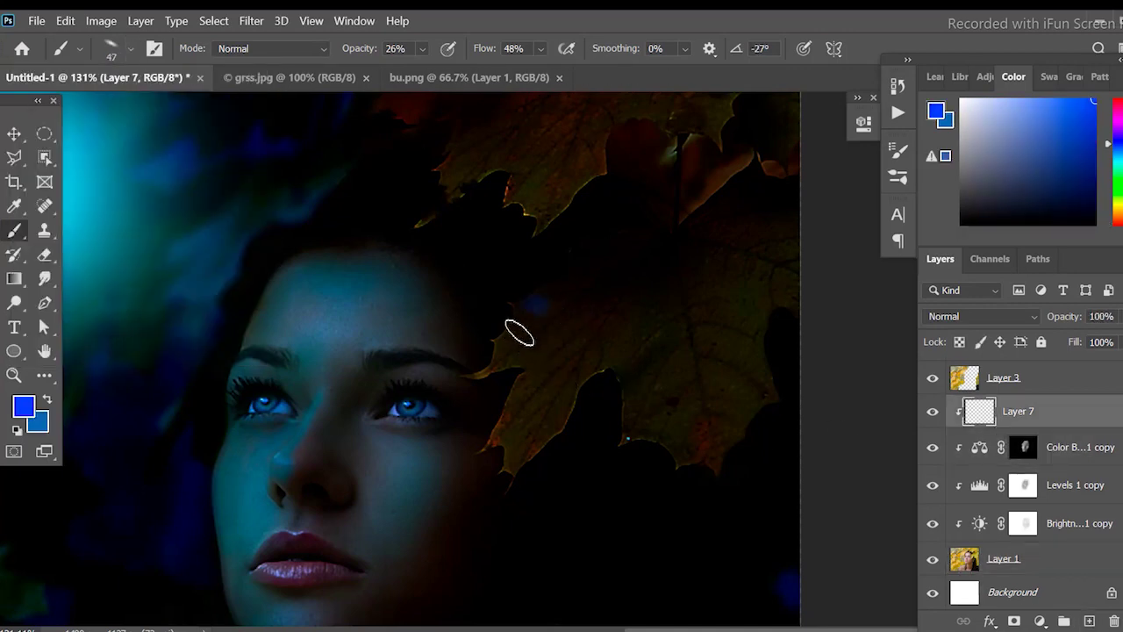
{"action": "left_click", "coordinate": [95, 174], "text": "alt"}
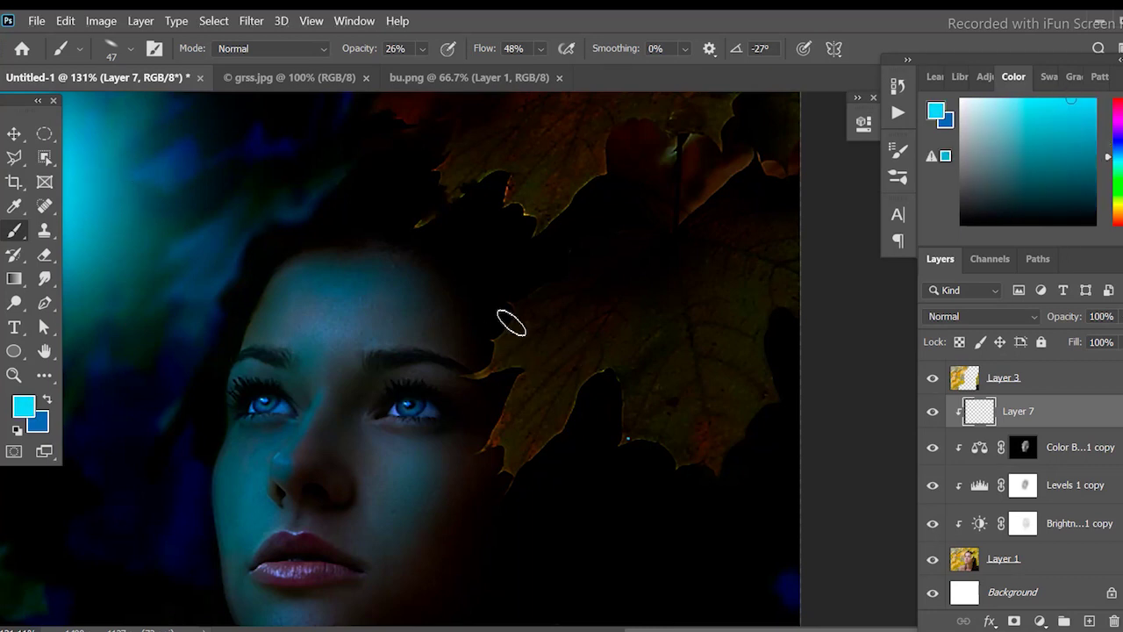
{"action": "left_click_drag", "start_coordinate": [422, 48], "coordinate": [417, 77]}
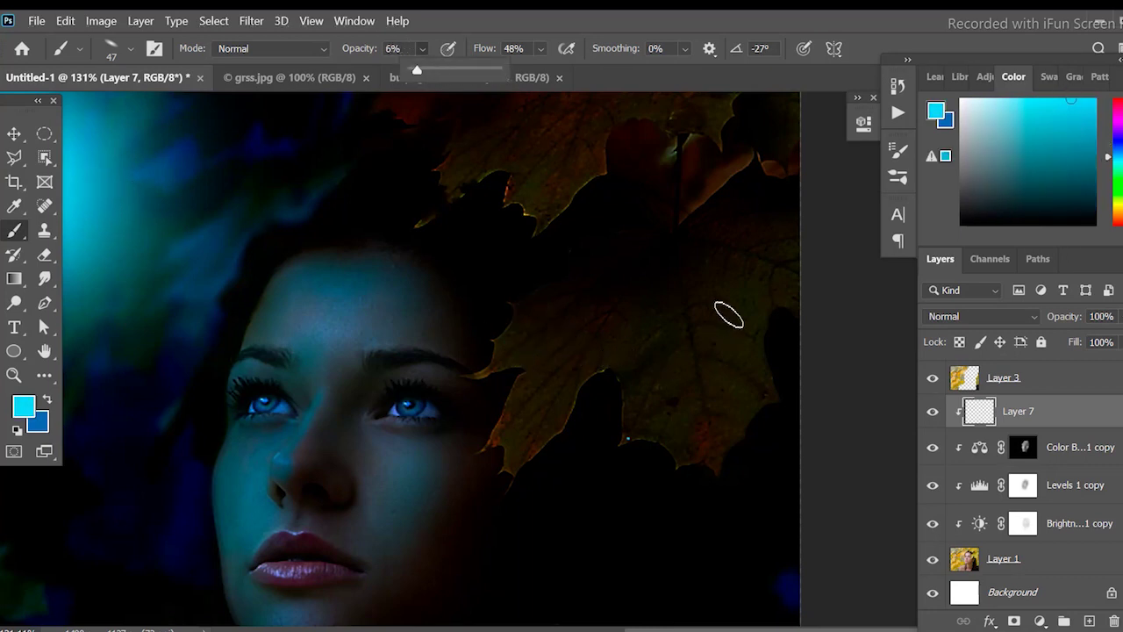
{"action": "left_click", "coordinate": [132, 50]}
{"action": "left_click_drag", "start_coordinate": [151, 99], "coordinate": [159, 99]}
{"action": "key", "text": "Return"}
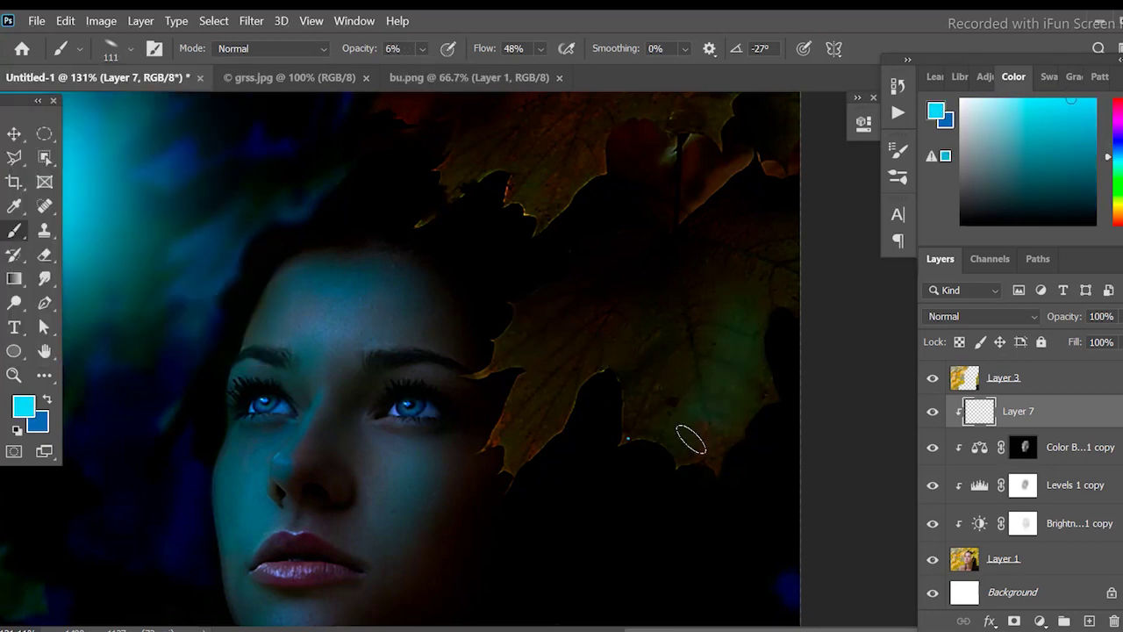
- Brush faint cyan over the maple leaves above and to the top right
{"action": "left_click_drag", "start_coordinate": [690, 438], "coordinate": [680, 330]}
{"action": "left_click_drag", "start_coordinate": [594, 357], "coordinate": [529, 427]}
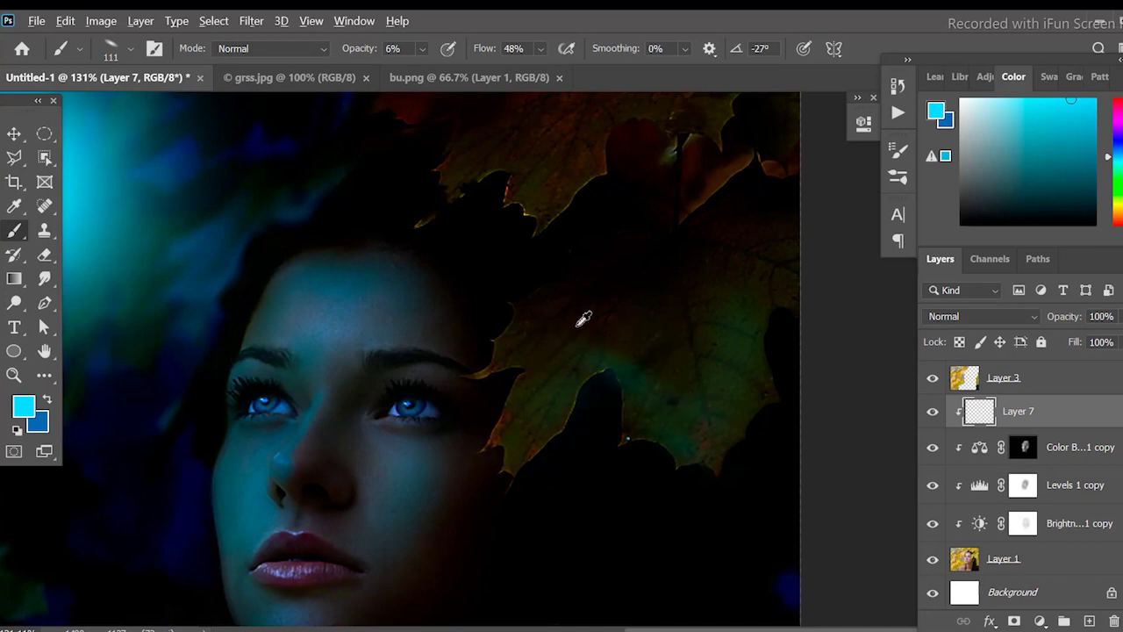
{"action": "scroll", "coordinate": [584, 319], "scroll_direction": "down", "scroll_amount": 5, "text": "alt"}
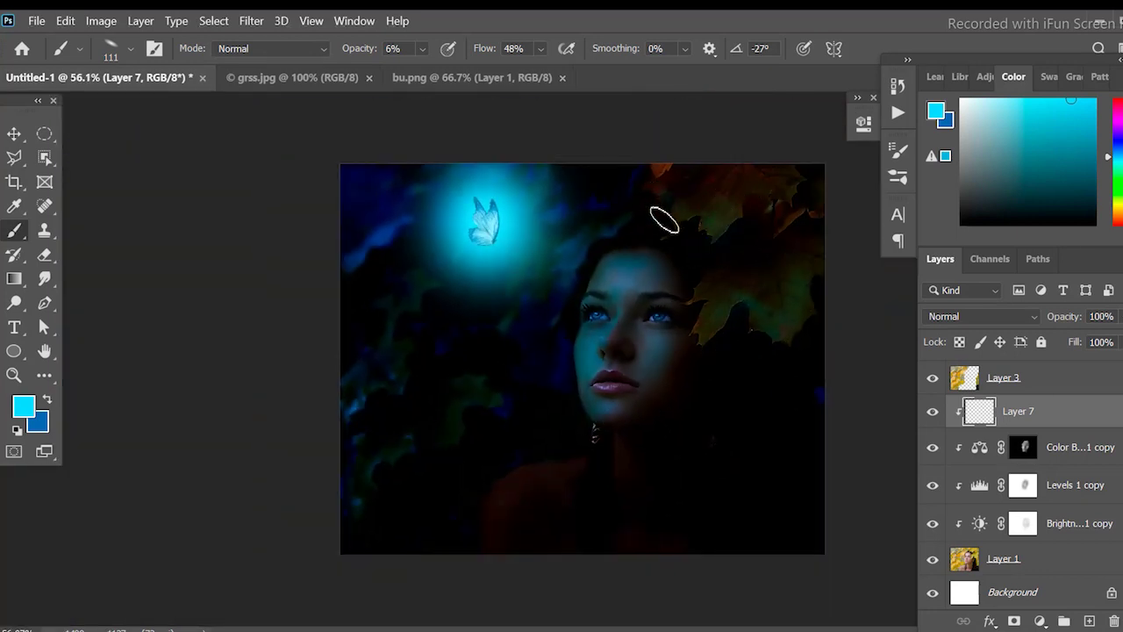
{"action": "mouse_move", "coordinate": [665, 220]}
{"action": "left_mouse_down"}
{"action": "mouse_move", "coordinate": [677, 236]}
{"action": "mouse_move", "coordinate": [682, 190]}
{"action": "mouse_move", "coordinate": [782, 216]}
{"action": "left_mouse_up"}
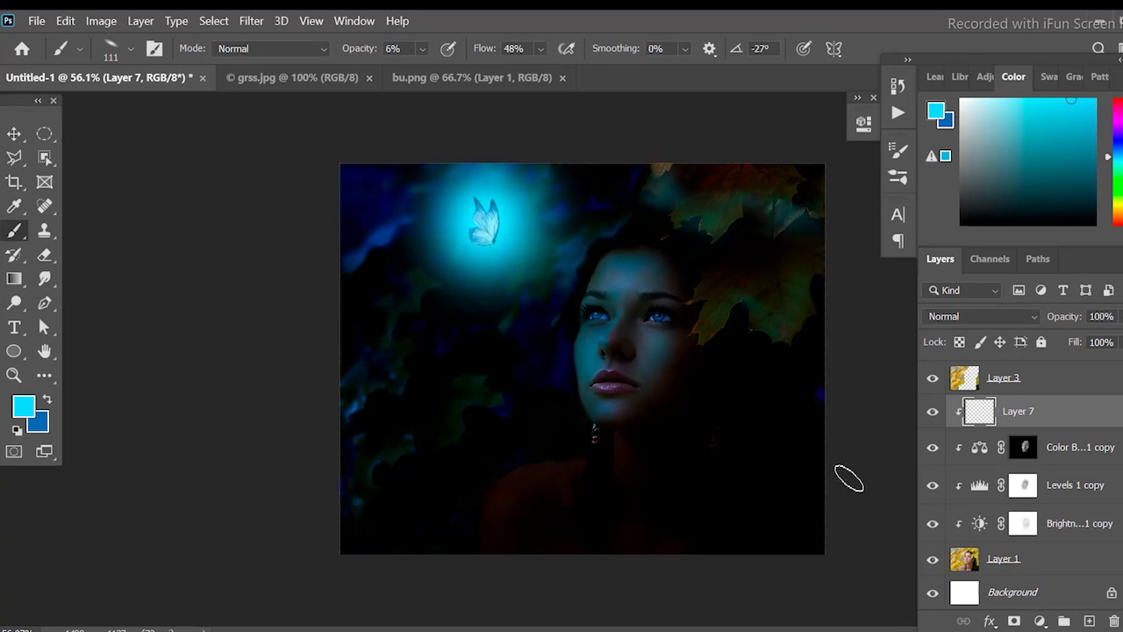
- On the Color Balance 1 copy mask, set the brush angle to -118° and opacity to 42%
{"action": "left_click", "coordinate": [1025, 448]}
{"action": "scroll", "coordinate": [556, 268], "scroll_direction": "up", "scroll_amount": 5}
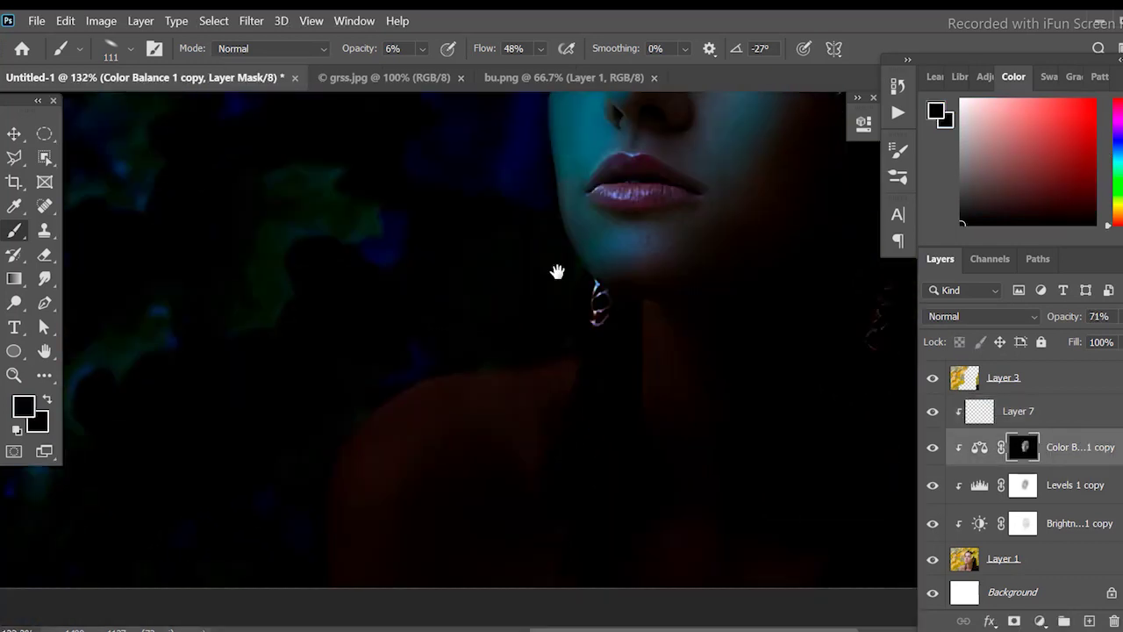
{"action": "scroll", "coordinate": [582, 234], "scroll_direction": "down", "scroll_amount": 3}
{"action": "left_click", "coordinate": [111, 48]}
{"action": "left_click_drag", "start_coordinate": [70, 131], "coordinate": [44, 139]}
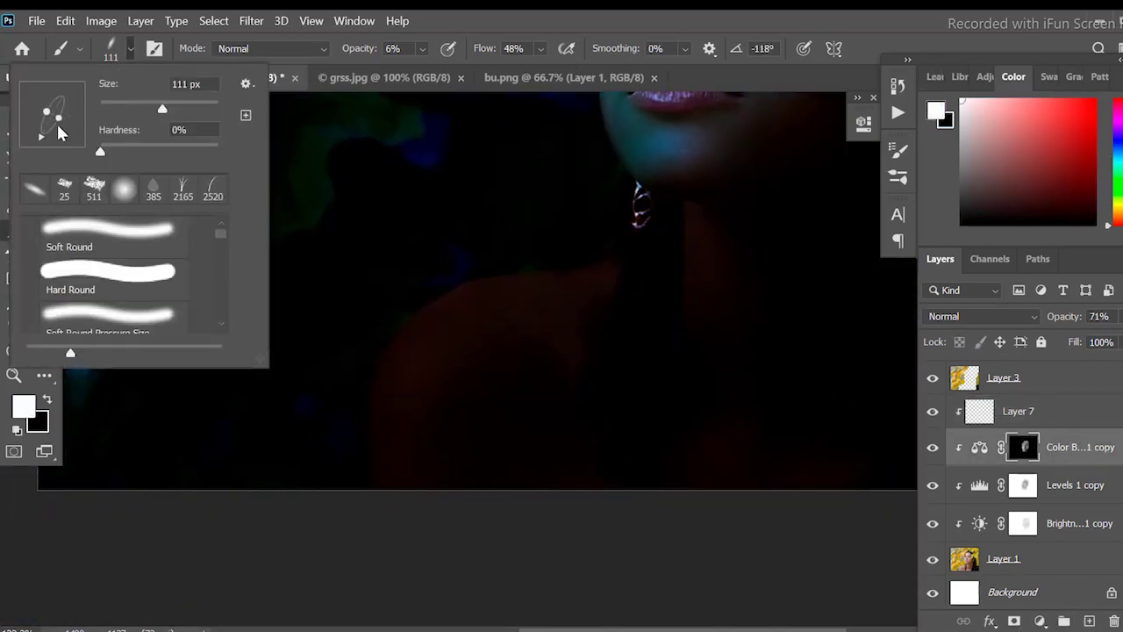
{"action": "left_click", "coordinate": [527, 229]}
{"action": "left_click_drag", "start_coordinate": [424, 52], "coordinate": [459, 74]}
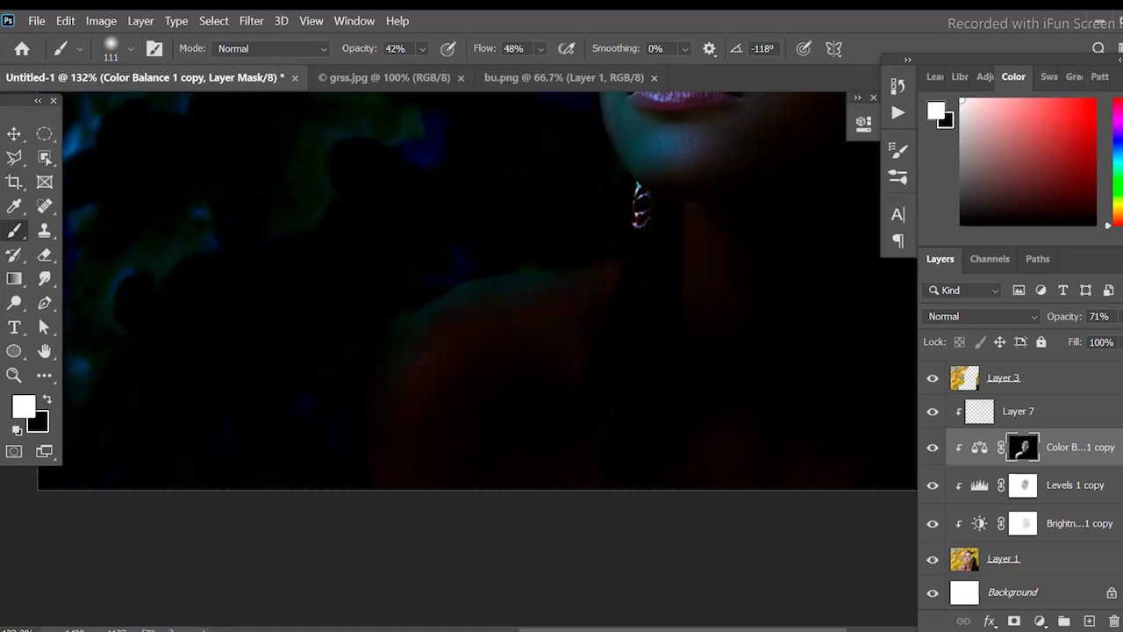
- Paint black on the Levels 1 copy mask along the shoulder edge to light it
{"action": "key", "text": "alt+bracketleft"}
{"action": "key", "text": "alt+bracketleft"}
{"action": "key", "text": "alt+bracketright"}
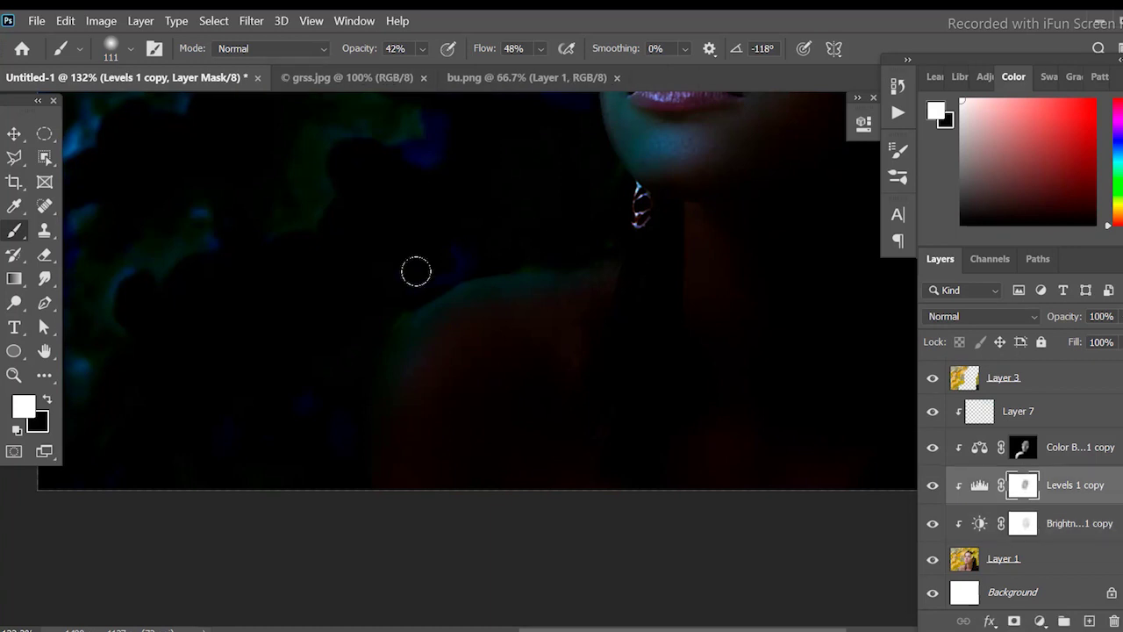
{"action": "left_click", "coordinate": [480, 246], "text": "alt"}
{"action": "left_click_drag", "start_coordinate": [386, 317], "coordinate": [448, 420]}
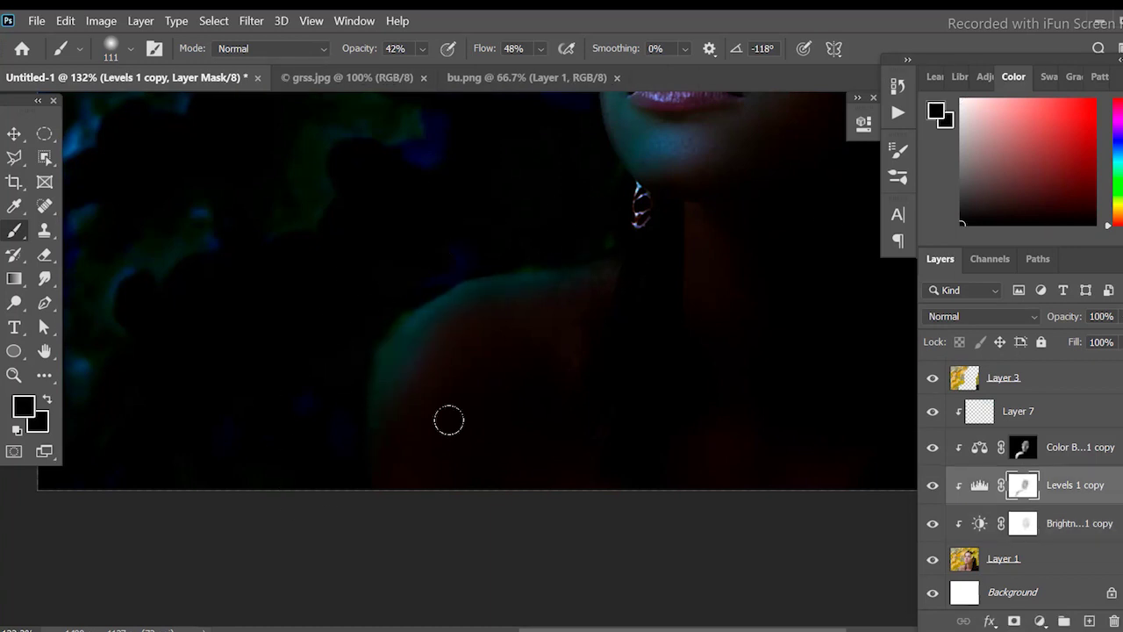
{"action": "left_click_drag", "start_coordinate": [427, 283], "coordinate": [519, 289]}
- Target the Brightness/Contrast 1 copy mask, then return to the Color Balance 1 copy mask
{"action": "left_click", "coordinate": [1024, 527]}
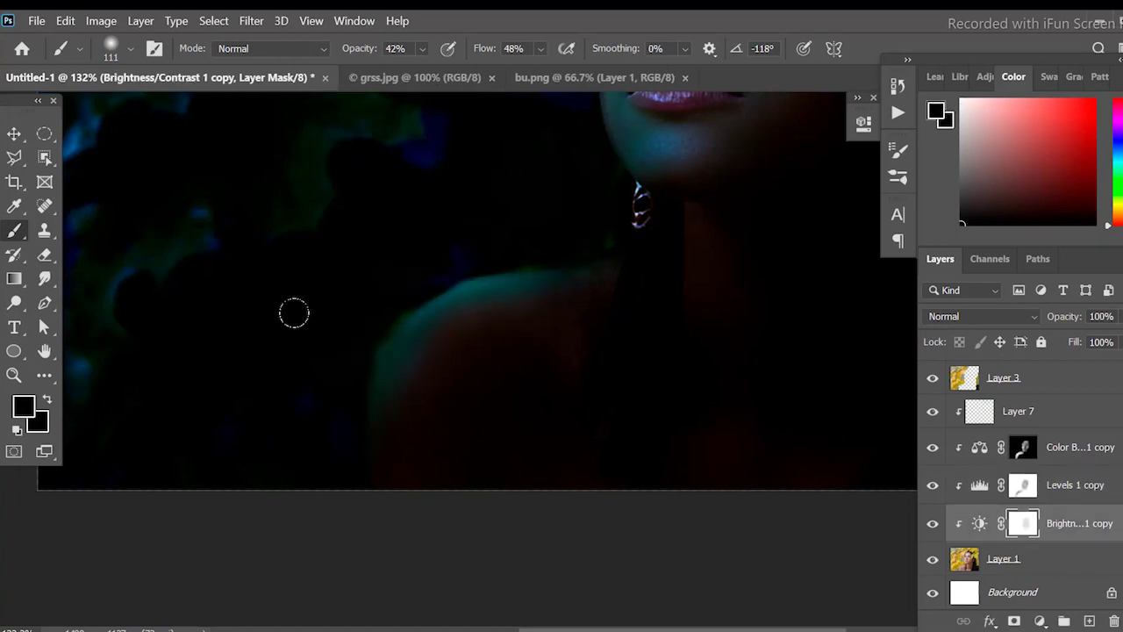
{"action": "scroll", "coordinate": [440, 292], "scroll_direction": "down", "scroll_amount": 3}
{"action": "scroll", "coordinate": [439, 291], "scroll_direction": "down", "scroll_amount": 2}
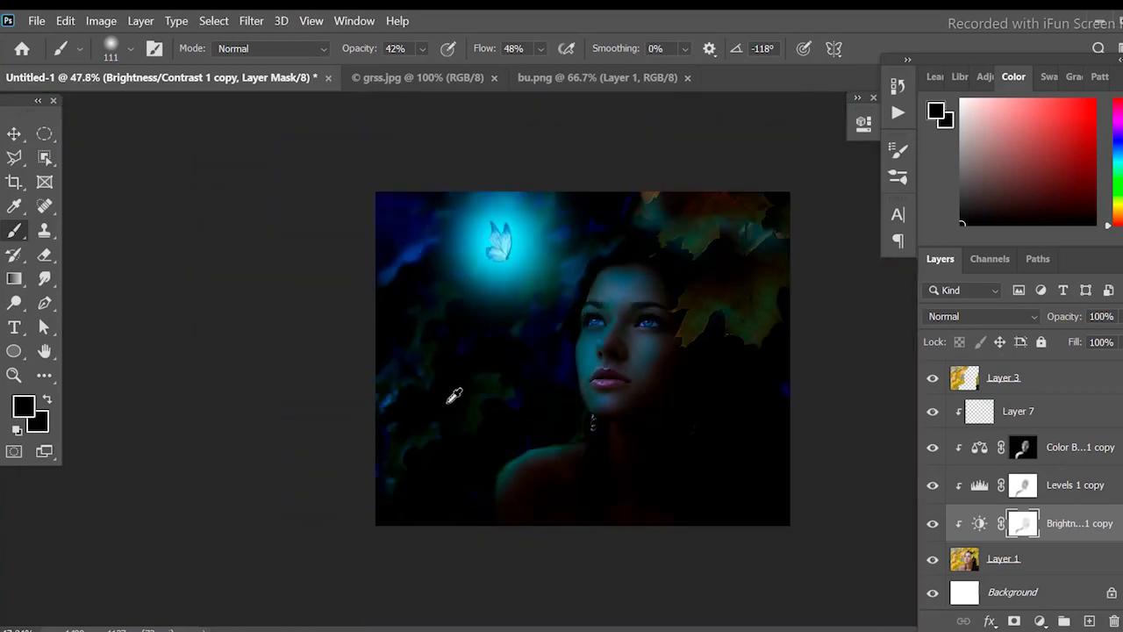
{"action": "scroll", "coordinate": [456, 397], "scroll_direction": "up", "scroll_amount": 4}
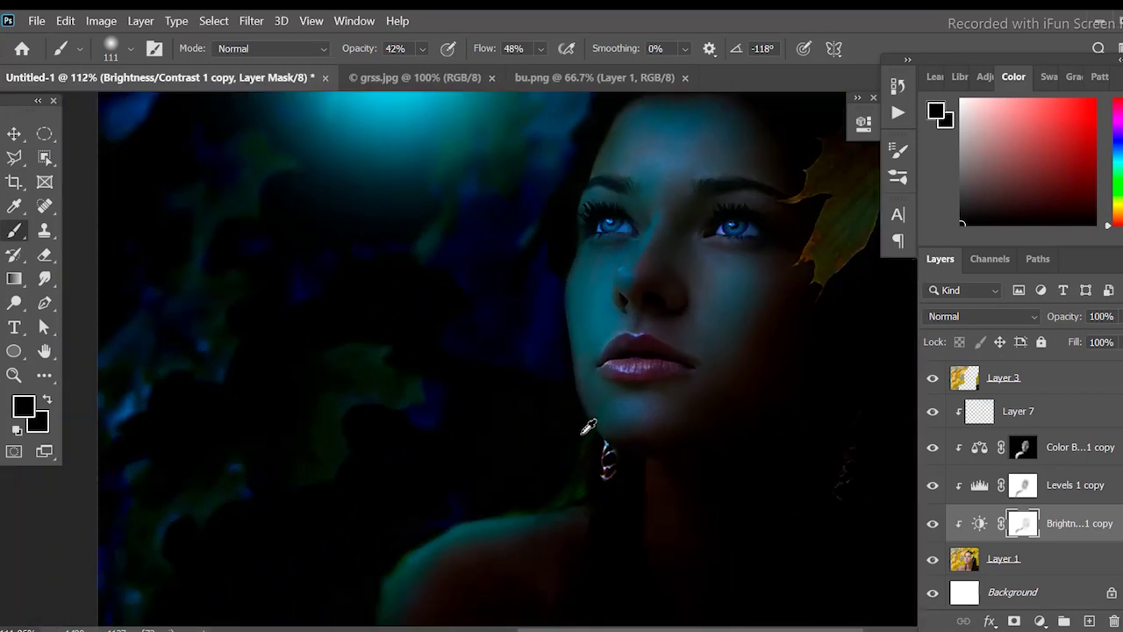
{"action": "scroll", "coordinate": [588, 427], "scroll_direction": "down", "scroll_amount": 2}
{"action": "scroll", "coordinate": [586, 401], "scroll_direction": "up", "scroll_amount": 1}
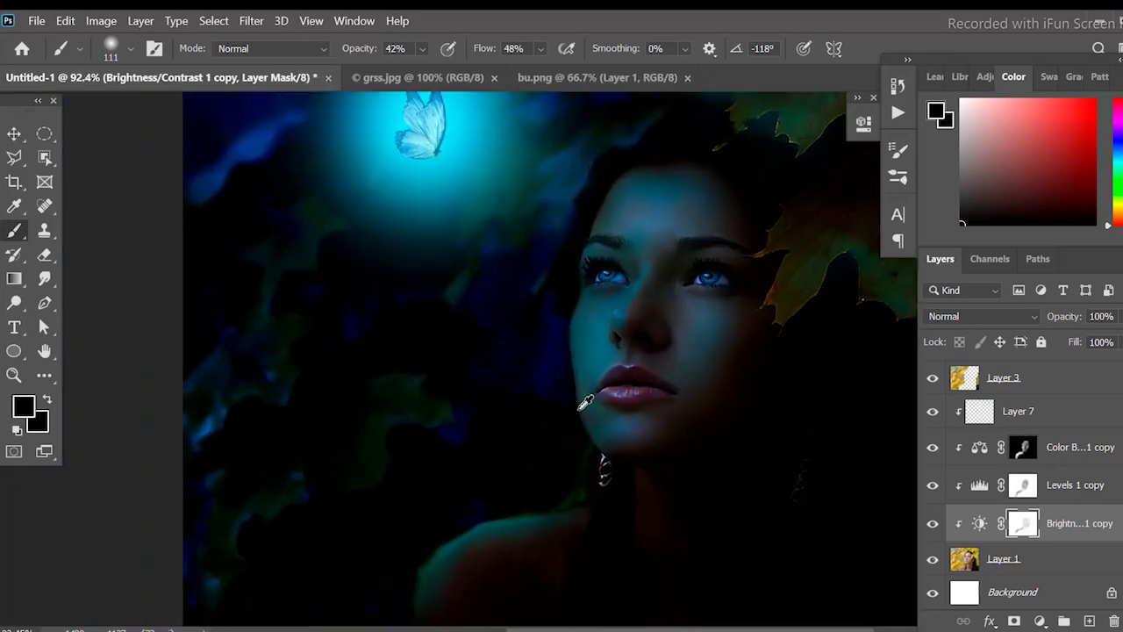
{"action": "left_click", "coordinate": [1023, 448]}
- Review the Color Balance 1 copy mask and make white the painting colour
{"action": "scroll", "coordinate": [712, 263], "scroll_direction": "up", "scroll_amount": 2}
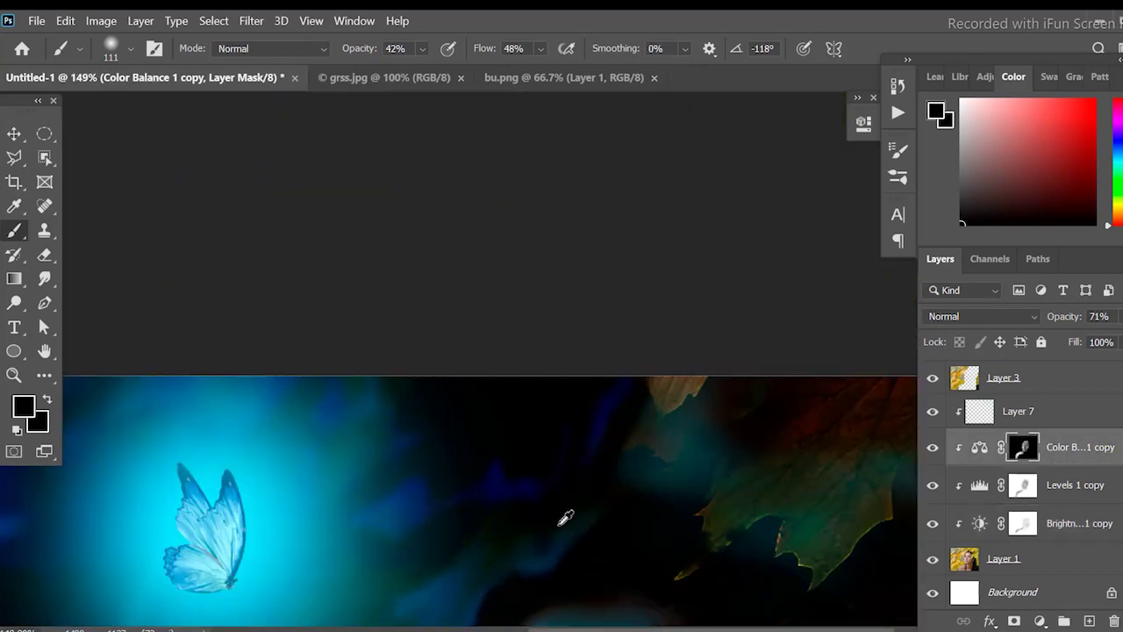
{"action": "scroll", "coordinate": [489, 299], "scroll_direction": "up", "scroll_amount": 3}
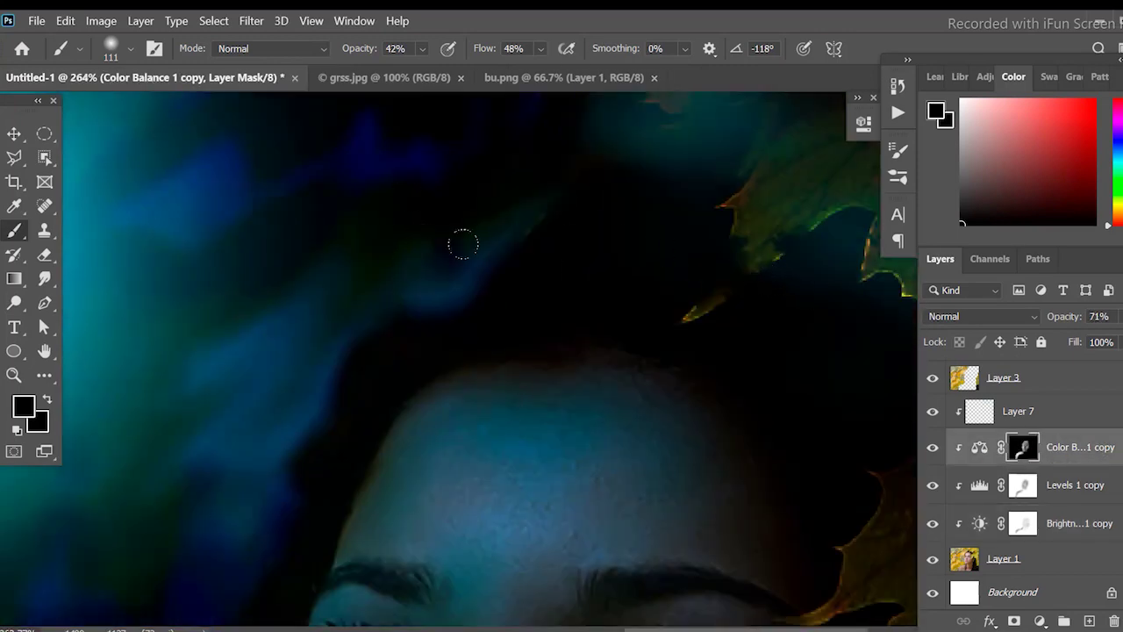
{"action": "scroll", "coordinate": [458, 333], "scroll_direction": "down", "scroll_amount": 4}
{"action": "scroll", "coordinate": [570, 511], "scroll_direction": "down", "scroll_amount": 2}
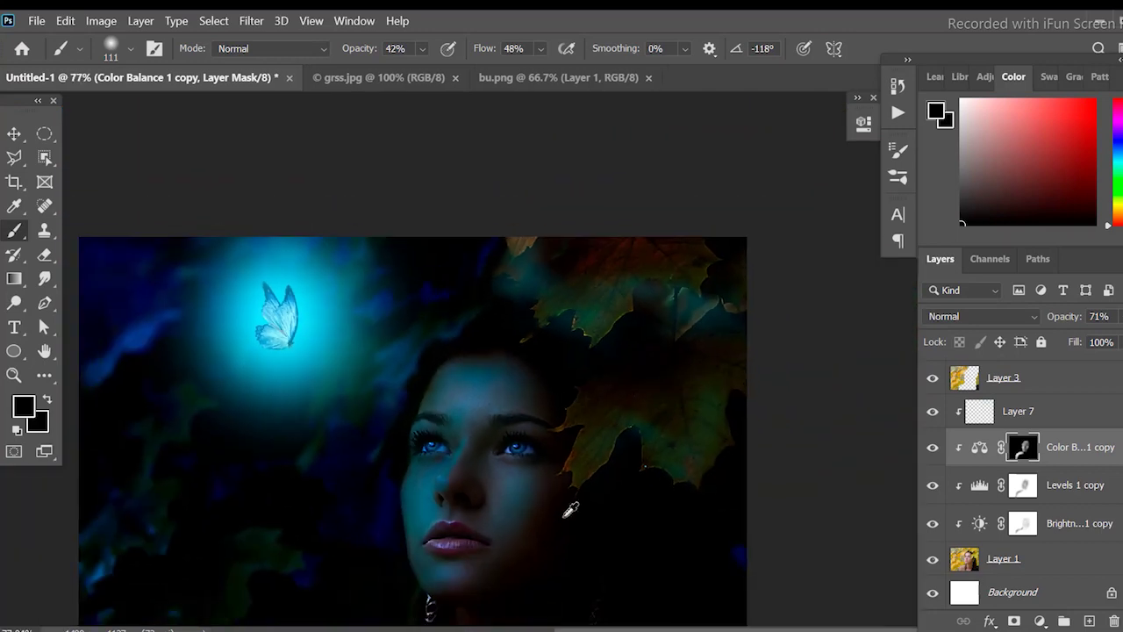
{"action": "scroll", "coordinate": [570, 510], "scroll_direction": "down", "scroll_amount": 1}
{"action": "scroll", "coordinate": [579, 421], "scroll_direction": "up", "scroll_amount": 1}
{"action": "scroll", "coordinate": [579, 391], "scroll_direction": "up", "scroll_amount": 3}
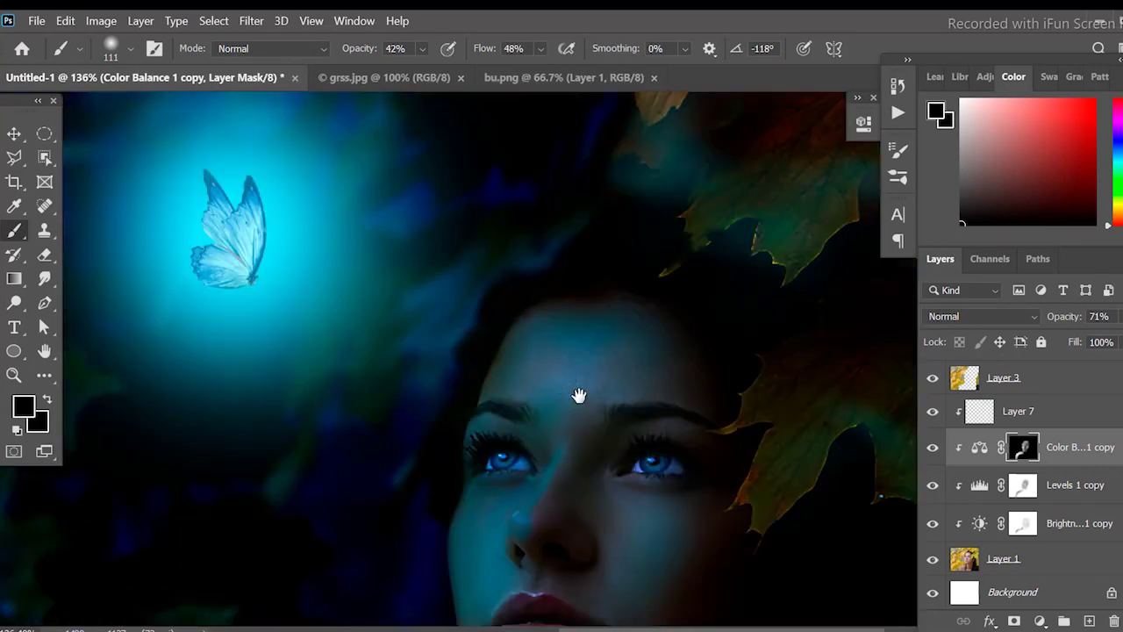
{"action": "scroll", "coordinate": [488, 314], "scroll_direction": "up", "scroll_amount": 2}
{"action": "key", "text": "x"}
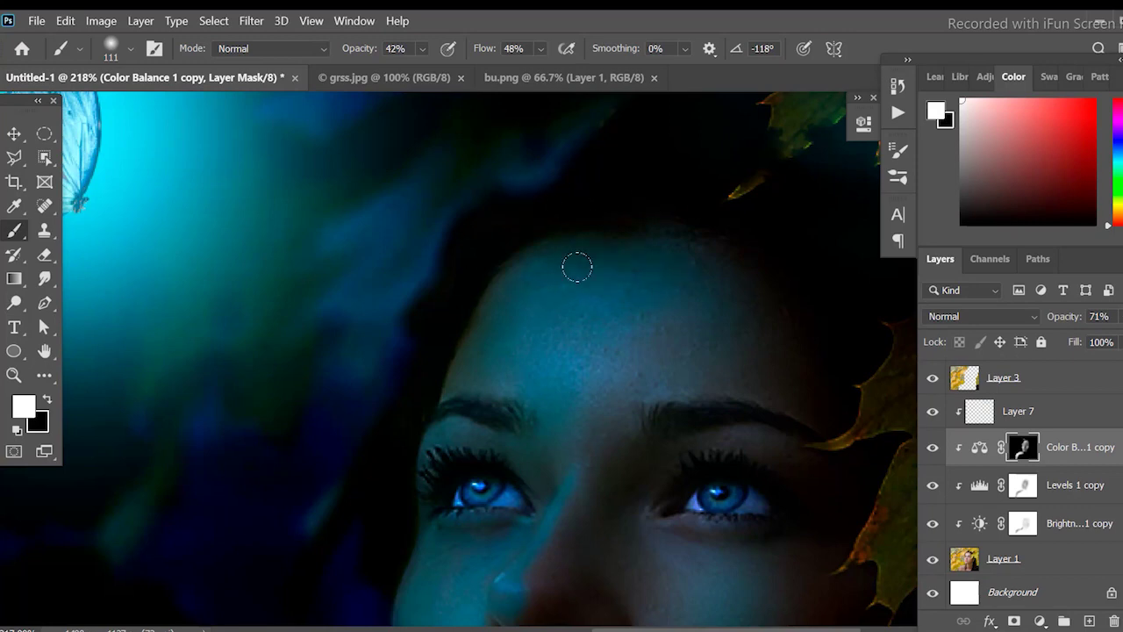
- Switch to the Levels 1 copy mask with black, then back to Color Balance 1 copy with white
{"action": "scroll", "coordinate": [320, 390], "scroll_direction": "down", "scroll_amount": 4}
{"action": "scroll", "coordinate": [658, 458], "scroll_direction": "down", "scroll_amount": 1}
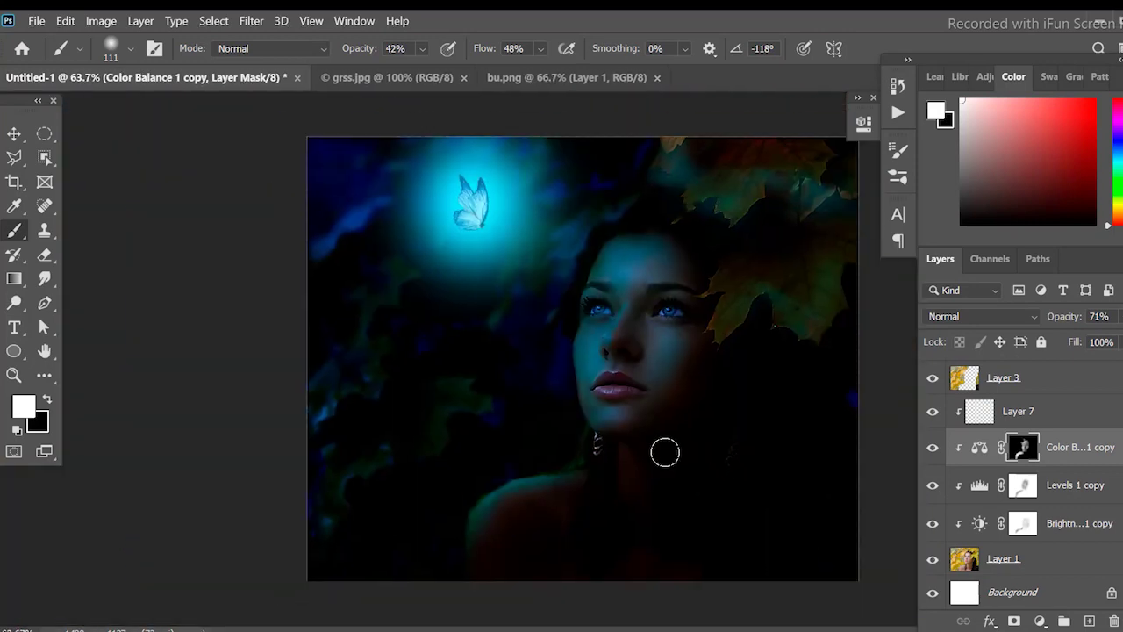
{"action": "key", "text": "alt+bracketleft"}
{"action": "key", "text": "x"}
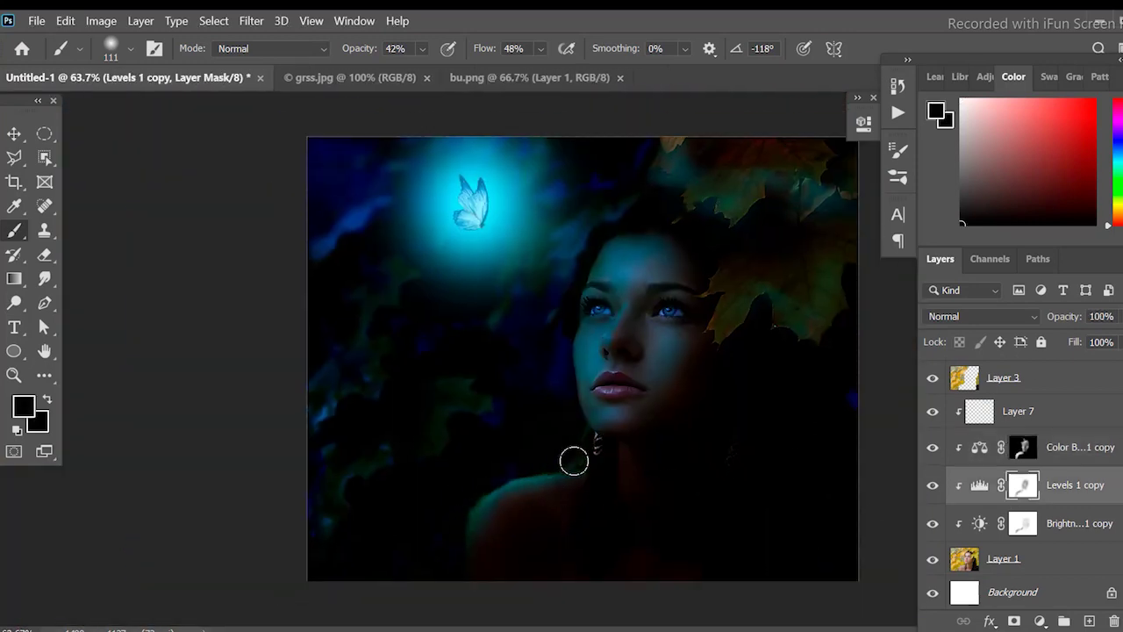
{"action": "key", "text": "alt+bracketright"}
{"action": "key", "text": "x"}
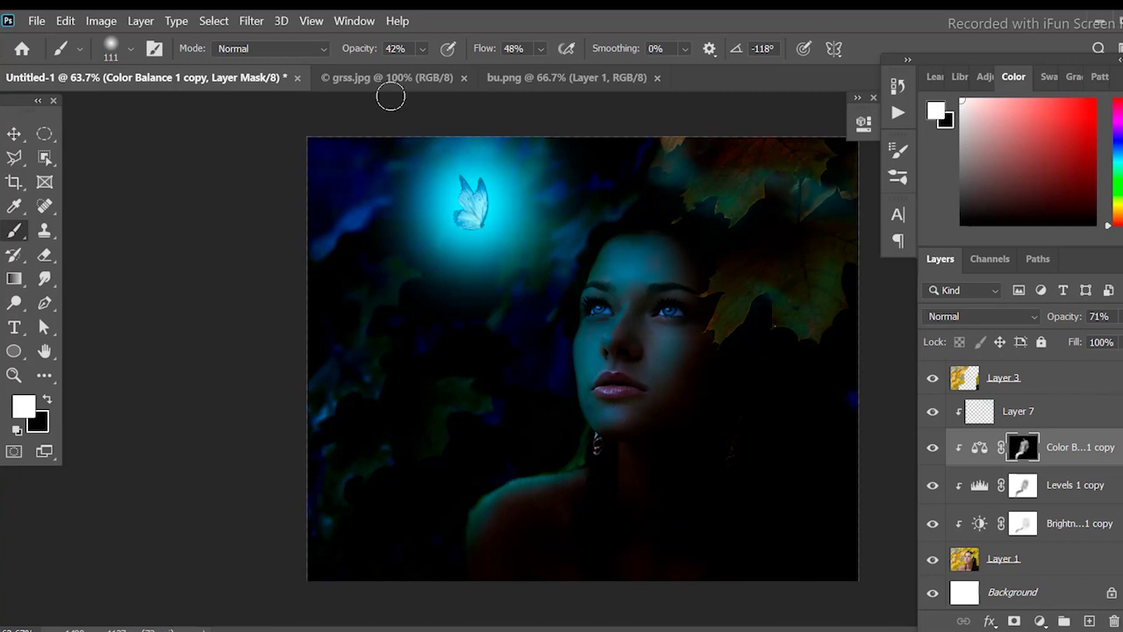
- Lower the brush opacity to 6% and add a new layer above Color Balance 1
{"action": "left_click_drag", "start_coordinate": [422, 55], "coordinate": [403, 76]}
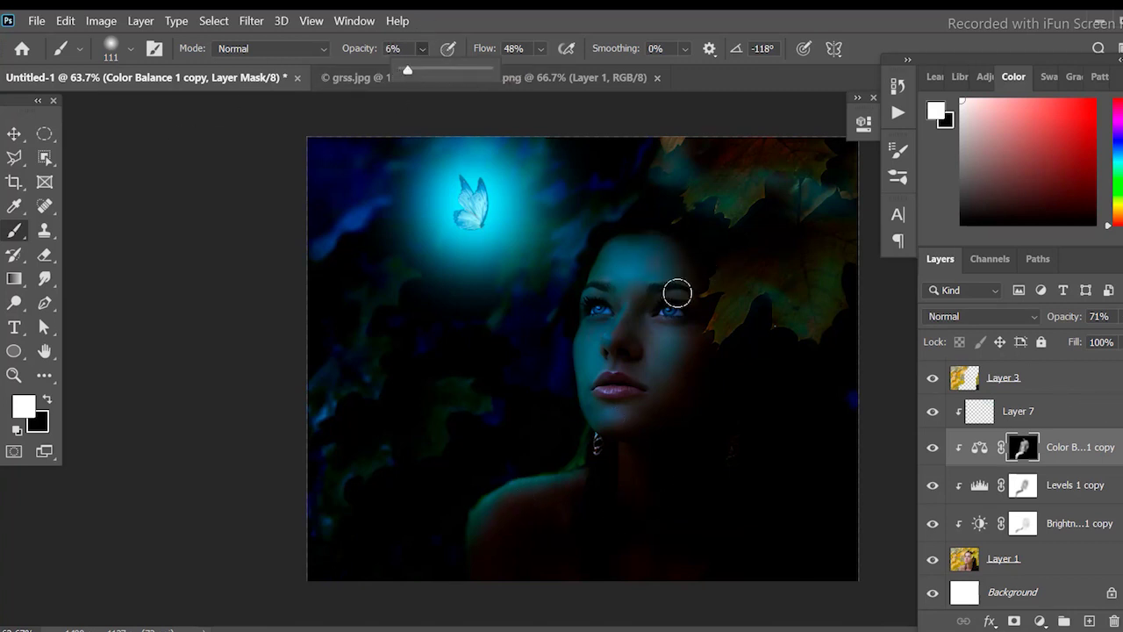
{"action": "left_click", "coordinate": [651, 371]}
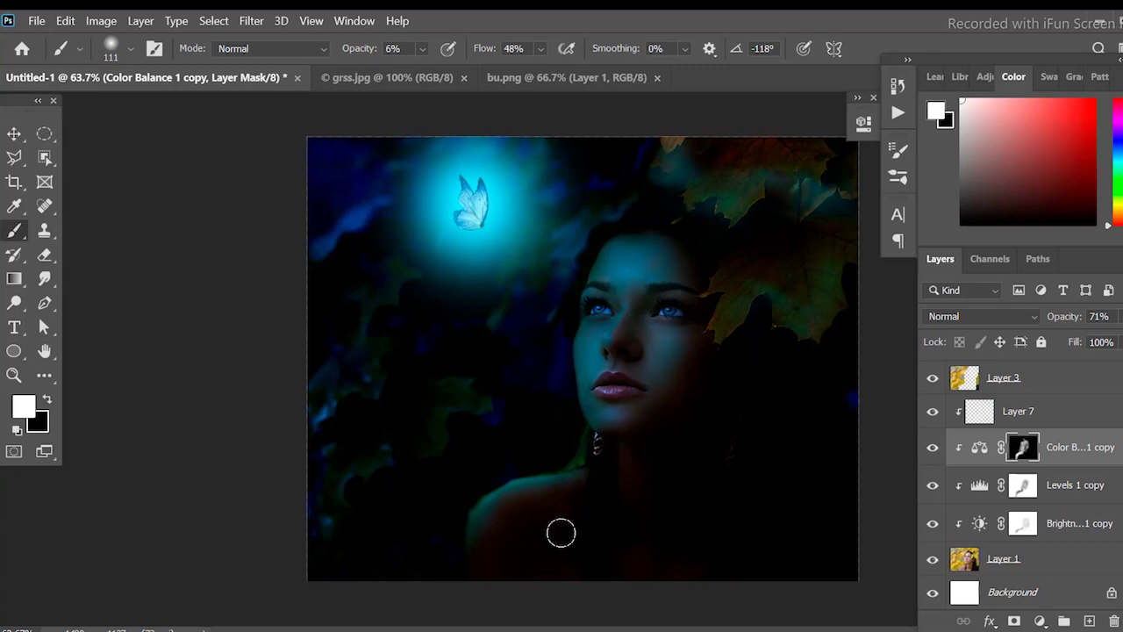
{"action": "scroll", "coordinate": [1055, 523], "scroll_direction": "up", "scroll_amount": 3}
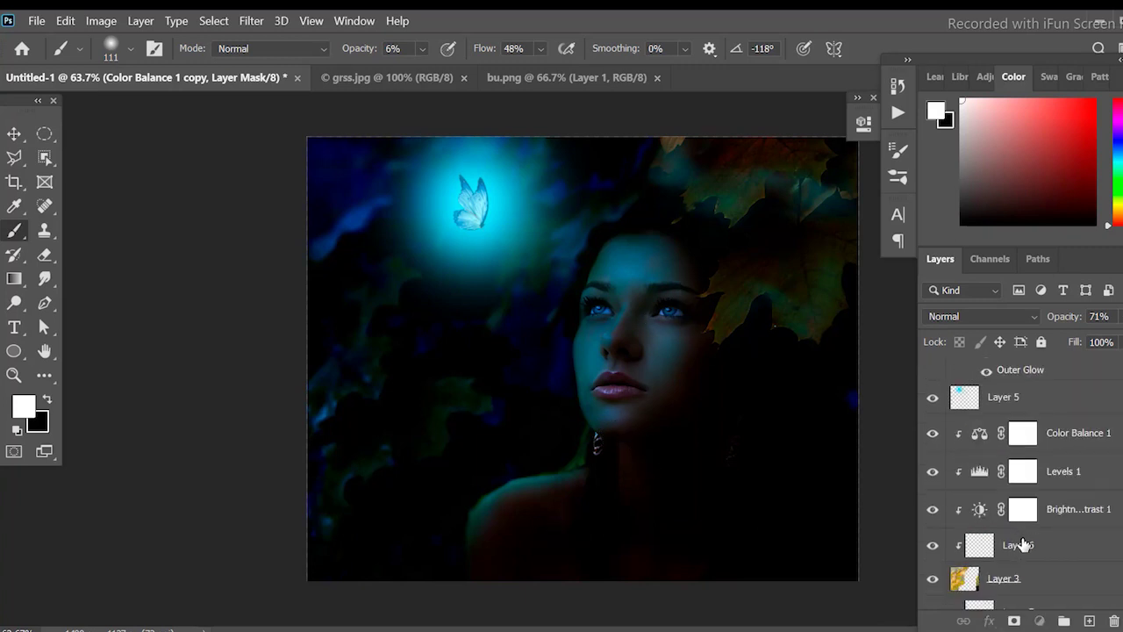
{"action": "left_click", "coordinate": [1009, 434]}
- Clip Layer 8 to the layers below and dab faint cyan near the top with a 187 px brush
{"action": "left_click", "coordinate": [1009, 456], "text": "alt"}
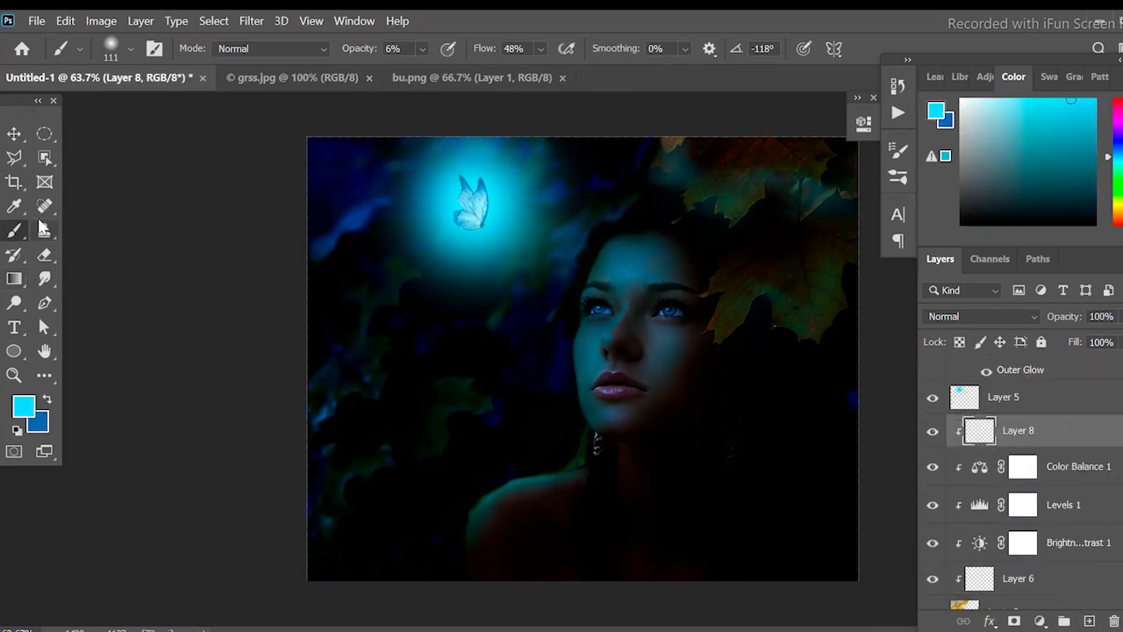
{"action": "left_click", "coordinate": [131, 48]}
{"action": "left_click_drag", "start_coordinate": [171, 109], "coordinate": [185, 109]}
{"action": "left_click", "coordinate": [282, 422]}
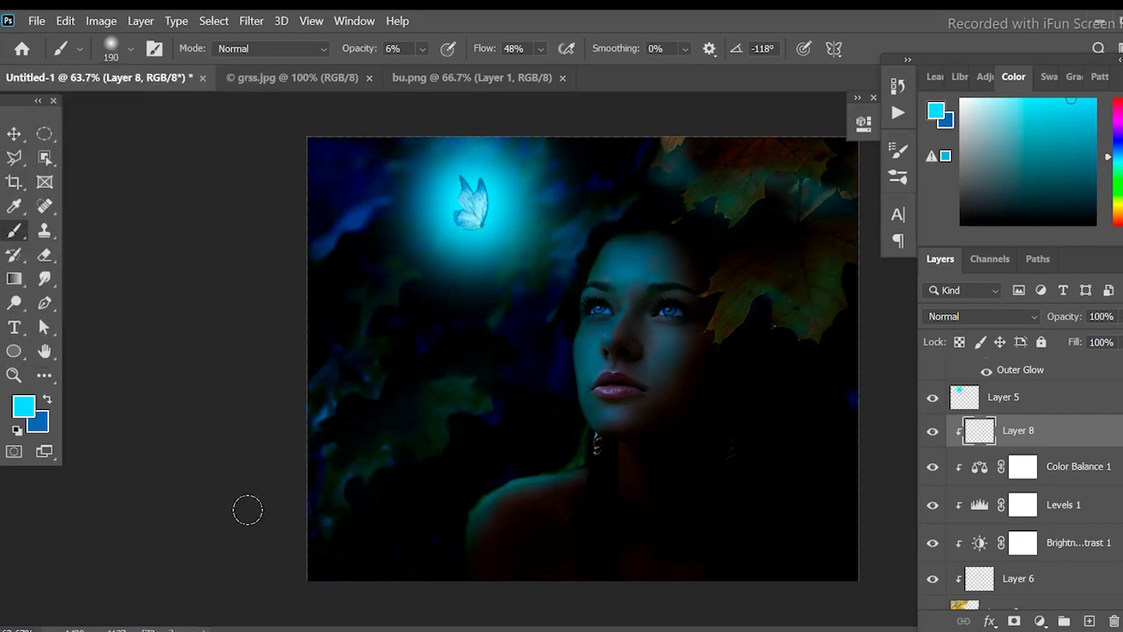
{"action": "left_click", "coordinate": [583, 168]}
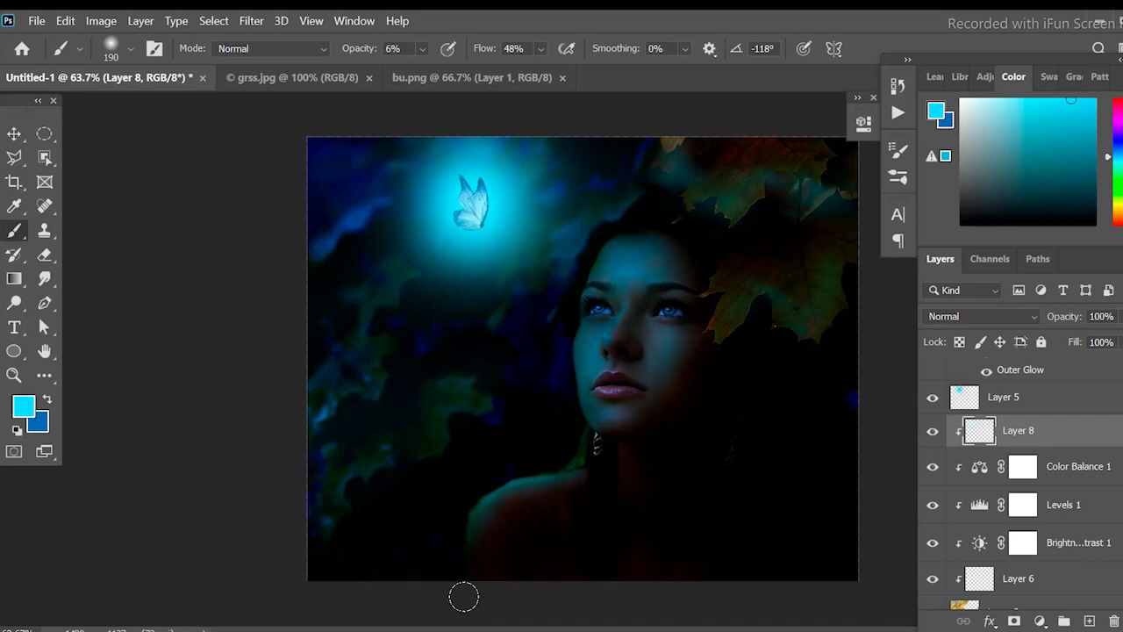
- Hide Layer 2 to dim the butterfly glow
{"action": "scroll", "coordinate": [932, 377], "scroll_direction": "up", "scroll_amount": 3}
{"action": "left_click", "coordinate": [932, 373]}
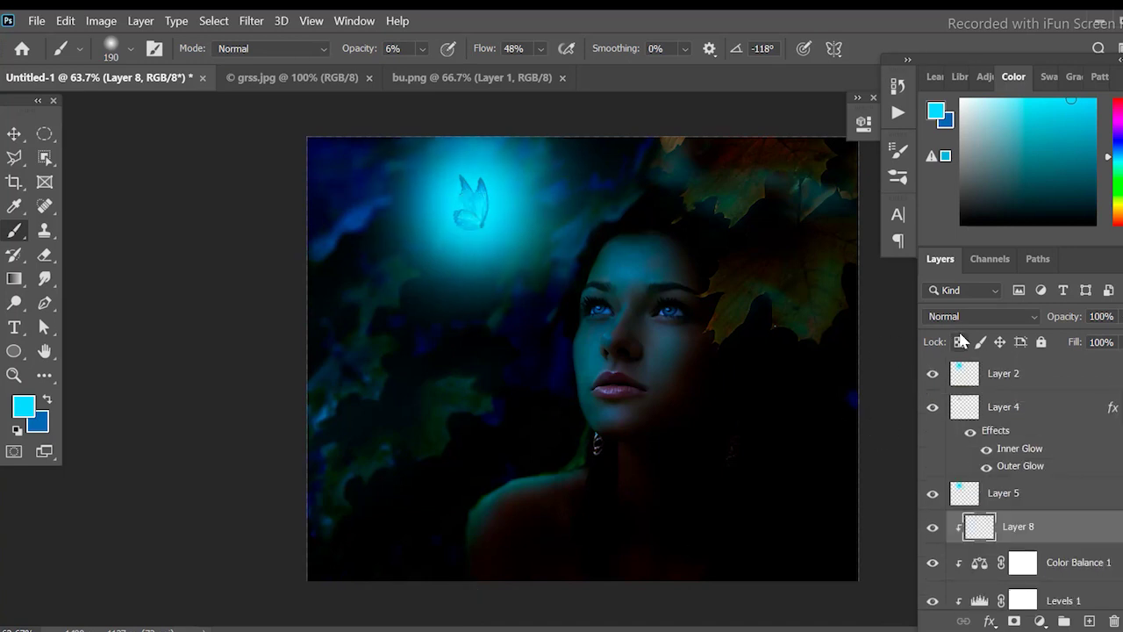
{"action": "scroll", "coordinate": [1050, 583], "scroll_direction": "down", "scroll_amount": 3}
{"action": "scroll", "coordinate": [1050, 583], "scroll_direction": "down", "scroll_amount": 3}
- On Layer 7, paint cyan glow over the leaves right of the face with a 70 px brush
{"action": "left_click", "coordinate": [1057, 518]}
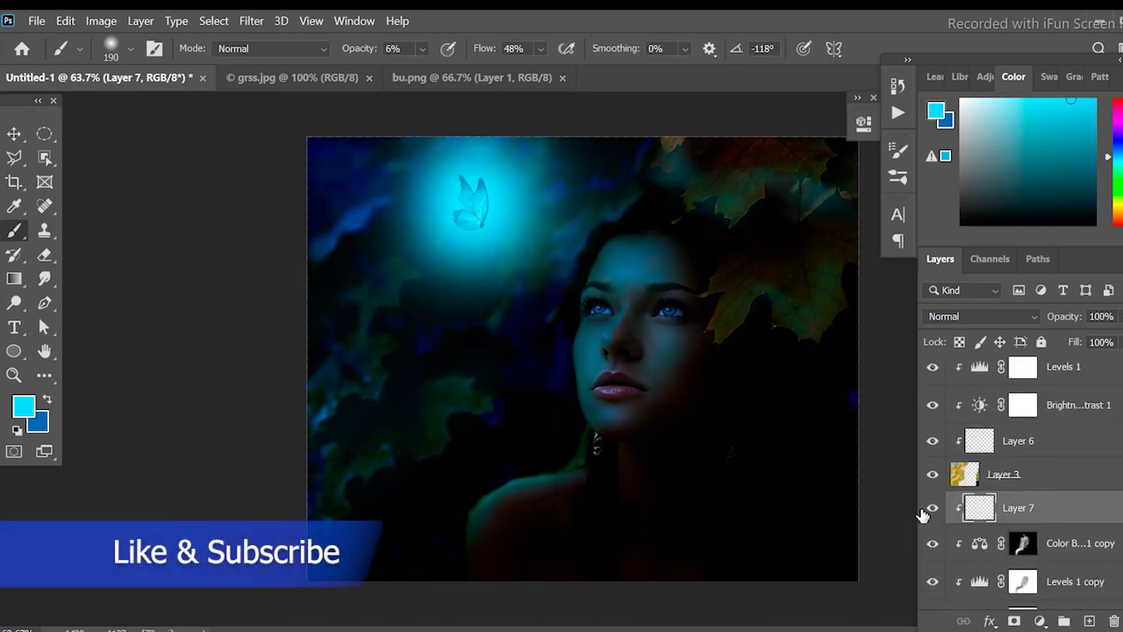
{"action": "left_click", "coordinate": [422, 48]}
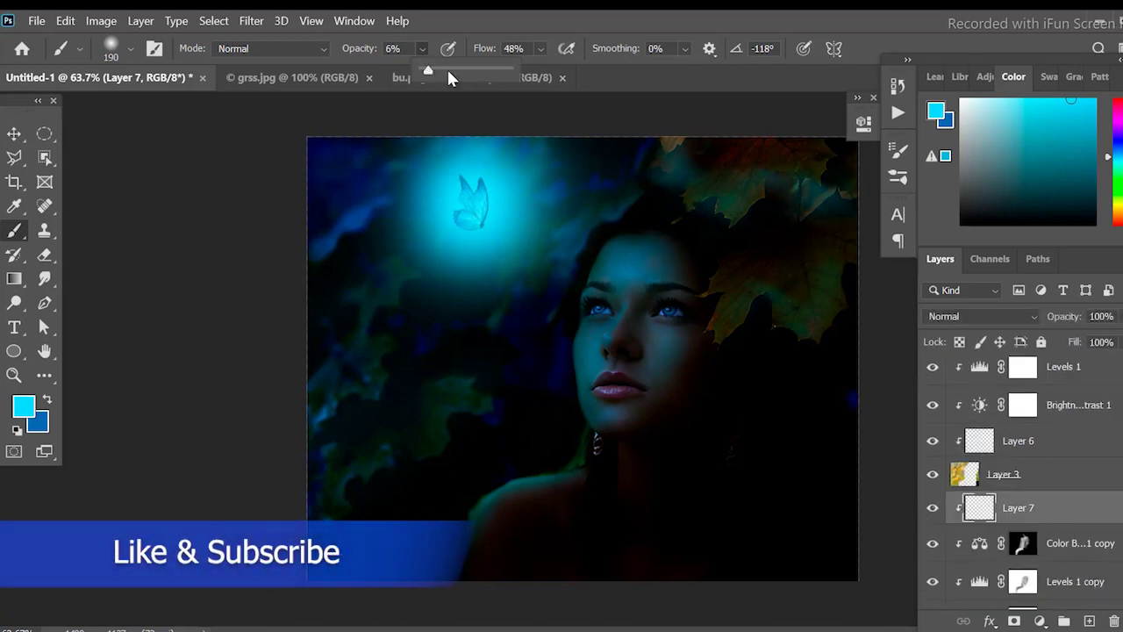
{"action": "left_click", "coordinate": [123, 49]}
{"action": "left_click_drag", "start_coordinate": [175, 111], "coordinate": [143, 112]}
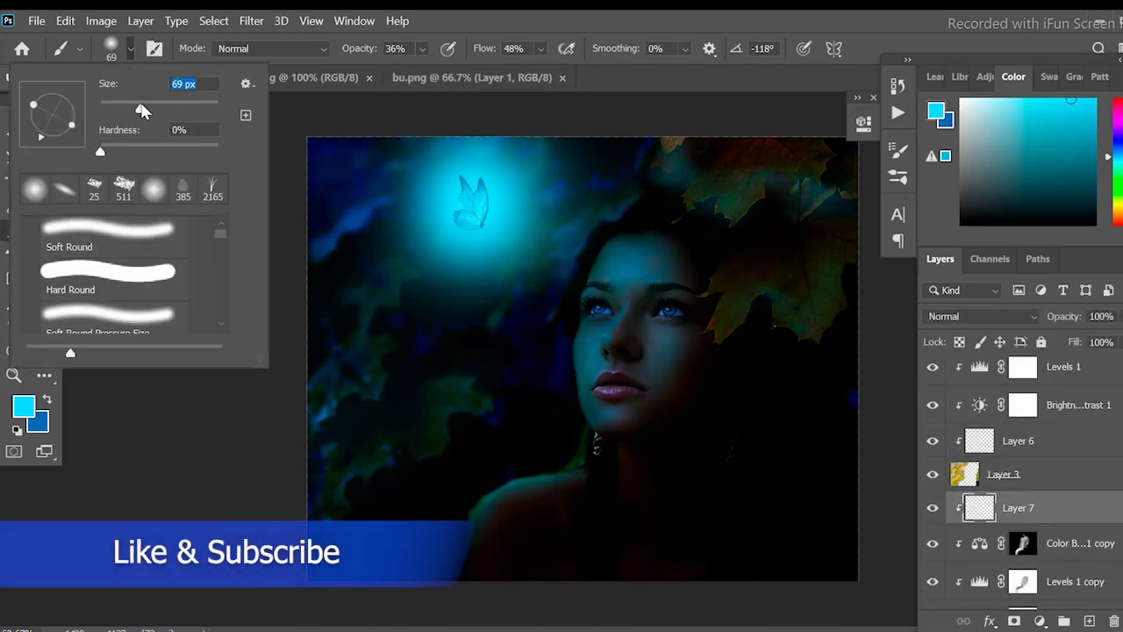
{"action": "left_click", "coordinate": [722, 286]}
{"action": "mouse_move", "coordinate": [714, 293]}
{"action": "left_mouse_down"}
{"action": "mouse_move", "coordinate": [739, 328]}
{"action": "mouse_move", "coordinate": [783, 332]}
{"action": "mouse_move", "coordinate": [837, 310]}
{"action": "mouse_move", "coordinate": [855, 251]}
{"action": "left_mouse_up"}
- Add more cyan over the right-side leaves at 114 px and fade Layer 7 to 77%
{"action": "left_click", "coordinate": [422, 50]}
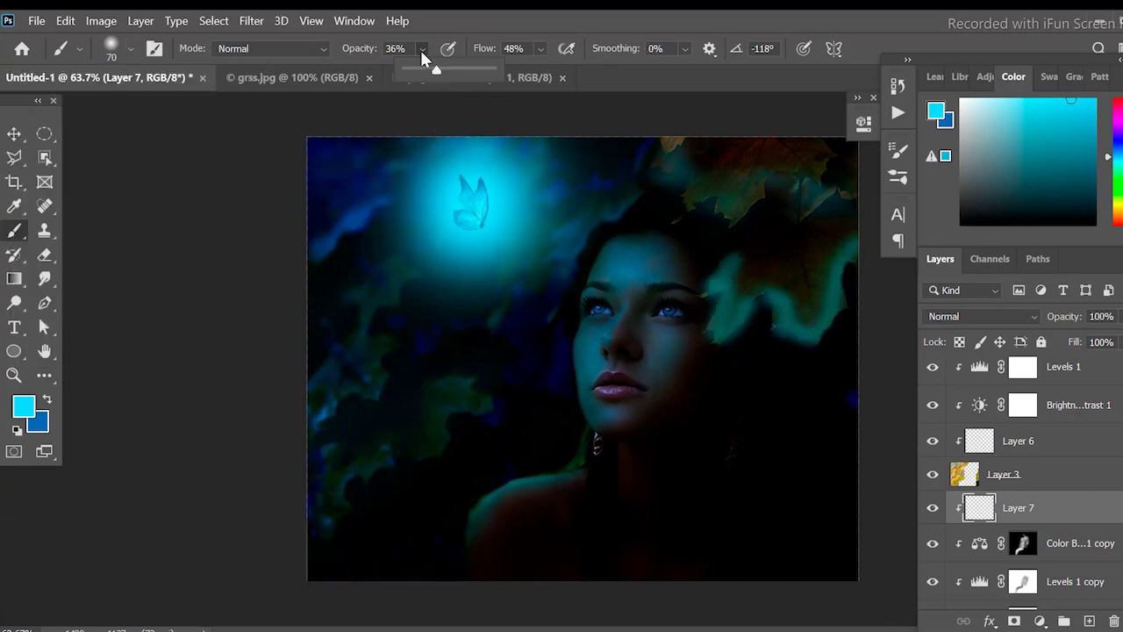
{"action": "left_click", "coordinate": [111, 48]}
{"action": "left_click_drag", "start_coordinate": [143, 112], "coordinate": [165, 112]}
{"action": "left_click", "coordinate": [790, 267]}
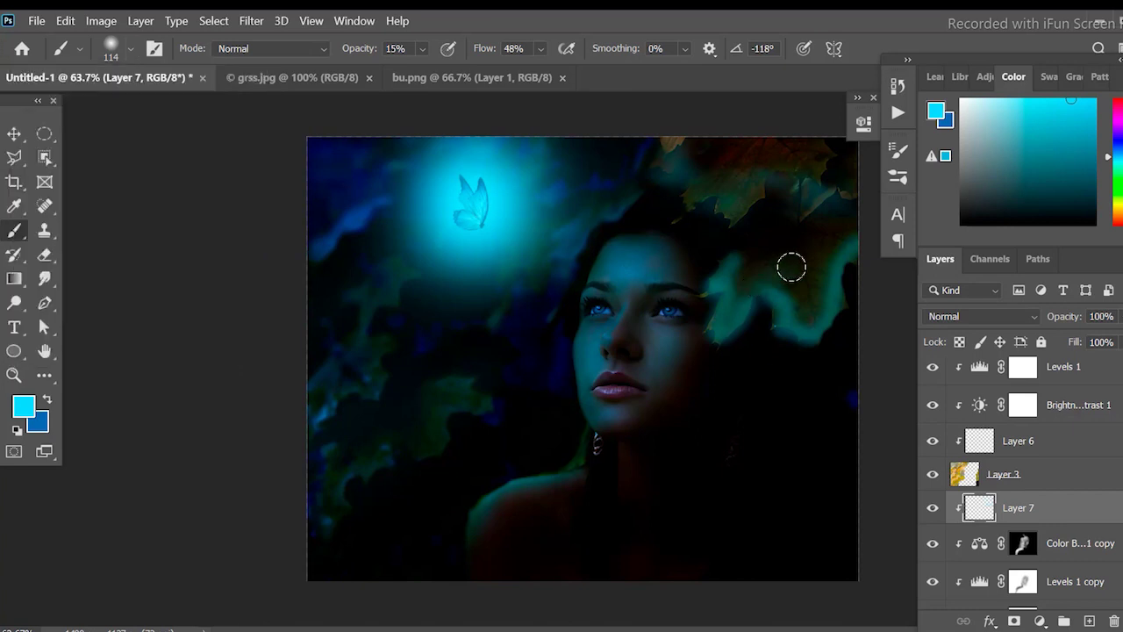
{"action": "mouse_move", "coordinate": [794, 294]}
{"action": "left_mouse_down"}
{"action": "mouse_move", "coordinate": [764, 276]}
{"action": "mouse_move", "coordinate": [802, 254]}
{"action": "mouse_move", "coordinate": [766, 284]}
{"action": "left_mouse_up"}
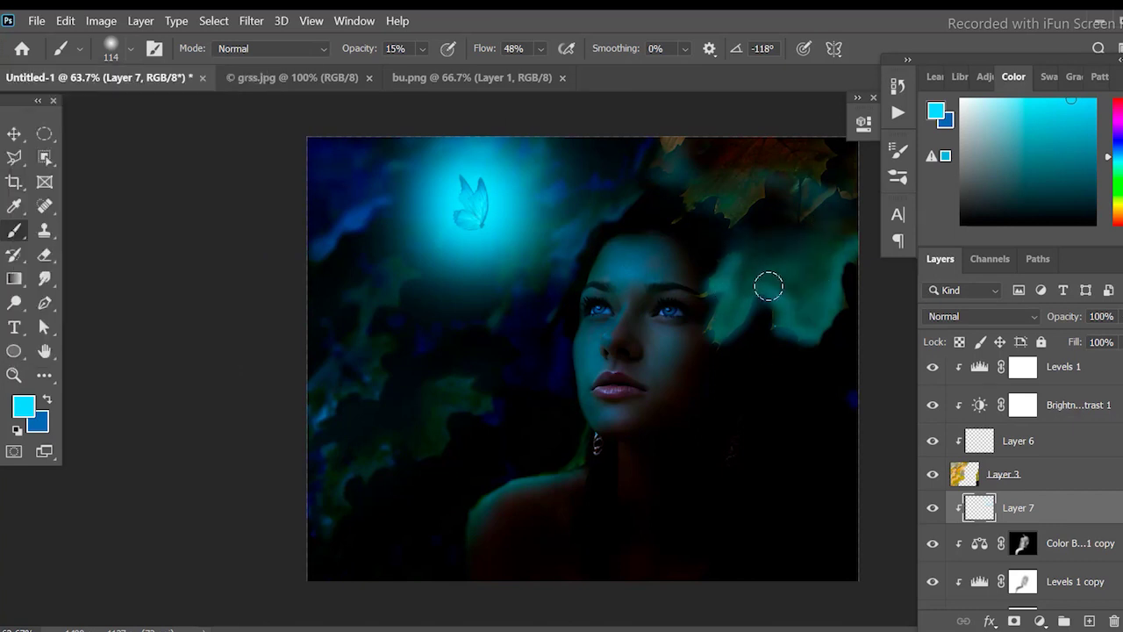
{"action": "left_click_drag", "start_coordinate": [1118, 316], "coordinate": [1115, 342]}
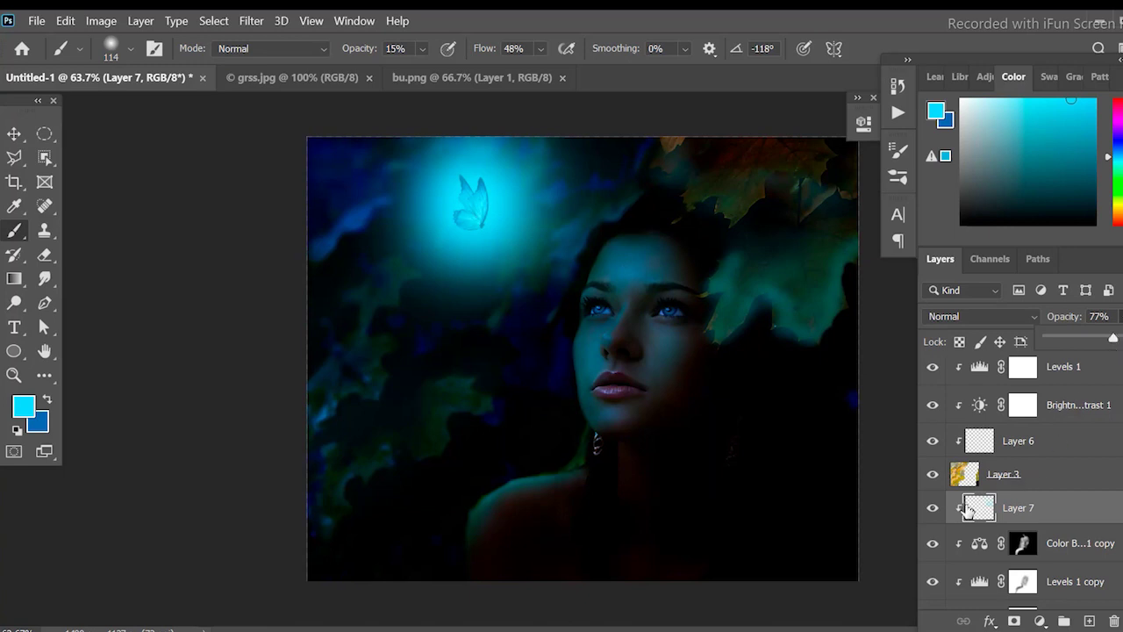
- Set Layer 7 to Screen blending at 45% opacity, then reselect Layer 1
{"action": "left_click", "coordinate": [979, 316]}
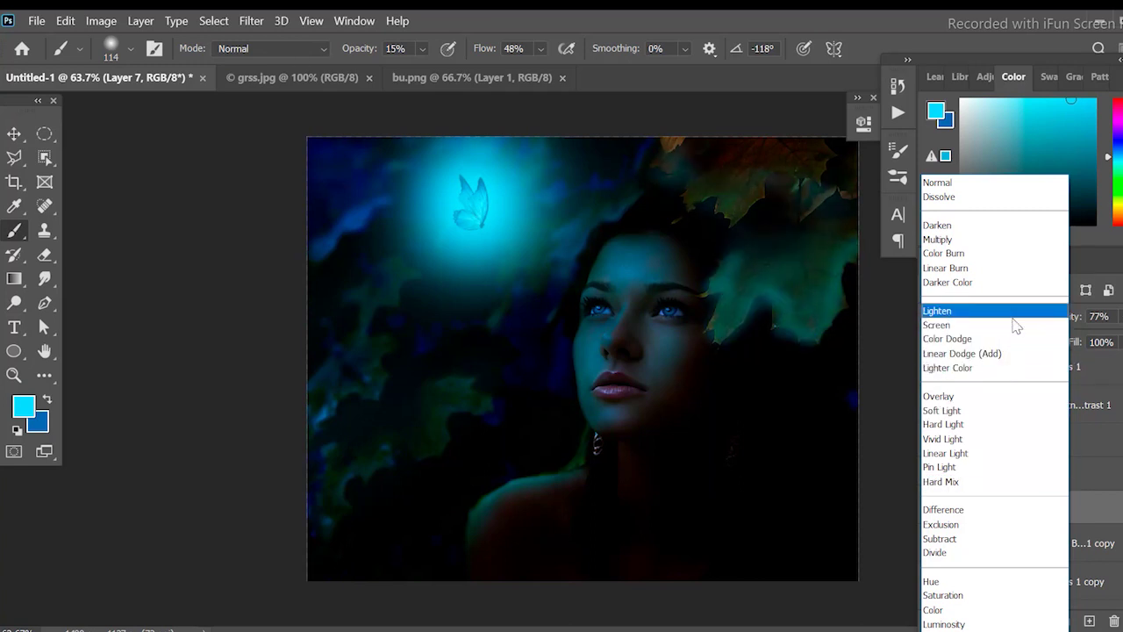
{"action": "left_click", "coordinate": [1017, 331]}
{"action": "left_click_drag", "start_coordinate": [1117, 316], "coordinate": [1088, 342]}
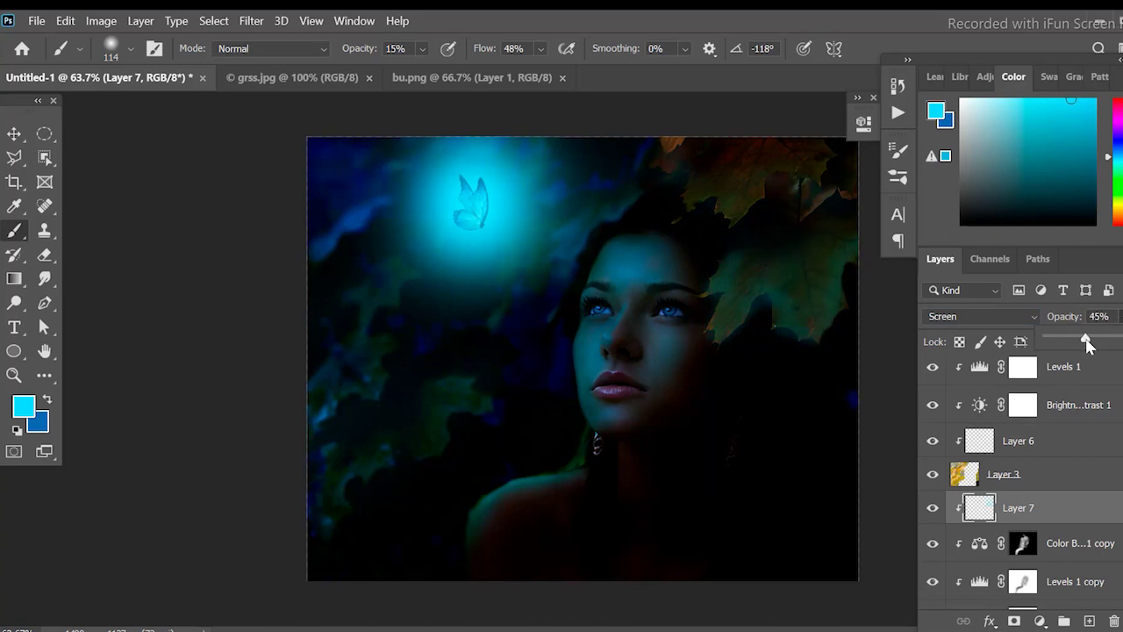
{"action": "scroll", "coordinate": [657, 388], "scroll_direction": "up", "scroll_amount": 3}
{"action": "scroll", "coordinate": [657, 351], "scroll_direction": "up", "scroll_amount": 3}
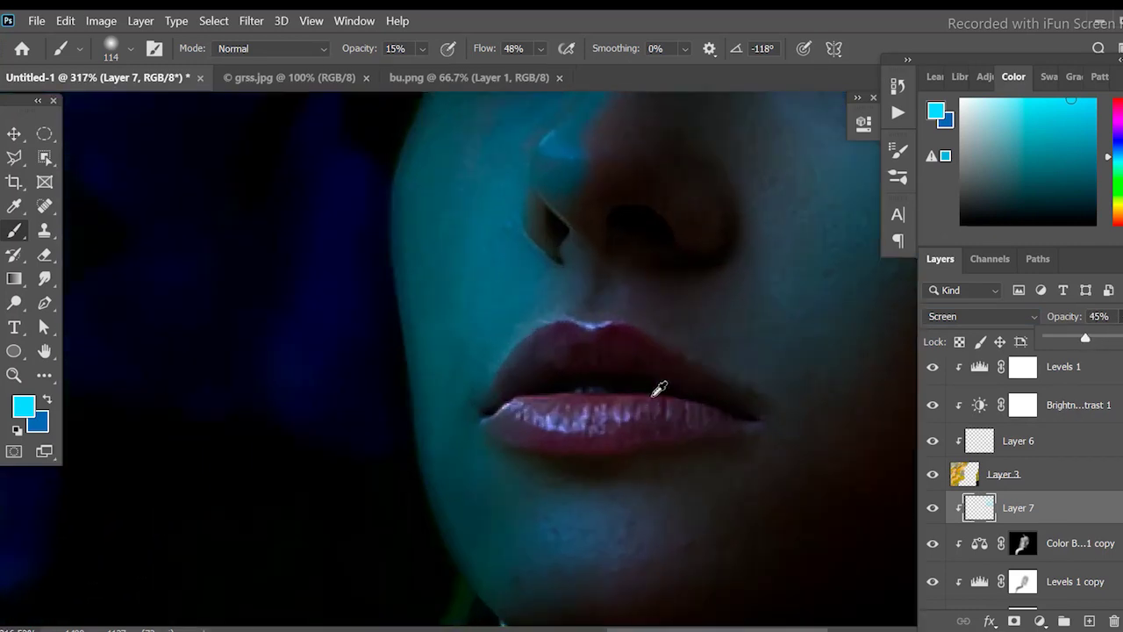
{"action": "scroll", "coordinate": [657, 319], "scroll_direction": "down", "scroll_amount": 1}
{"action": "scroll", "coordinate": [1020, 497], "scroll_direction": "down", "scroll_amount": 2}
{"action": "left_click", "coordinate": [1038, 558]}
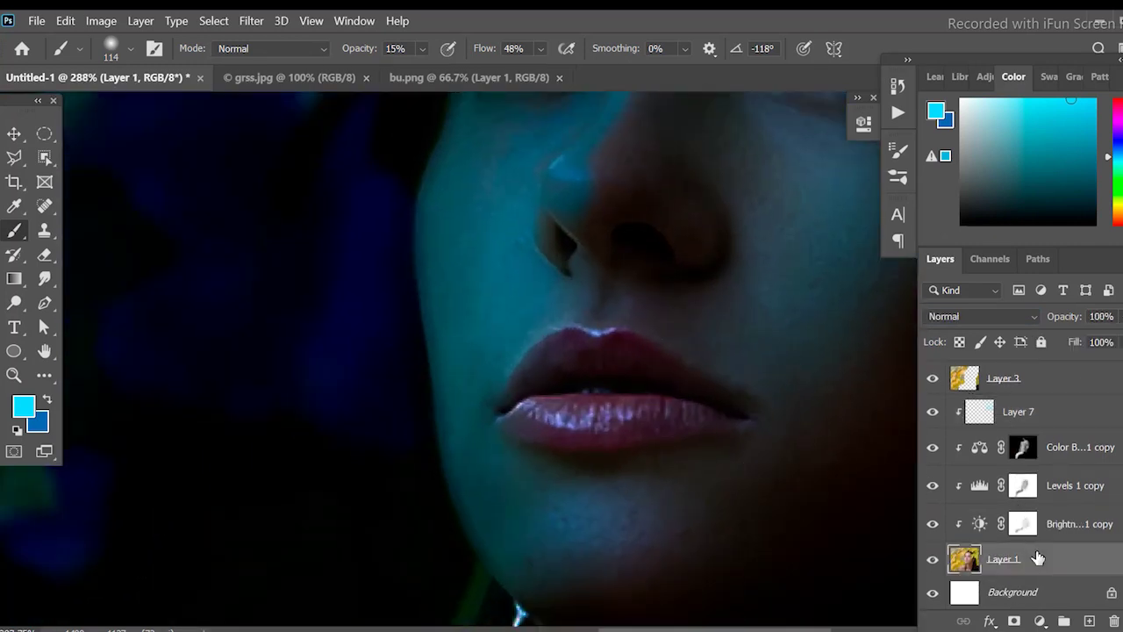
- Add a new layer above Color Balance 1 copy with a 15 px brush at about 52% opacity
{"action": "left_click", "coordinate": [1048, 442]}
{"action": "left_click", "coordinate": [1089, 620]}
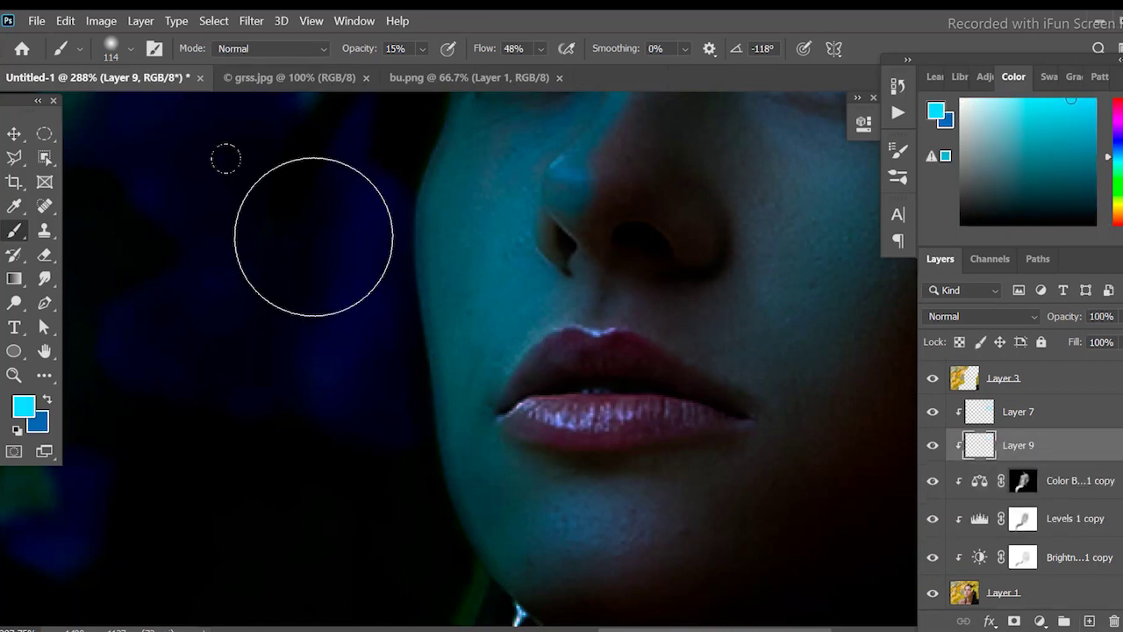
{"action": "left_click", "coordinate": [130, 48]}
{"action": "left_click_drag", "start_coordinate": [119, 104], "coordinate": [109, 111]}
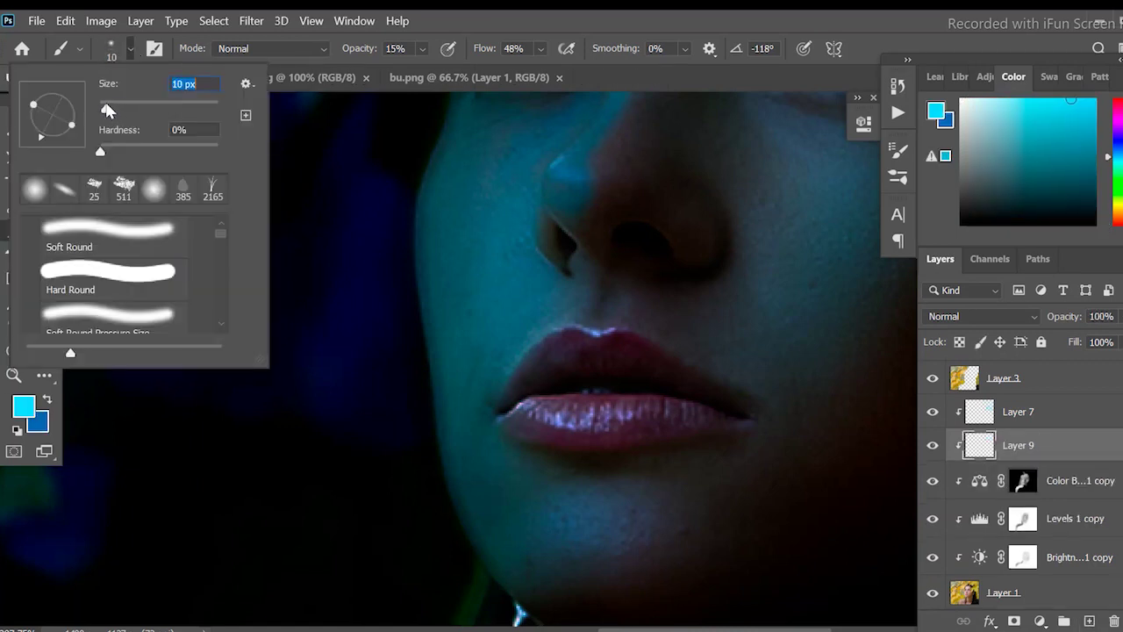
{"action": "left_click", "coordinate": [551, 425]}
{"action": "left_click_drag", "start_coordinate": [422, 48], "coordinate": [458, 73]}
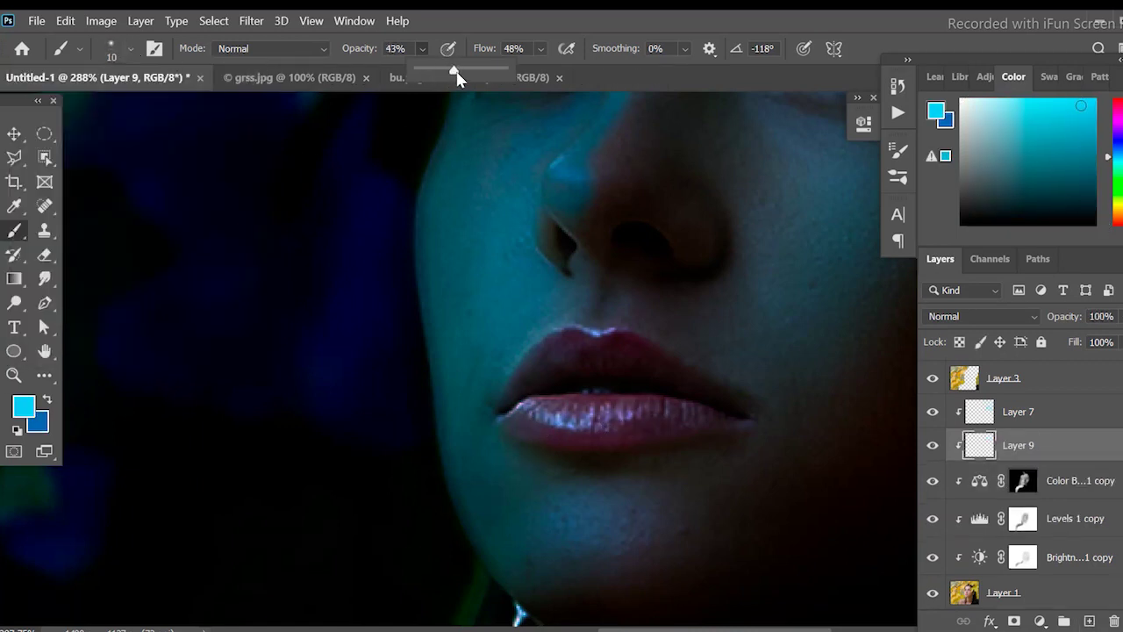
{"action": "left_click", "coordinate": [130, 49]}
{"action": "left_click_drag", "start_coordinate": [103, 111], "coordinate": [110, 111]}
- Paint cyan over both lips on Layer 9 and set it to Screen at 64% opacity
{"action": "mouse_move", "coordinate": [522, 421]}
{"action": "left_mouse_down"}
{"action": "mouse_move", "coordinate": [629, 429]}
{"action": "mouse_move", "coordinate": [715, 418]}
{"action": "mouse_move", "coordinate": [536, 409]}
{"action": "mouse_move", "coordinate": [697, 409]}
{"action": "mouse_move", "coordinate": [536, 439]}
{"action": "mouse_move", "coordinate": [549, 381]}
{"action": "mouse_move", "coordinate": [727, 402]}
{"action": "mouse_move", "coordinate": [549, 349]}
{"action": "mouse_move", "coordinate": [645, 348]}
{"action": "mouse_move", "coordinate": [526, 350]}
{"action": "left_mouse_up"}
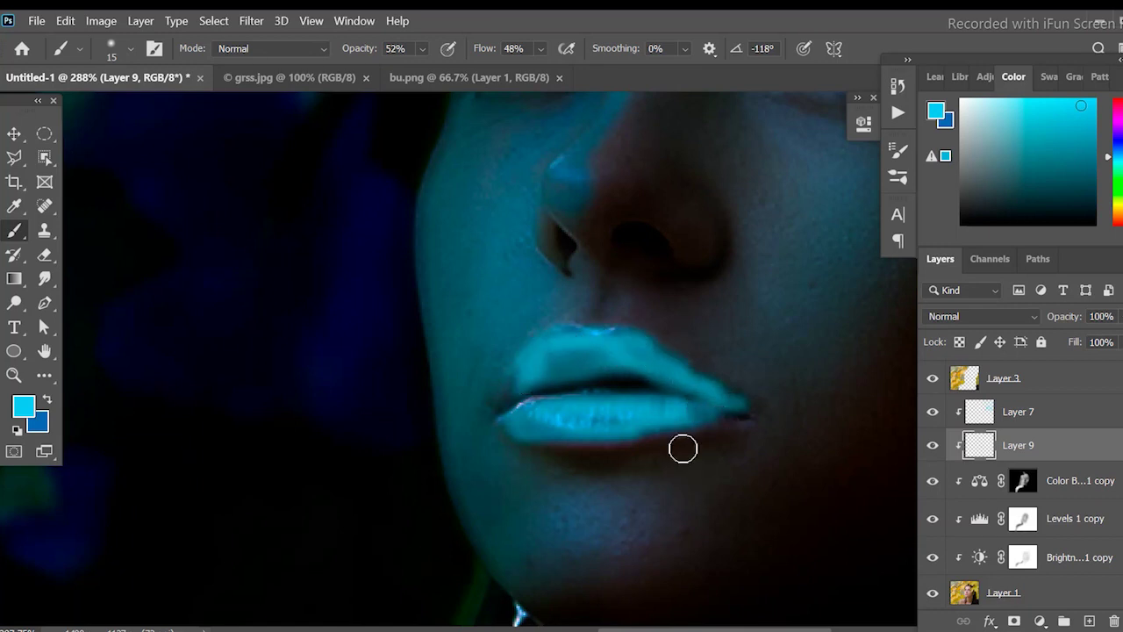
{"action": "left_click_drag", "start_coordinate": [682, 447], "coordinate": [604, 418]}
{"action": "left_click", "coordinate": [979, 317]}
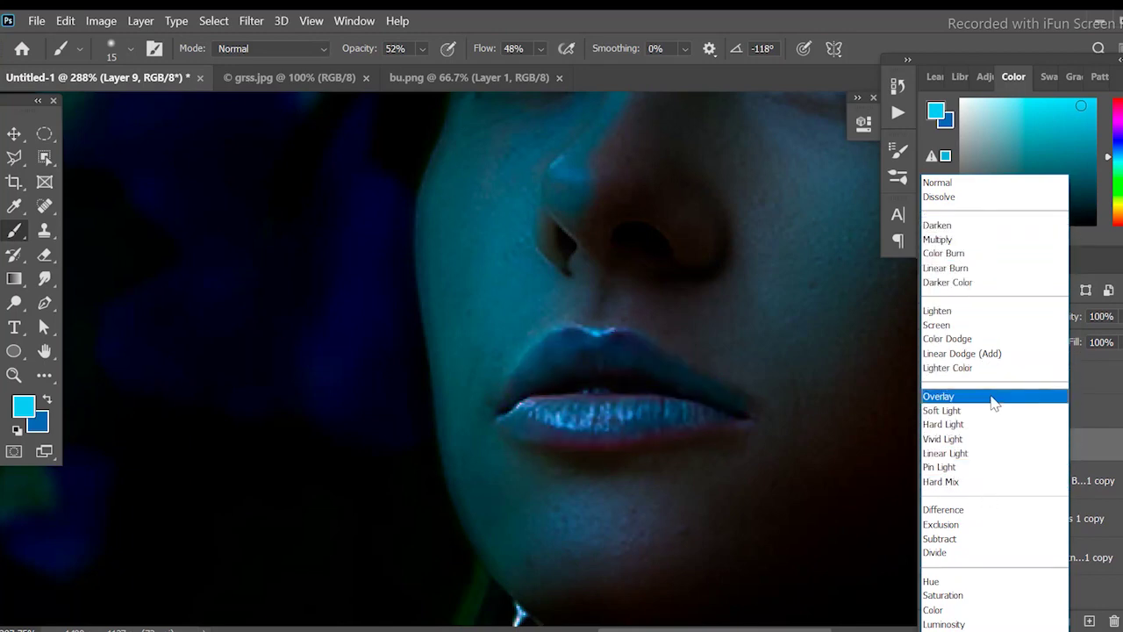
{"action": "left_click", "coordinate": [997, 326]}
{"action": "left_click", "coordinate": [1115, 316]}
{"action": "left_click_drag", "start_coordinate": [1086, 341], "coordinate": [1103, 341]}
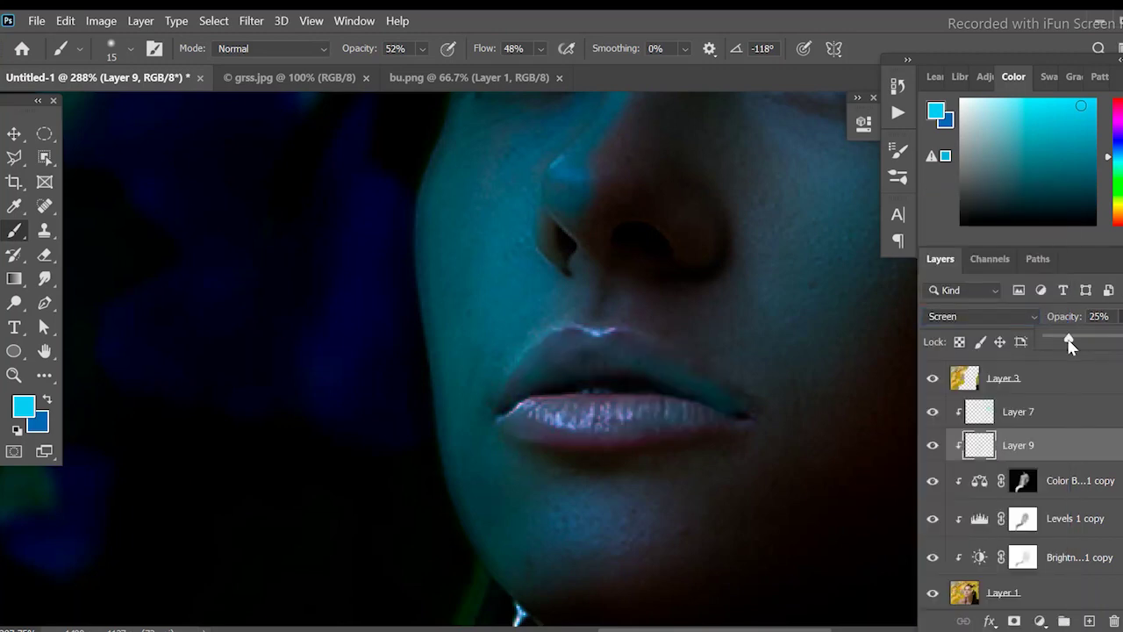
- Toggle the lip highlights to compare before and after, then zoom in on the face
{"action": "key", "text": "ctrl+0"}
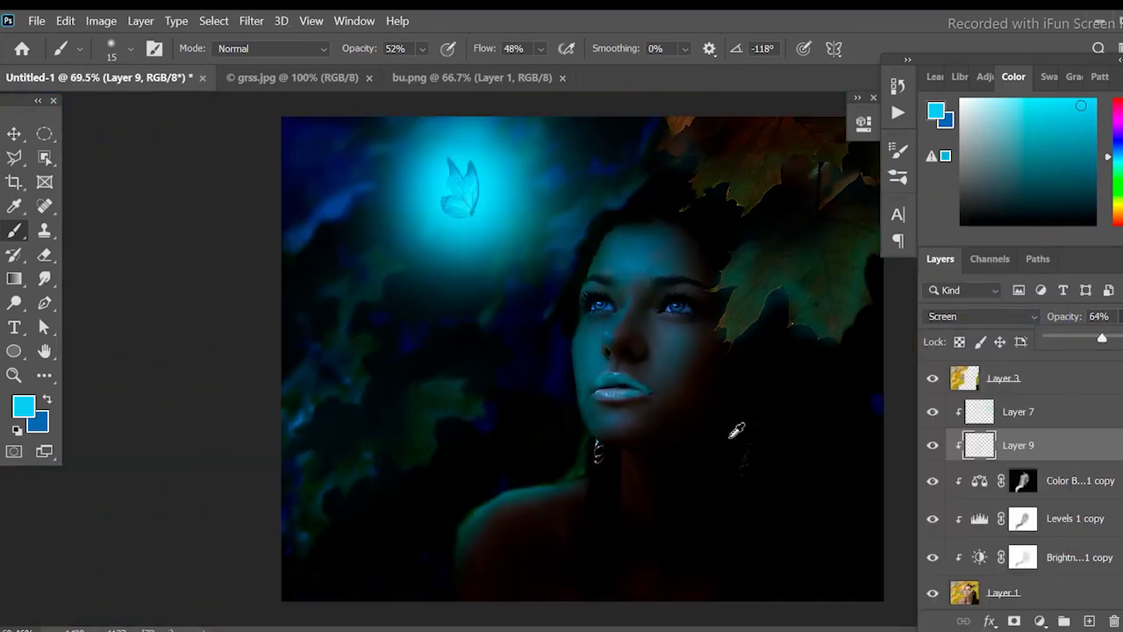
{"action": "left_click", "coordinate": [932, 446]}
{"action": "left_click", "coordinate": [931, 446]}
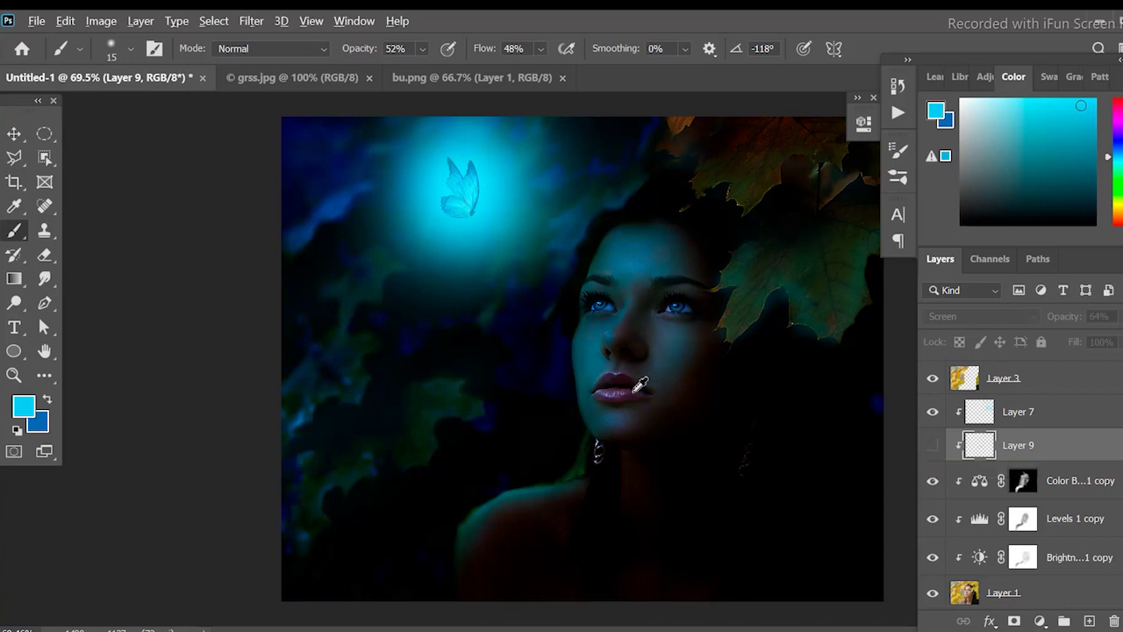
{"action": "key", "text": "ctrl+plus"}
- Erase the strong cyan highlight from the lips
{"action": "left_click", "coordinate": [46, 258]}
{"action": "left_click_drag", "start_coordinate": [535, 386], "coordinate": [602, 377]}
{"action": "left_click_drag", "start_coordinate": [544, 351], "coordinate": [649, 368]}
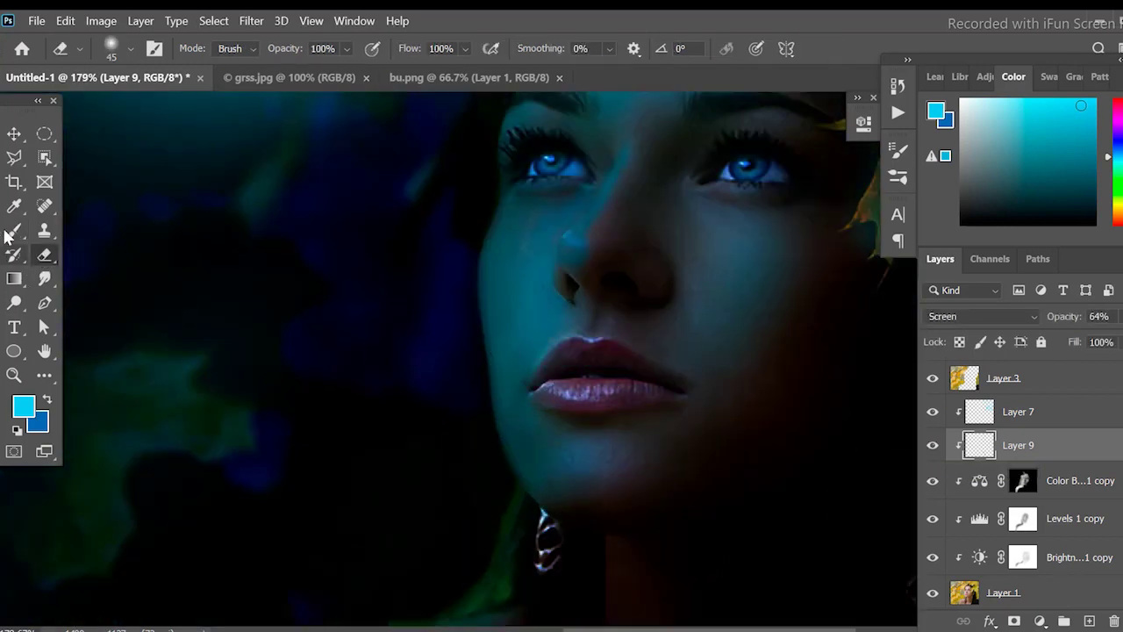
- Repaint a faint, soft cyan shine on the lower lip at 13% brush opacity
{"action": "key", "text": "b"}
{"action": "left_click", "coordinate": [422, 48]}
{"action": "left_click_drag", "start_coordinate": [444, 70], "coordinate": [405, 69]}
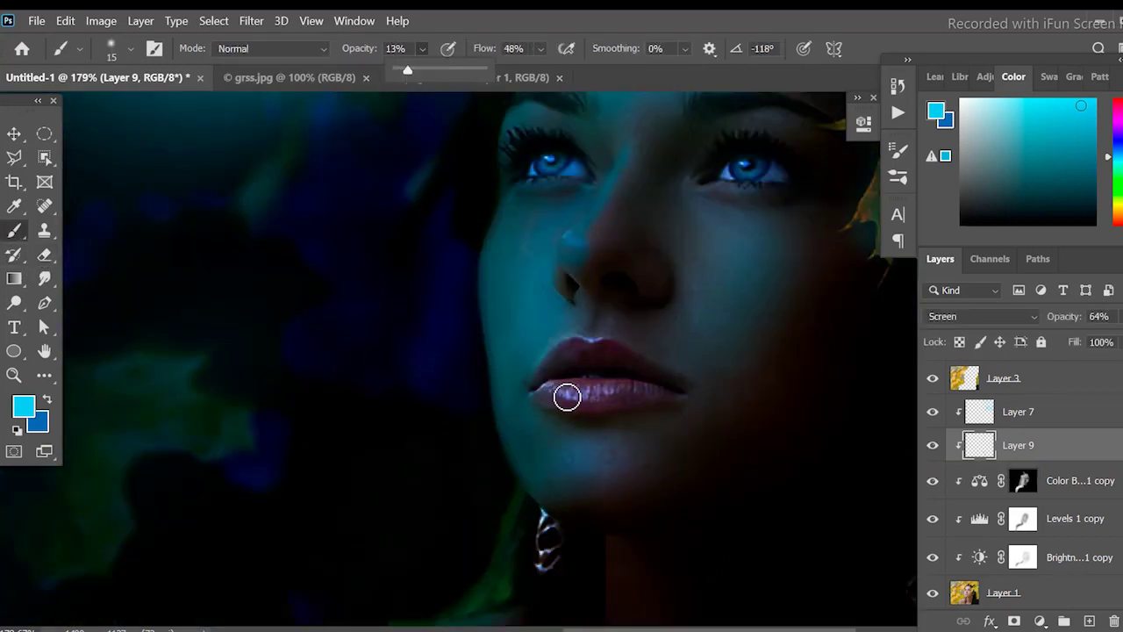
{"action": "mouse_move", "coordinate": [567, 394]}
{"action": "left_mouse_down"}
{"action": "mouse_move", "coordinate": [629, 389]}
{"action": "mouse_move", "coordinate": [652, 401]}
{"action": "mouse_move", "coordinate": [583, 405]}
{"action": "left_mouse_up"}
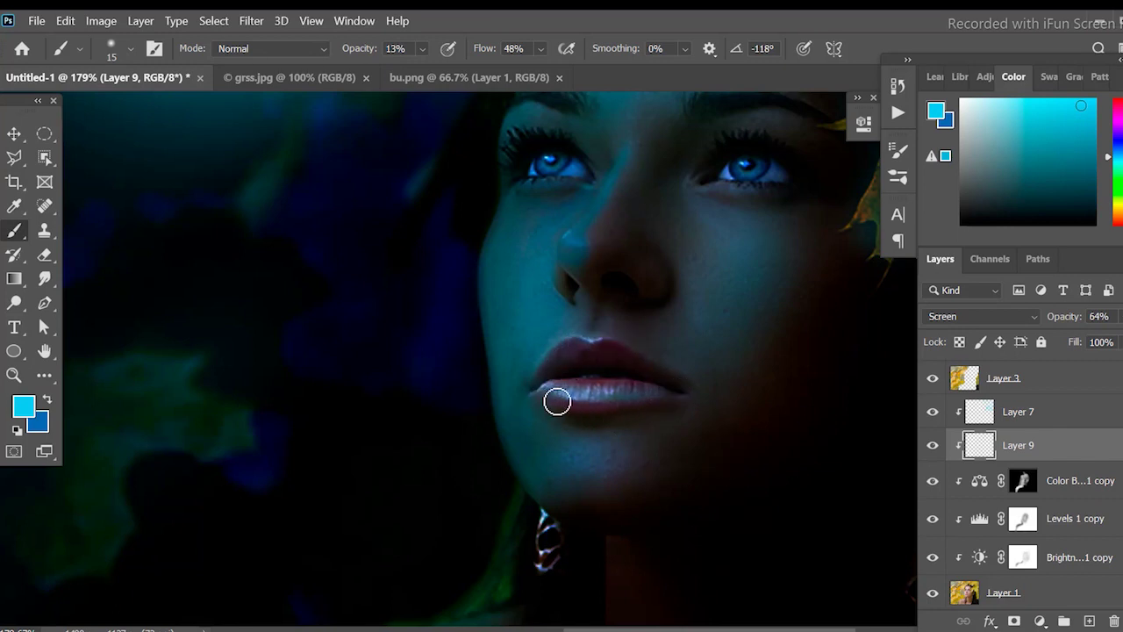
{"action": "scroll", "coordinate": [583, 553], "scroll_direction": "down", "scroll_amount": 3, "text": "alt"}
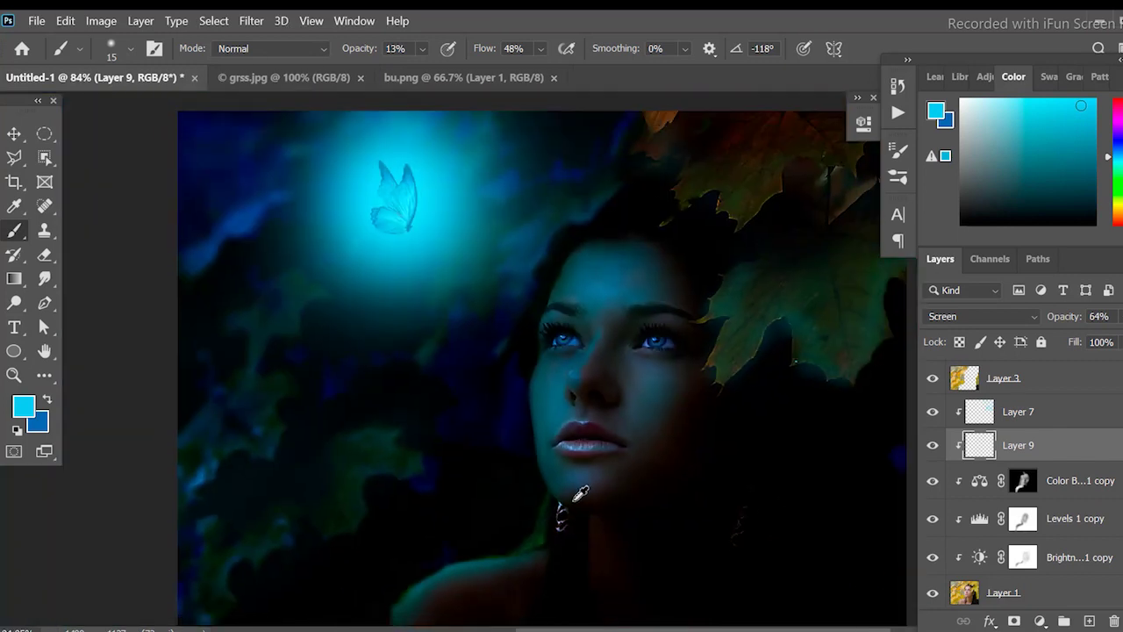
{"action": "scroll", "coordinate": [581, 494], "scroll_direction": "down", "scroll_amount": 2, "text": "alt"}
{"action": "scroll", "coordinate": [581, 494], "scroll_direction": "down", "scroll_amount": 1, "text": "alt"}
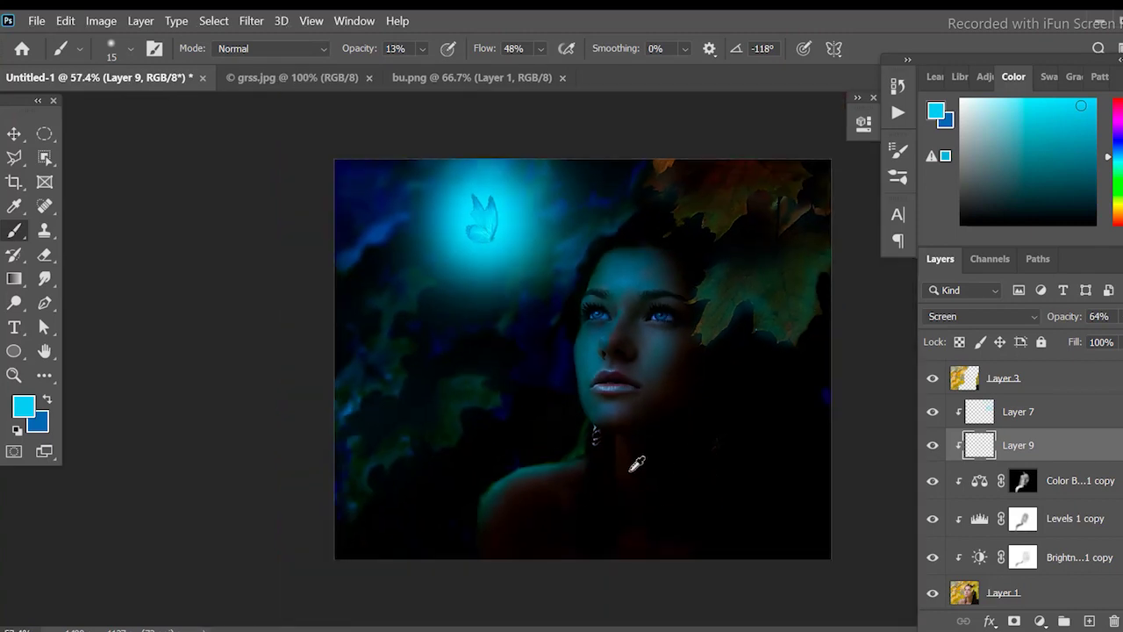
{"action": "scroll", "coordinate": [637, 464], "scroll_direction": "up", "scroll_amount": 4, "text": "alt"}
{"action": "scroll", "coordinate": [750, 581], "scroll_direction": "down", "scroll_amount": 3, "text": "alt"}
- Add a new layer clipped to the portrait and move it just above Layer 1
{"action": "left_click", "coordinate": [1018, 586]}
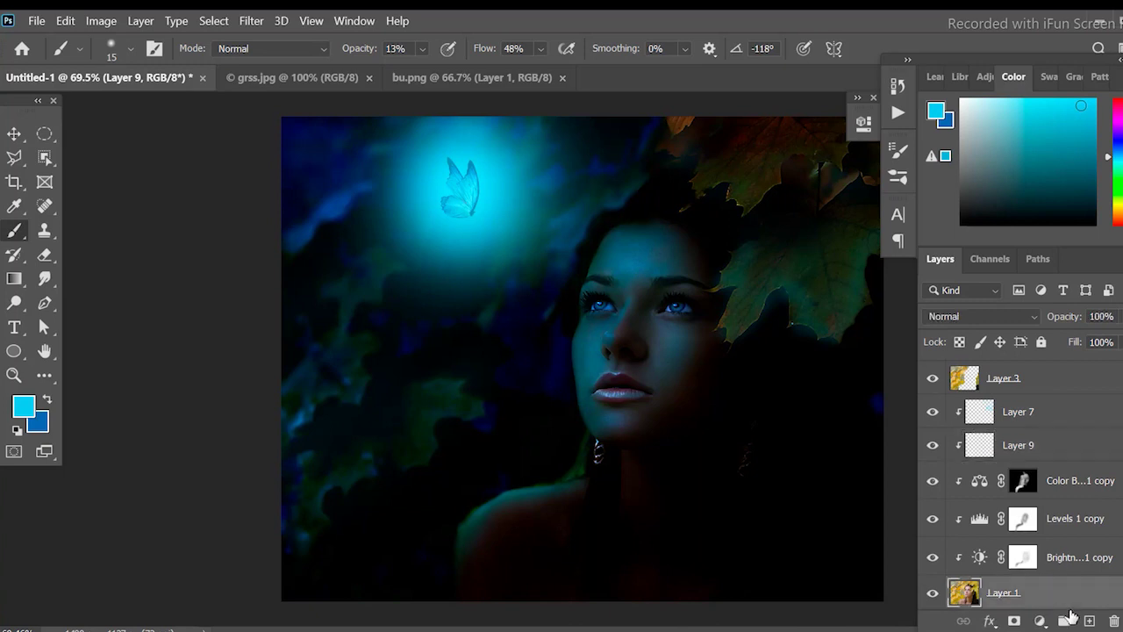
{"action": "left_click", "coordinate": [1089, 620]}
{"action": "left_click_drag", "start_coordinate": [1032, 218], "coordinate": [962, 223]}
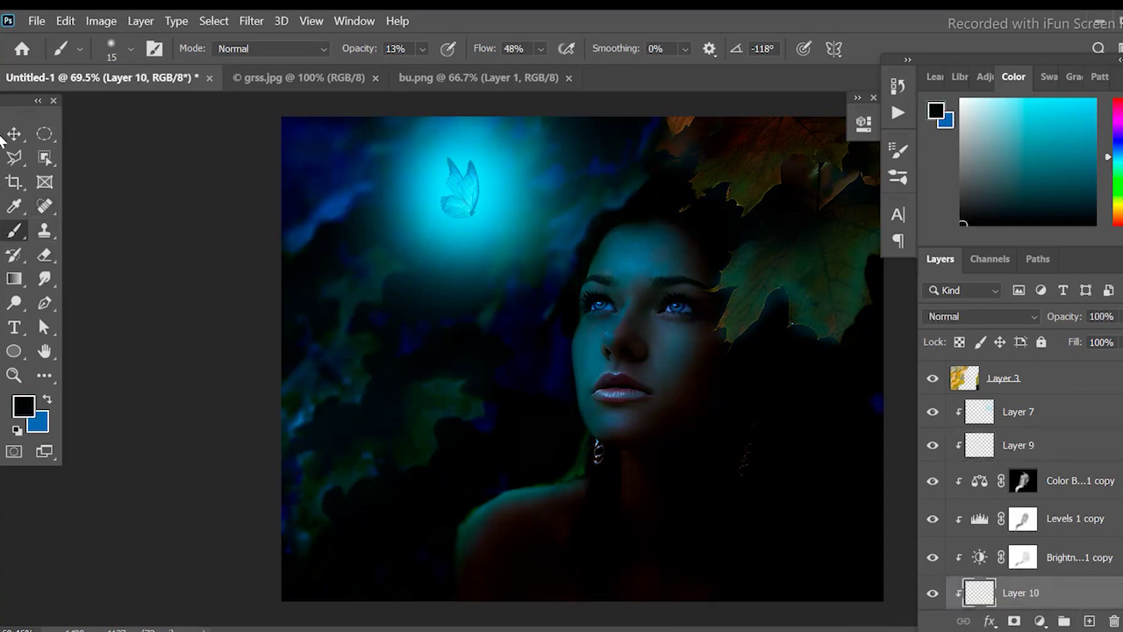
- Resize the soft brush to 36 px, then to 127 px
{"action": "left_click", "coordinate": [130, 54]}
{"action": "left_click_drag", "start_coordinate": [130, 107], "coordinate": [138, 107]}
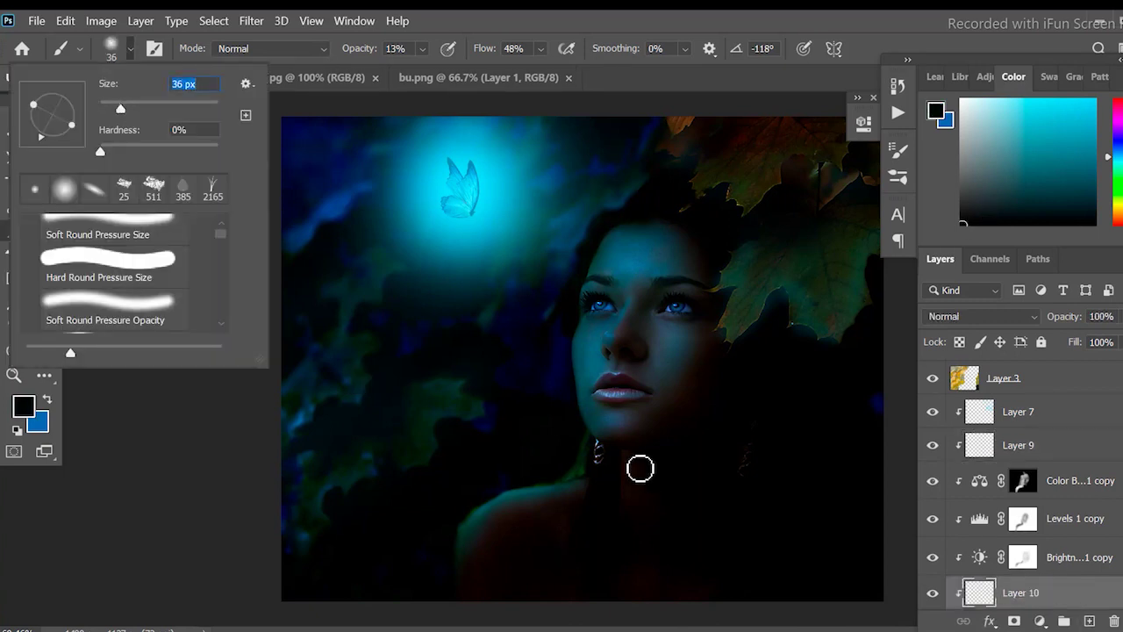
{"action": "left_click", "coordinate": [639, 474]}
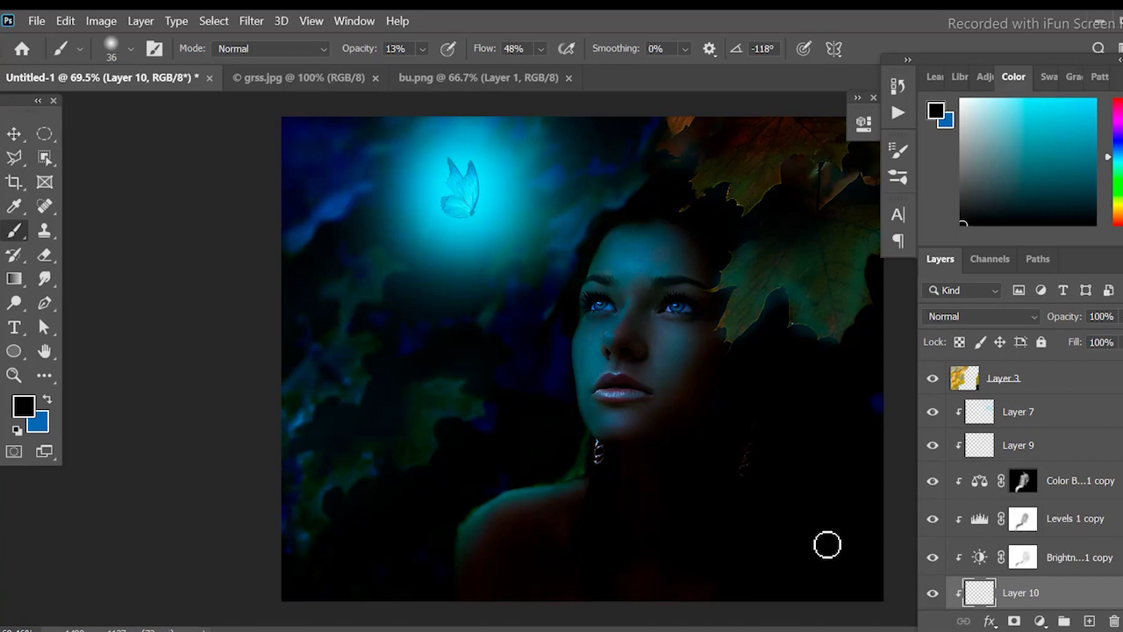
{"action": "left_click", "coordinate": [130, 48]}
{"action": "type", "text": "127"}
{"action": "key", "text": "Return"}
- Select Layer 6 for painting and set the brush size to 1457 px
{"action": "scroll", "coordinate": [988, 527], "scroll_direction": "down", "scroll_amount": 5}
{"action": "scroll", "coordinate": [1000, 499], "scroll_direction": "down", "scroll_amount": 3}
{"action": "left_click", "coordinate": [955, 507]}
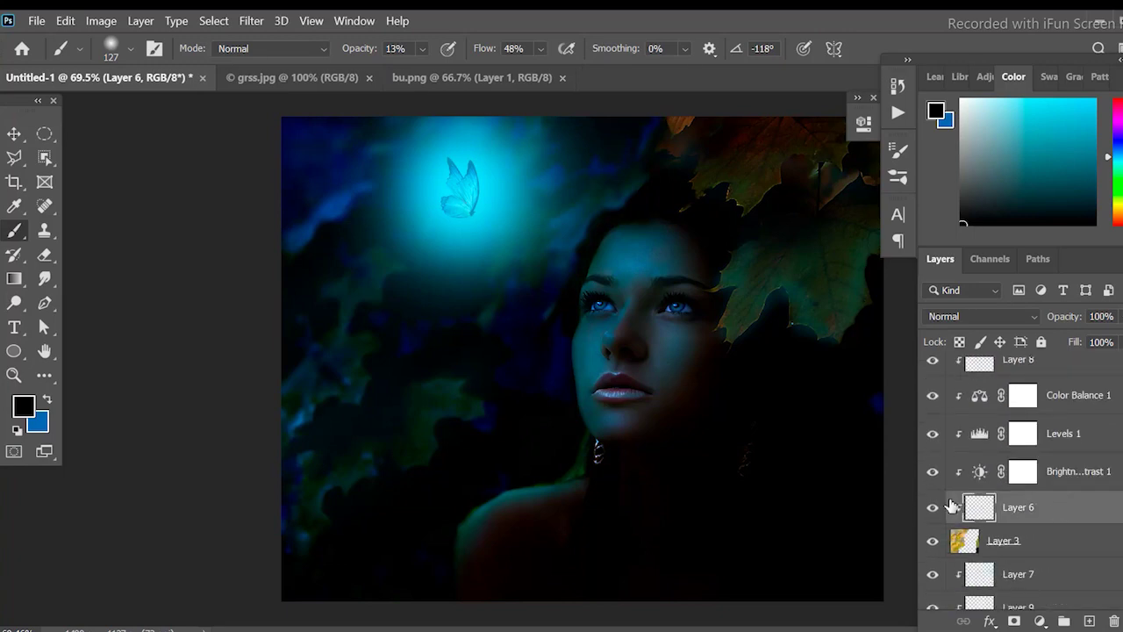
{"action": "left_click", "coordinate": [130, 49]}
{"action": "left_click", "coordinate": [130, 48]}
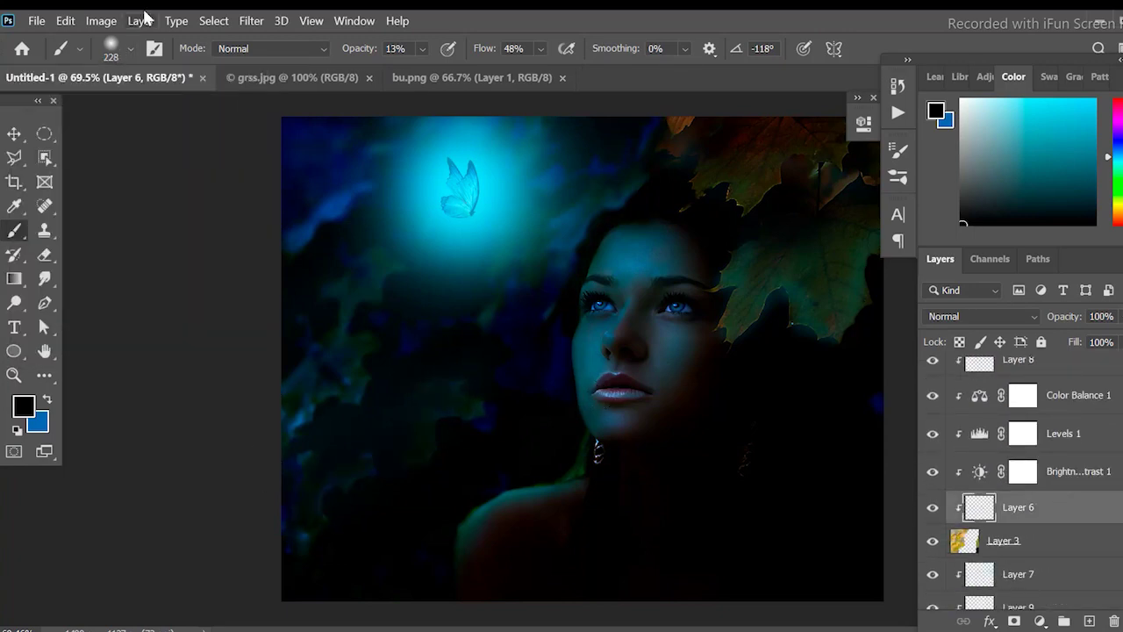
{"action": "type", "text": "1457"}
{"action": "key", "text": "Return"}
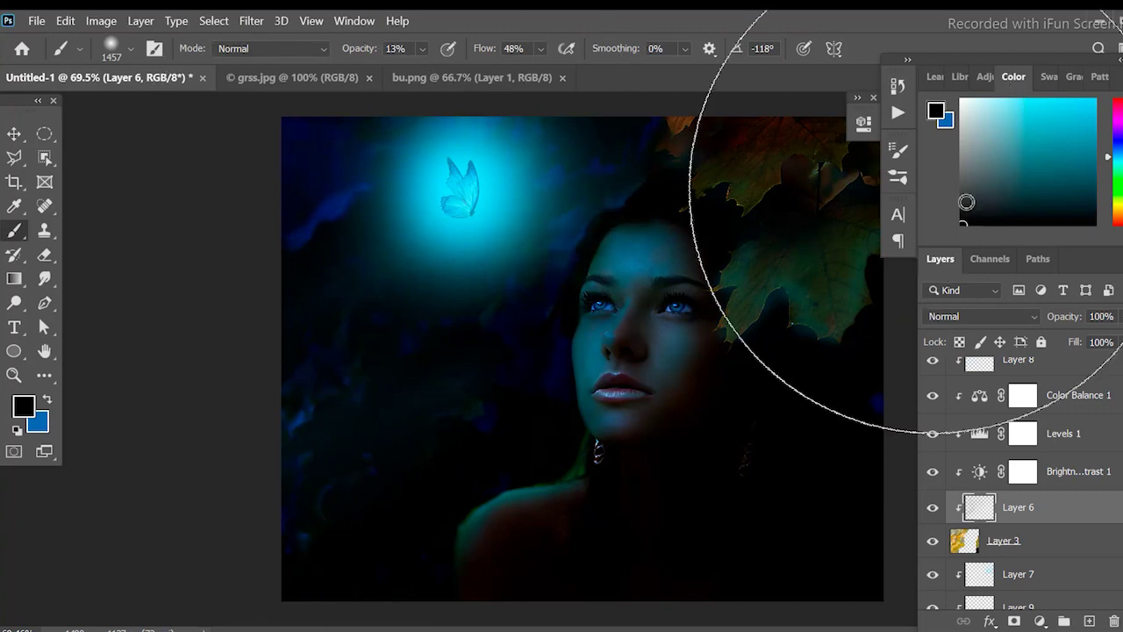
- Select Layer 10 for painting and set the brush size to 338 px
{"action": "scroll", "coordinate": [1033, 551], "scroll_direction": "down", "scroll_amount": 5}
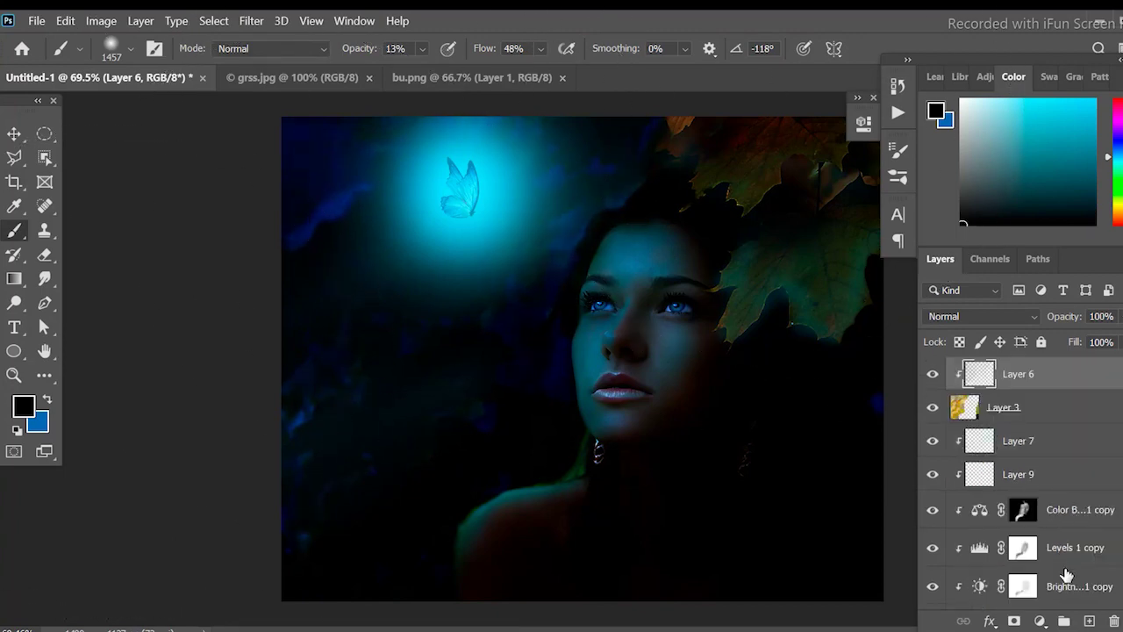
{"action": "left_click", "coordinate": [1060, 529]}
{"action": "left_click", "coordinate": [130, 48]}
{"action": "mouse_move", "coordinate": [202, 110]}
{"action": "left_mouse_down"}
{"action": "mouse_move", "coordinate": [183, 109]}
{"action": "mouse_move", "coordinate": [201, 112]}
{"action": "left_mouse_up"}
{"action": "key", "text": "Return"}
{"action": "scroll", "coordinate": [680, 219], "scroll_direction": "down", "scroll_amount": 3}
{"action": "left_click", "coordinate": [129, 49]}
{"action": "key", "text": "Return"}
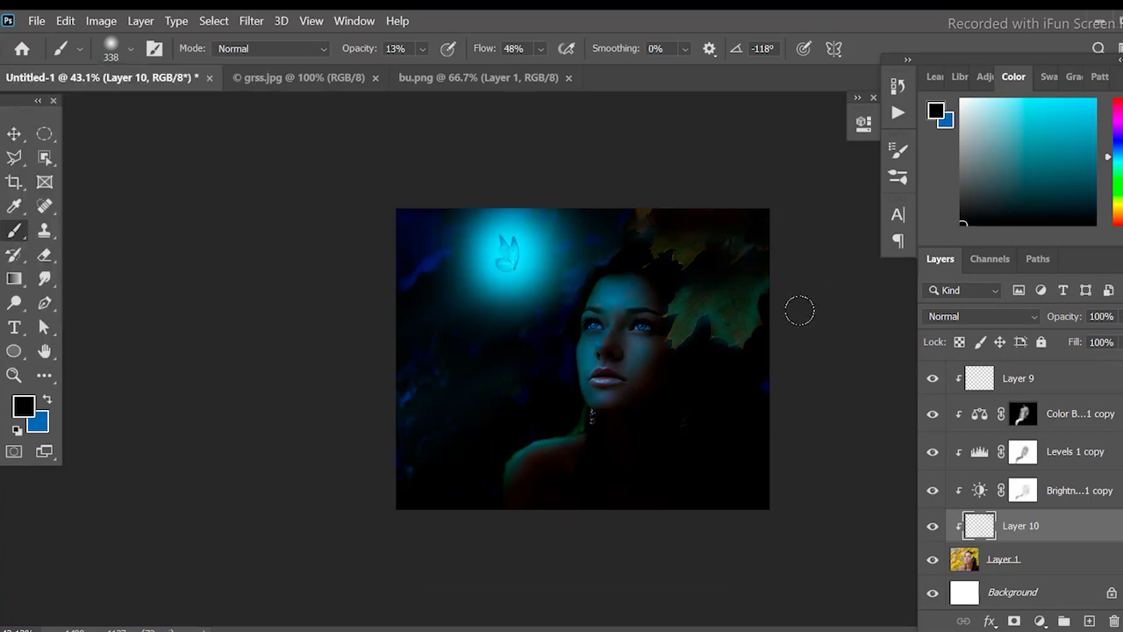
{"action": "scroll", "coordinate": [587, 324], "scroll_direction": "up", "scroll_amount": 5}
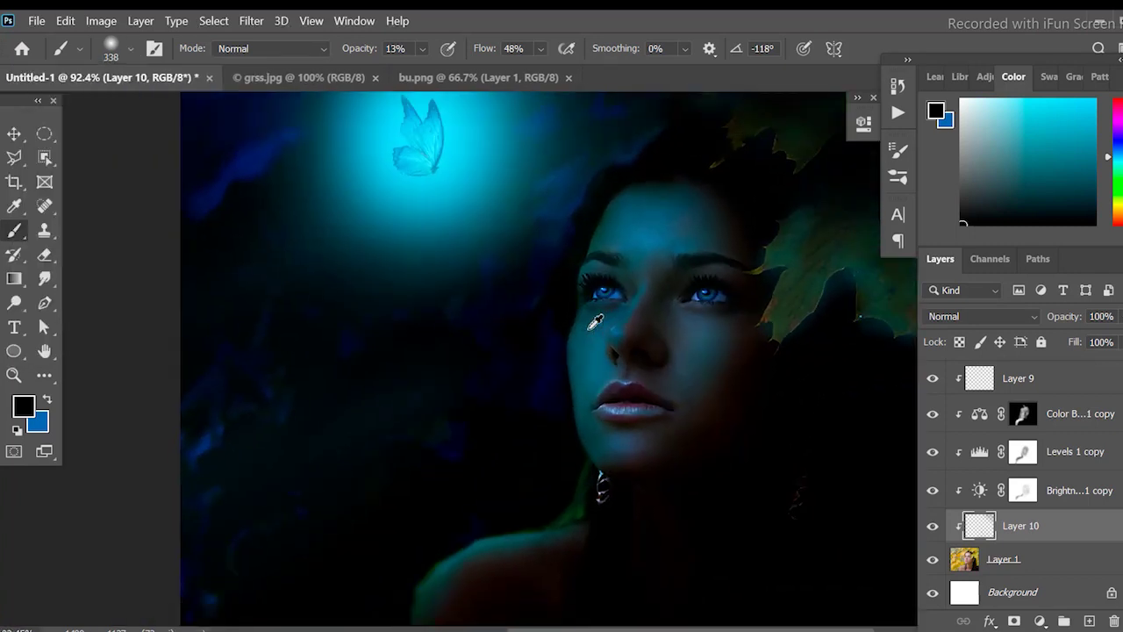
{"action": "scroll", "coordinate": [595, 322], "scroll_direction": "down", "scroll_amount": 1}
{"action": "scroll", "coordinate": [594, 322], "scroll_direction": "down", "scroll_amount": 1}
{"action": "scroll", "coordinate": [595, 322], "scroll_direction": "down", "scroll_amount": 1}
{"action": "scroll", "coordinate": [1028, 438], "scroll_direction": "up", "scroll_amount": 3}
- Above Layer 2, add a Solid Color fill layer in #098ff7
{"action": "scroll", "coordinate": [1029, 352], "scroll_direction": "up", "scroll_amount": 3}
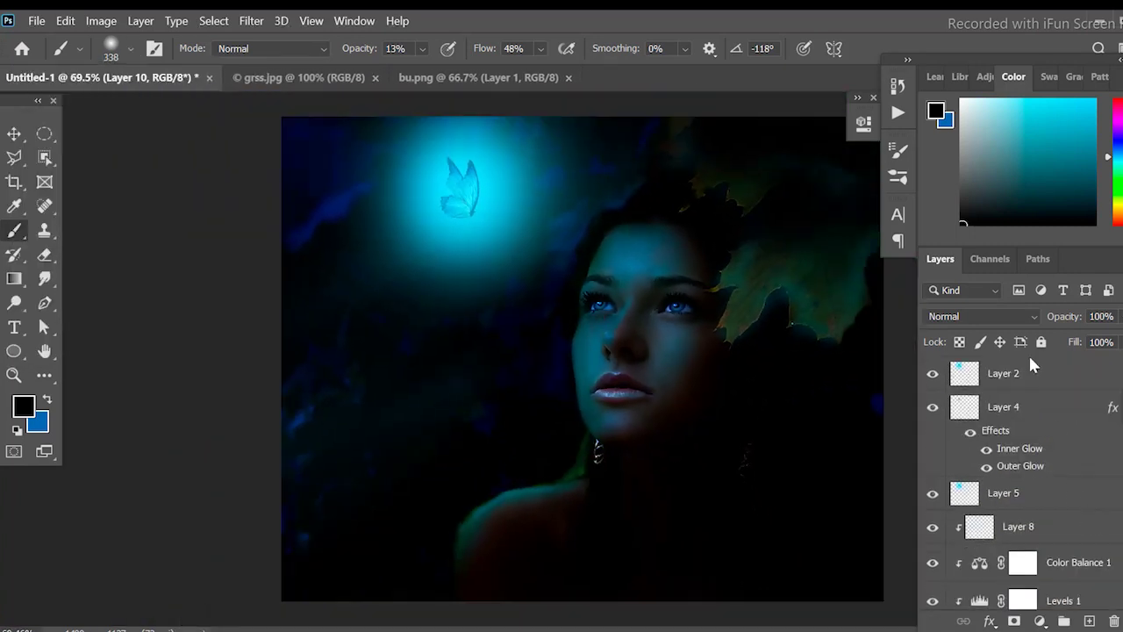
{"action": "left_click", "coordinate": [1022, 376]}
{"action": "left_click", "coordinate": [1090, 621]}
{"action": "left_click", "coordinate": [1039, 621]}
{"action": "left_click", "coordinate": [1069, 290]}
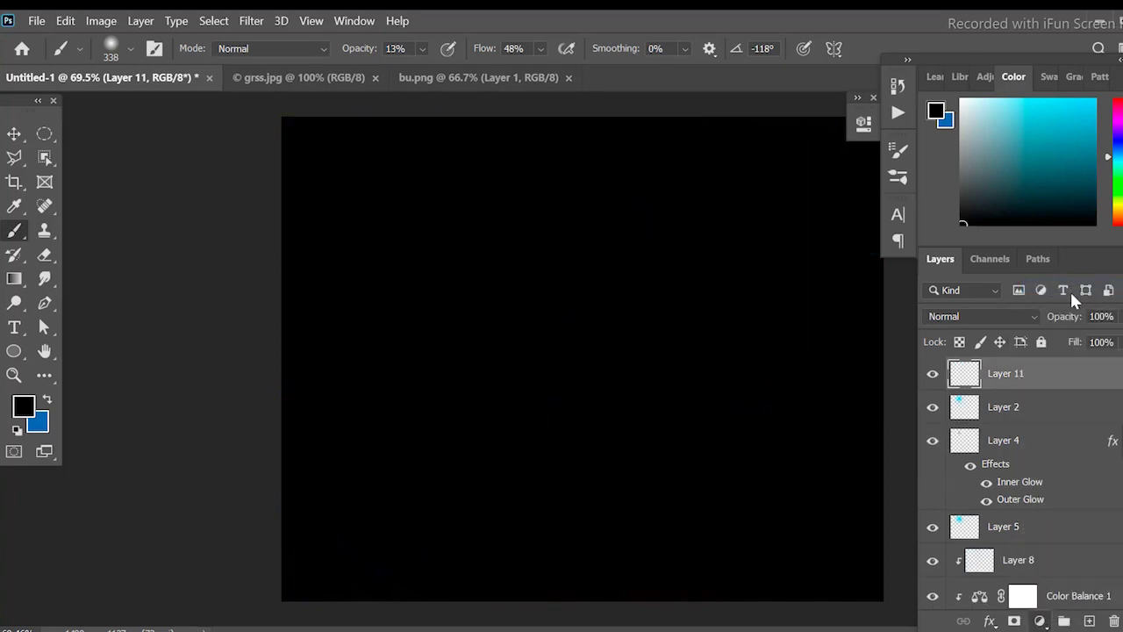
{"action": "type", "text": "098ff7"}
{"action": "key", "text": "Return"}
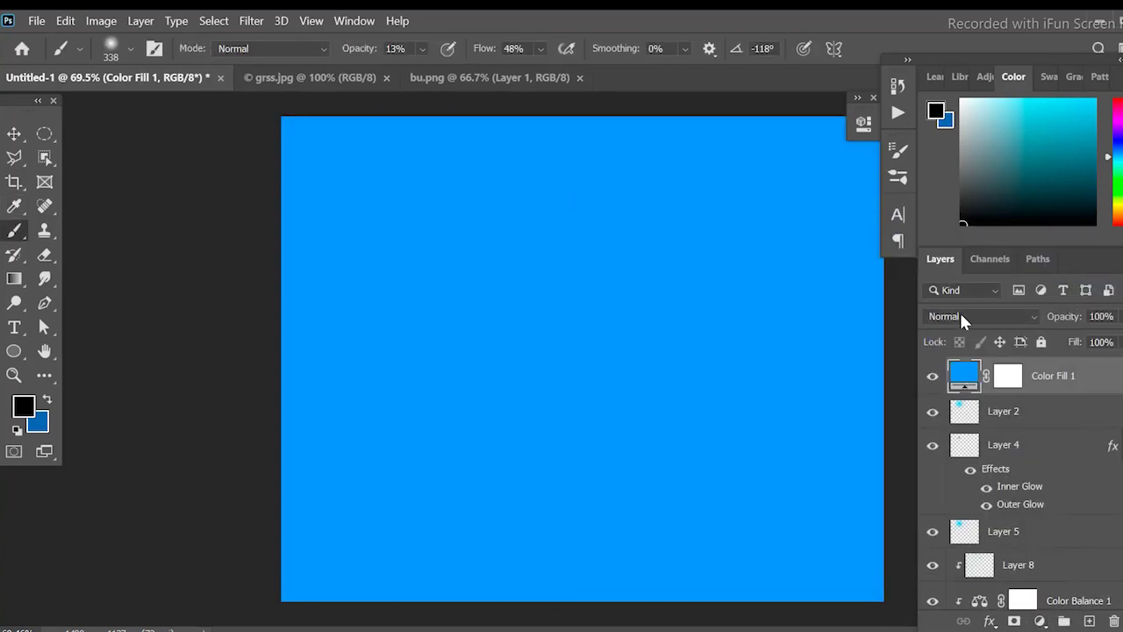
- Lower the blue fill's opacity and try Color Burn, Linear Dodge, Screen and Color Dodge blends
{"action": "left_click", "coordinate": [960, 312]}
{"action": "left_click", "coordinate": [946, 246]}
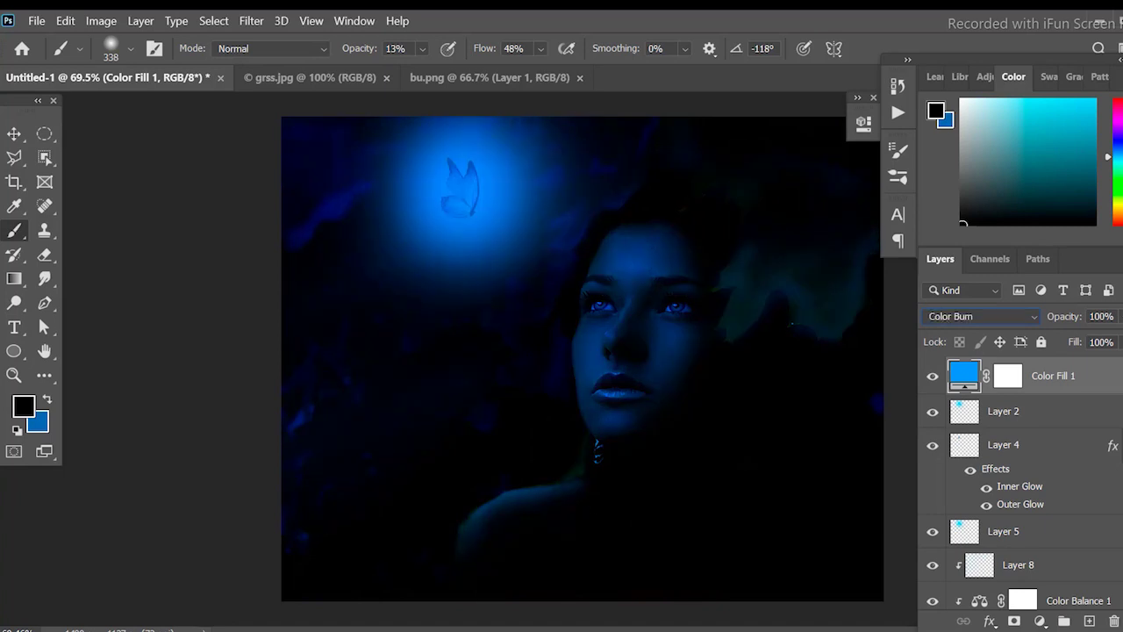
{"action": "key", "text": "Down"}
{"action": "key", "text": "Down"}
{"action": "key", "text": "Down"}
{"action": "key", "text": "Down"}
{"action": "key", "text": "Down"}
{"action": "key", "text": "Down"}
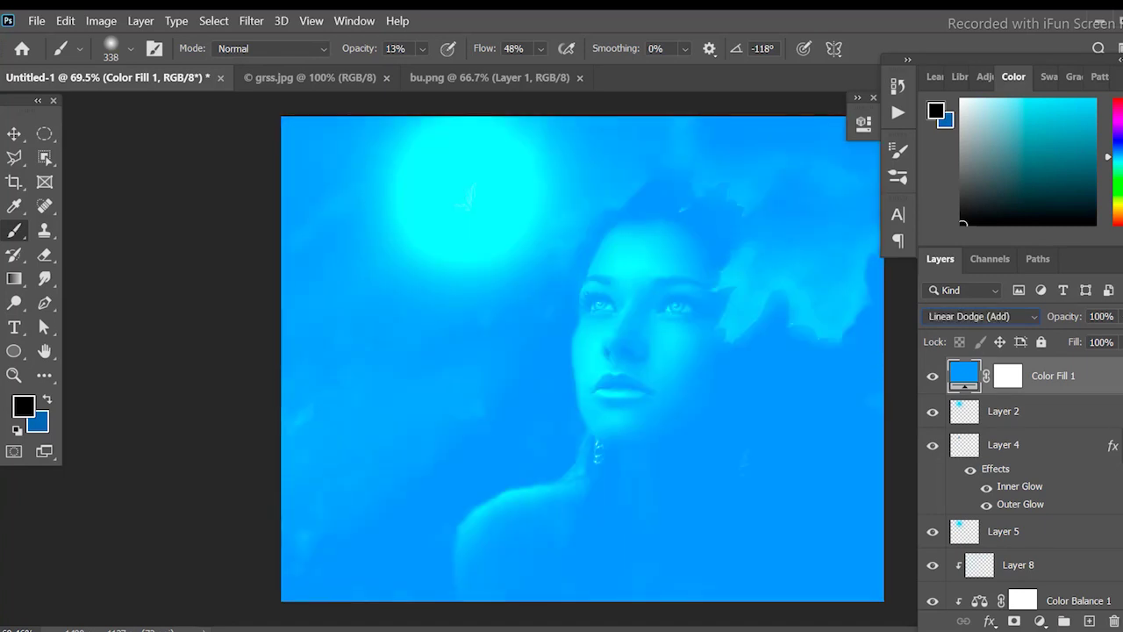
{"action": "left_click", "coordinate": [1112, 333]}
{"action": "left_click_drag", "start_coordinate": [1107, 342], "coordinate": [1066, 343]}
{"action": "left_click", "coordinate": [981, 316]}
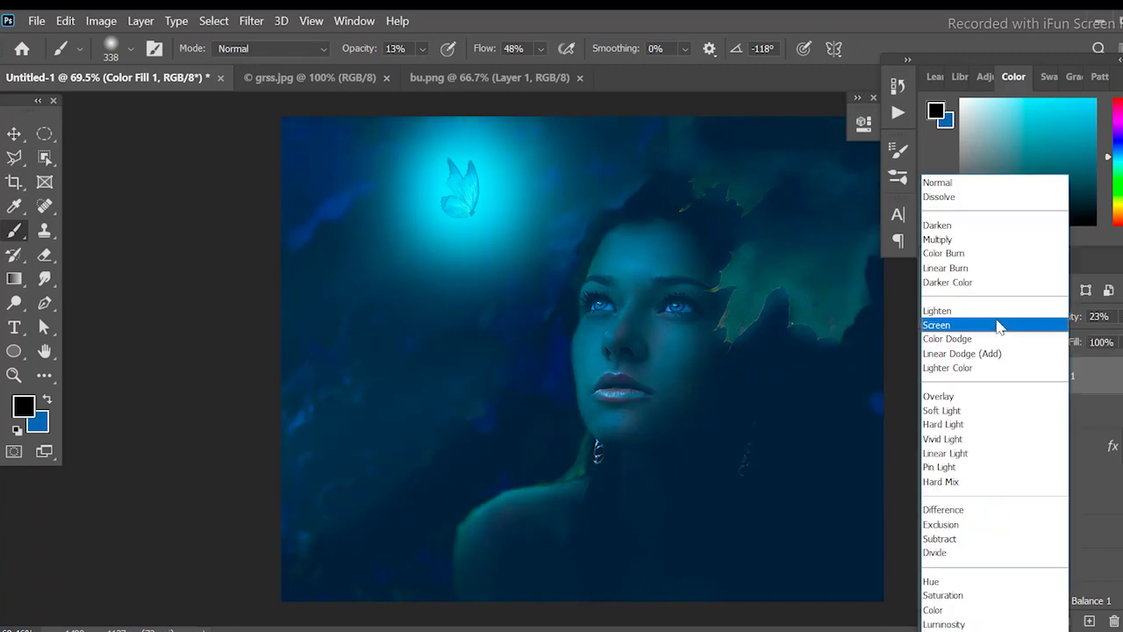
{"action": "key", "text": "Down"}
- Cycle through the blend modes to settle the blue fill on Soft Light
{"action": "scroll", "coordinate": [997, 326], "scroll_direction": "down", "scroll_amount": 2}
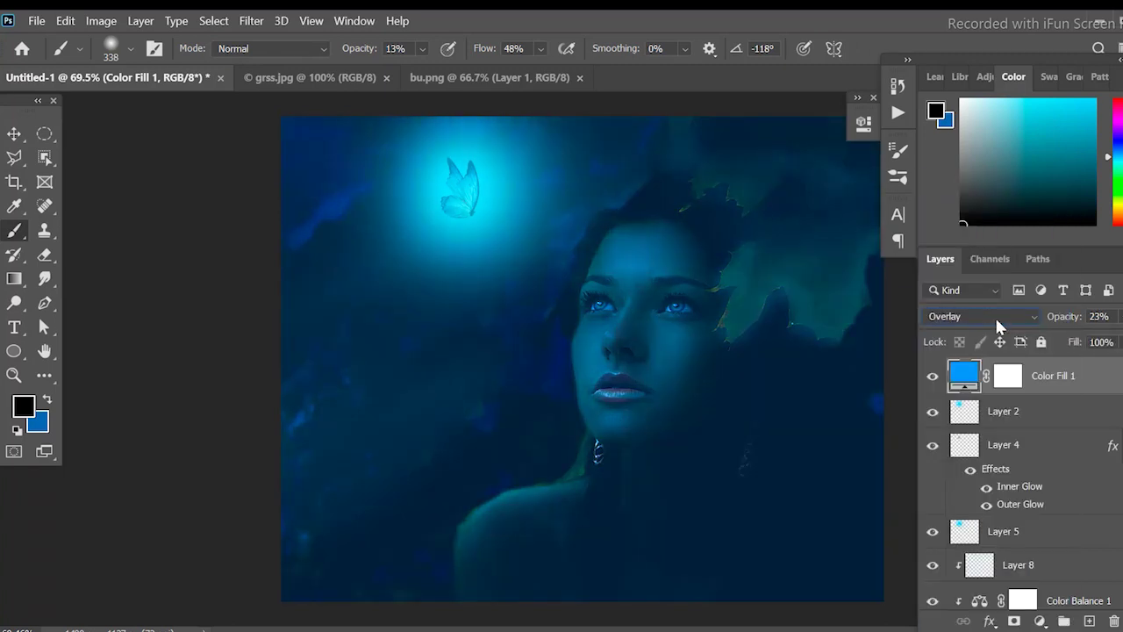
{"action": "scroll", "coordinate": [997, 326], "scroll_direction": "down", "scroll_amount": 2}
{"action": "scroll", "coordinate": [998, 326], "scroll_direction": "down", "scroll_amount": 1}
{"action": "scroll", "coordinate": [998, 325], "scroll_direction": "down", "scroll_amount": 3}
{"action": "scroll", "coordinate": [994, 315], "scroll_direction": "down", "scroll_amount": 2}
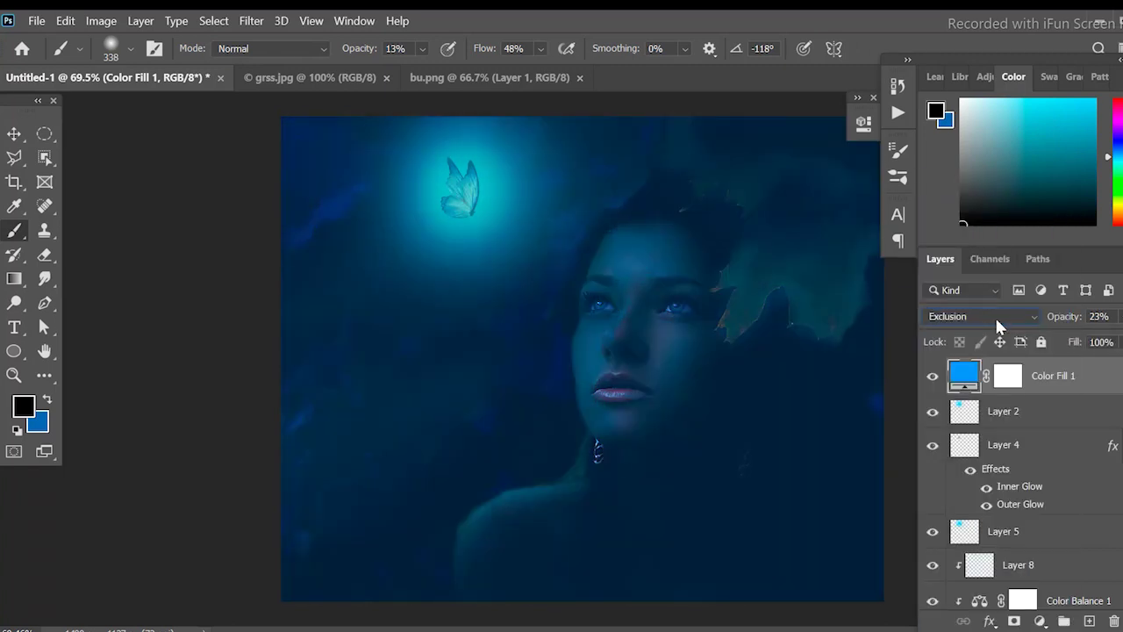
{"action": "scroll", "coordinate": [994, 315], "scroll_direction": "down", "scroll_amount": 2}
{"action": "scroll", "coordinate": [994, 315], "scroll_direction": "up", "scroll_amount": 1}
{"action": "scroll", "coordinate": [994, 315], "scroll_direction": "down", "scroll_amount": 2}
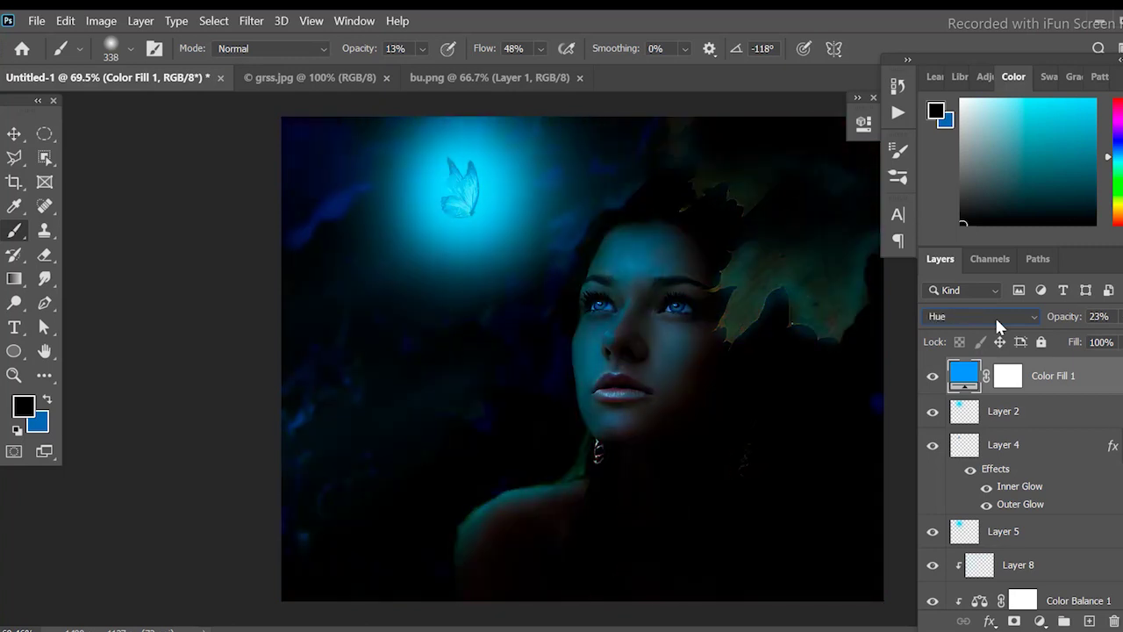
{"action": "scroll", "coordinate": [994, 315], "scroll_direction": "down", "scroll_amount": 1}
{"action": "scroll", "coordinate": [994, 315], "scroll_direction": "down", "scroll_amount": 1}
{"action": "scroll", "coordinate": [994, 315], "scroll_direction": "down", "scroll_amount": 1}
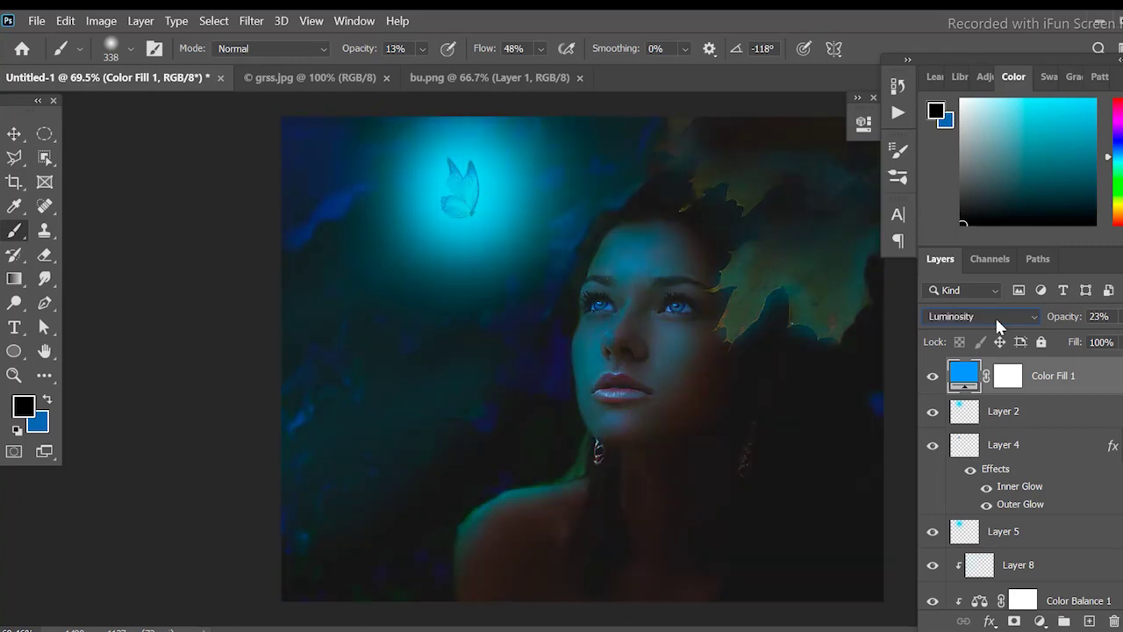
{"action": "scroll", "coordinate": [994, 315], "scroll_direction": "up", "scroll_amount": 1}
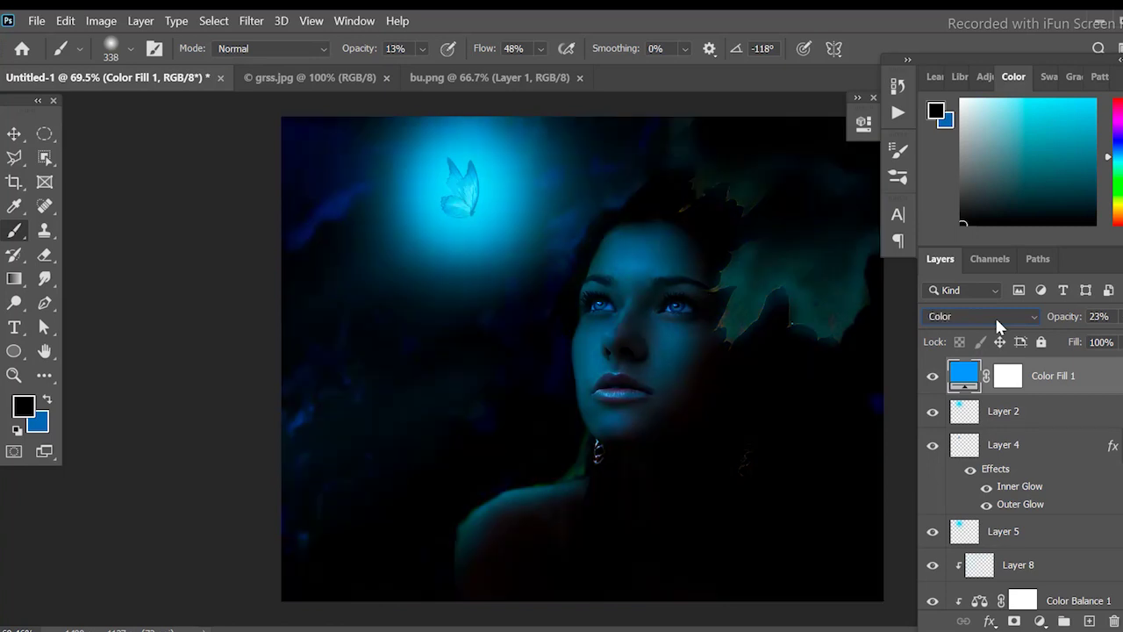
{"action": "scroll", "coordinate": [994, 315], "scroll_direction": "up", "scroll_amount": 1}
{"action": "scroll", "coordinate": [994, 315], "scroll_direction": "up", "scroll_amount": 2}
{"action": "scroll", "coordinate": [994, 315], "scroll_direction": "down", "scroll_amount": 1}
{"action": "scroll", "coordinate": [994, 315], "scroll_direction": "up", "scroll_amount": 1}
{"action": "scroll", "coordinate": [994, 315], "scroll_direction": "up", "scroll_amount": 1}
{"action": "scroll", "coordinate": [994, 315], "scroll_direction": "up", "scroll_amount": 1}
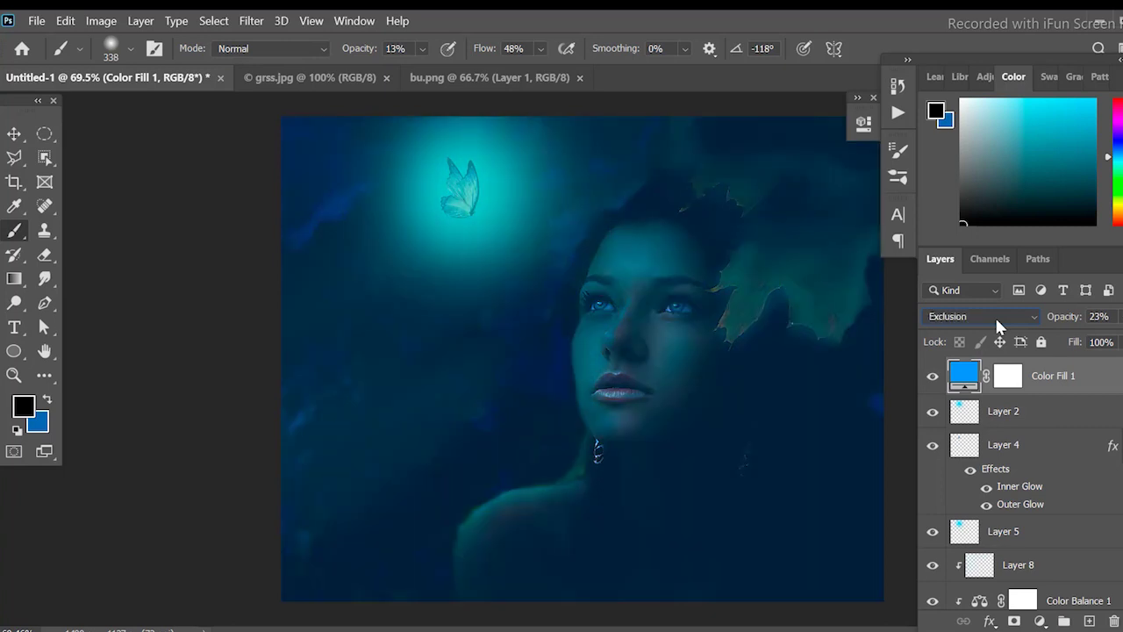
{"action": "scroll", "coordinate": [995, 315], "scroll_direction": "up", "scroll_amount": 1}
{"action": "scroll", "coordinate": [994, 315], "scroll_direction": "up", "scroll_amount": 2}
{"action": "scroll", "coordinate": [994, 315], "scroll_direction": "up", "scroll_amount": 2}
{"action": "scroll", "coordinate": [994, 315], "scroll_direction": "up", "scroll_amount": 2}
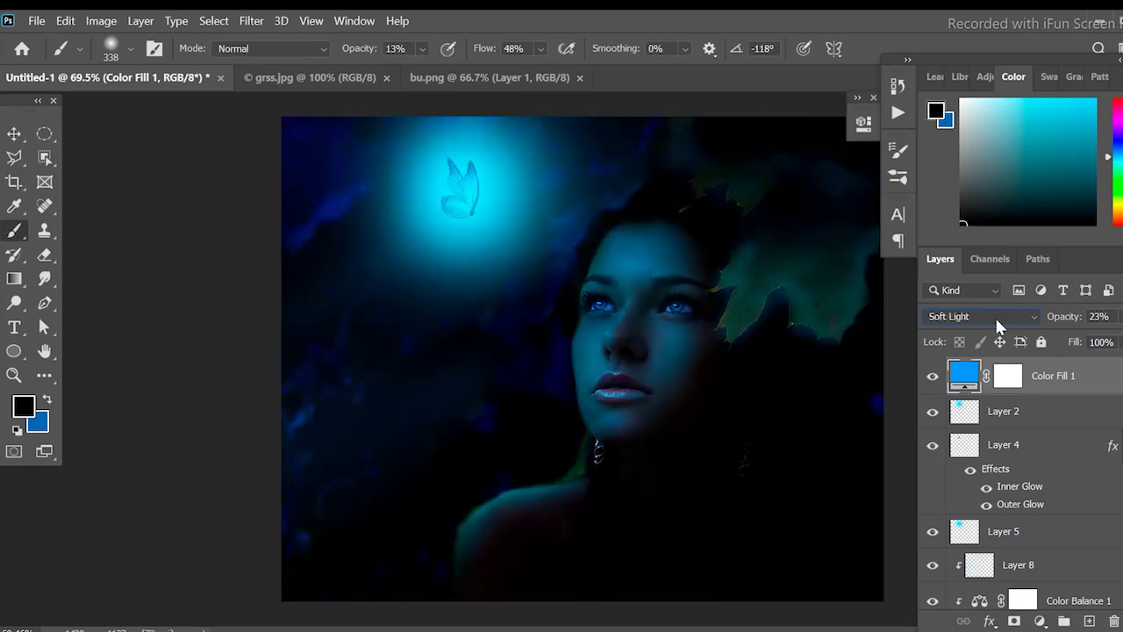
- Change Color Fill 1's colour to the deeper blue 112dff
{"action": "double_click", "coordinate": [963, 375]}
{"action": "left_click", "coordinate": [842, 348]}
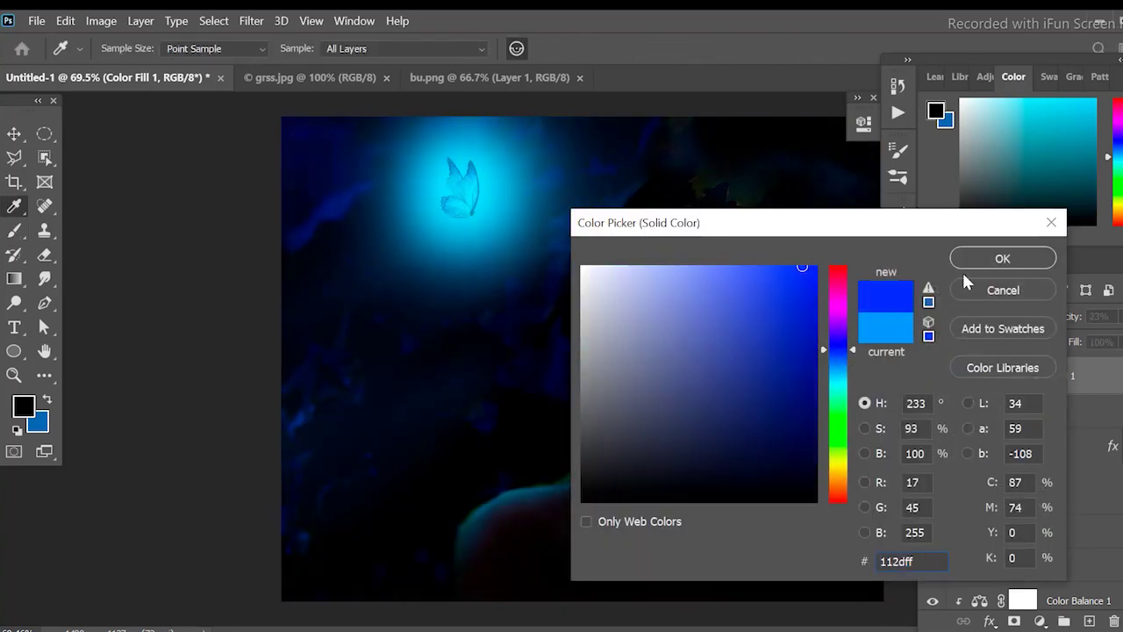
{"action": "left_click", "coordinate": [1003, 256]}
{"action": "scroll", "coordinate": [1012, 454], "scroll_direction": "down", "scroll_amount": 5}
{"action": "left_click", "coordinate": [1053, 552]}
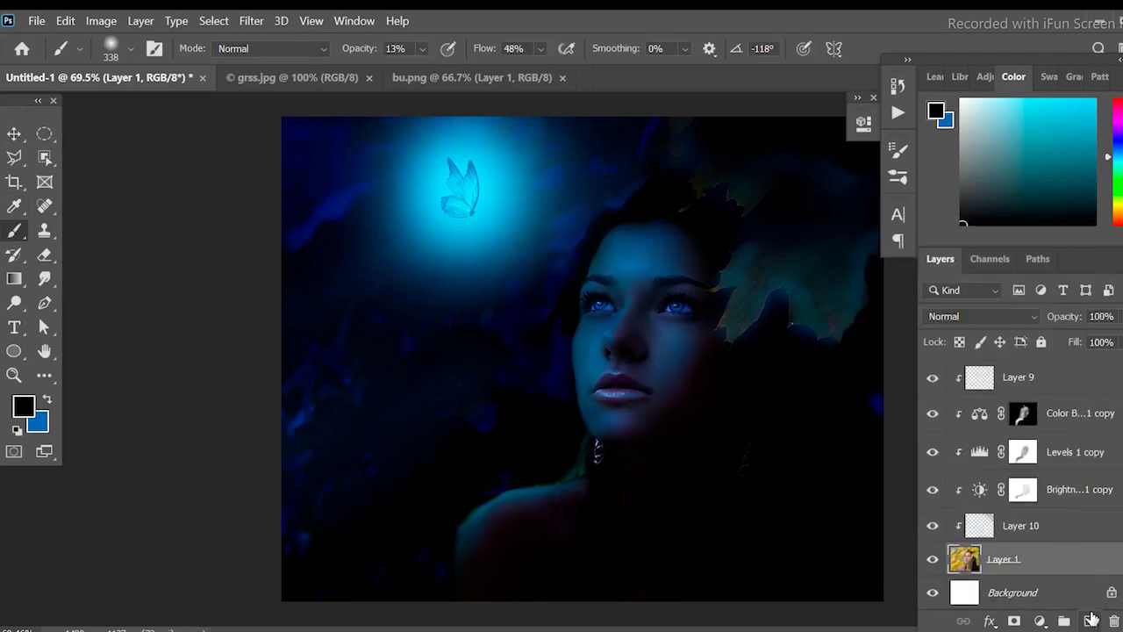
- Add a new Layer 11 above Layer 9 for the eye glow
{"action": "left_click", "coordinate": [1090, 619]}
{"action": "key", "text": "ctrl+z"}
{"action": "scroll", "coordinate": [1035, 474], "scroll_direction": "up", "scroll_amount": 2}
{"action": "left_click", "coordinate": [1035, 456]}
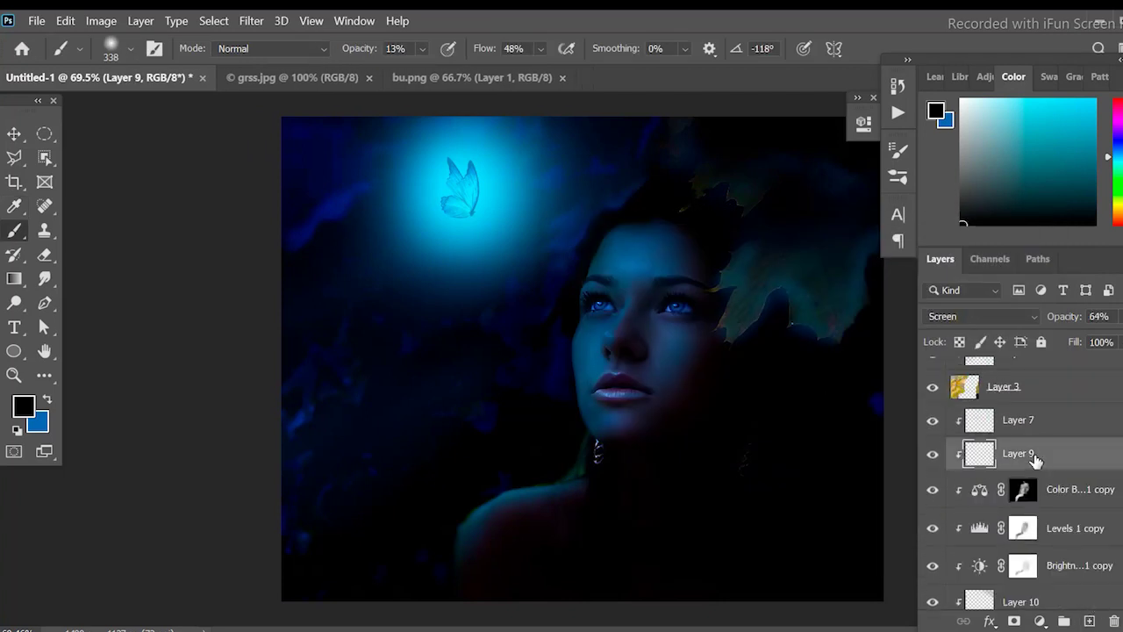
{"action": "left_click", "coordinate": [1088, 622]}
{"action": "scroll", "coordinate": [574, 299], "scroll_direction": "up", "scroll_amount": 5}
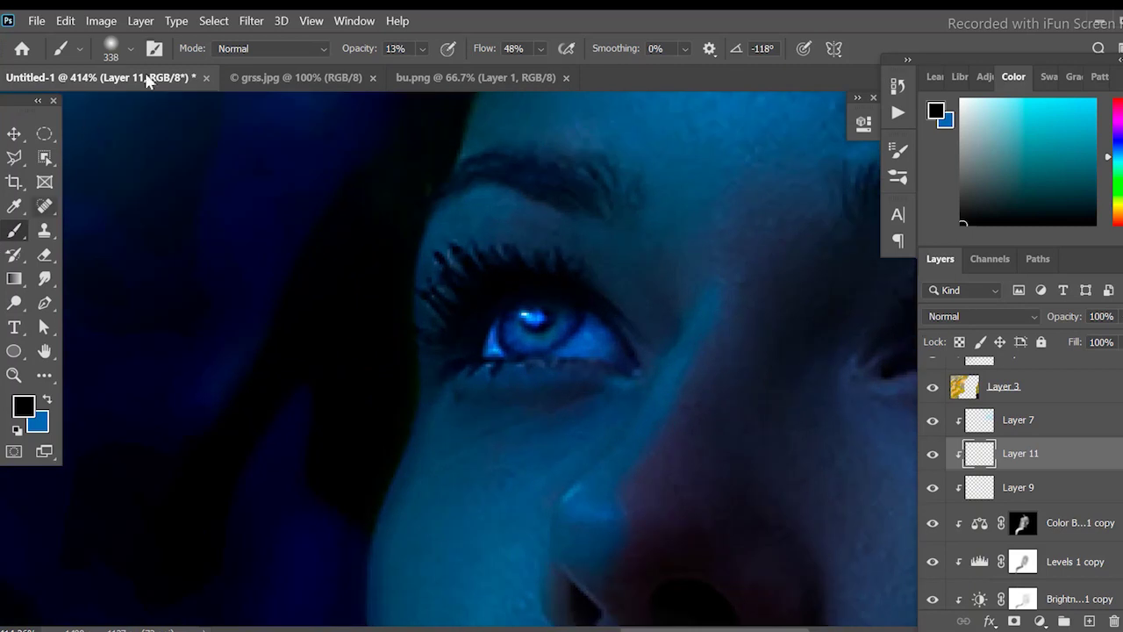
- Zoom in on the eyes and set a small cyan brush at 91% opacity
{"action": "left_click", "coordinate": [130, 48]}
{"action": "left_click_drag", "start_coordinate": [132, 102], "coordinate": [105, 110]}
{"action": "left_click", "coordinate": [1101, 101]}
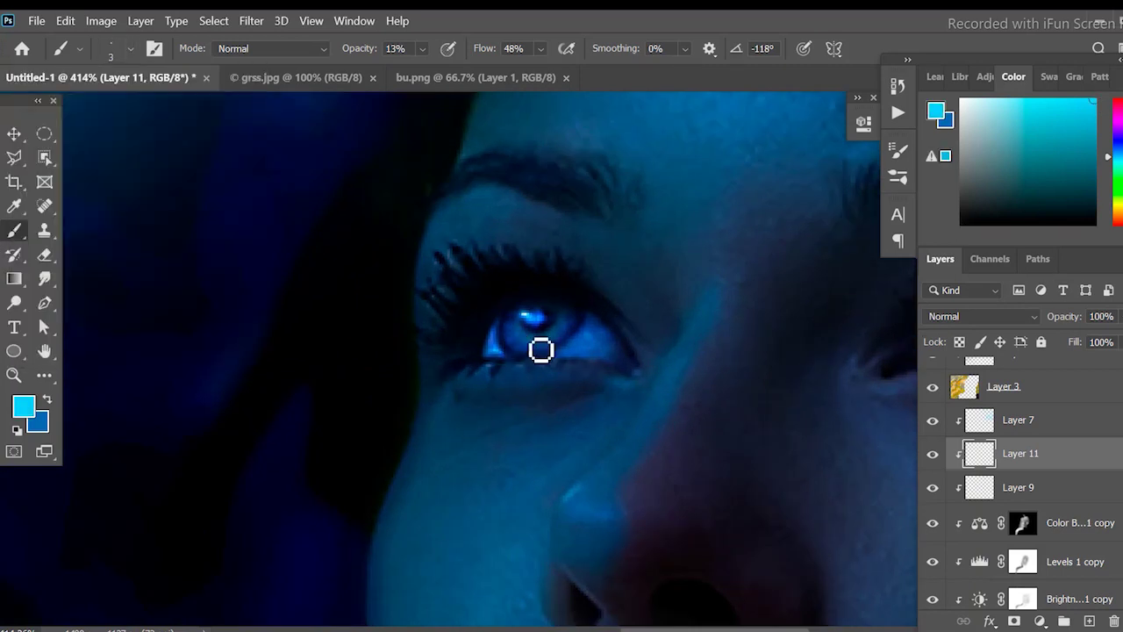
{"action": "left_click_drag", "start_coordinate": [422, 48], "coordinate": [473, 84]}
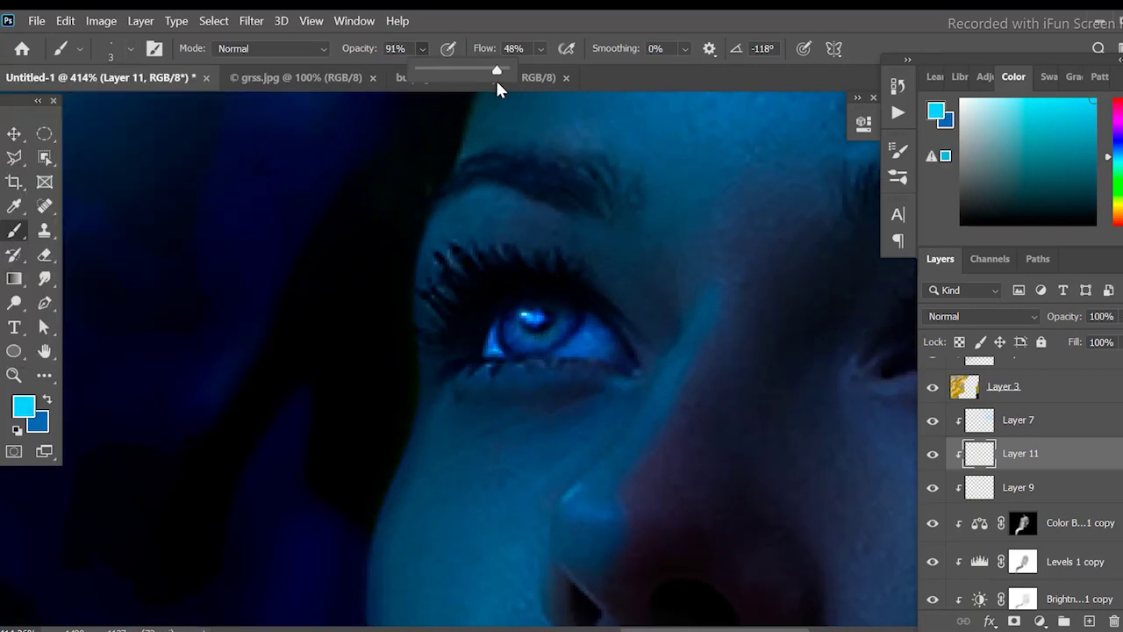
{"action": "left_click", "coordinate": [130, 48]}
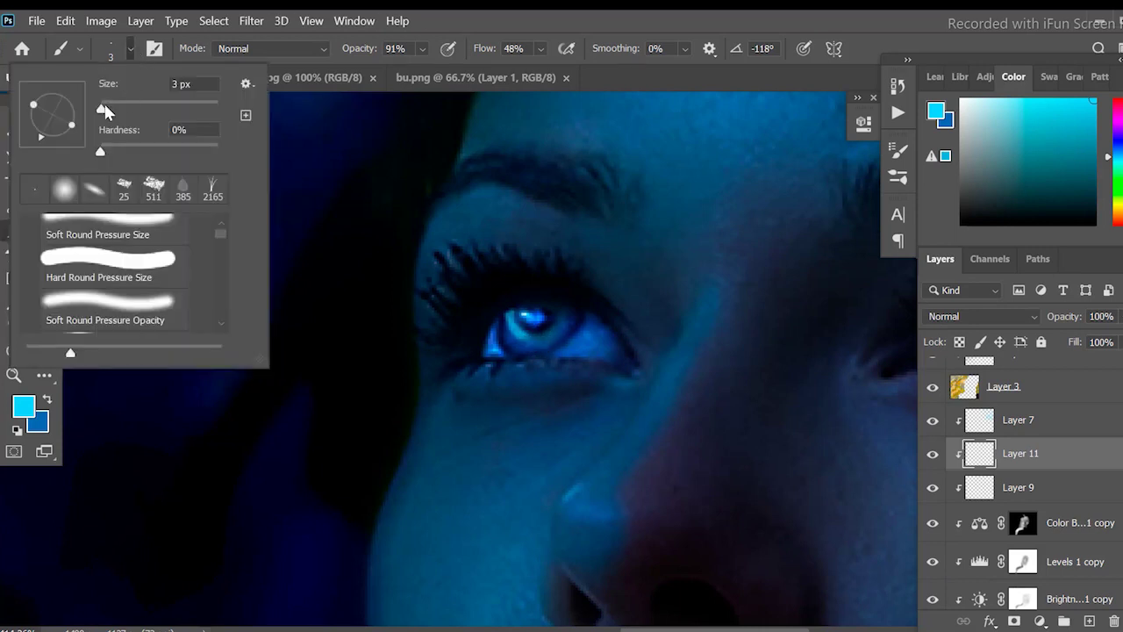
{"action": "key", "text": "Return"}
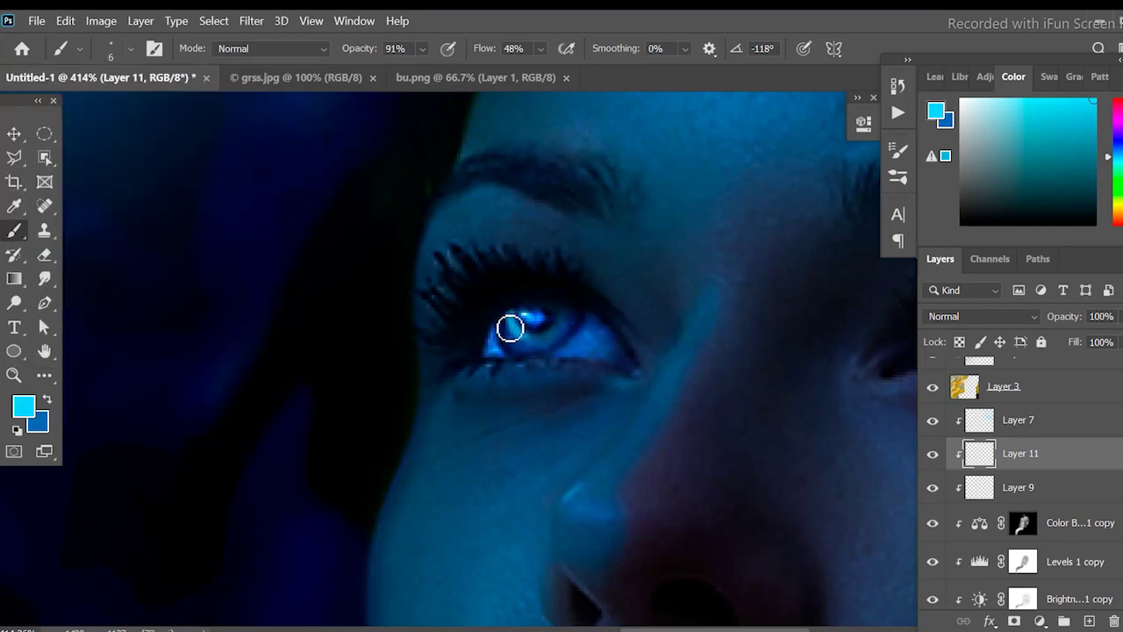
- Paint cyan over both of the woman's irises
{"action": "left_click_drag", "start_coordinate": [509, 325], "coordinate": [585, 340]}
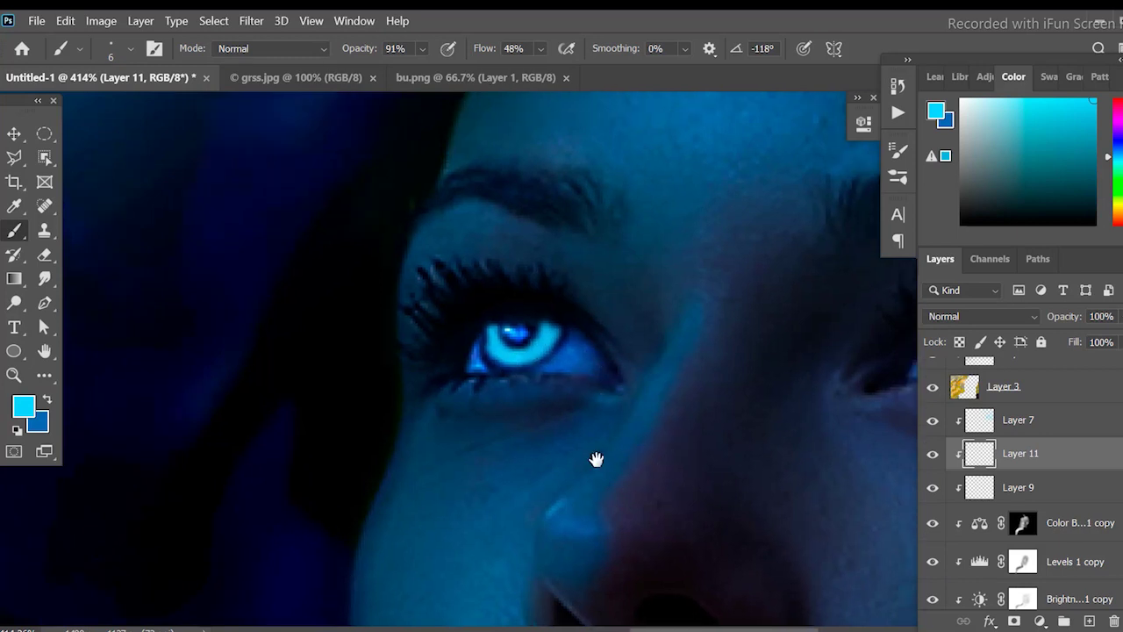
{"action": "scroll", "coordinate": [597, 459], "scroll_direction": "right", "scroll_amount": 5}
{"action": "mouse_move", "coordinate": [655, 363]}
{"action": "left_mouse_down"}
{"action": "mouse_move", "coordinate": [659, 383]}
{"action": "mouse_move", "coordinate": [683, 385]}
{"action": "mouse_move", "coordinate": [710, 356]}
{"action": "mouse_move", "coordinate": [651, 378]}
{"action": "left_mouse_up"}
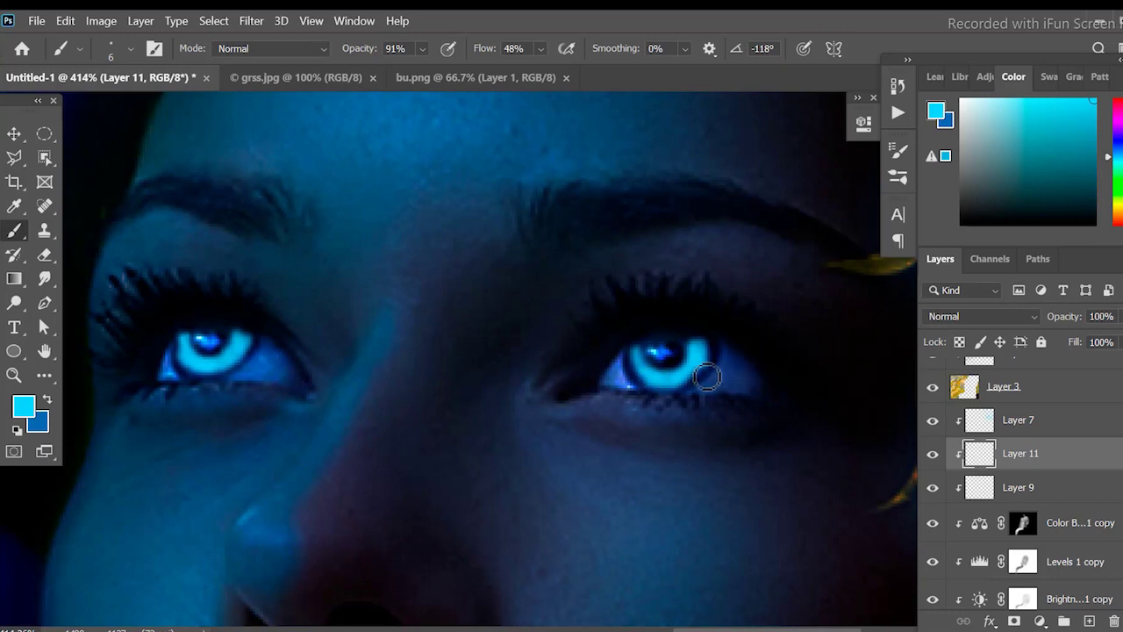
{"action": "scroll", "coordinate": [343, 398], "scroll_direction": "down", "scroll_amount": 4}
{"action": "scroll", "coordinate": [389, 381], "scroll_direction": "down", "scroll_amount": 4}
- Set Layer 11's blend mode to Linear Dodge (Add)
{"action": "scroll", "coordinate": [689, 403], "scroll_direction": "down", "scroll_amount": 2}
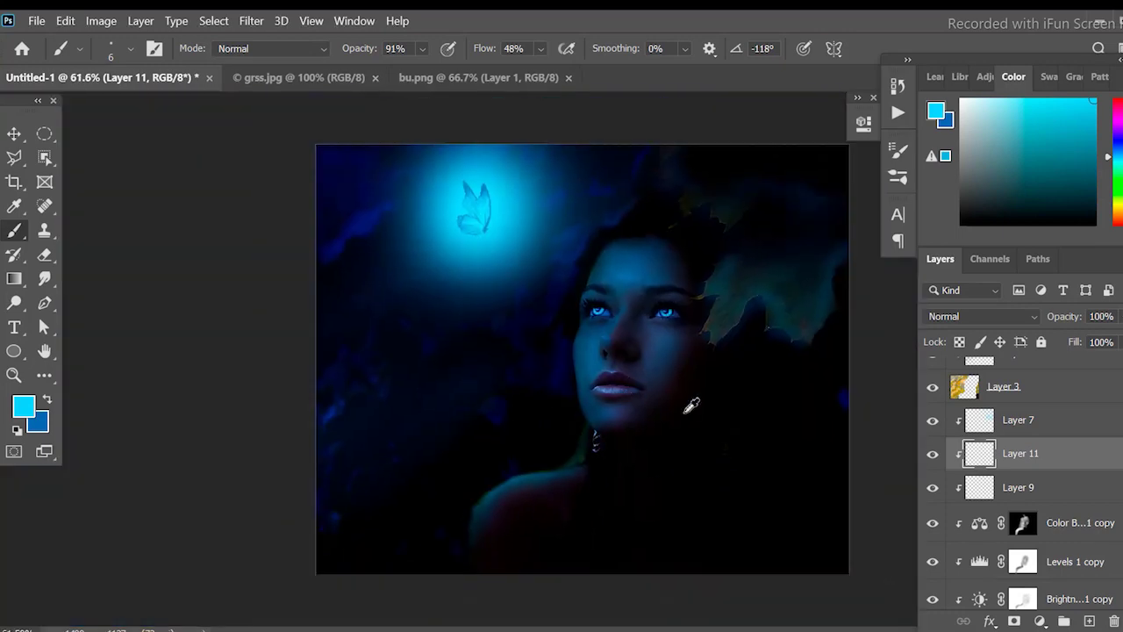
{"action": "scroll", "coordinate": [690, 403], "scroll_direction": "down", "scroll_amount": 3}
{"action": "scroll", "coordinate": [689, 403], "scroll_direction": "down", "scroll_amount": 1}
{"action": "scroll", "coordinate": [691, 405], "scroll_direction": "up", "scroll_amount": 5}
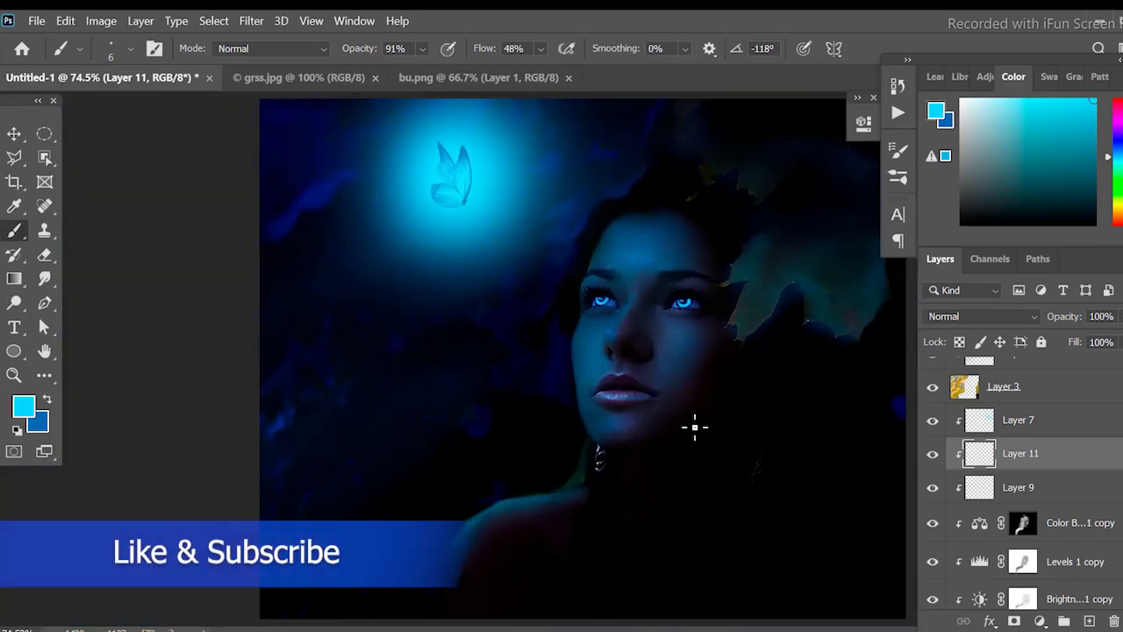
{"action": "scroll", "coordinate": [1048, 472], "scroll_direction": "up", "scroll_amount": 5}
{"action": "scroll", "coordinate": [965, 387], "scroll_direction": "up", "scroll_amount": 3}
{"action": "left_click", "coordinate": [965, 377]}
{"action": "scroll", "coordinate": [997, 472], "scroll_direction": "down", "scroll_amount": 10}
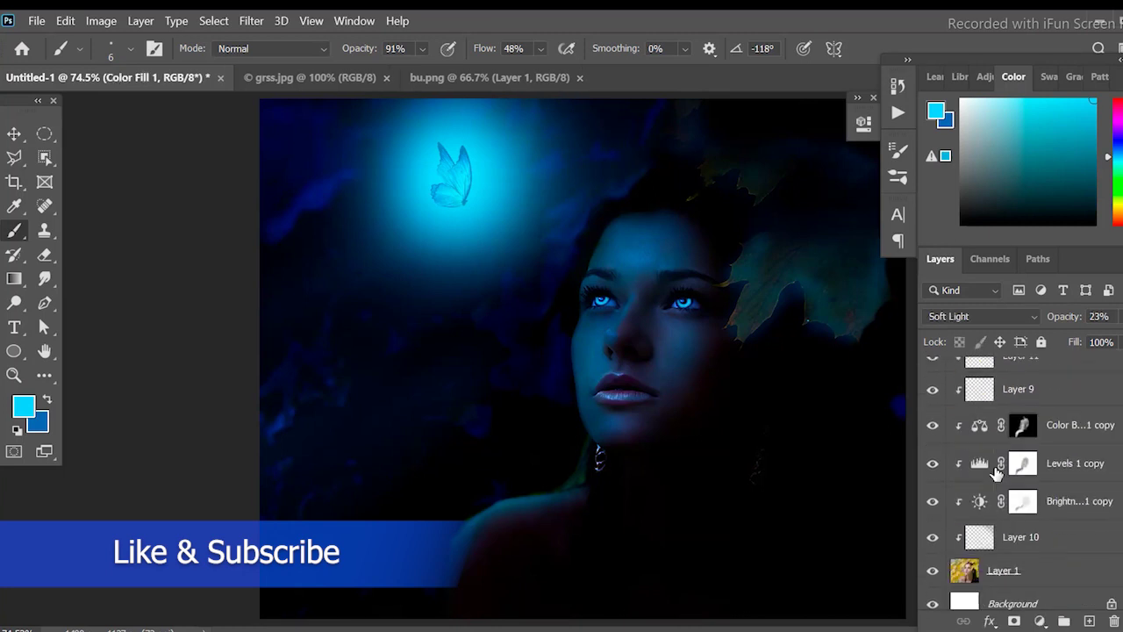
{"action": "scroll", "coordinate": [997, 472], "scroll_direction": "up", "scroll_amount": 3}
{"action": "left_click", "coordinate": [1022, 463]}
{"action": "left_click", "coordinate": [979, 316]}
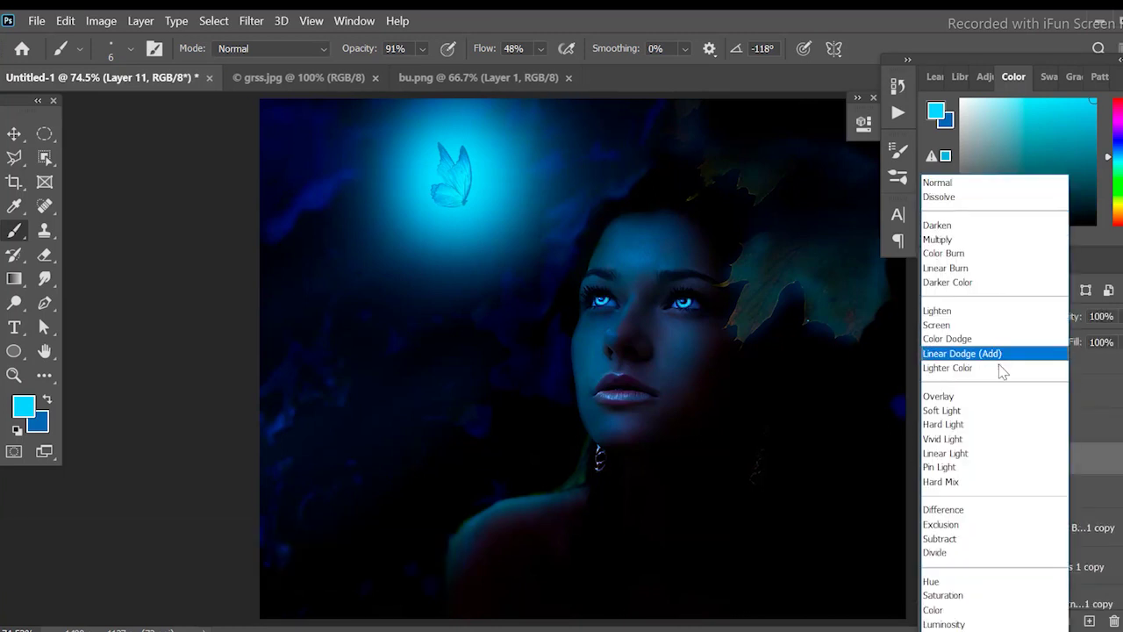
{"action": "left_click", "coordinate": [991, 352]}
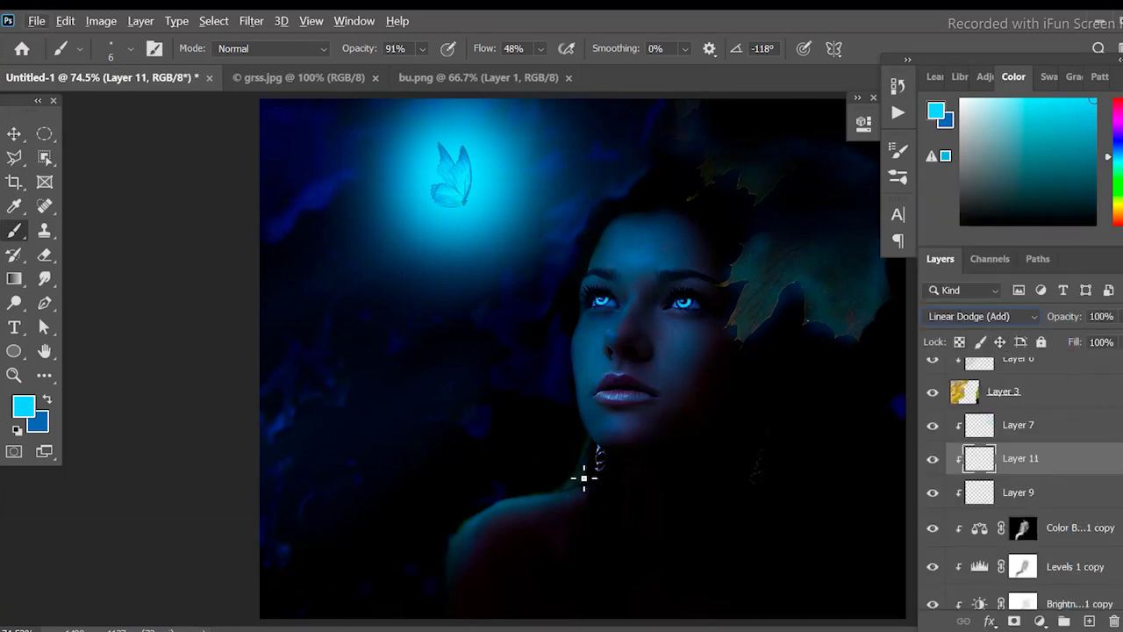
- Select the Levels 1 copy mask, then the Brightness/Contrast 1 copy mask
{"action": "scroll", "coordinate": [1016, 509], "scroll_direction": "down", "scroll_amount": 3}
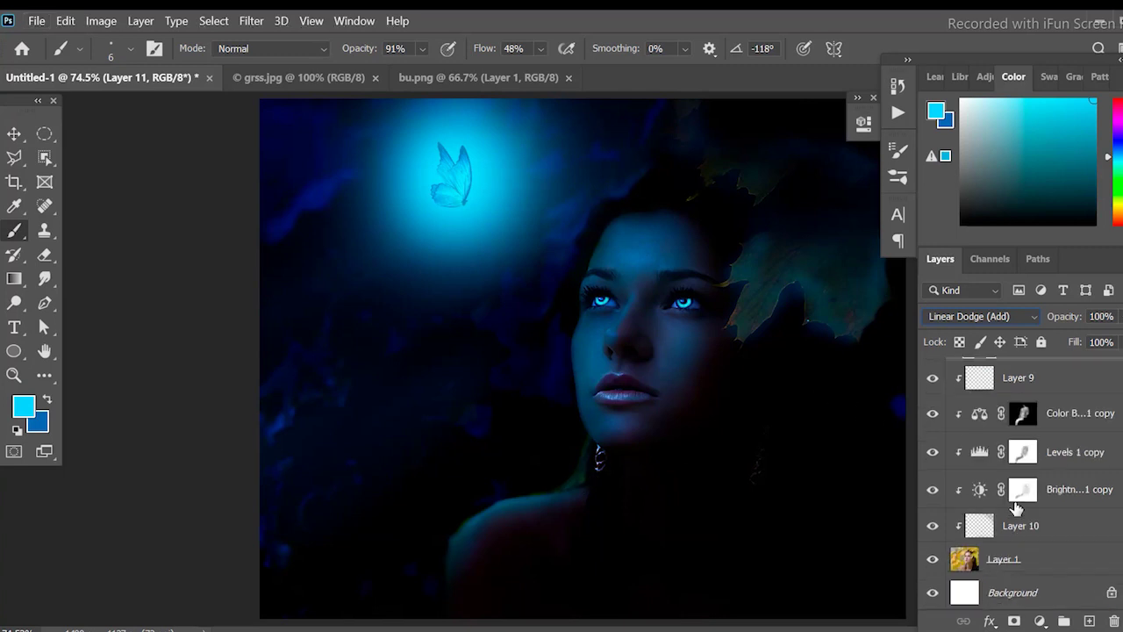
{"action": "left_click", "coordinate": [1023, 452]}
{"action": "left_click", "coordinate": [1022, 488]}
- Paint black at 306 px, 25% opacity over the face in the Brightness/Contrast 1 copy mask
{"action": "left_click", "coordinate": [9, 235]}
{"action": "key", "text": "x"}
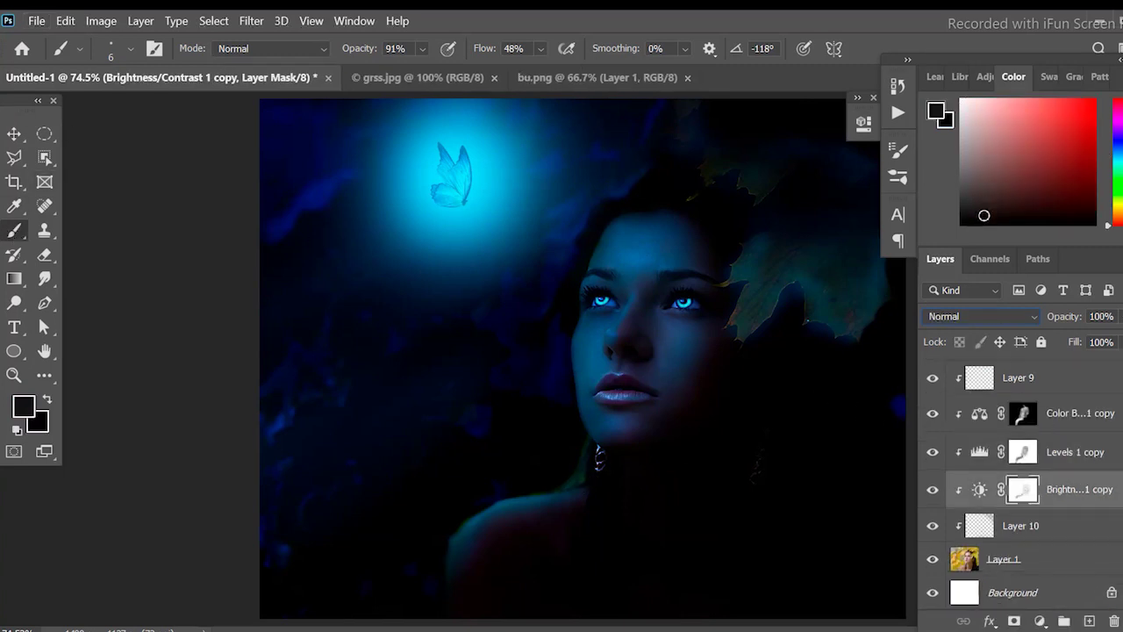
{"action": "left_click", "coordinate": [119, 53]}
{"action": "left_click_drag", "start_coordinate": [88, 113], "coordinate": [195, 114]}
{"action": "left_click", "coordinate": [422, 49]}
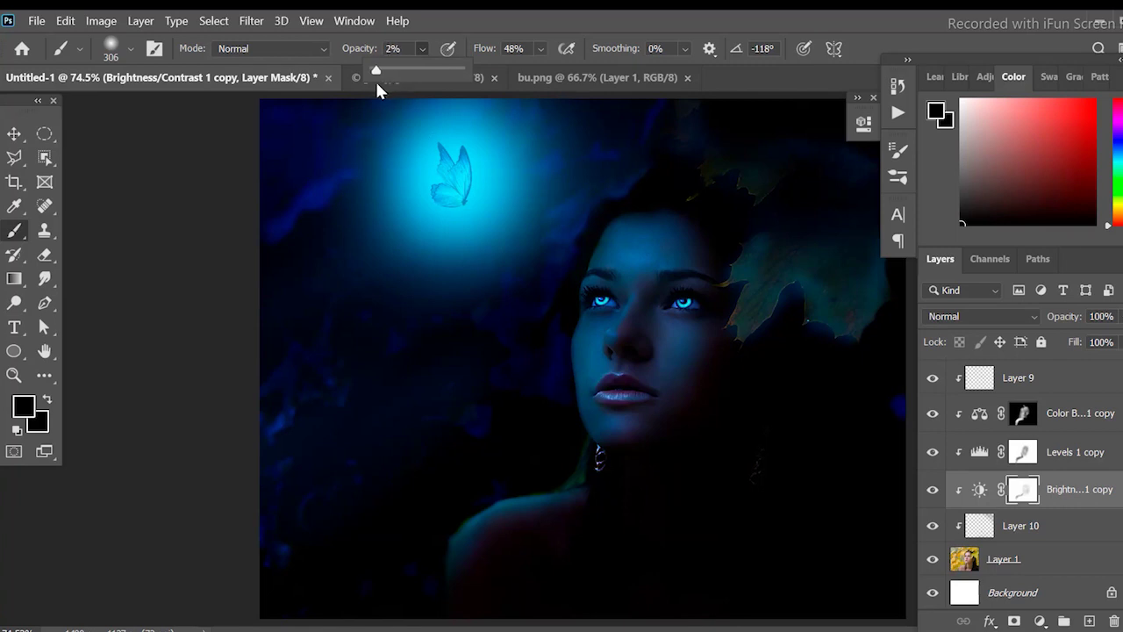
{"action": "left_click_drag", "start_coordinate": [378, 87], "coordinate": [376, 87]}
{"action": "key", "text": "2"}
{"action": "key", "text": "5"}
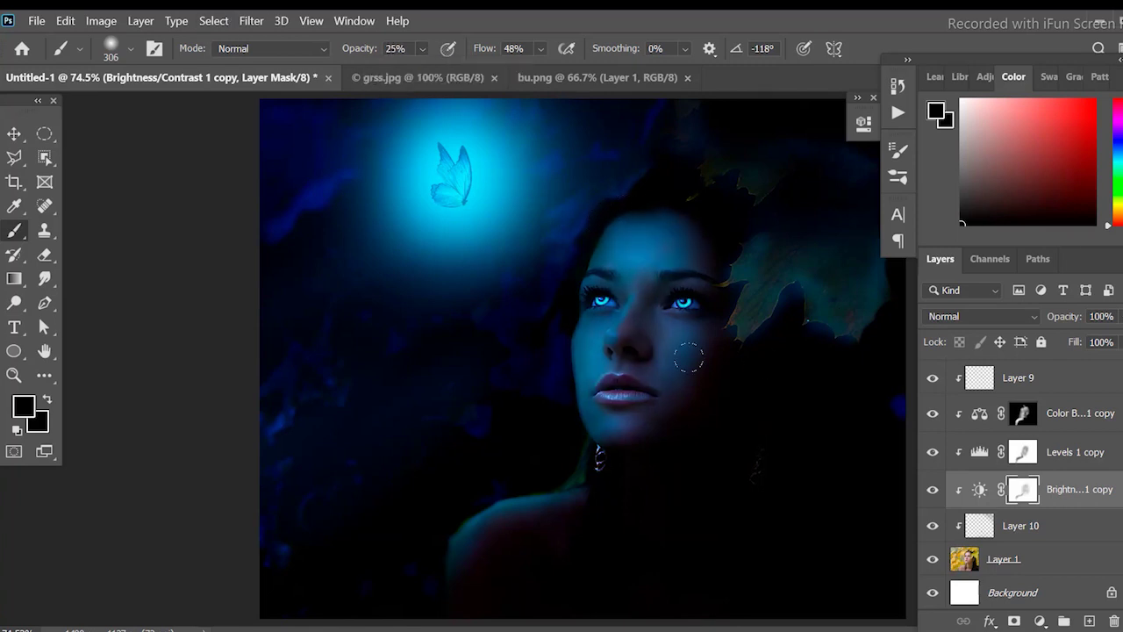
{"action": "left_click_drag", "start_coordinate": [604, 217], "coordinate": [636, 294]}
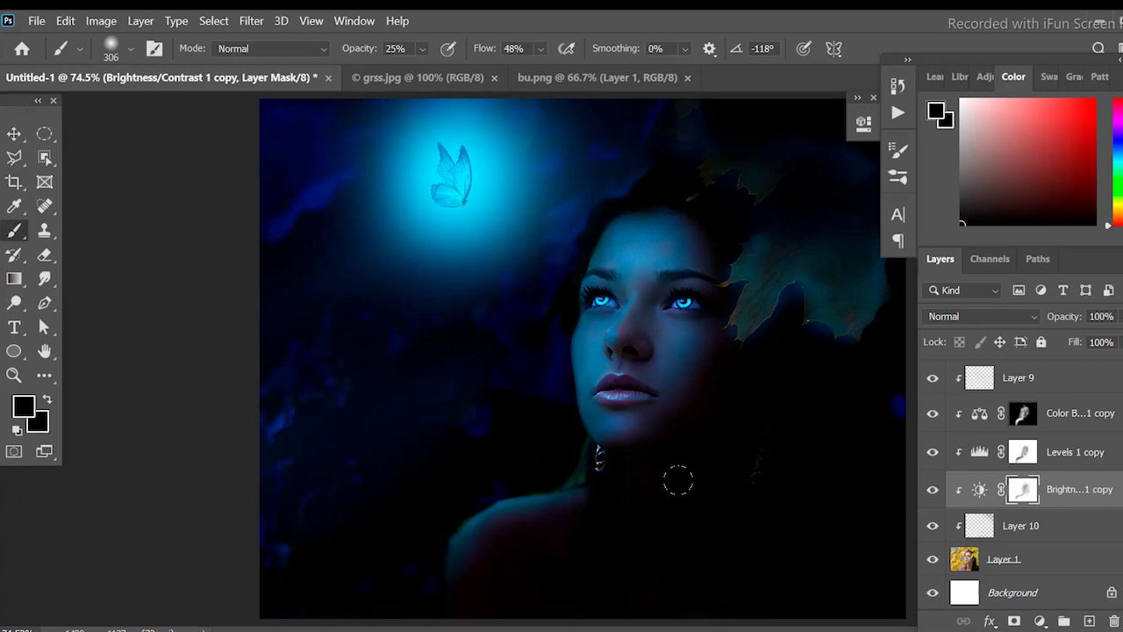
{"action": "left_click", "coordinate": [976, 314]}
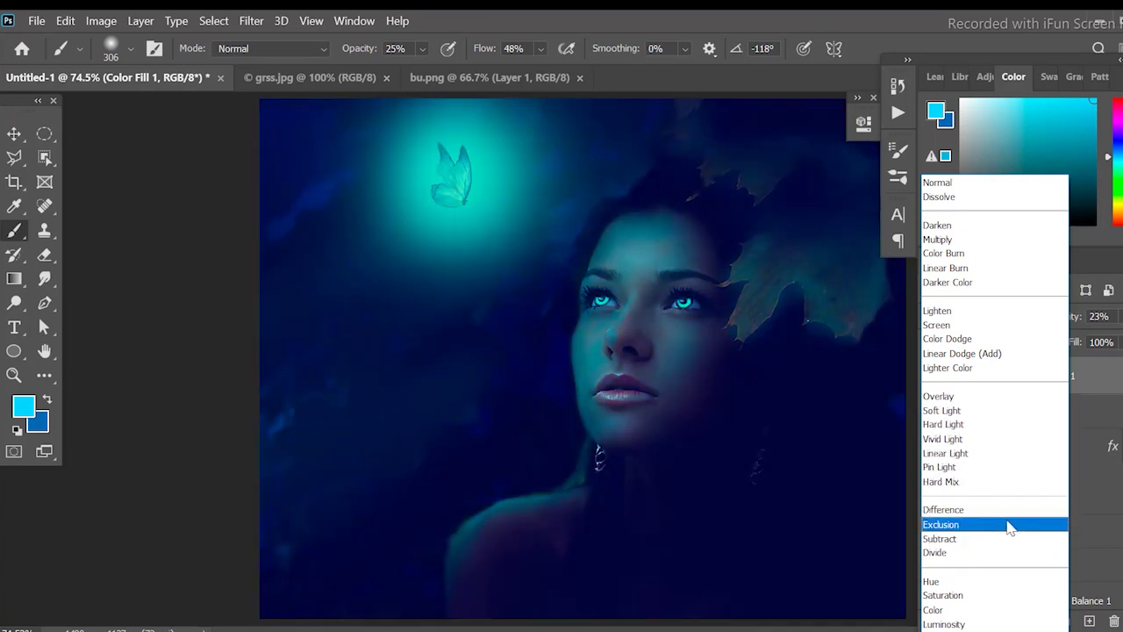
- Set Color Fill 1's blend mode to Exclusion for a teal tone
{"action": "left_click", "coordinate": [1010, 526]}
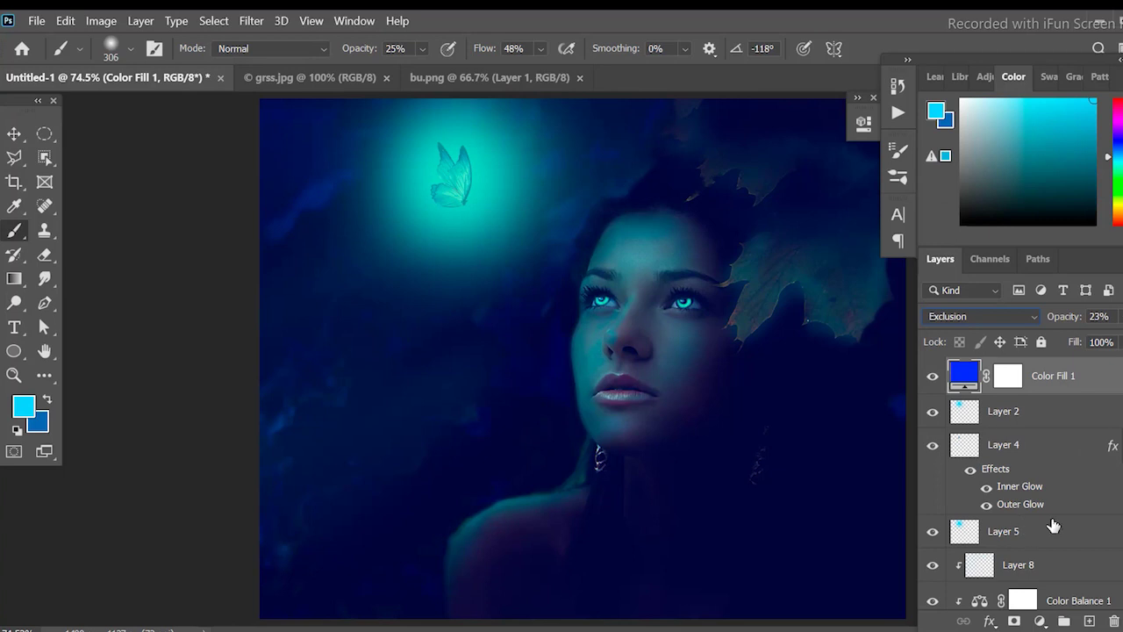
{"action": "scroll", "coordinate": [1053, 525], "scroll_direction": "down", "scroll_amount": 2}
{"action": "scroll", "coordinate": [1057, 553], "scroll_direction": "down", "scroll_amount": 3}
- Group the layers from Color Fill 1 to Color Balance 1 into Group 1 and duplicate it
{"action": "left_click", "coordinate": [1031, 565]}
{"action": "scroll", "coordinate": [1044, 483], "scroll_direction": "up", "scroll_amount": 5}
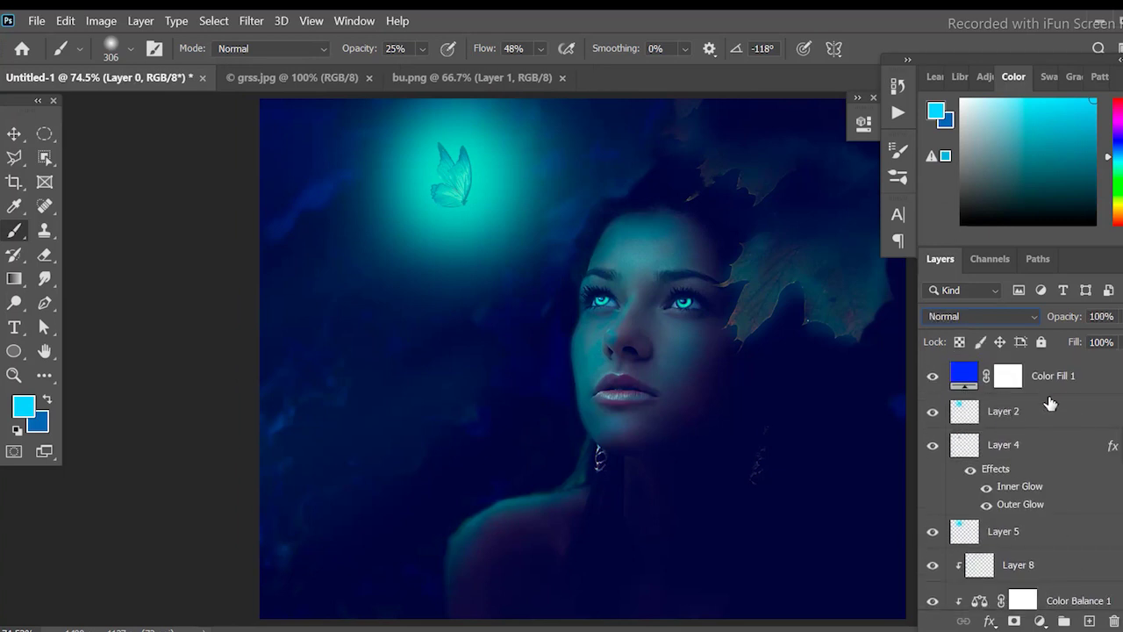
{"action": "left_click", "coordinate": [1057, 384]}
{"action": "left_click", "coordinate": [978, 599], "text": "shift"}
{"action": "key", "text": "ctrl+g"}
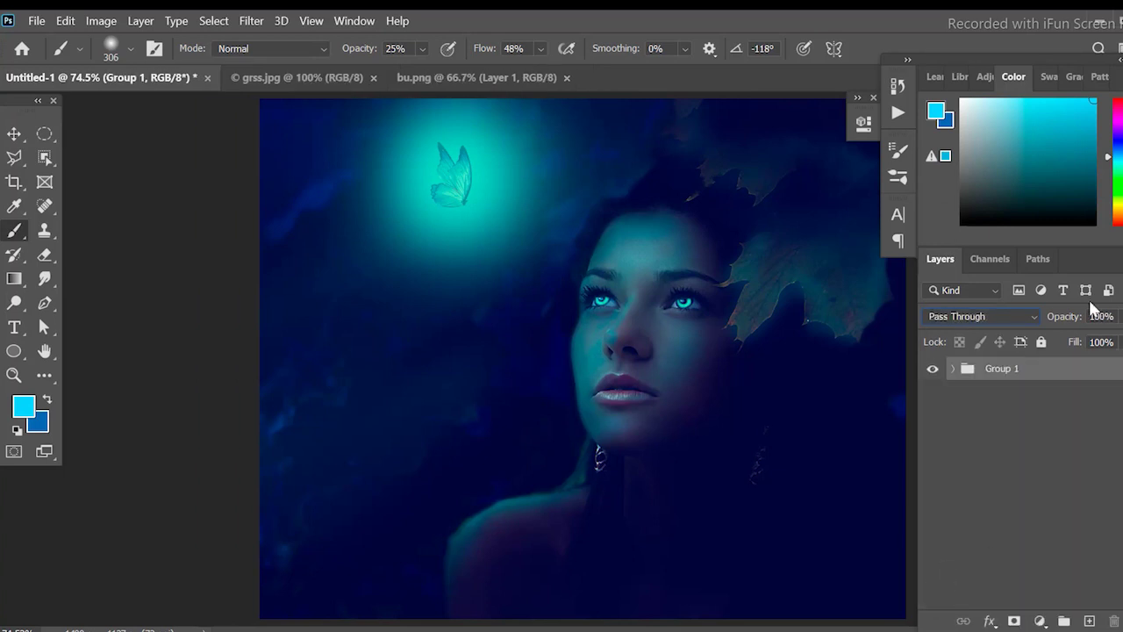
{"action": "key", "text": "ctrl+j"}
{"action": "right_click", "coordinate": [1069, 377]}
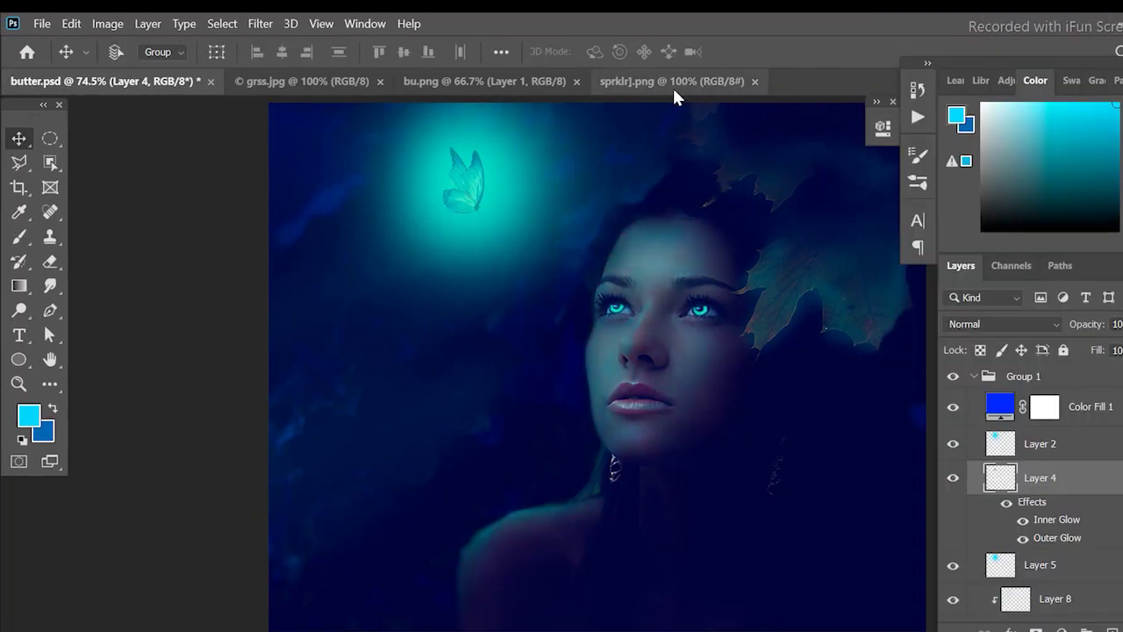
- Switch through the open documents to the butter.psd composite
{"action": "left_click", "coordinate": [673, 88]}
{"action": "left_click", "coordinate": [482, 81]}
{"action": "left_click", "coordinate": [132, 80]}
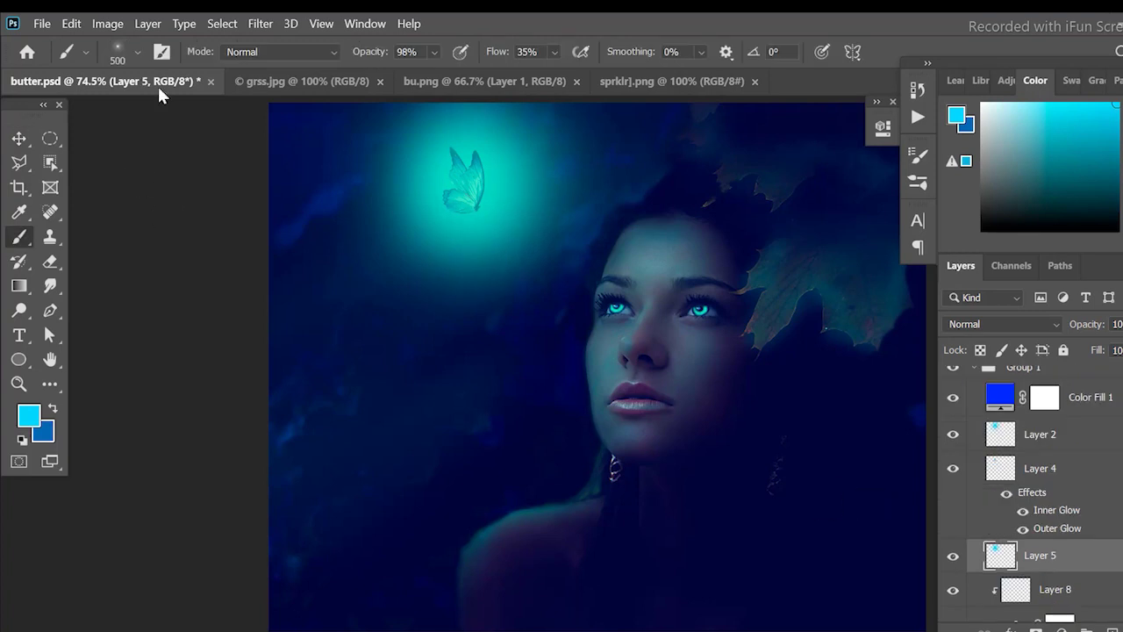
- On a new layer above Layer 8, paint a faded Magic 2 sparkle trail to the left edge
{"action": "left_click", "coordinate": [1075, 590]}
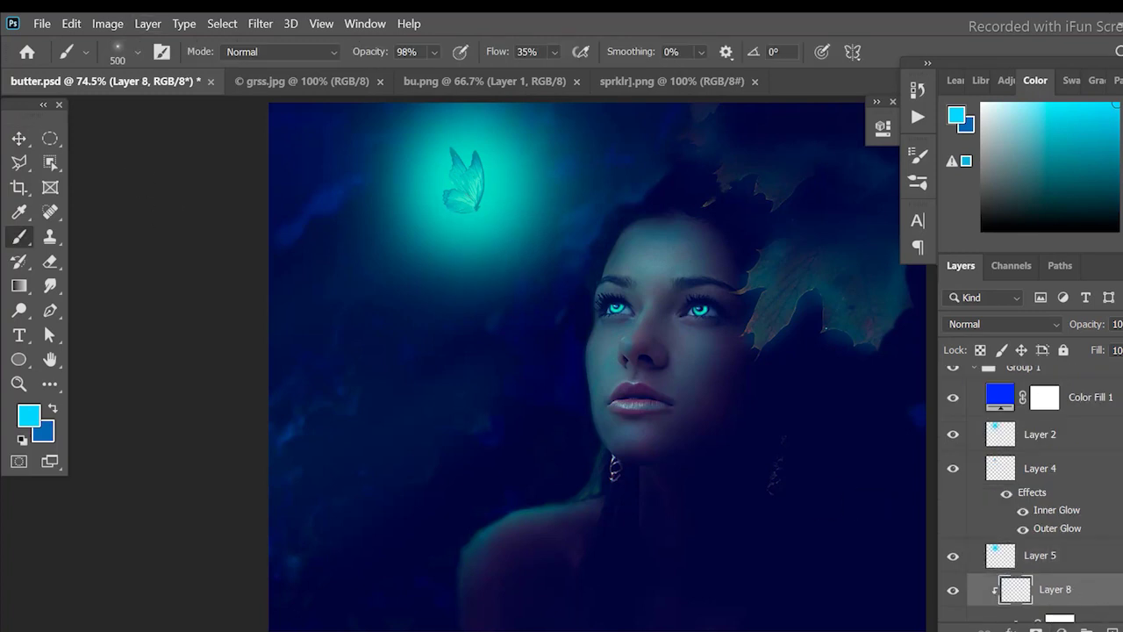
{"action": "key", "text": "ctrl+shift+alt+n"}
{"action": "left_click", "coordinate": [137, 51]}
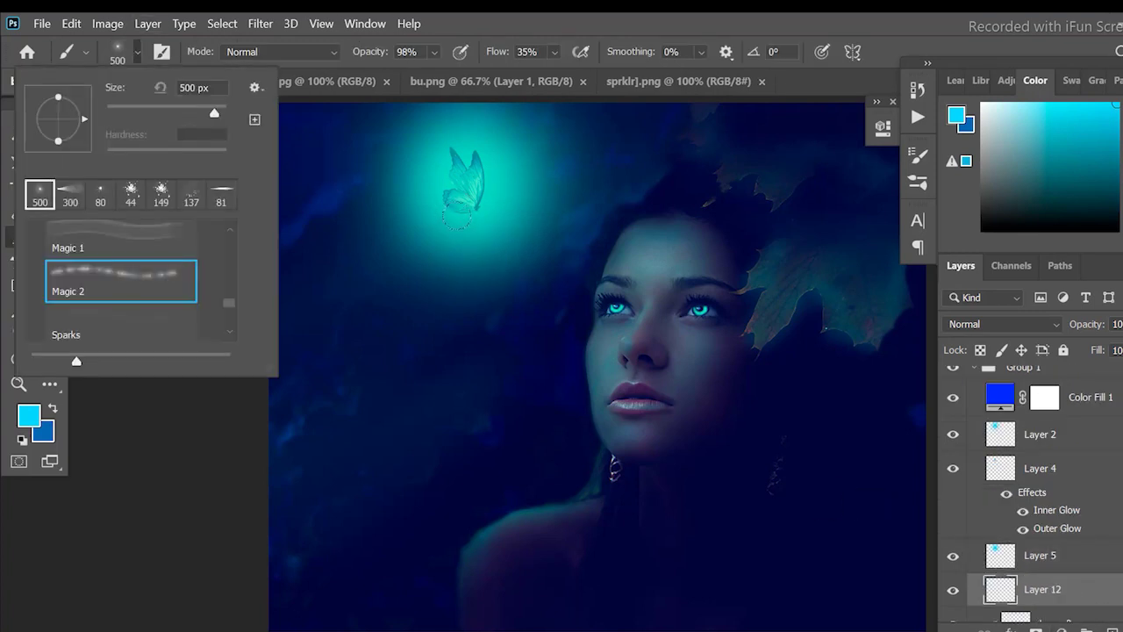
{"action": "left_click_drag", "start_coordinate": [478, 232], "coordinate": [270, 496]}
{"action": "left_click_drag", "start_coordinate": [1121, 344], "coordinate": [1114, 344]}
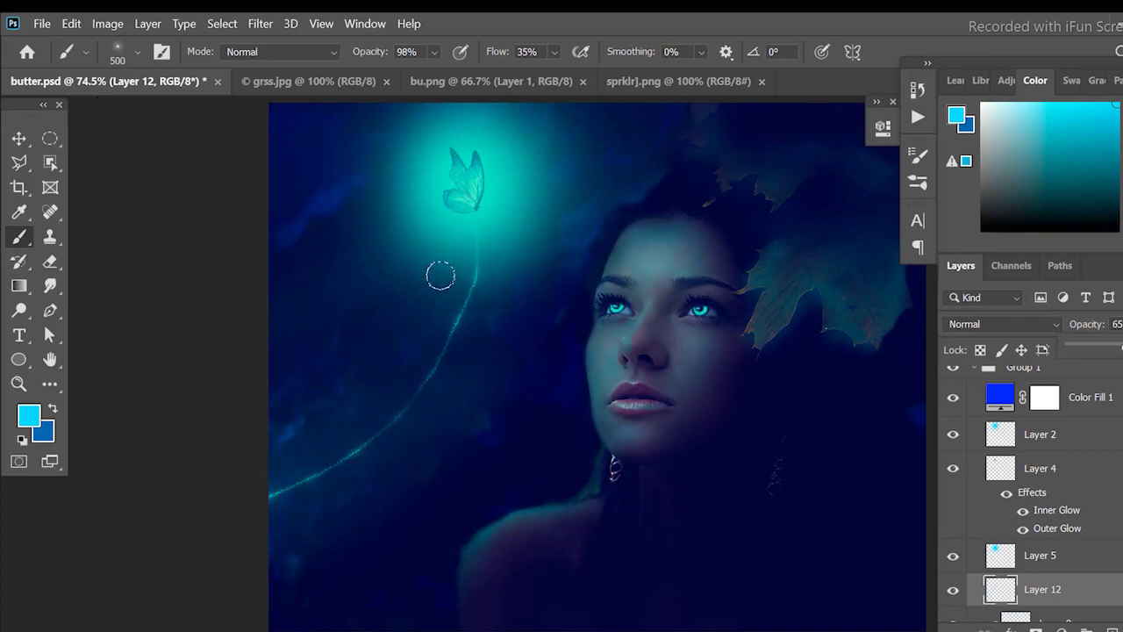
{"action": "key", "text": "ctrl+o"}
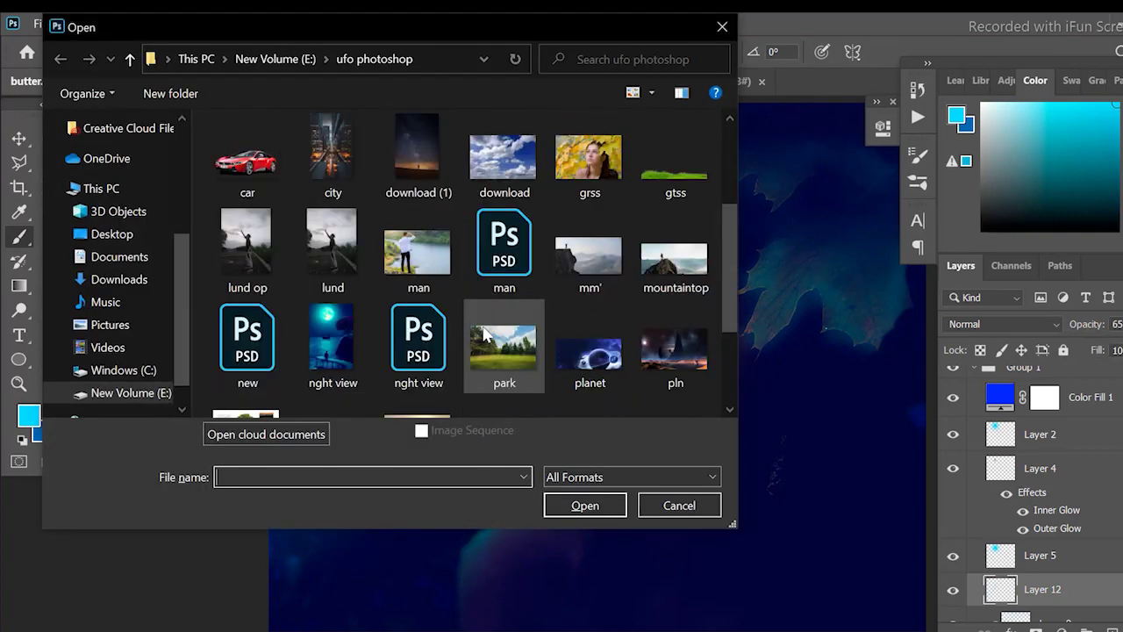
- Open sprklr].png and drag the sparkler image into butter.psd
{"action": "scroll", "coordinate": [483, 329], "scroll_direction": "down", "scroll_amount": 3}
{"action": "left_click", "coordinate": [651, 291]}
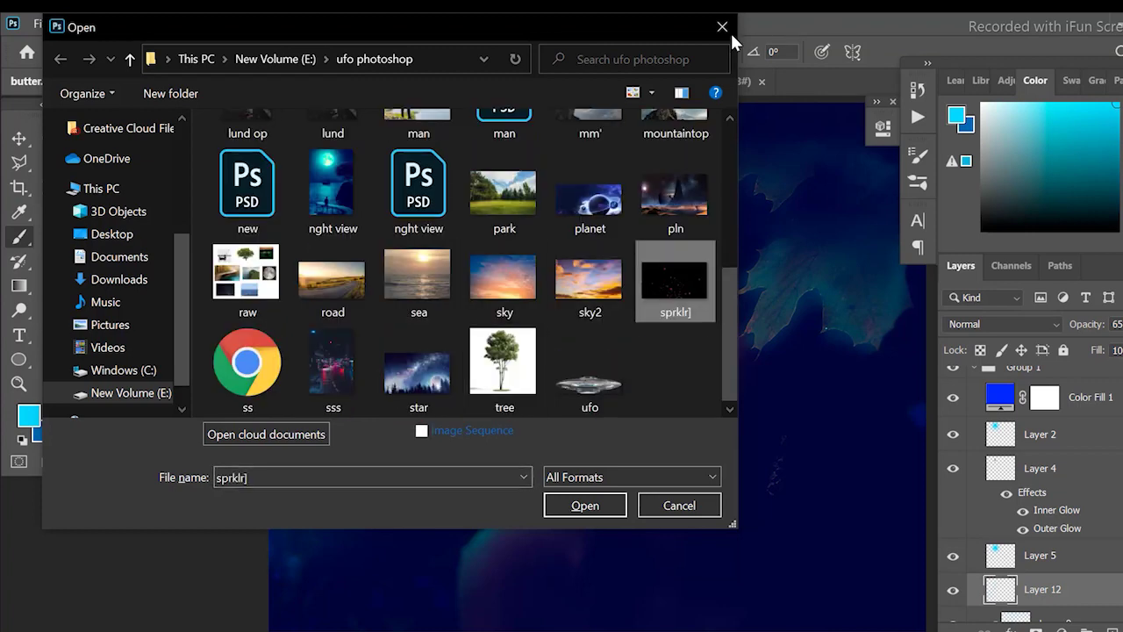
{"action": "left_click", "coordinate": [585, 506]}
{"action": "left_click", "coordinate": [125, 81]}
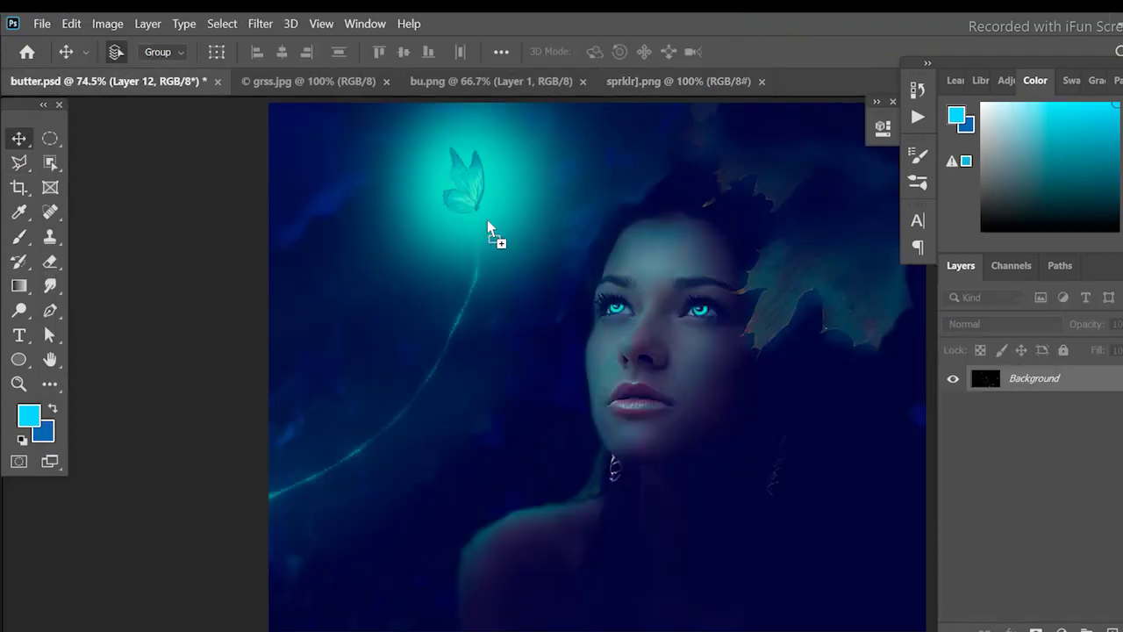
{"action": "left_click_drag", "start_coordinate": [491, 232], "coordinate": [491, 235]}
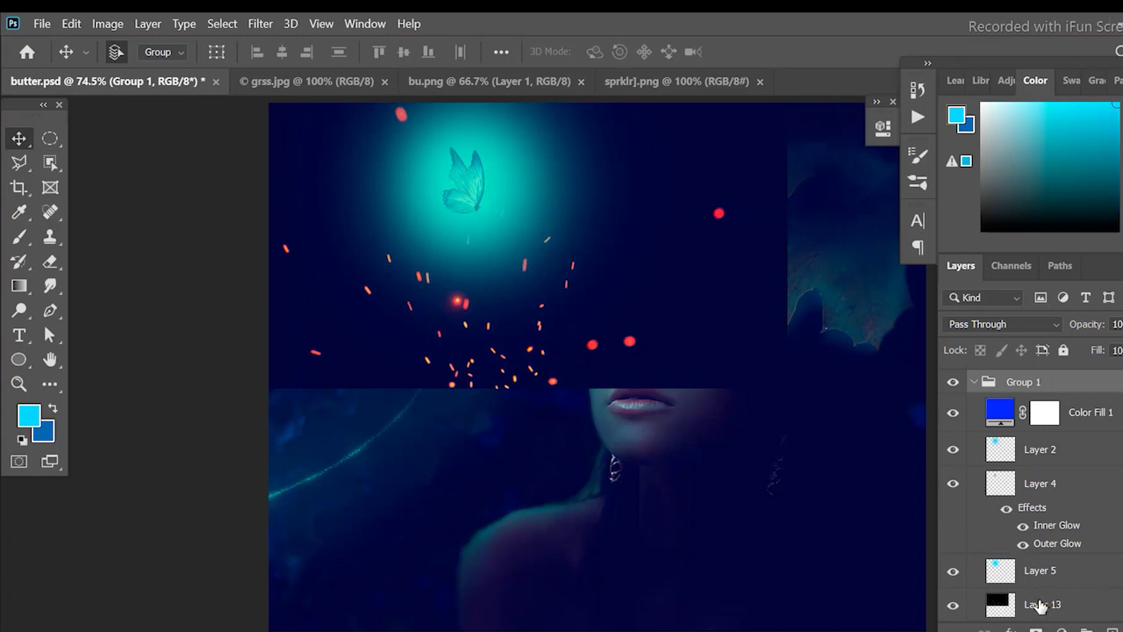
- Shrink the sparkle layer, move it up, and set its blend mode to Screen
{"action": "left_click", "coordinate": [1040, 605]}
{"action": "key", "text": "ctrl+t"}
{"action": "mouse_move", "coordinate": [256, 257]}
{"action": "left_mouse_down"}
{"action": "mouse_move", "coordinate": [566, 209]}
{"action": "mouse_move", "coordinate": [491, 270]}
{"action": "left_mouse_up"}
{"action": "key", "text": "Return"}
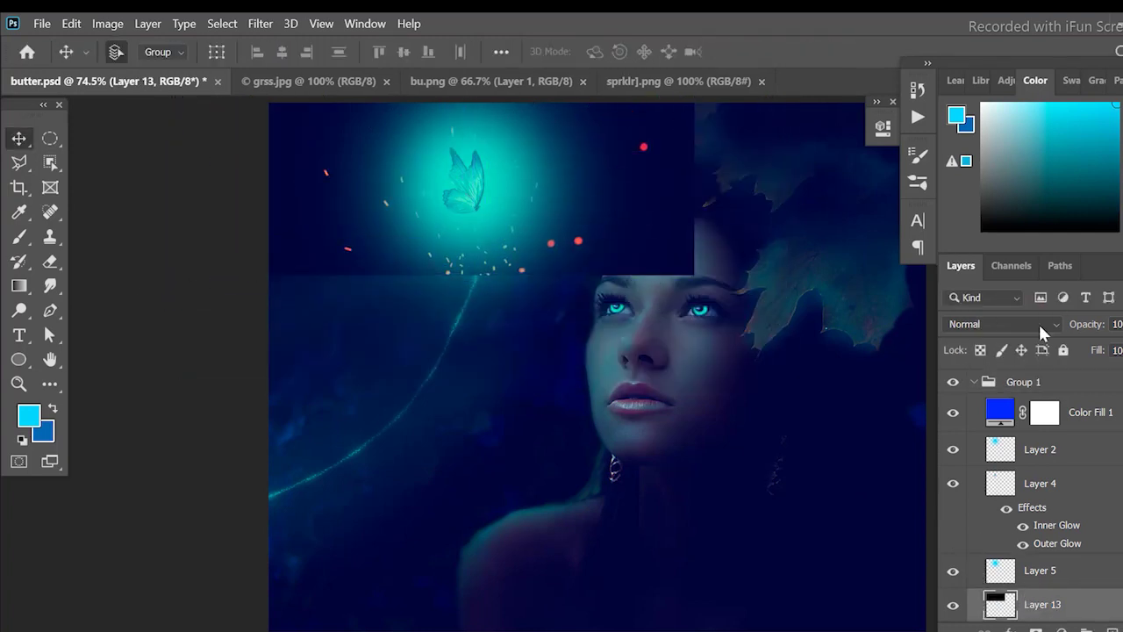
{"action": "left_click", "coordinate": [1040, 327]}
{"action": "left_click", "coordinate": [1022, 329]}
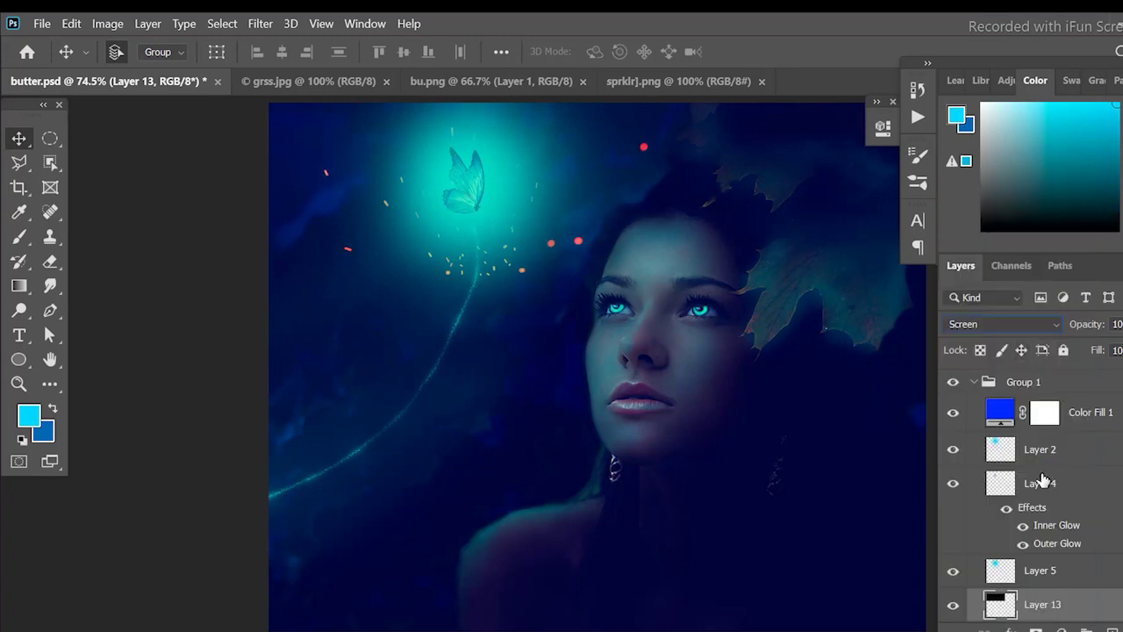
- Add a clipped Color Balance layer pushing the sparkle midtones and highlights toward cyan
{"action": "left_click", "coordinate": [1086, 628]}
{"action": "left_click", "coordinate": [1059, 530], "text": "alt"}
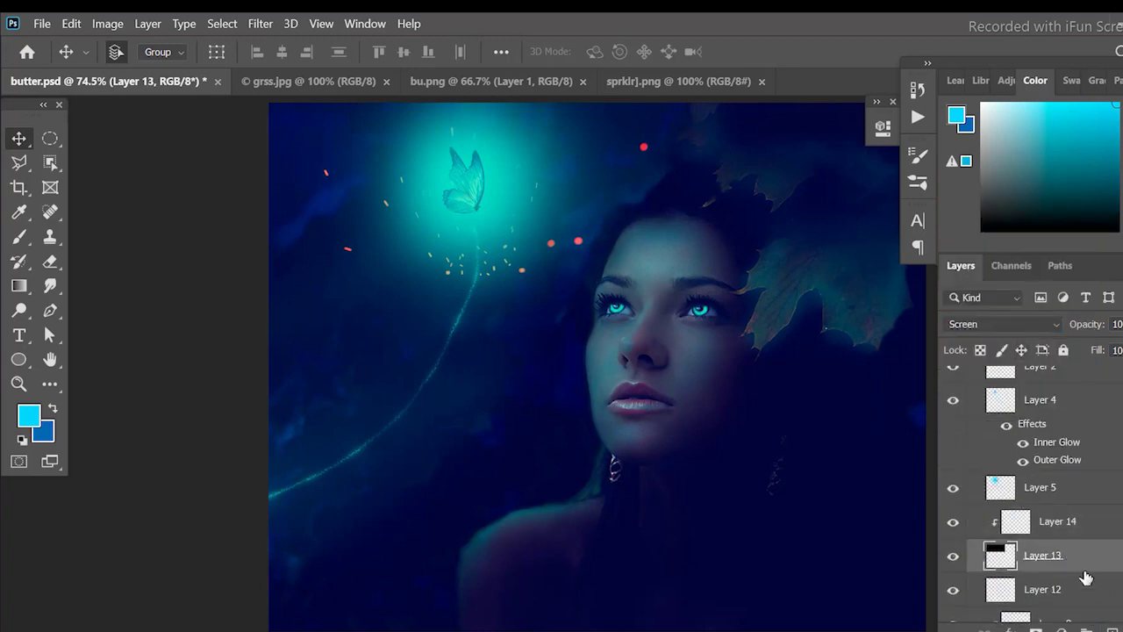
{"action": "left_click", "coordinate": [1038, 628]}
{"action": "left_click", "coordinate": [1079, 464]}
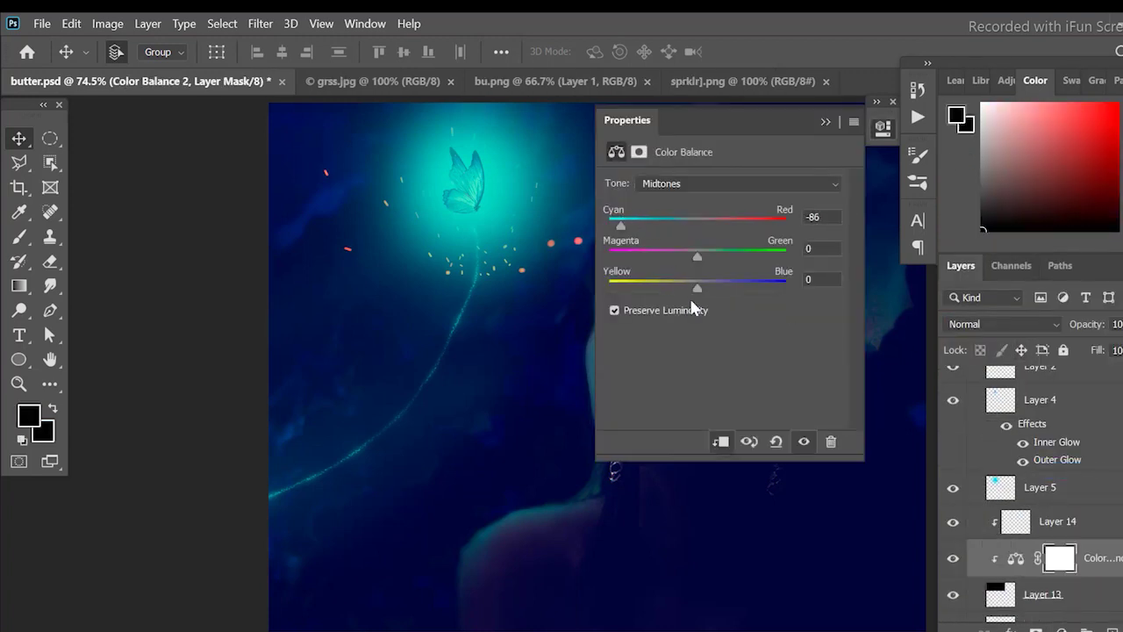
{"action": "left_click", "coordinate": [670, 185]}
{"action": "left_click", "coordinate": [696, 227]}
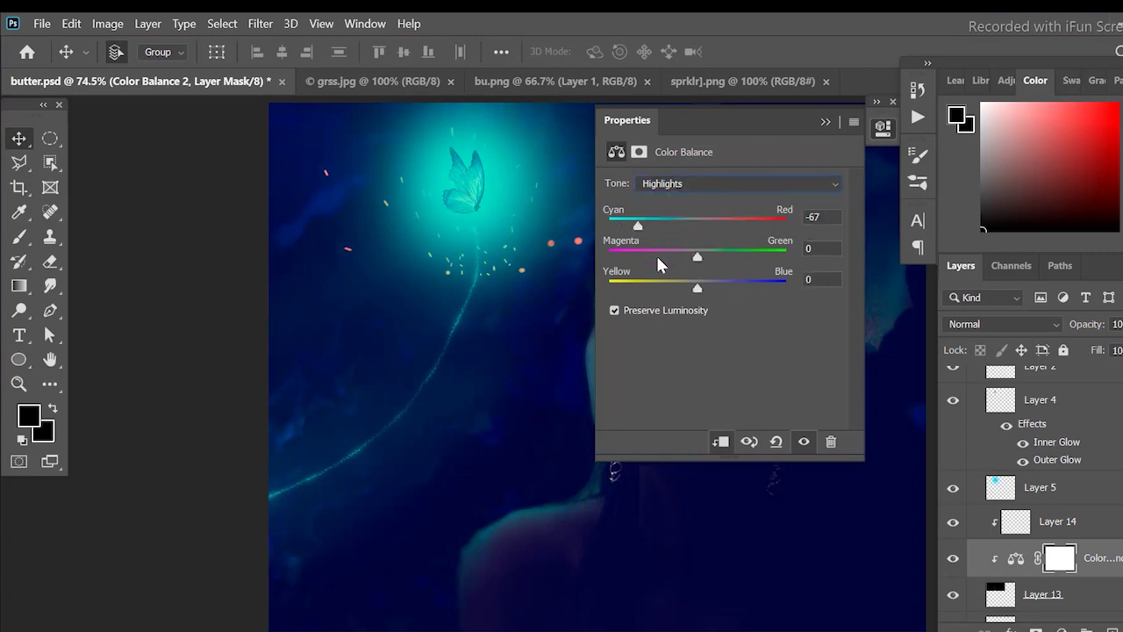
{"action": "left_click", "coordinate": [825, 122]}
{"action": "left_click", "coordinate": [20, 236]}
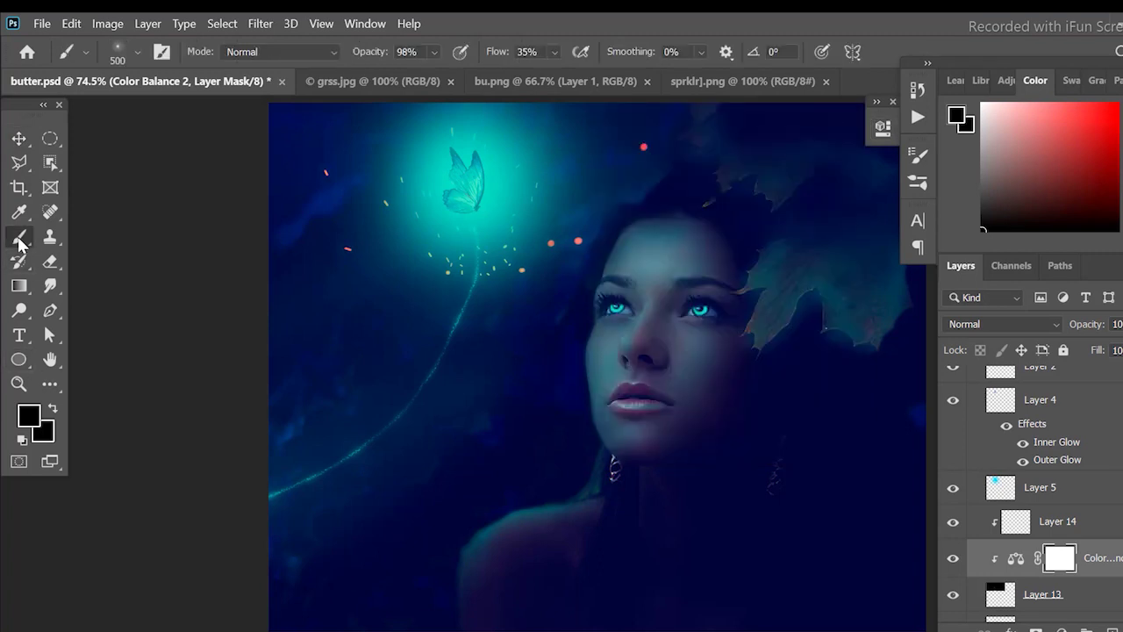
{"action": "left_click", "coordinate": [1042, 594]}
- Add a layer mask to the sparkle layer and set up a Soft Round brush at 100% flow and opacity
{"action": "left_click", "coordinate": [1037, 627]}
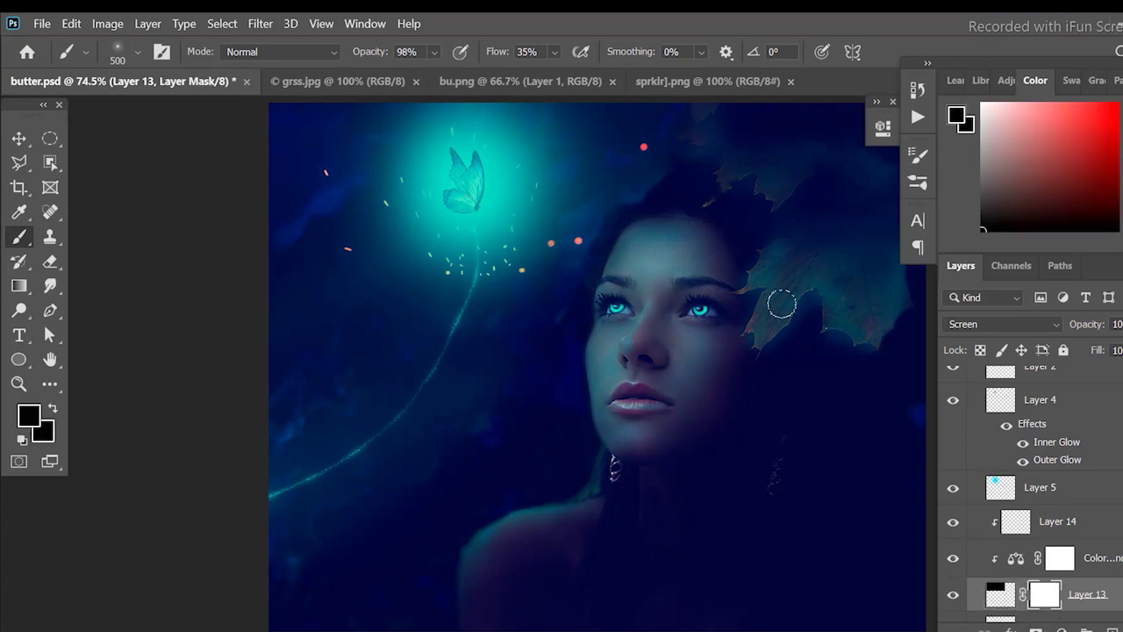
{"action": "left_click_drag", "start_coordinate": [433, 52], "coordinate": [509, 70]}
{"action": "left_click", "coordinate": [554, 51]}
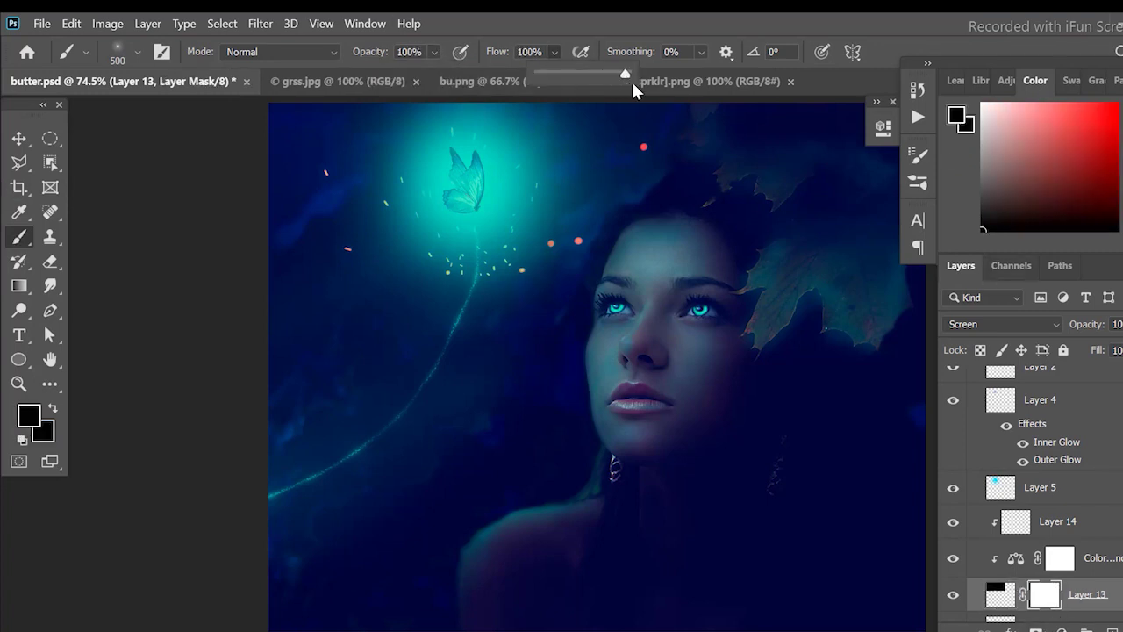
{"action": "left_click", "coordinate": [137, 52]}
{"action": "scroll", "coordinate": [132, 254], "scroll_direction": "down", "scroll_amount": 3}
{"action": "scroll", "coordinate": [230, 275], "scroll_direction": "down", "scroll_amount": 3}
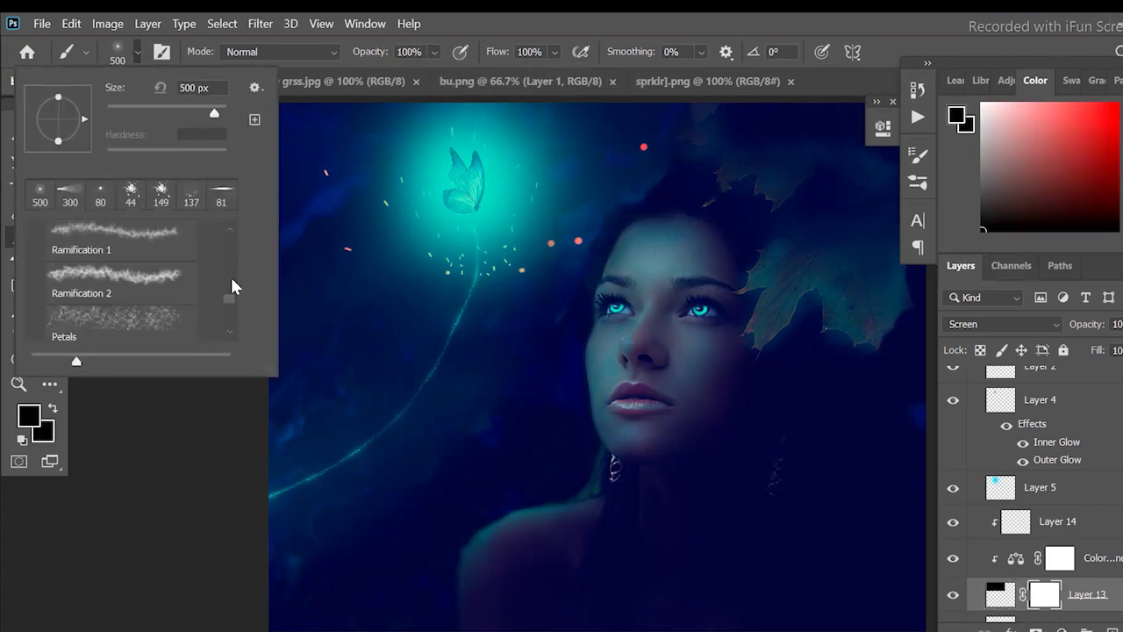
{"action": "scroll", "coordinate": [231, 279], "scroll_direction": "up", "scroll_amount": 5}
{"action": "left_click", "coordinate": [120, 264]}
{"action": "left_click", "coordinate": [660, 273]}
{"action": "left_click", "coordinate": [136, 52]}
{"action": "left_click_drag", "start_coordinate": [214, 112], "coordinate": [143, 114]}
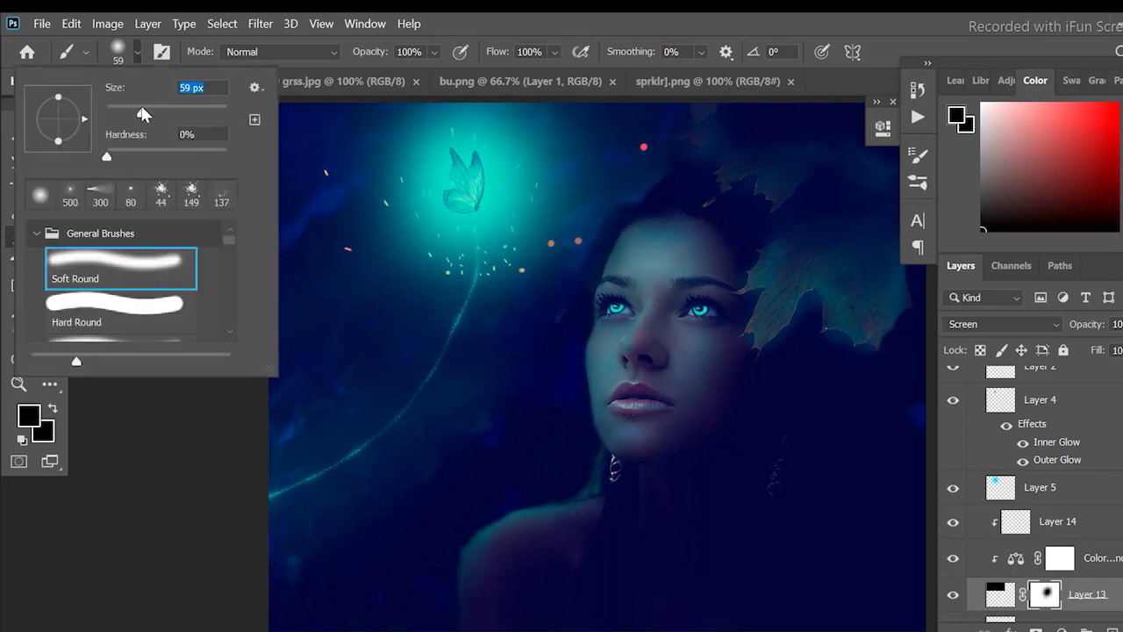
{"action": "left_click", "coordinate": [562, 252]}
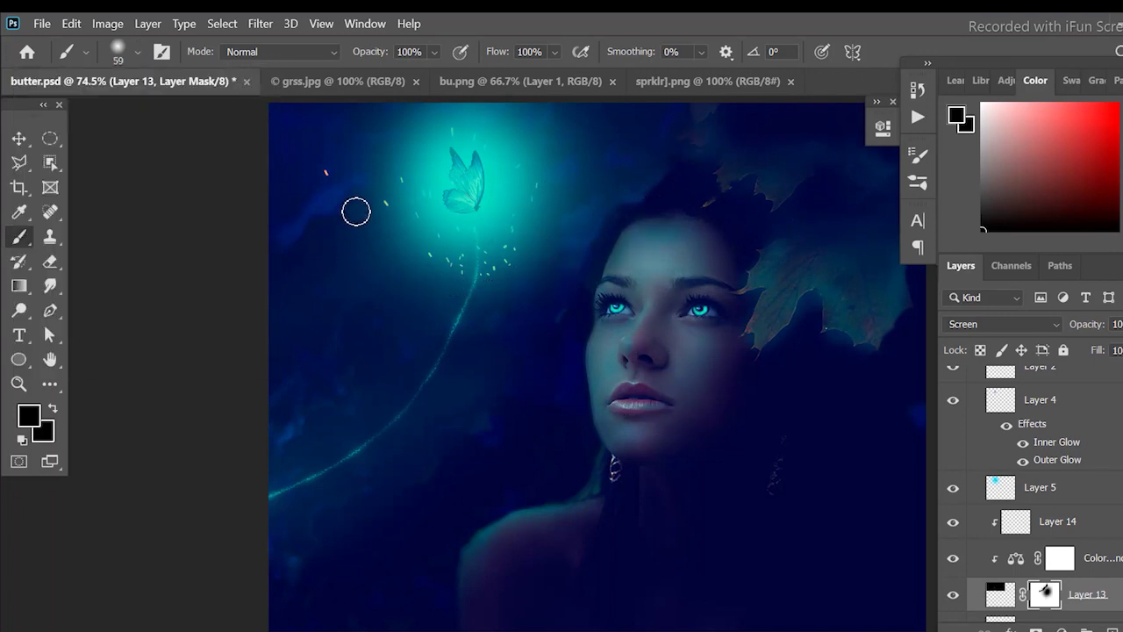
- Mask out stray sparks near the glow, then enlarge the sparkle layer to about 138%, shifted up-left
{"action": "left_click", "coordinate": [384, 207]}
{"action": "left_click", "coordinate": [398, 168]}
{"action": "key", "text": "ctrl+t"}
{"action": "left_click_drag", "start_coordinate": [694, 271], "coordinate": [865, 369]}
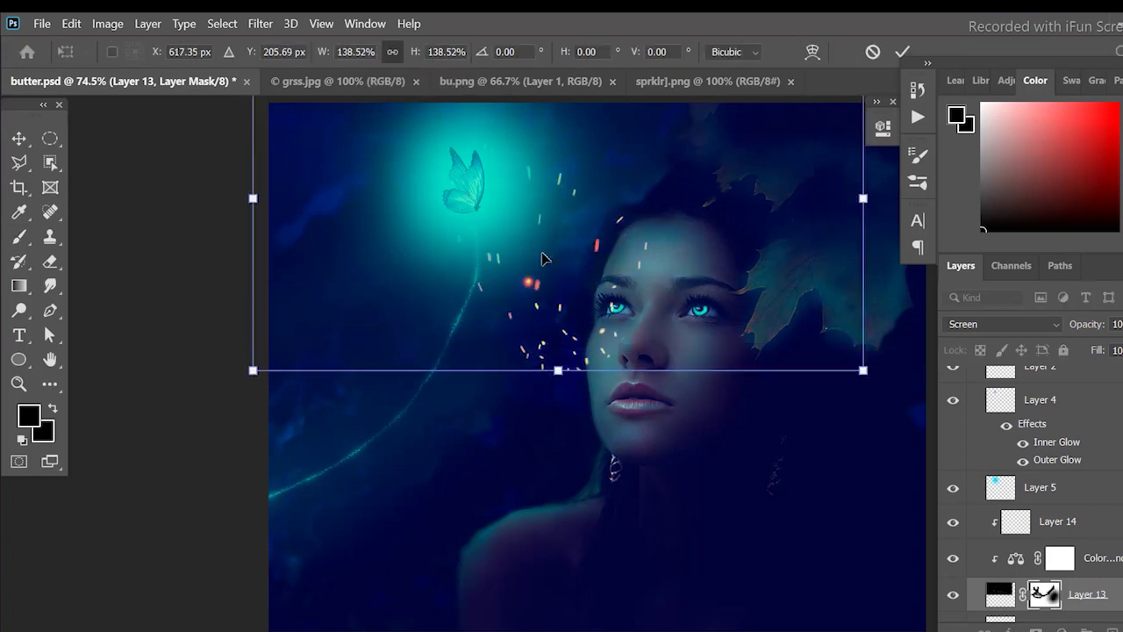
{"action": "mouse_move", "coordinate": [649, 290]}
{"action": "left_mouse_down"}
{"action": "mouse_move", "coordinate": [576, 200]}
{"action": "mouse_move", "coordinate": [562, 216]}
{"action": "left_mouse_up"}
{"action": "key", "text": "Return"}
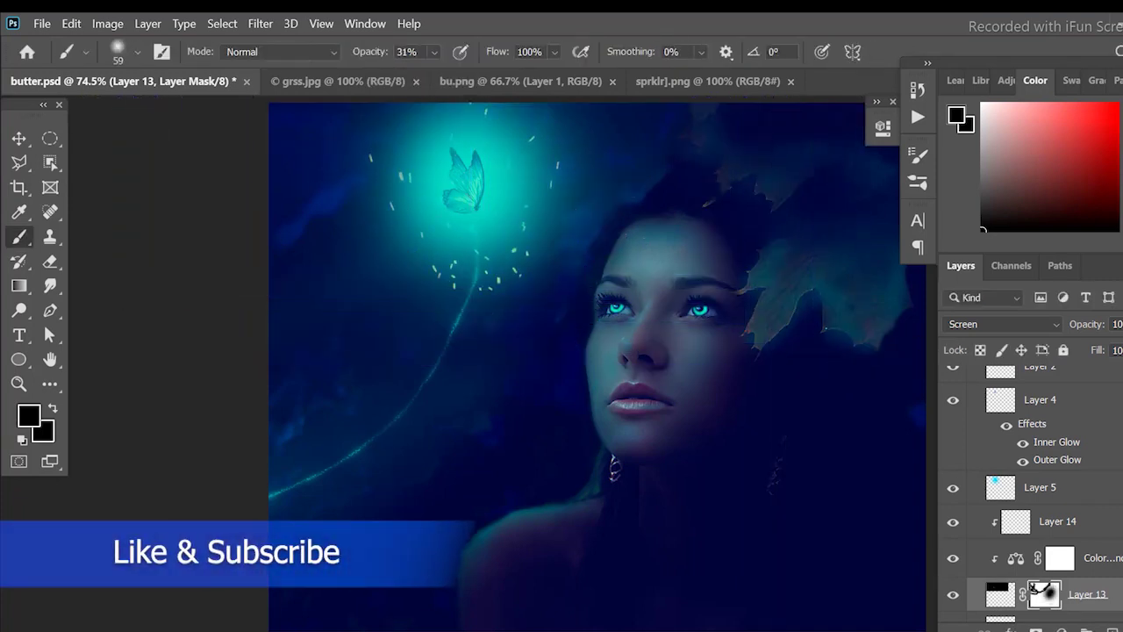
- Lower the sparkle layer's opacity to about 32% and enlarge the brush to 199 px
{"action": "left_click_drag", "start_coordinate": [1119, 324], "coordinate": [1110, 349]}
{"action": "left_click", "coordinate": [137, 52]}
{"action": "left_click_drag", "start_coordinate": [132, 114], "coordinate": [183, 114]}
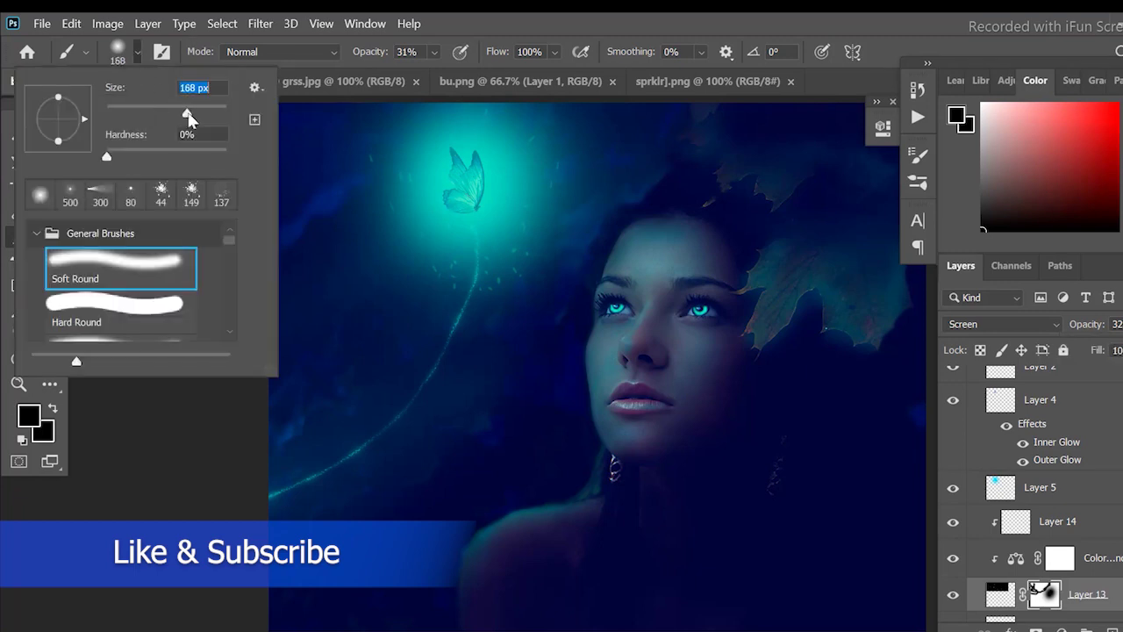
{"action": "left_click", "coordinate": [448, 294]}
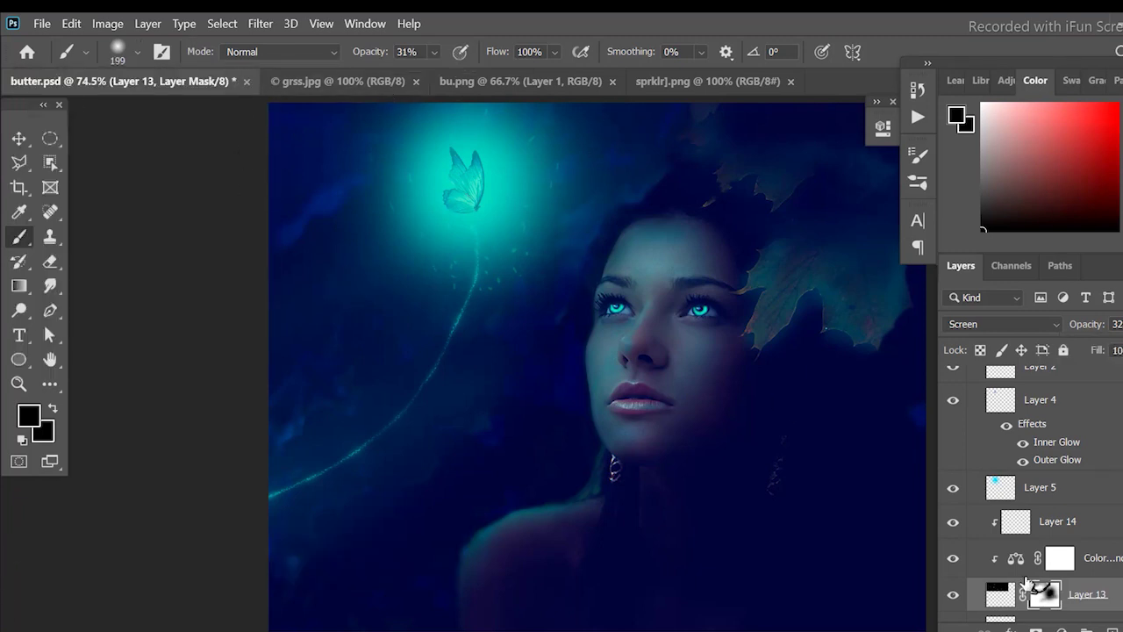
{"action": "scroll", "coordinate": [1009, 491], "scroll_direction": "up", "scroll_amount": 5}
{"action": "left_click", "coordinate": [971, 544]}
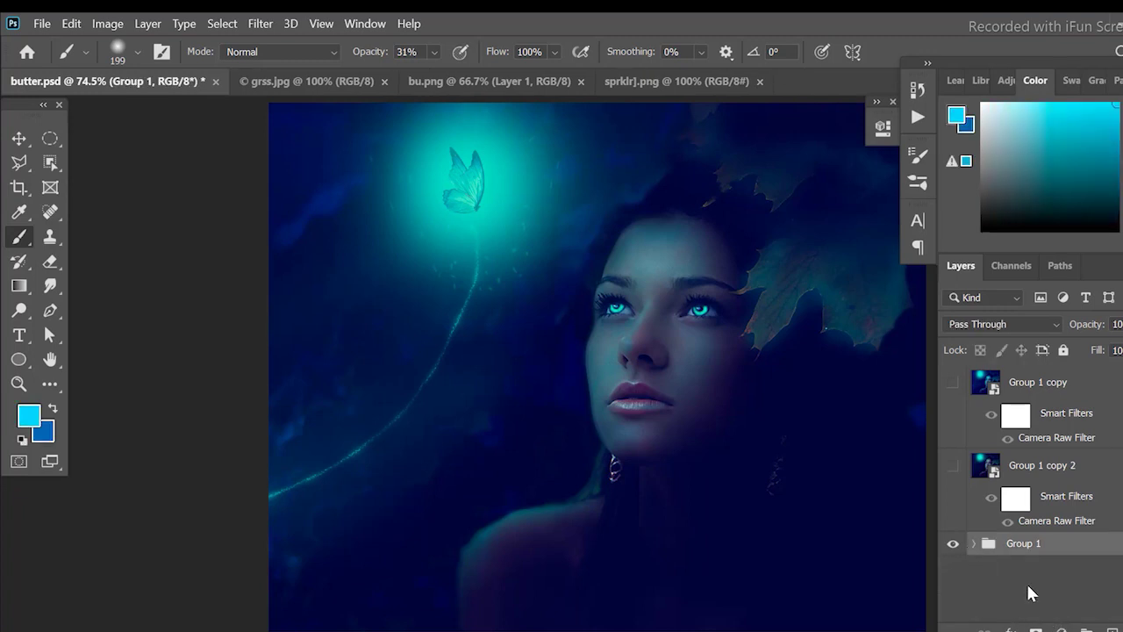
- Duplicate Group 1 and convert the copy to a smart object
{"action": "key", "text": "ctrl+j"}
{"action": "right_click", "coordinate": [1026, 544]}
{"action": "key", "text": "Escape"}
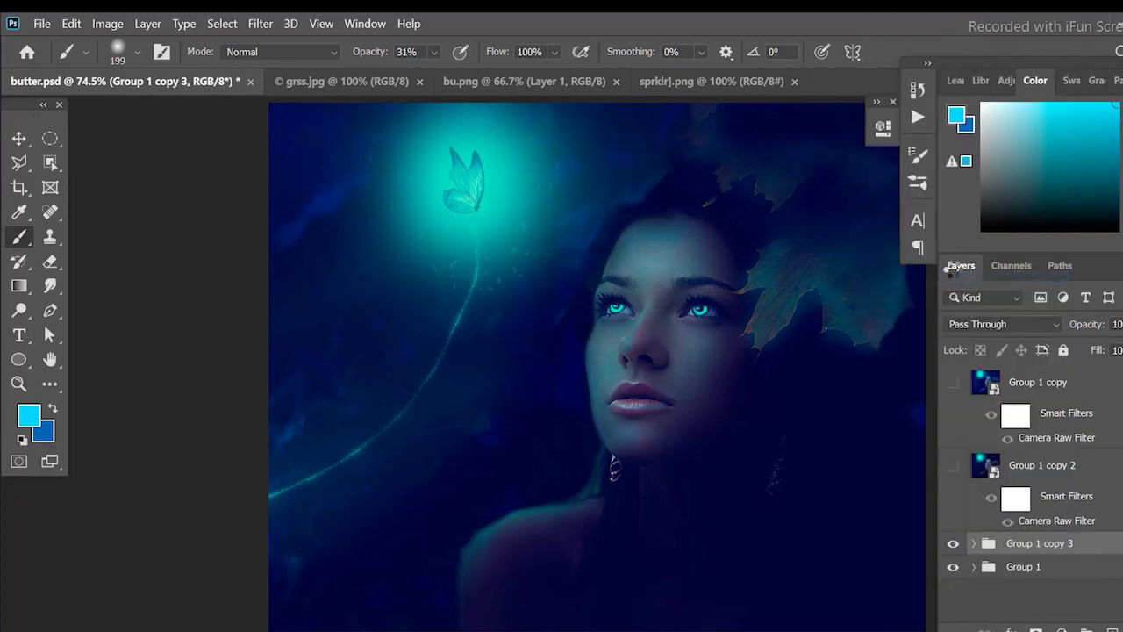
{"action": "left_click", "coordinate": [260, 24]}
- In Camera Raw, raise exposure and highlights and increase texture and clarity
{"action": "left_click", "coordinate": [529, 233]}
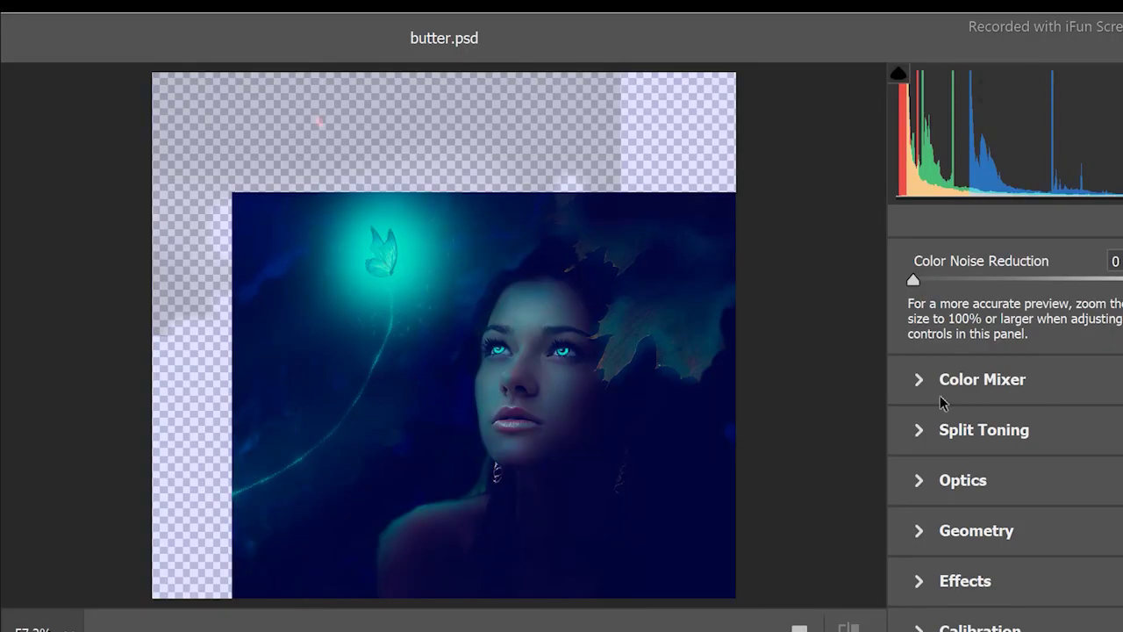
{"action": "scroll", "coordinate": [935, 404], "scroll_direction": "up", "scroll_amount": 3}
{"action": "left_click_drag", "start_coordinate": [934, 413], "coordinate": [954, 414]}
{"action": "scroll", "coordinate": [1007, 408], "scroll_direction": "up", "scroll_amount": 2}
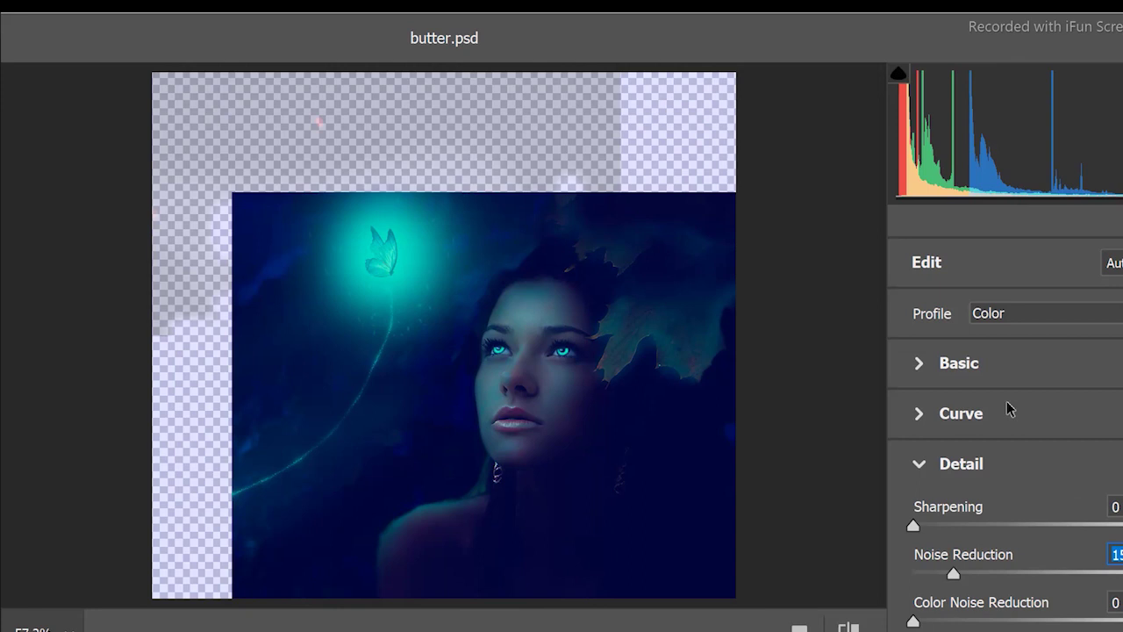
{"action": "left_click", "coordinate": [1007, 409]}
{"action": "mouse_move", "coordinate": [1047, 466]}
{"action": "left_mouse_down"}
{"action": "mouse_move", "coordinate": [1071, 468]}
{"action": "mouse_move", "coordinate": [1056, 446]}
{"action": "left_mouse_up"}
{"action": "scroll", "coordinate": [1072, 467], "scroll_direction": "down", "scroll_amount": 1}
{"action": "scroll", "coordinate": [1059, 480], "scroll_direction": "down", "scroll_amount": 2}
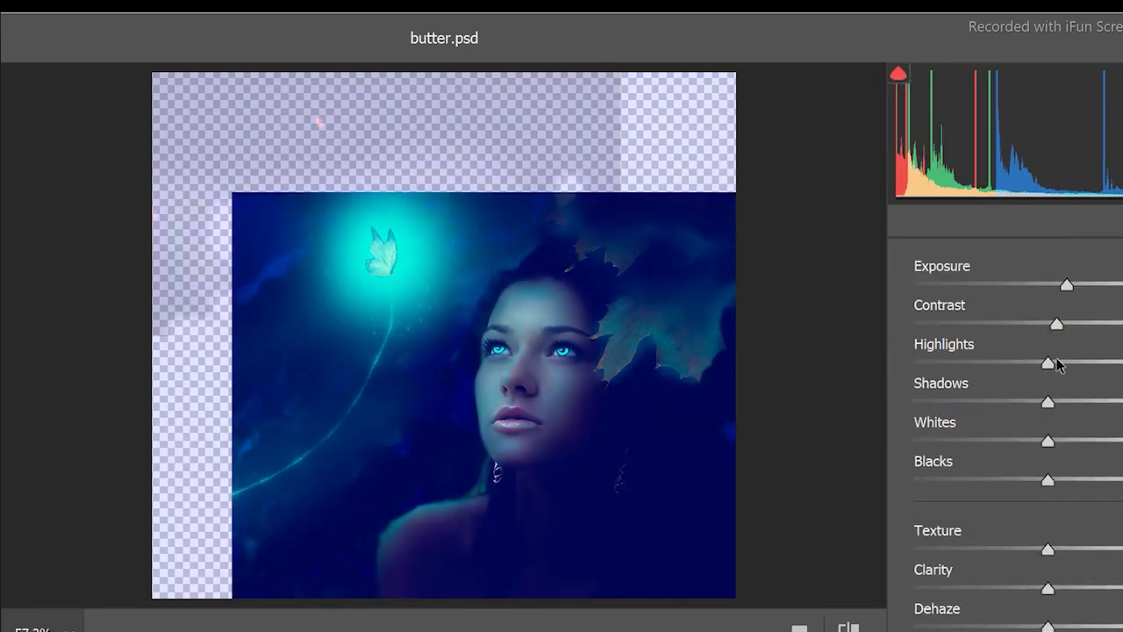
{"action": "mouse_move", "coordinate": [1047, 363]}
{"action": "left_mouse_down"}
{"action": "mouse_move", "coordinate": [1068, 368]}
{"action": "mouse_move", "coordinate": [1030, 404]}
{"action": "left_mouse_up"}
{"action": "left_click_drag", "start_coordinate": [1048, 440], "coordinate": [1065, 442]}
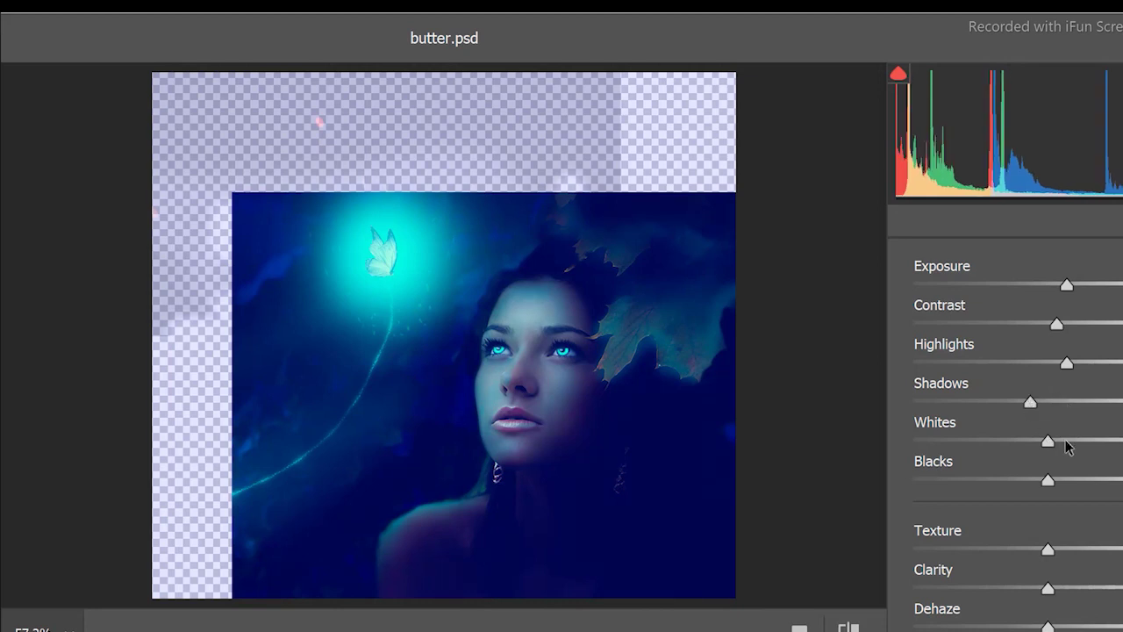
{"action": "left_click_drag", "start_coordinate": [1048, 479], "coordinate": [1027, 482]}
{"action": "scroll", "coordinate": [1064, 448], "scroll_direction": "down", "scroll_amount": 2}
{"action": "left_click_drag", "start_coordinate": [1048, 430], "coordinate": [1077, 449]}
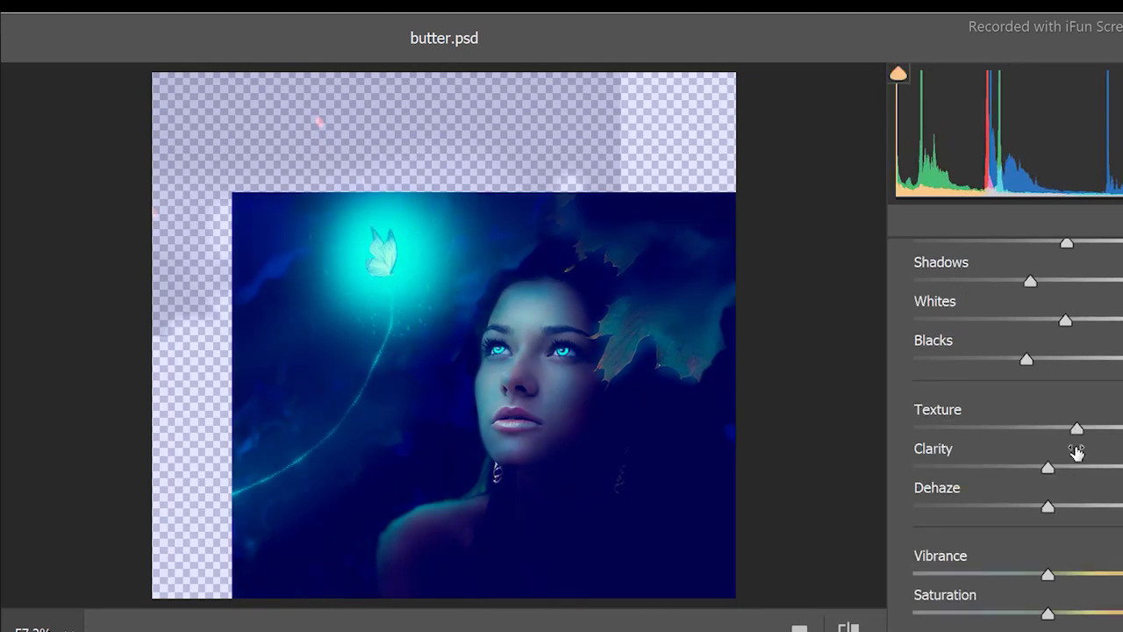
{"action": "left_click", "coordinate": [1070, 469]}
- Bend the blue channel curve, set color noise reduction to 11, and apply the filter
{"action": "scroll", "coordinate": [1069, 473], "scroll_direction": "down", "scroll_amount": 2}
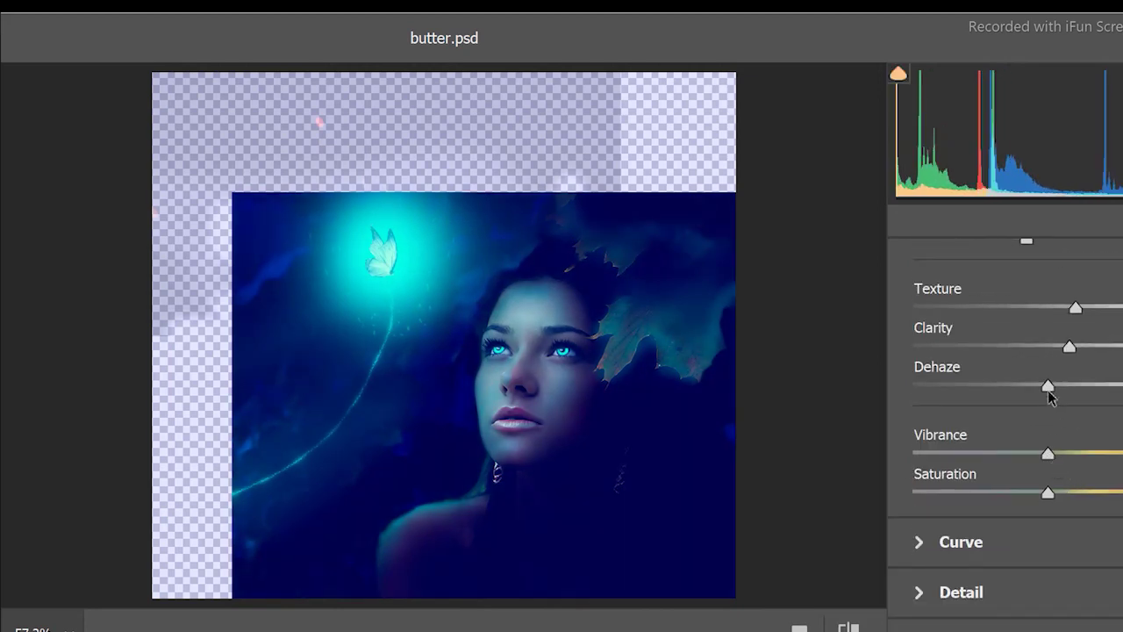
{"action": "scroll", "coordinate": [1064, 497], "scroll_direction": "down", "scroll_amount": 2}
{"action": "left_click", "coordinate": [961, 421]}
{"action": "left_click", "coordinate": [1102, 309]}
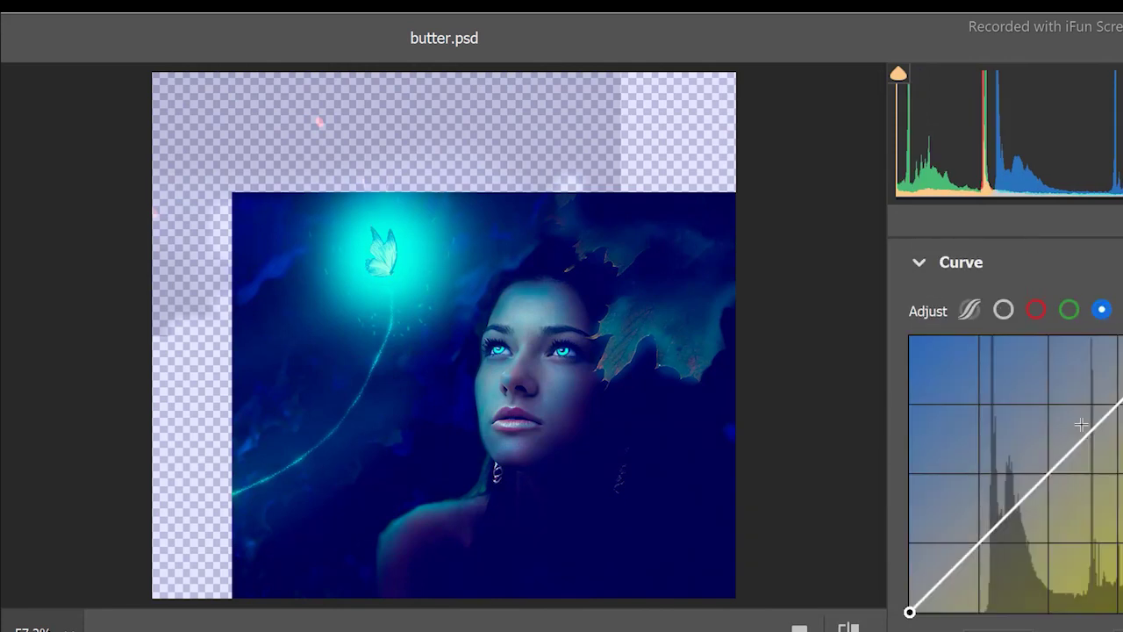
{"action": "mouse_move", "coordinate": [1080, 428]}
{"action": "left_mouse_down"}
{"action": "mouse_move", "coordinate": [1082, 451]}
{"action": "mouse_move", "coordinate": [1072, 434]}
{"action": "left_mouse_up"}
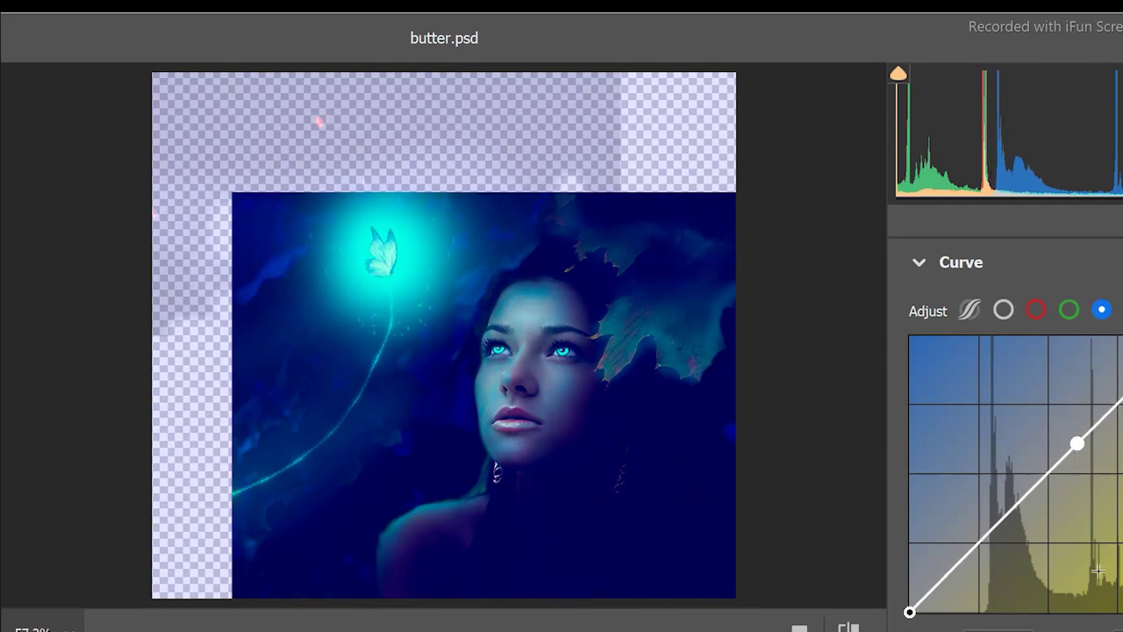
{"action": "scroll", "coordinate": [1097, 571], "scroll_direction": "down", "scroll_amount": 3}
{"action": "left_click", "coordinate": [918, 444]}
{"action": "left_click", "coordinate": [941, 486]}
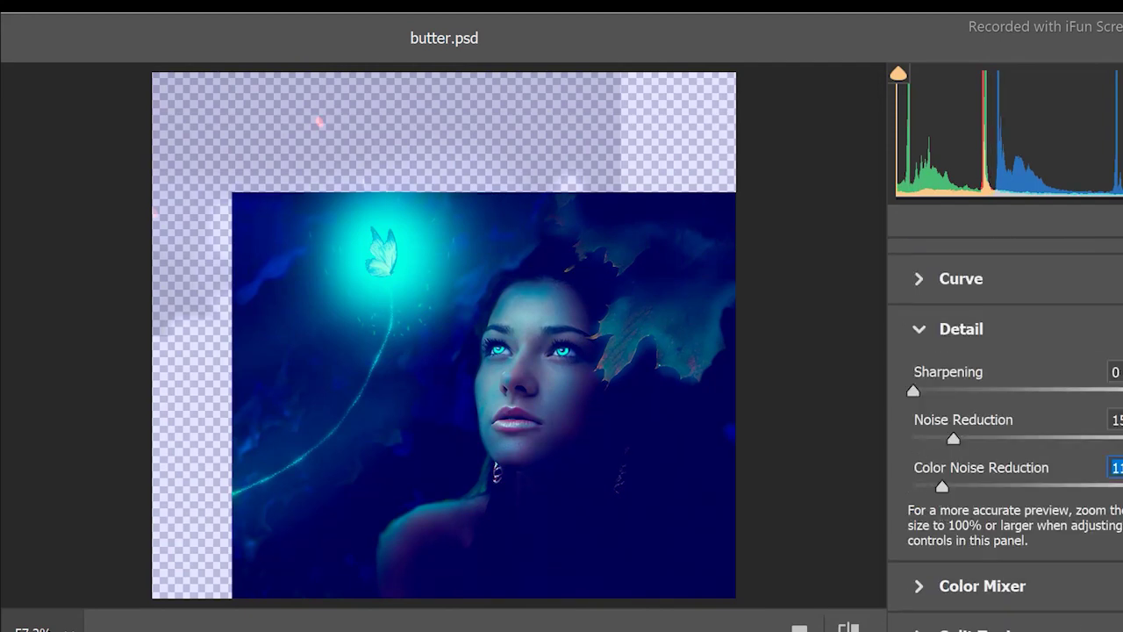
{"action": "key", "text": "Return"}
- Save butter.psd with Ctrl+S
{"action": "key", "text": "ctrl+s"}
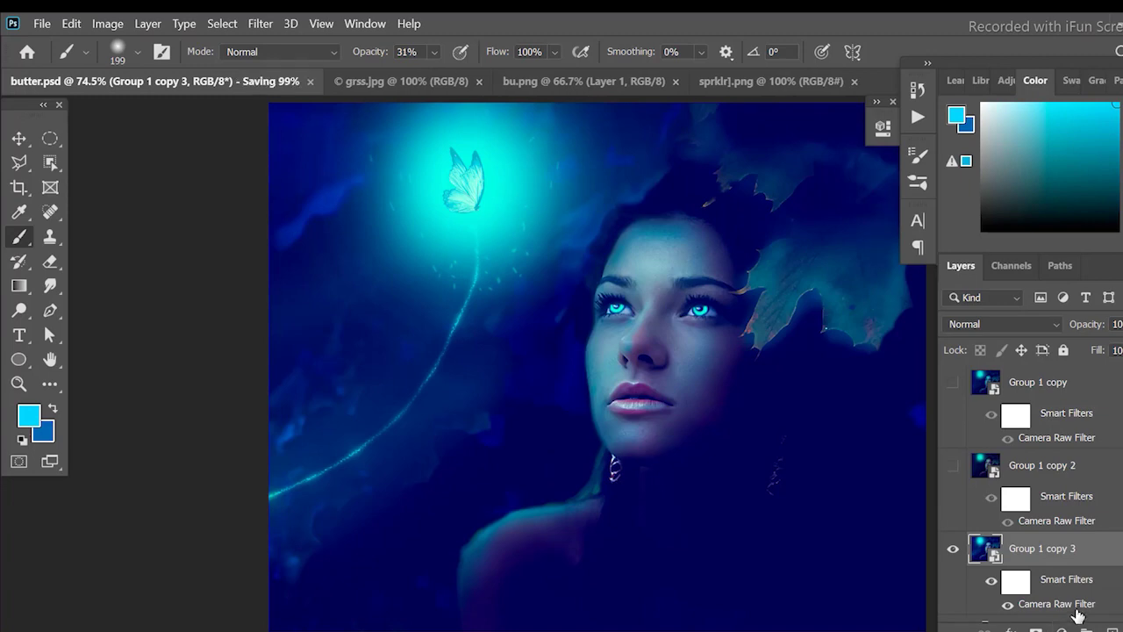